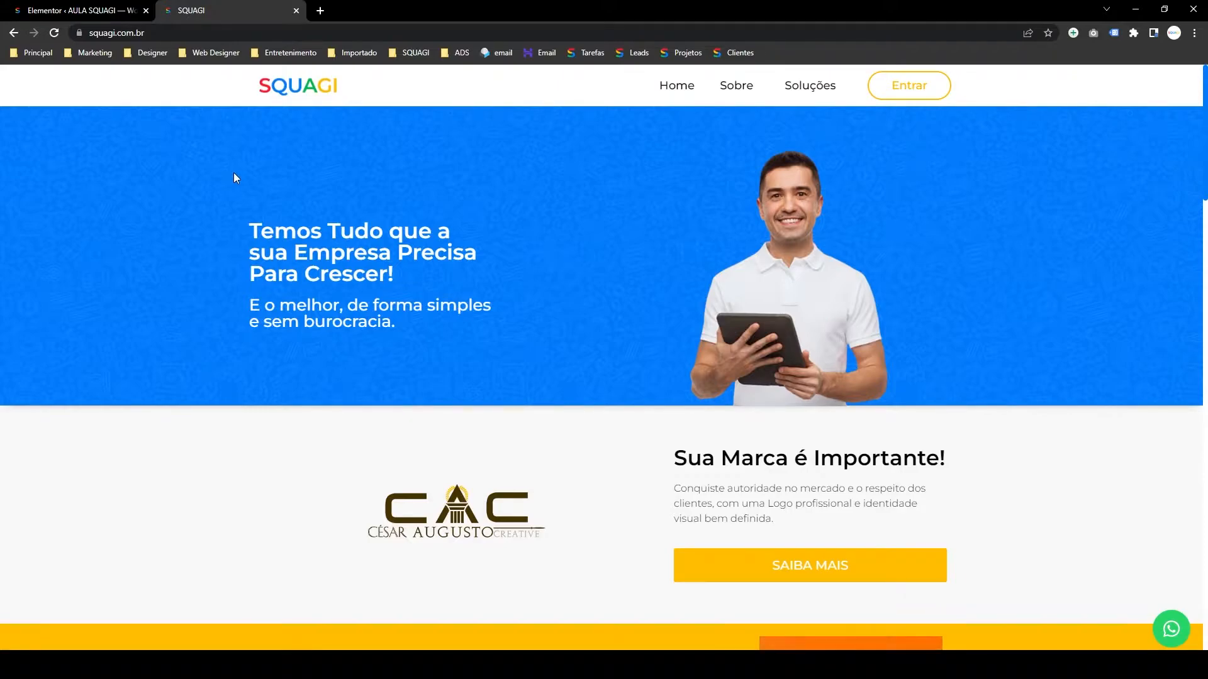
# - From the WordPress dashboard's list of all pages, open Home for editing with Elementor in a new browser tab
pyautogui.click(92, 14)
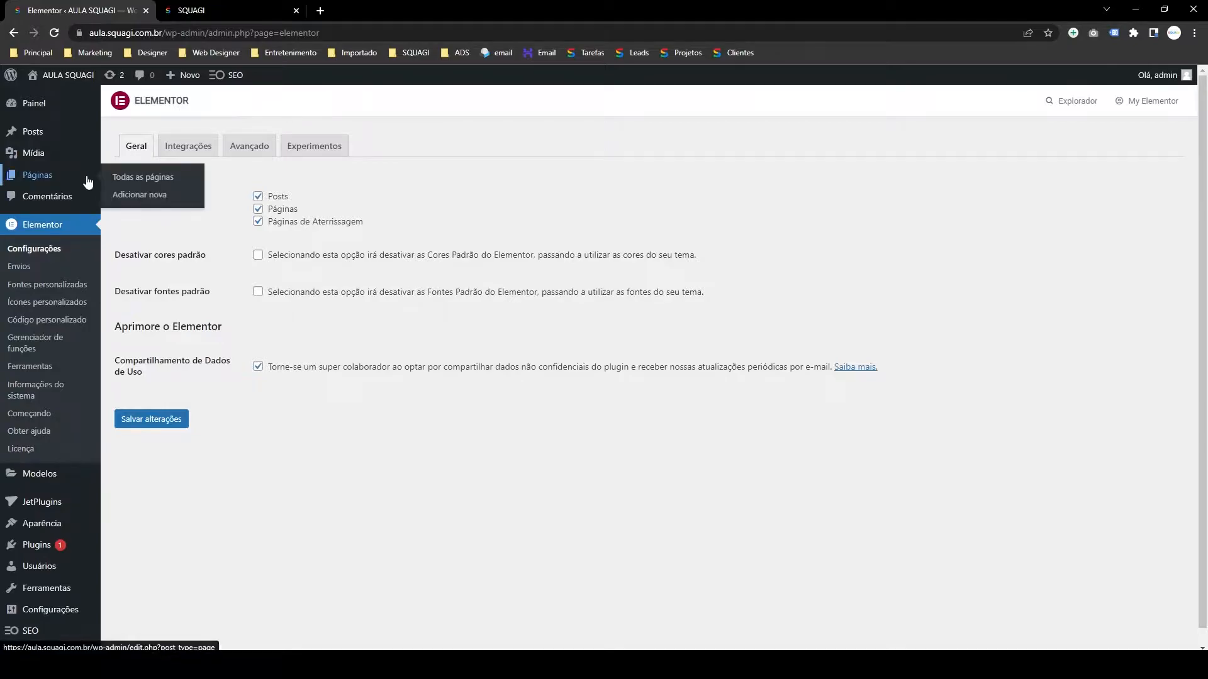
pyautogui.click(124, 179)
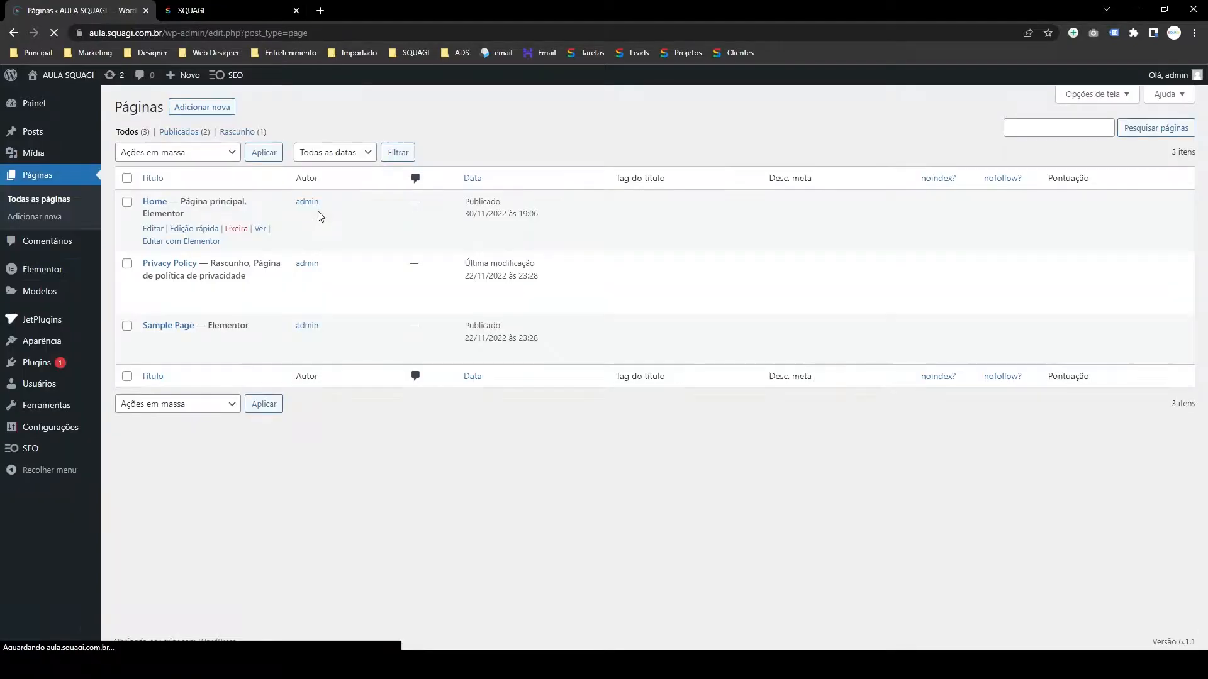
pyautogui.rightClick(195, 244)
pyautogui.click(219, 254)
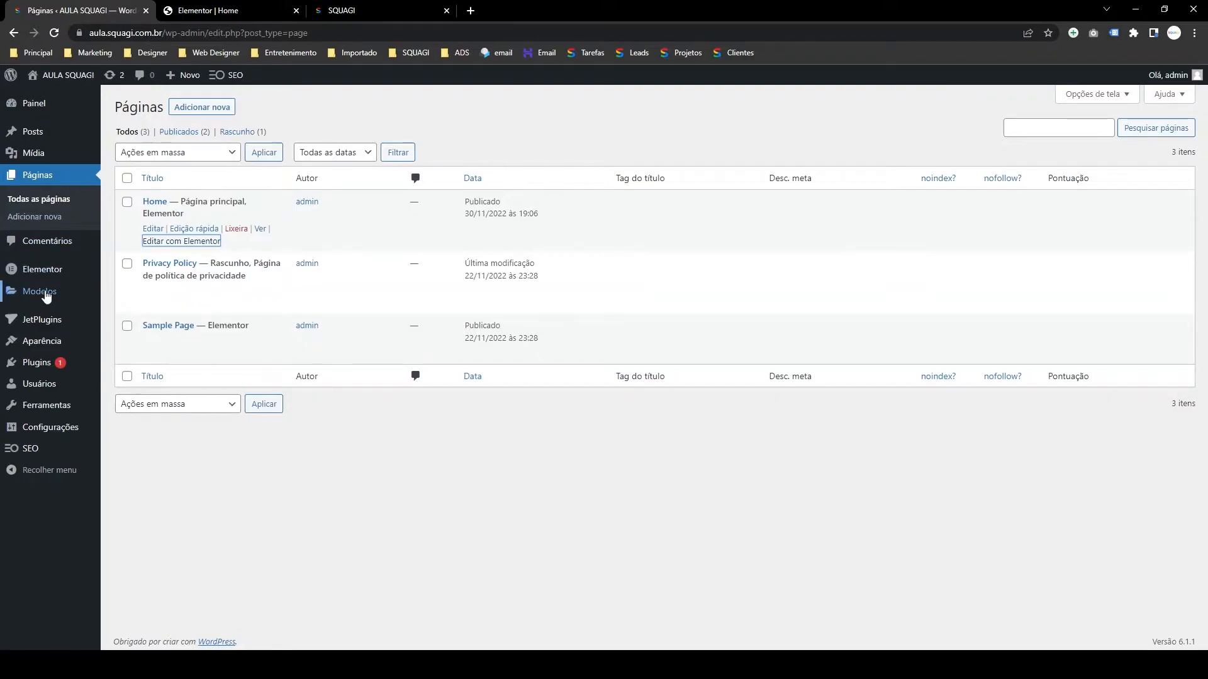
# - Show the saved templates (Modelos salvos) and open the theme builder (Construtor de tema) in a new browser tab
pyautogui.moveTo(46, 292)
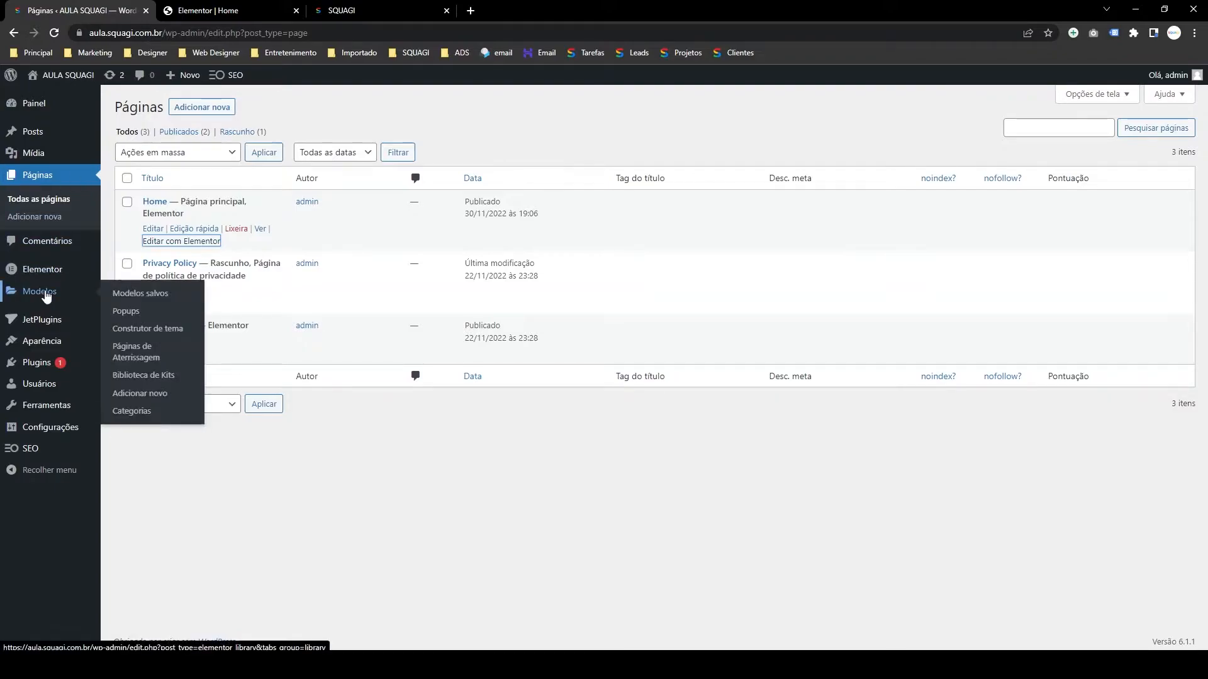
pyautogui.click(165, 302)
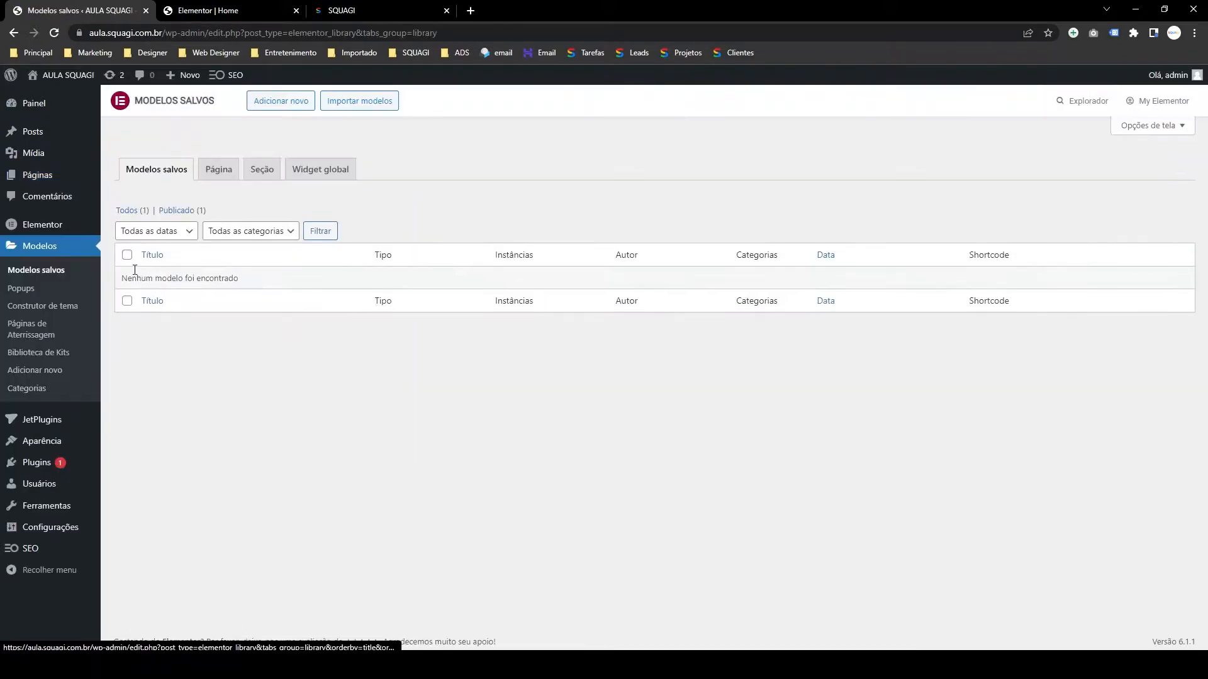
pyautogui.rightClick(40, 310)
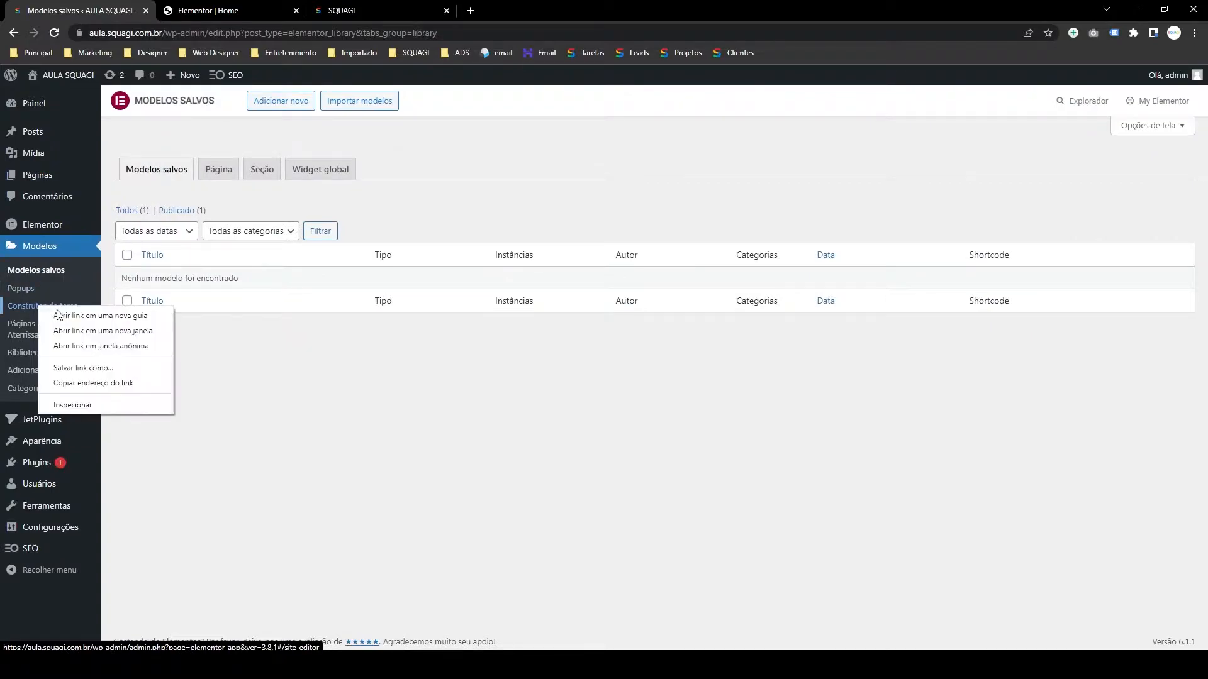
pyautogui.click(70, 316)
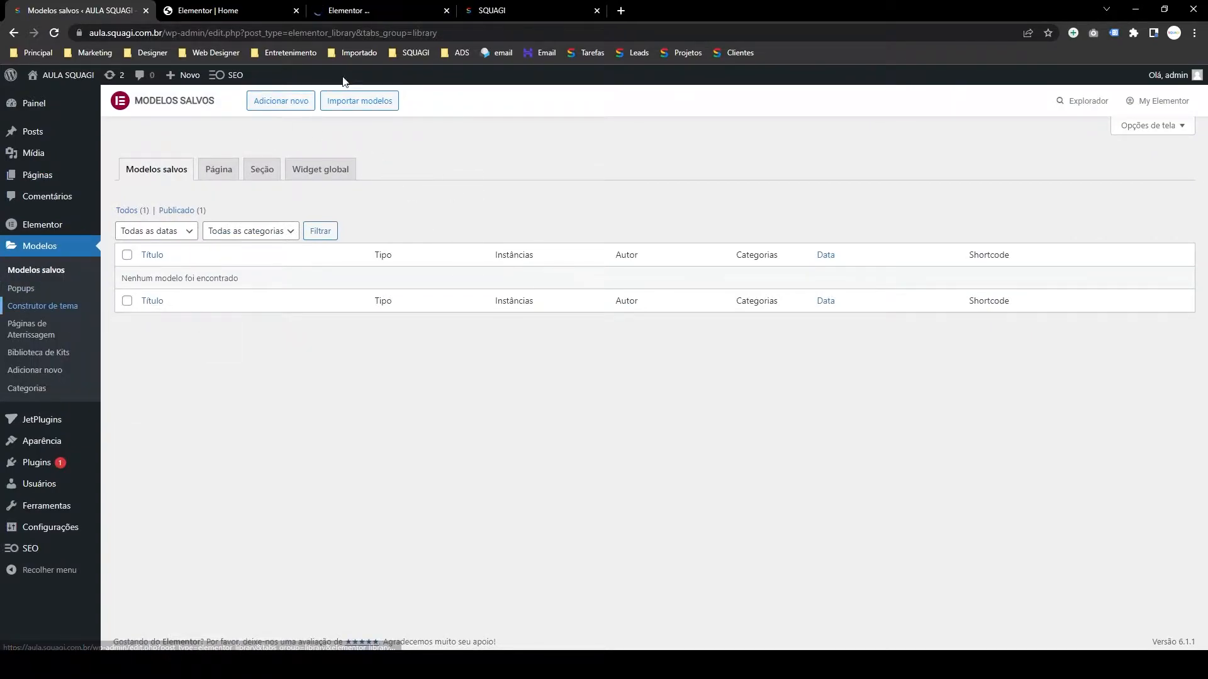
# - Look over the Home editor and theme builder tabs, close the SQUAGI website tab and return to the Home editor
pyautogui.click(246, 6)
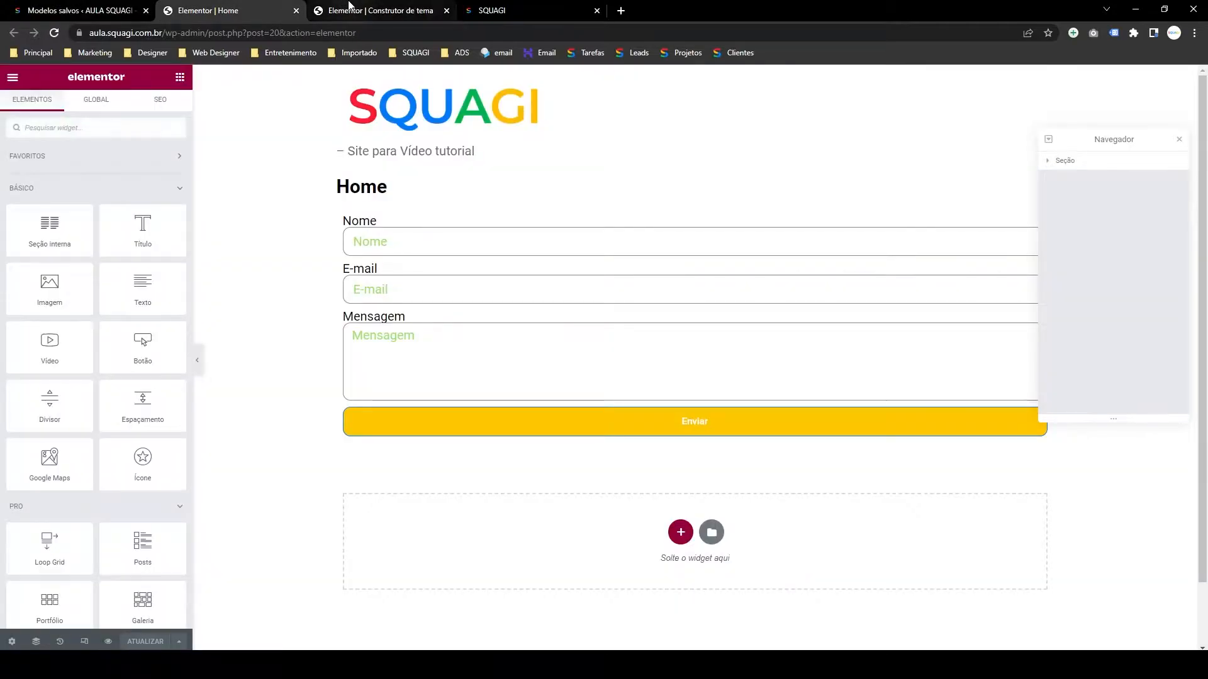
pyautogui.click(350, 9)
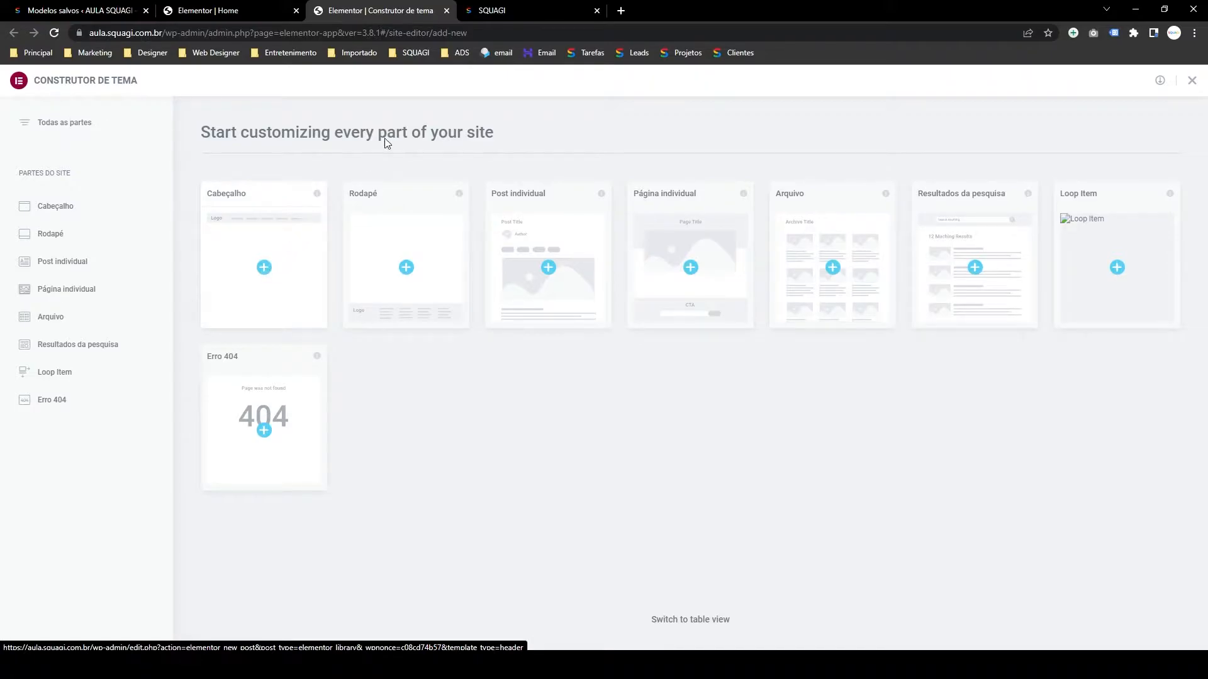
pyautogui.click(497, 13)
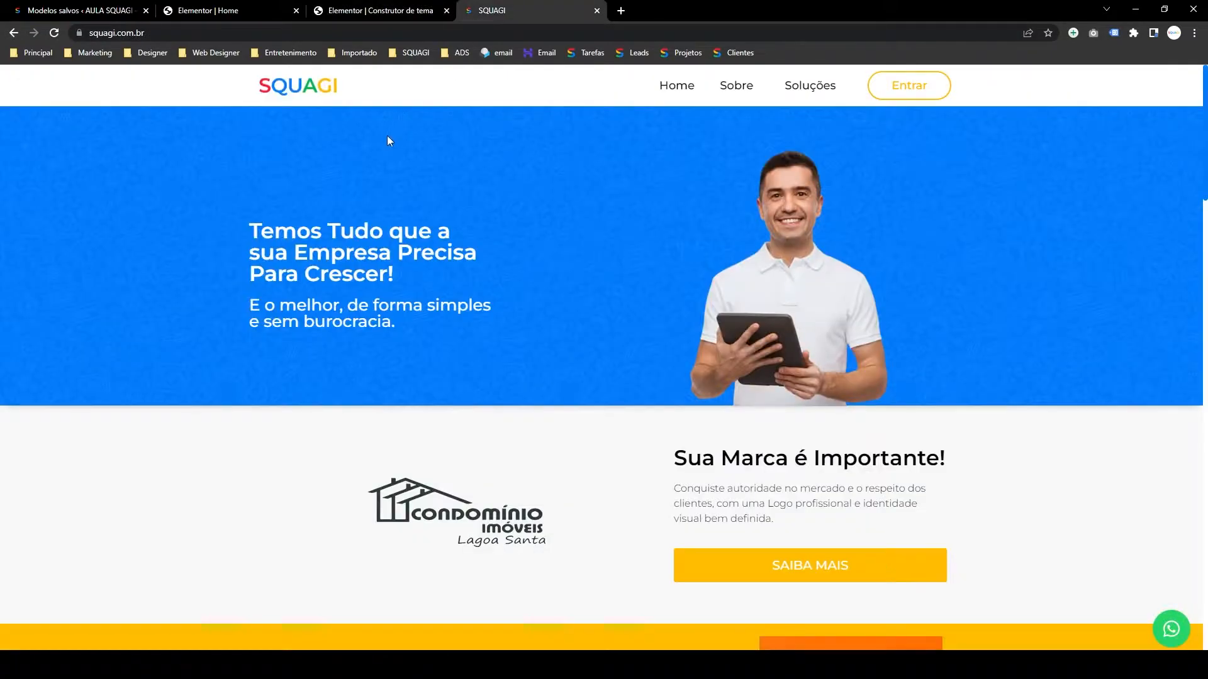
pyautogui.click(597, 10)
pyautogui.click(246, 10)
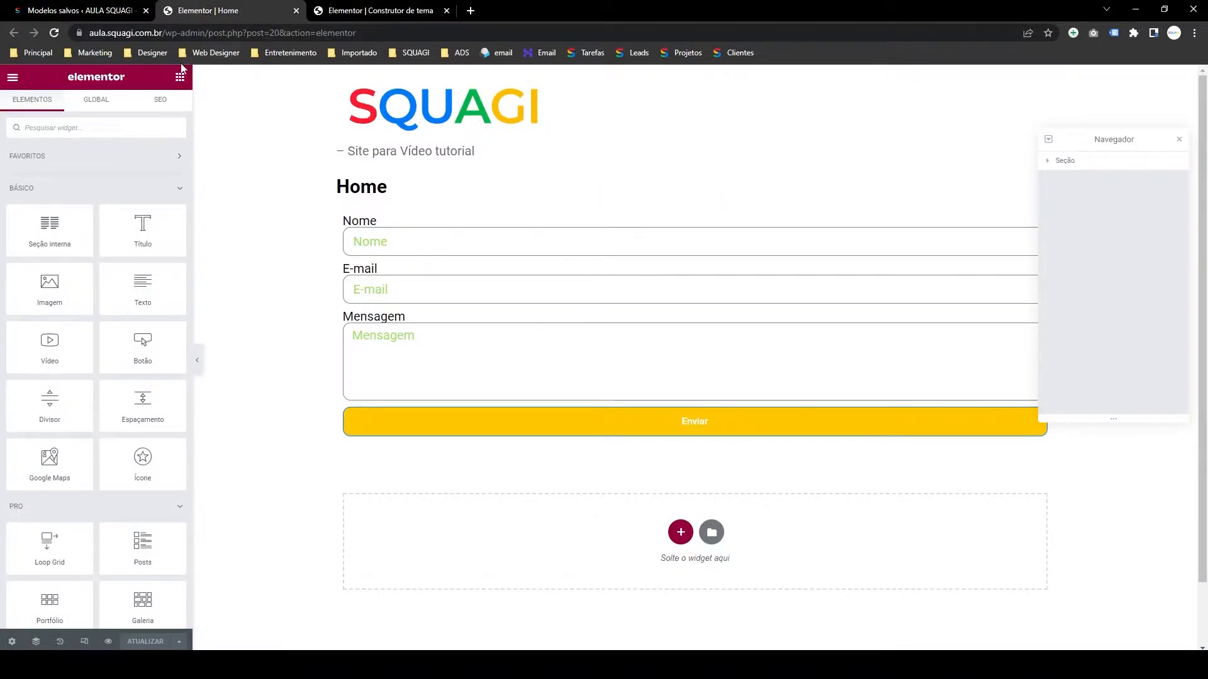
# - Show the Home page settings and examine the page's existing header and footer
pyautogui.click(12, 642)
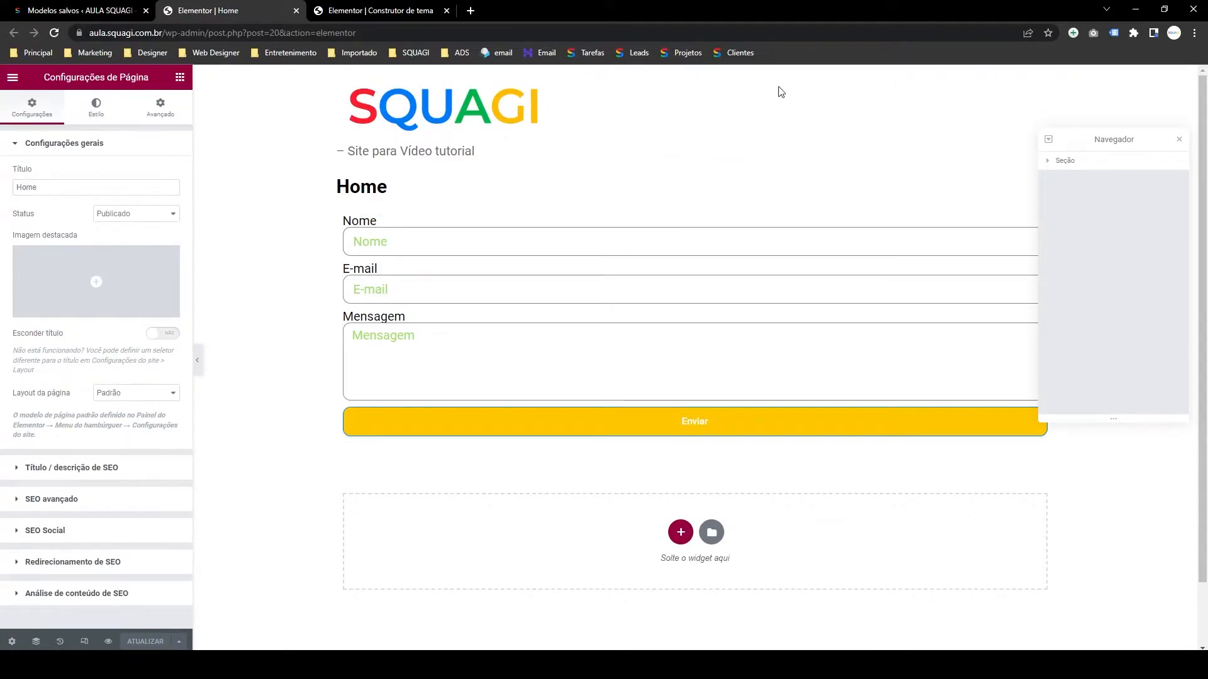
pyautogui.click(104, 7)
pyautogui.click(258, 10)
pyautogui.scroll(-1, 660, 136)
pyautogui.scroll(1, 659, 140)
pyautogui.scroll(-1, 658, 143)
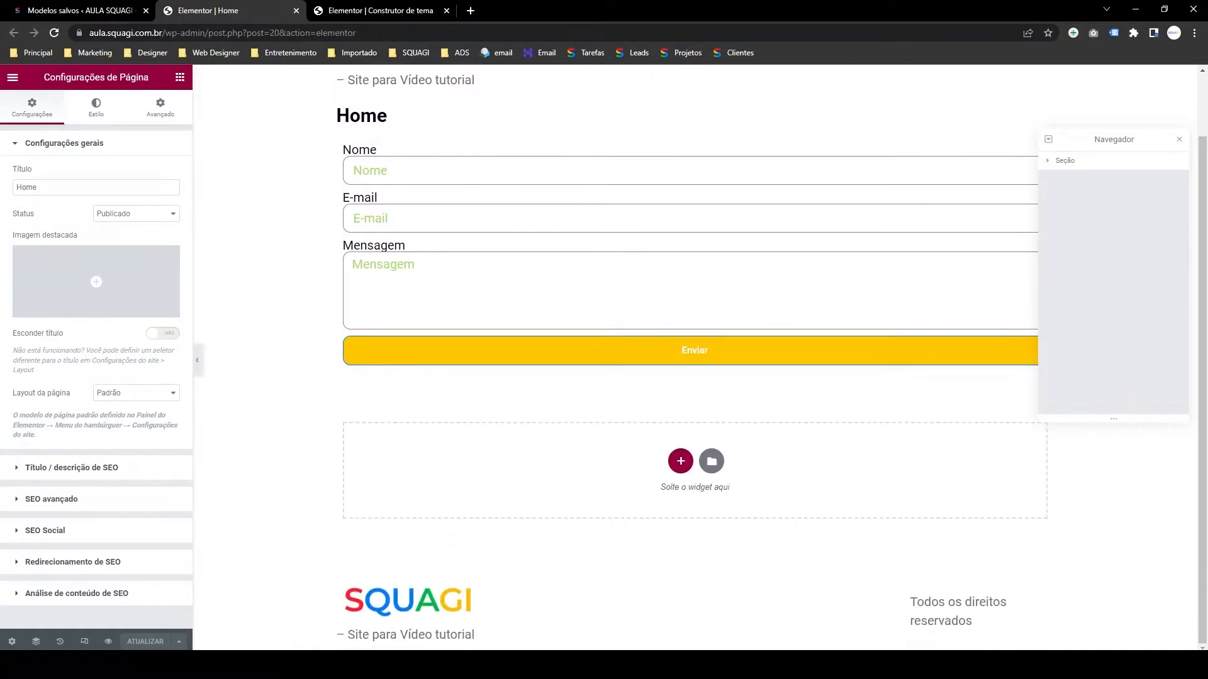
pyautogui.scroll(1, 478, 327)
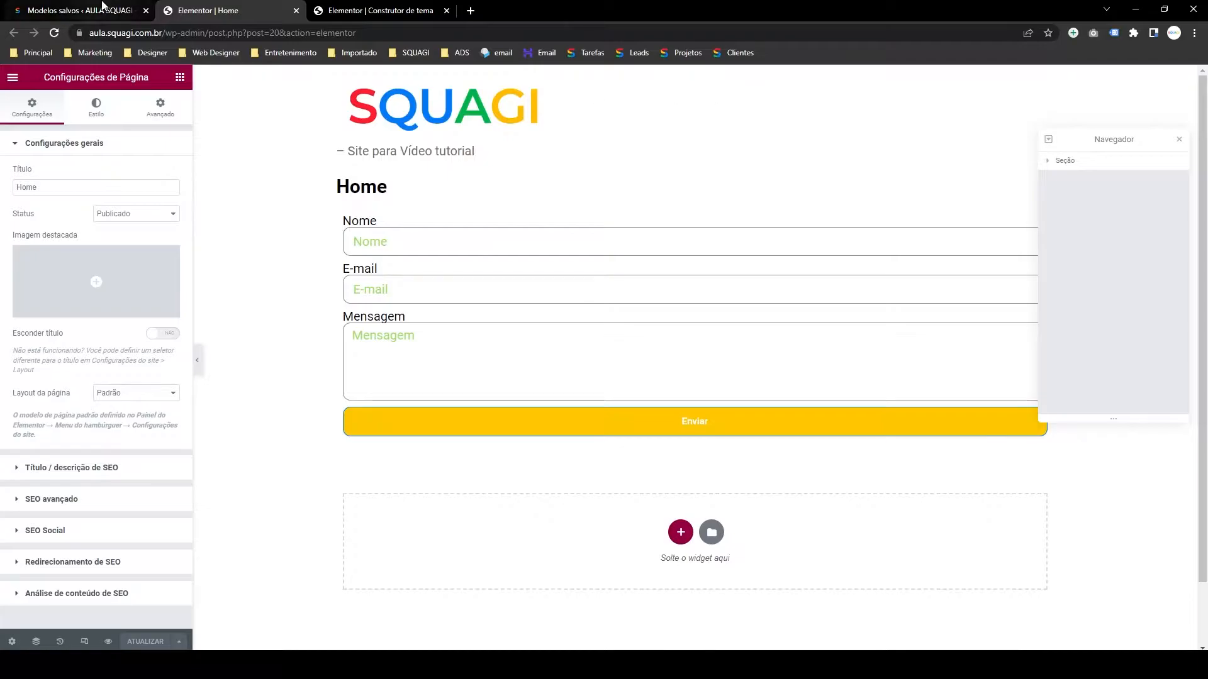
# - Start a new saved template of type Cabeçalho and name it "Heard"
pyautogui.click(81, 11)
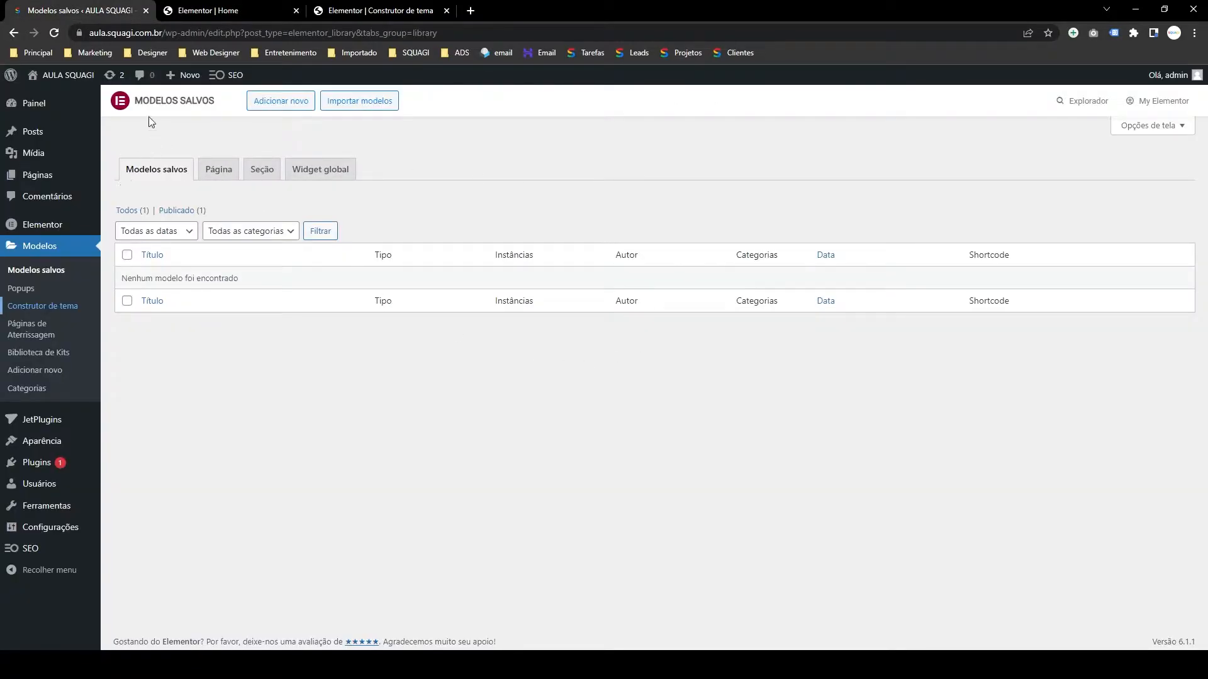
pyautogui.click(280, 108)
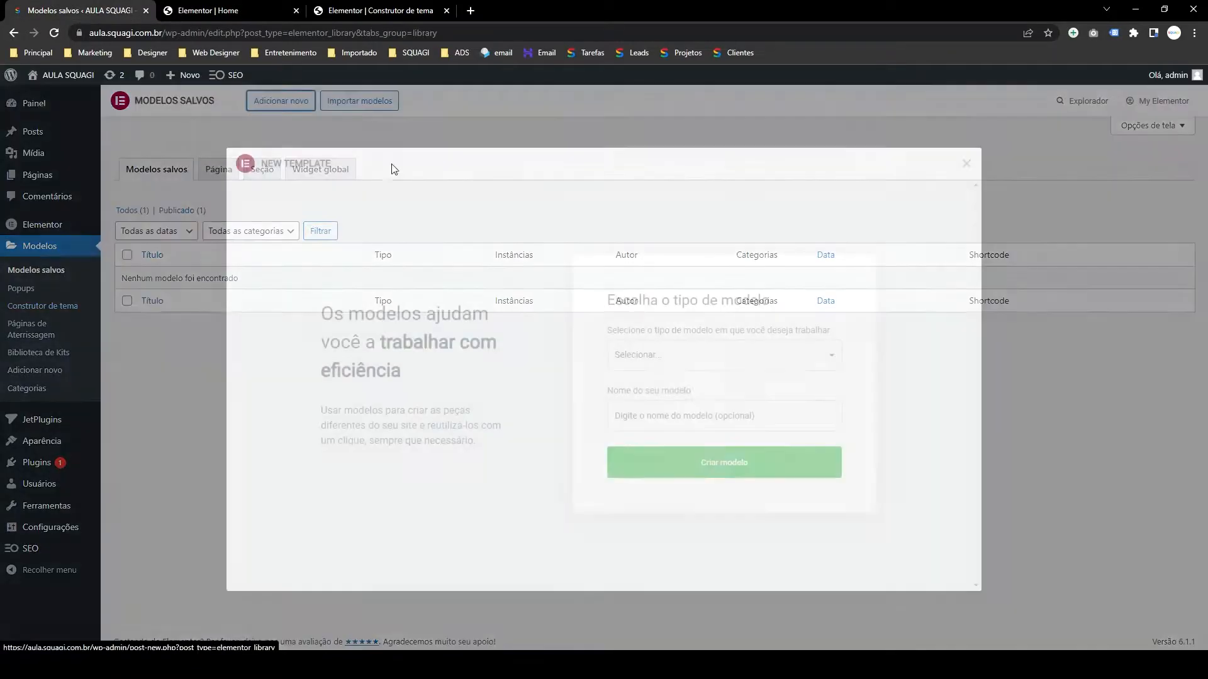
pyautogui.click(686, 360)
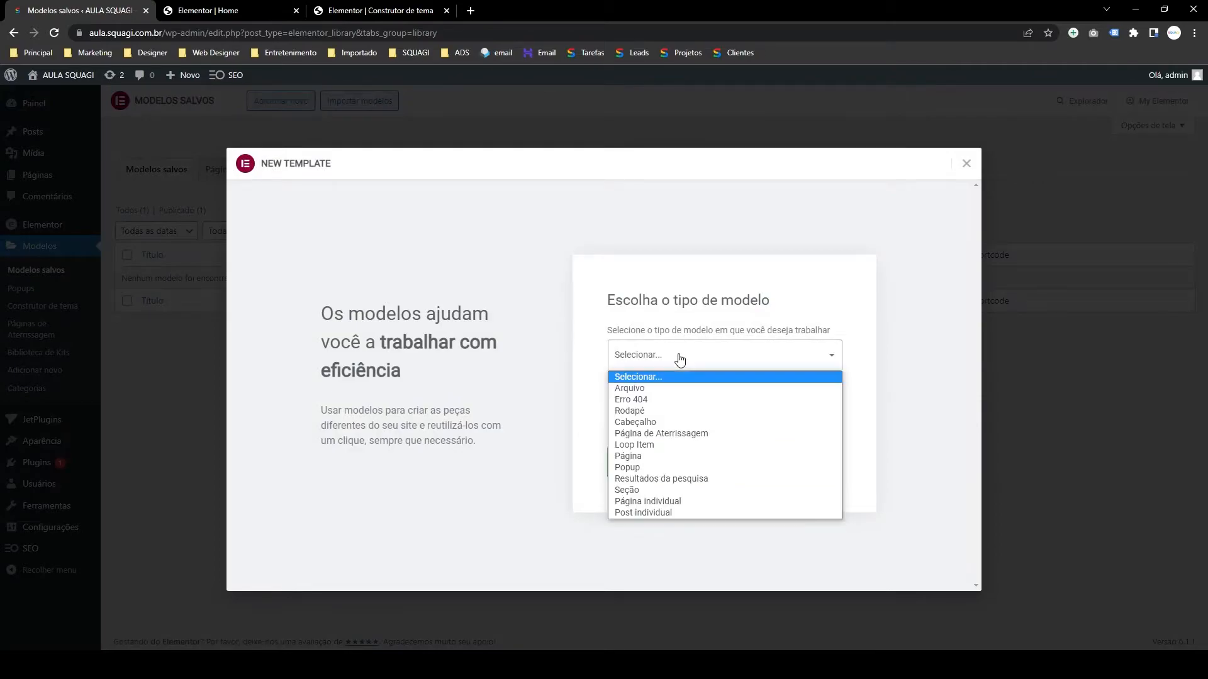
pyautogui.click(674, 423)
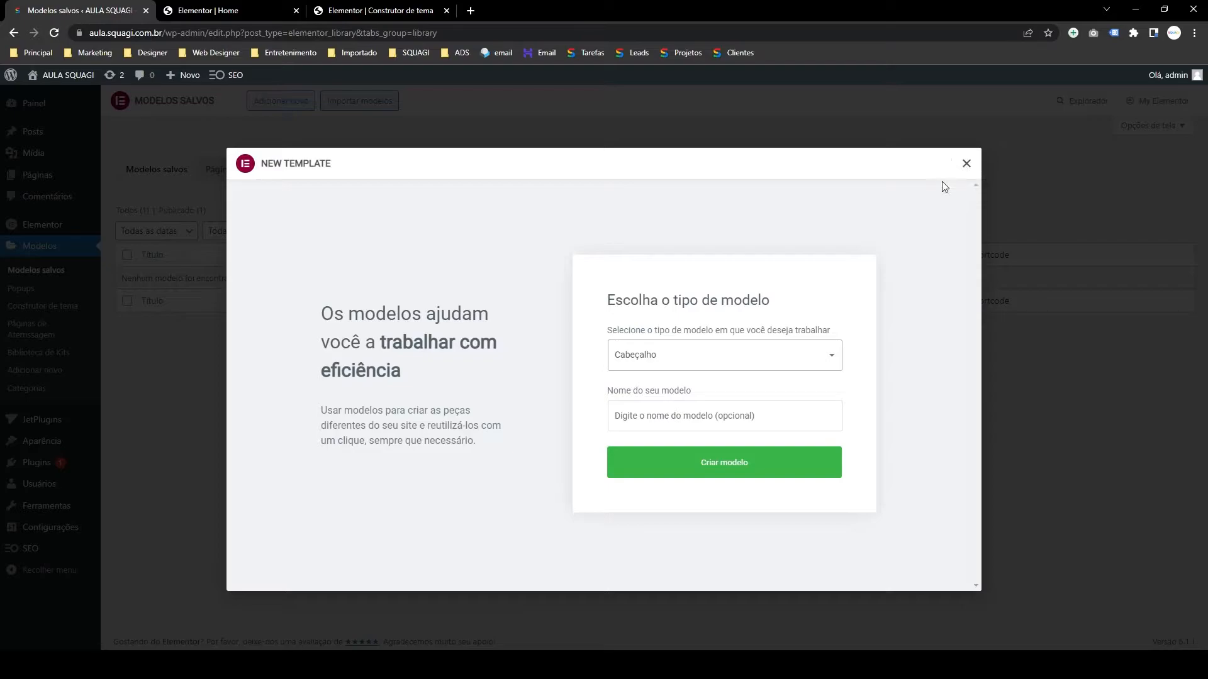
pyautogui.click(688, 413)
pyautogui.write('CabeçalhoHe')
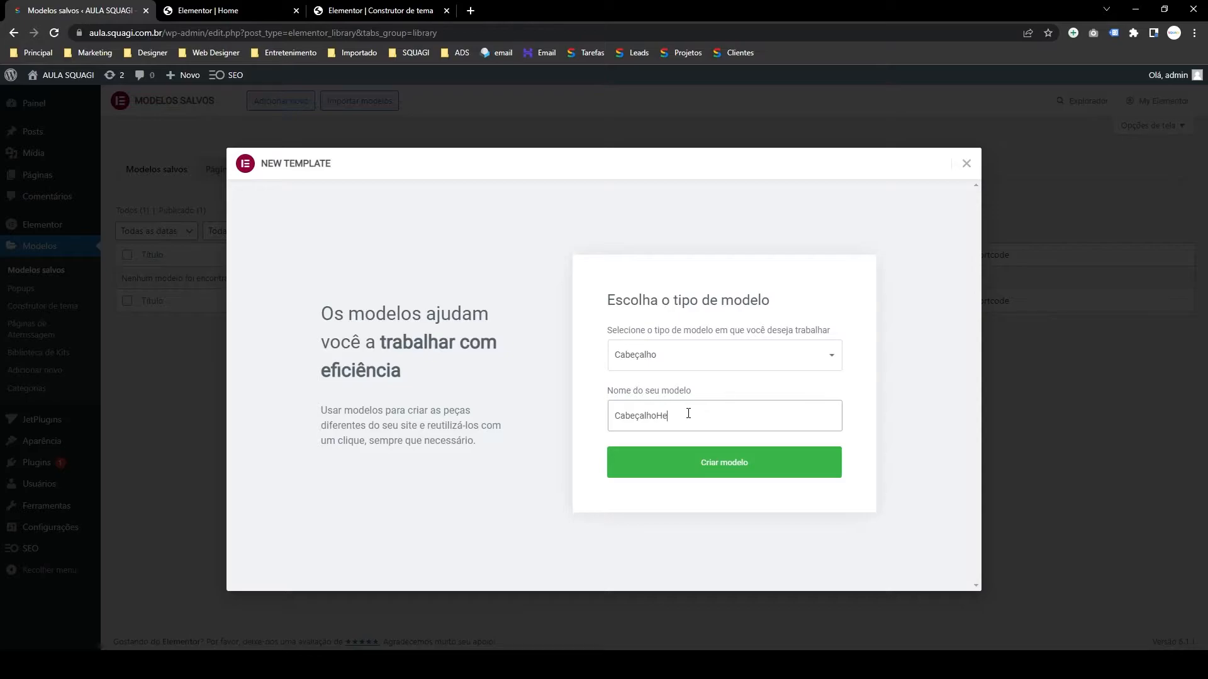
pyautogui.hotkey('ctrl', 'a')
pyautogui.write('Hea')
pyautogui.moveTo(656, 414); pyautogui.dragTo(611, 417)
pyautogui.click(632, 417)
pyautogui.doubleClick(635, 415)
# - Search Google for "tradutor" in a new tab and check the word "heard" between English and Portuguese
pyautogui.click(471, 14)
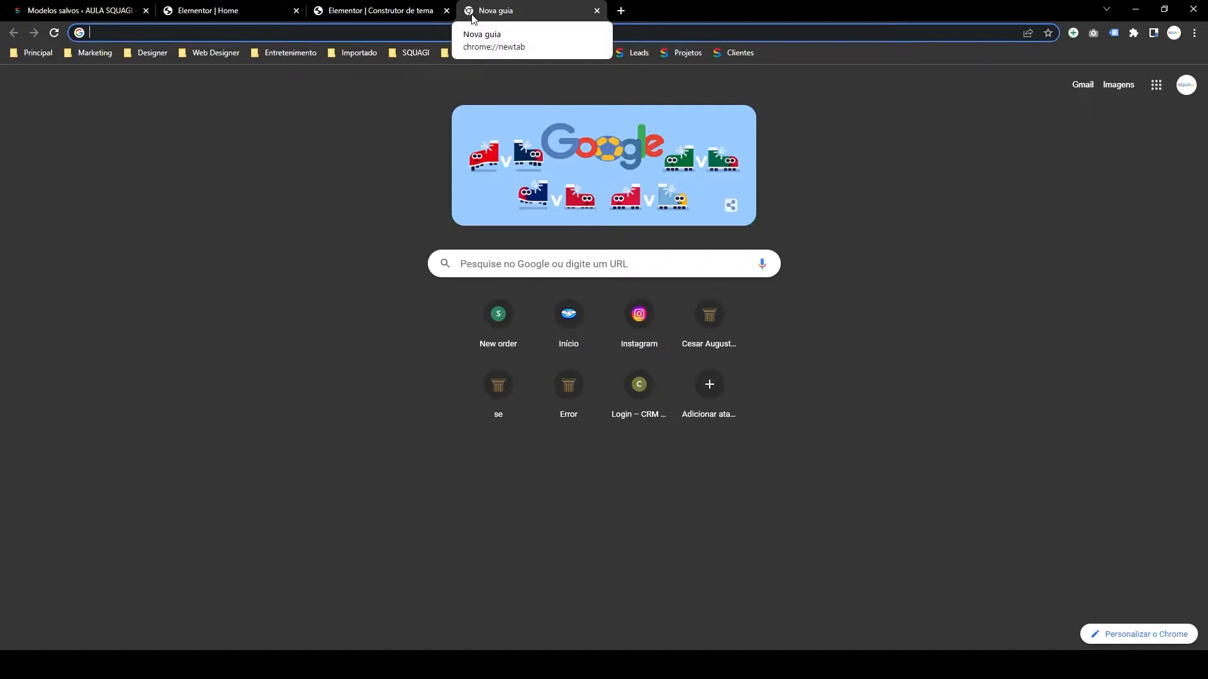
pyautogui.write('tradutor')
pyautogui.press('Return')
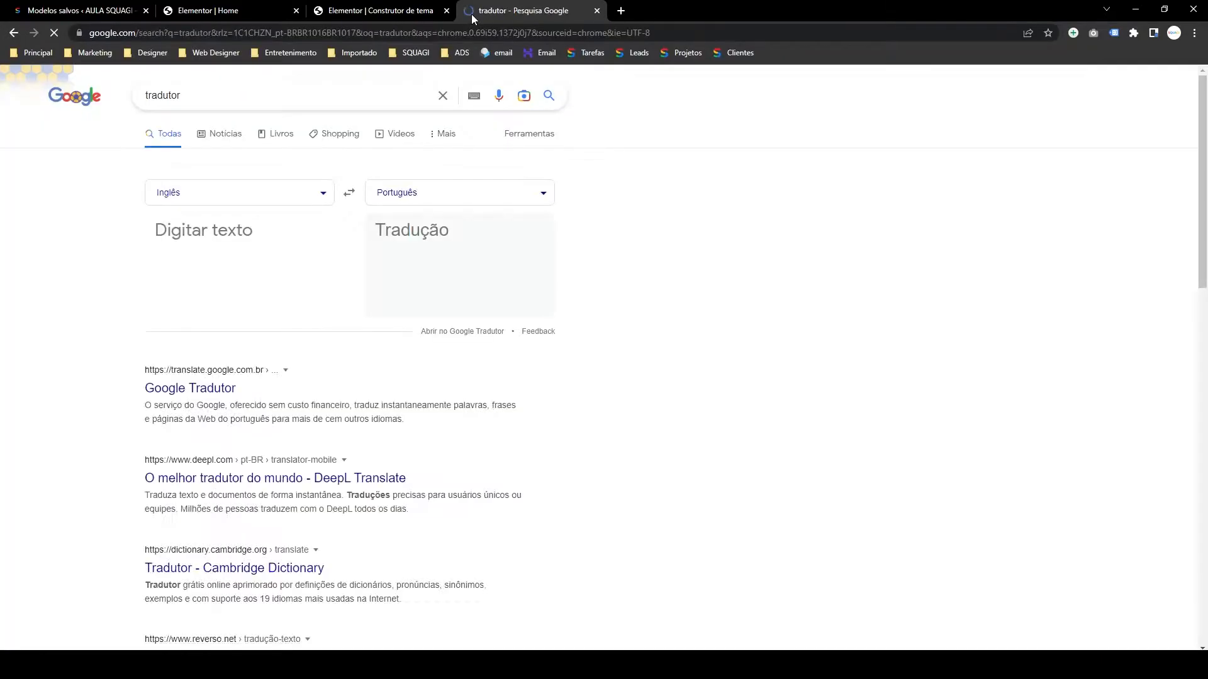
pyautogui.write('Heard')
pyautogui.click(350, 192)
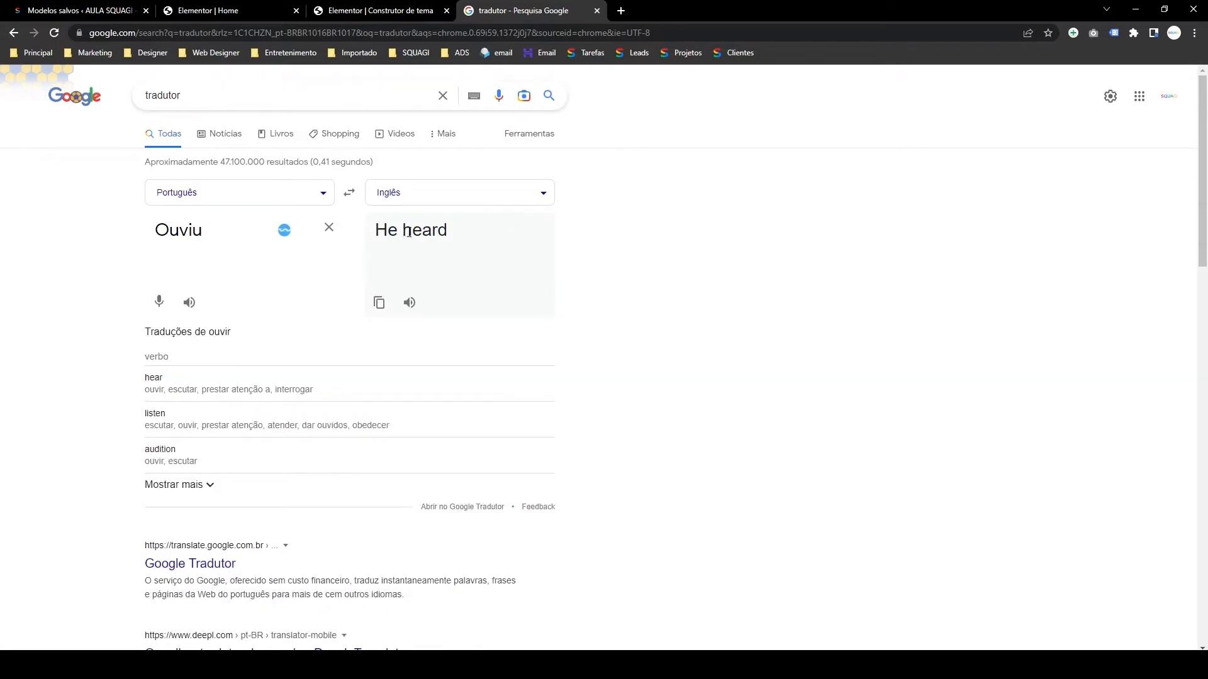
pyautogui.doubleClick(406, 232)
pyautogui.hotkey('ctrl', 'c')
pyautogui.doubleClick(233, 228)
pyautogui.hotkey('ctrl', 'v')
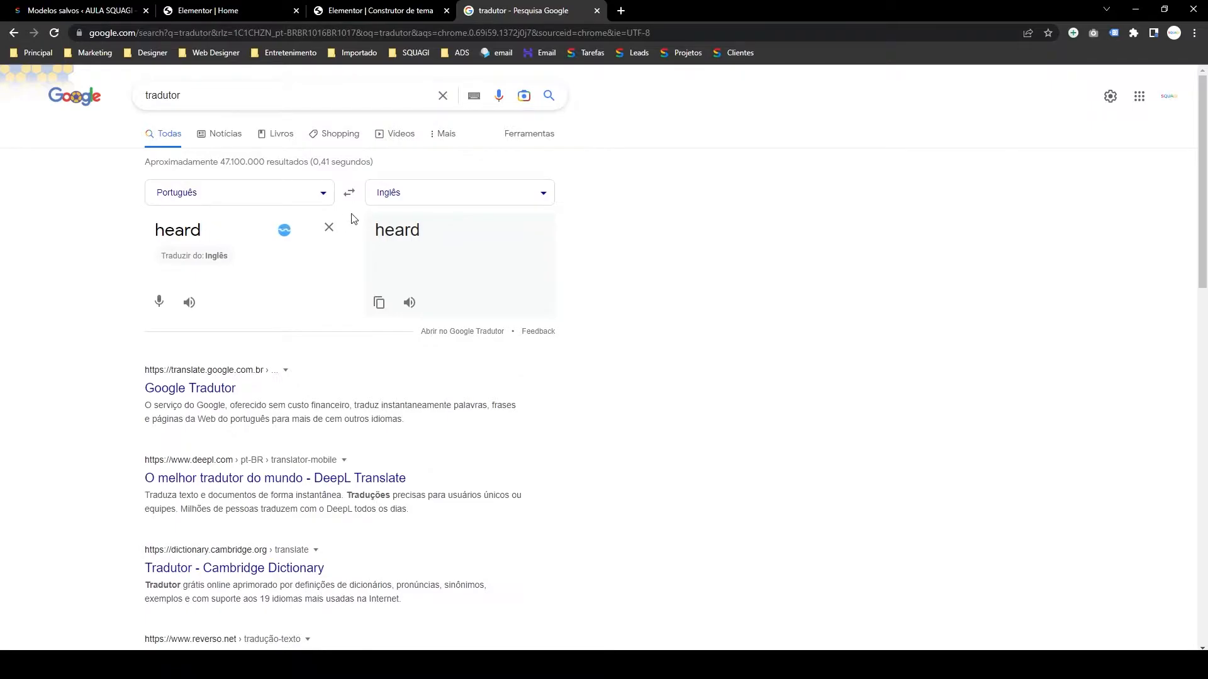
# - Return to the new template dialog and create the Heard header template
pyautogui.click(208, 11)
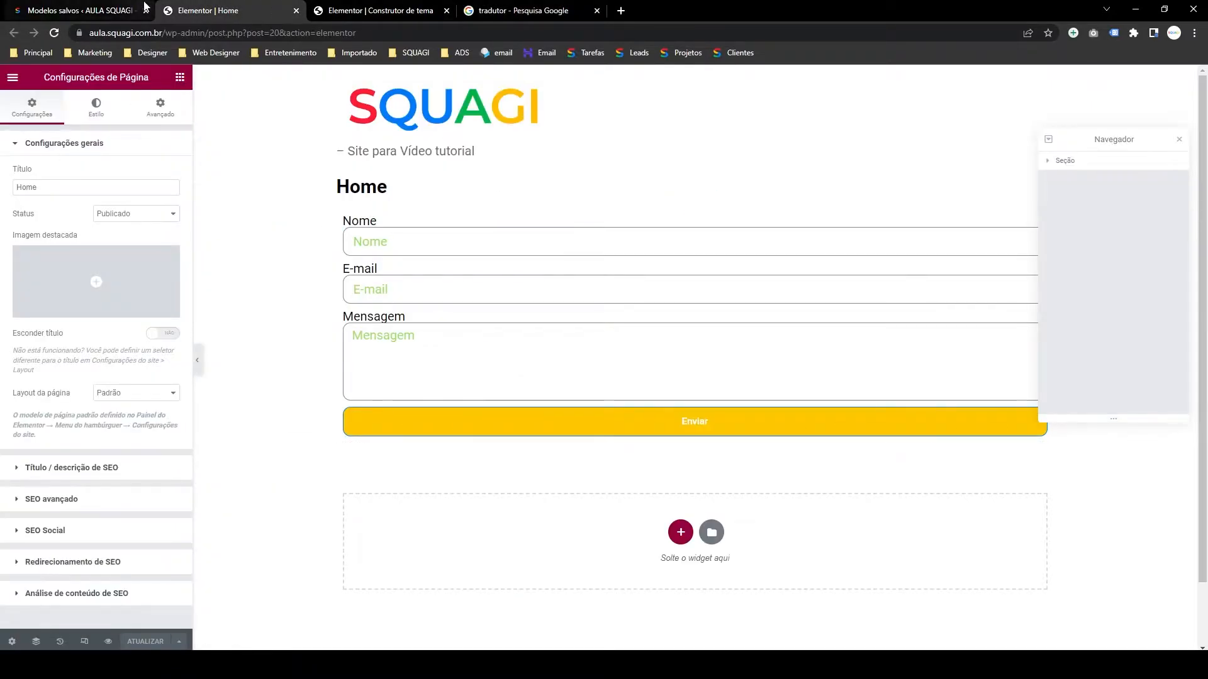
pyautogui.click(81, 11)
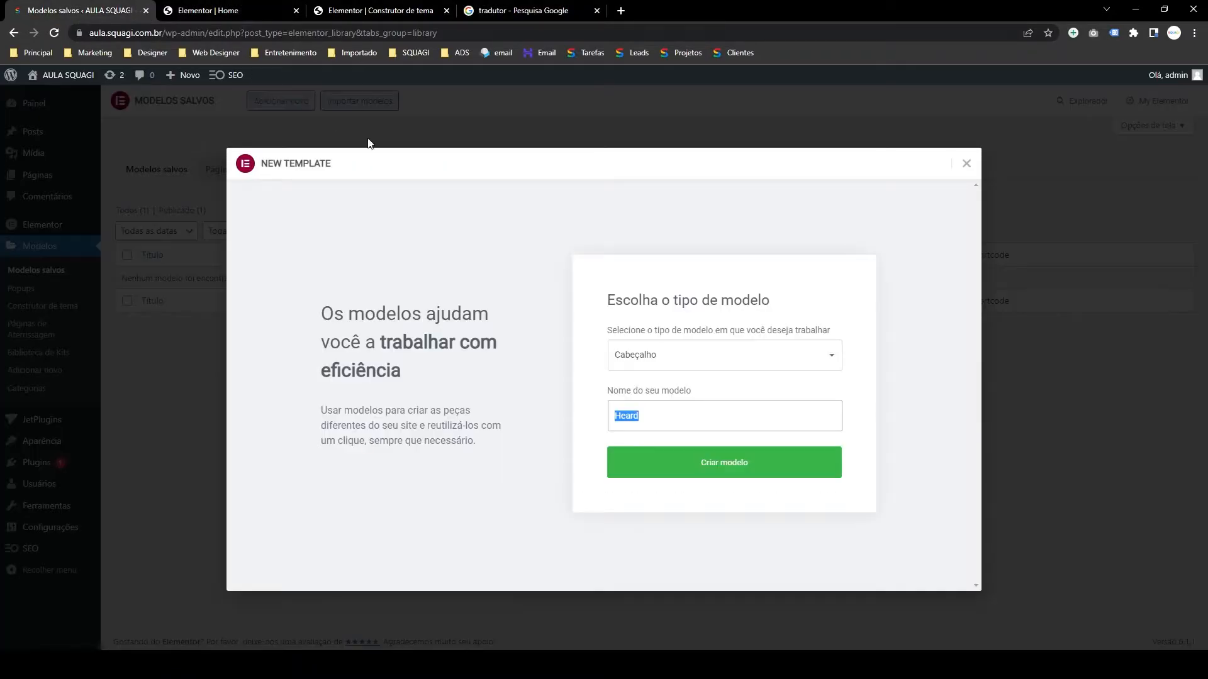
pyautogui.click(655, 472)
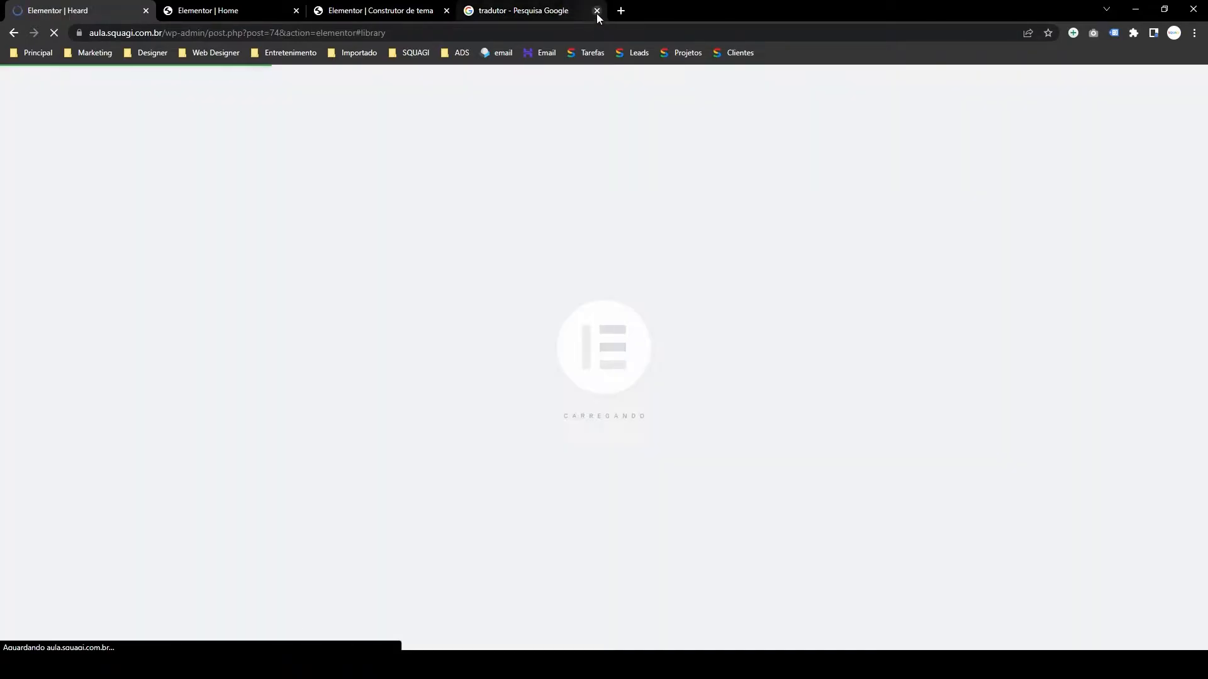
# - Close the translator, Home editor and theme builder tabs, leaving only the Heard template editor
pyautogui.click(597, 10)
pyautogui.click(290, 11)
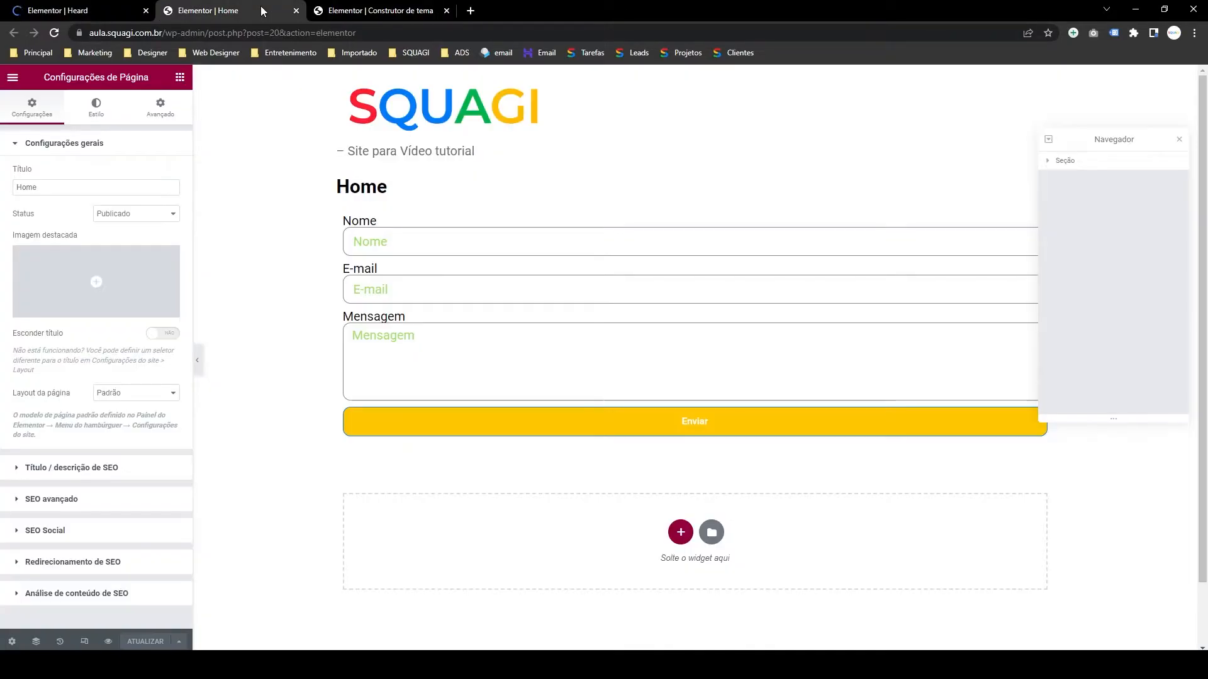
pyautogui.click(297, 11)
pyautogui.click(298, 10)
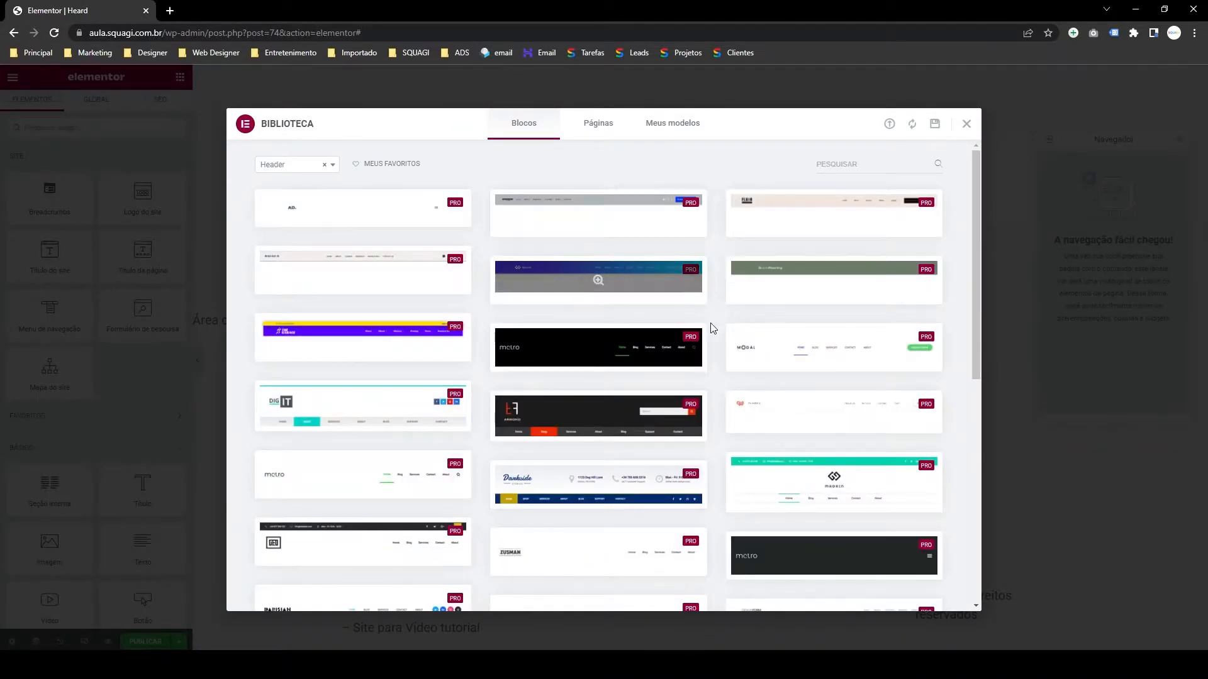
# - Browse the library's Header blocks and insert the Darkside header with contact details and a dark blue menu bar
pyautogui.moveTo(779, 368)
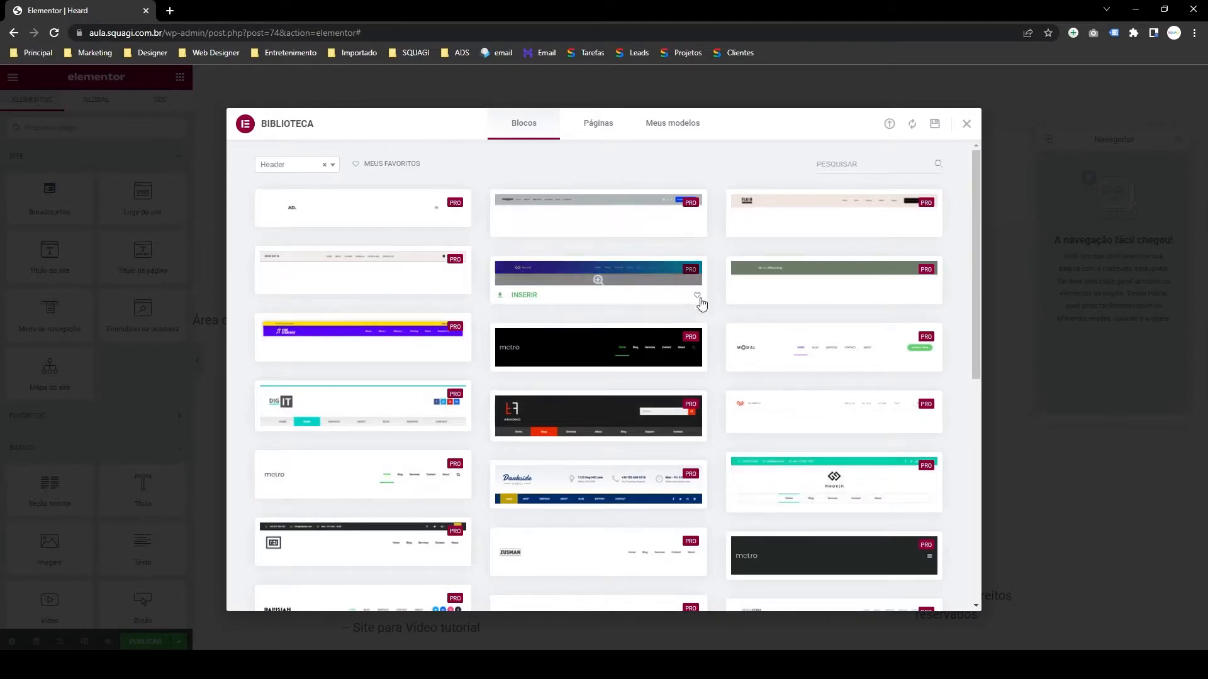
pyautogui.moveTo(976, 240); pyautogui.dragTo(975, 450)
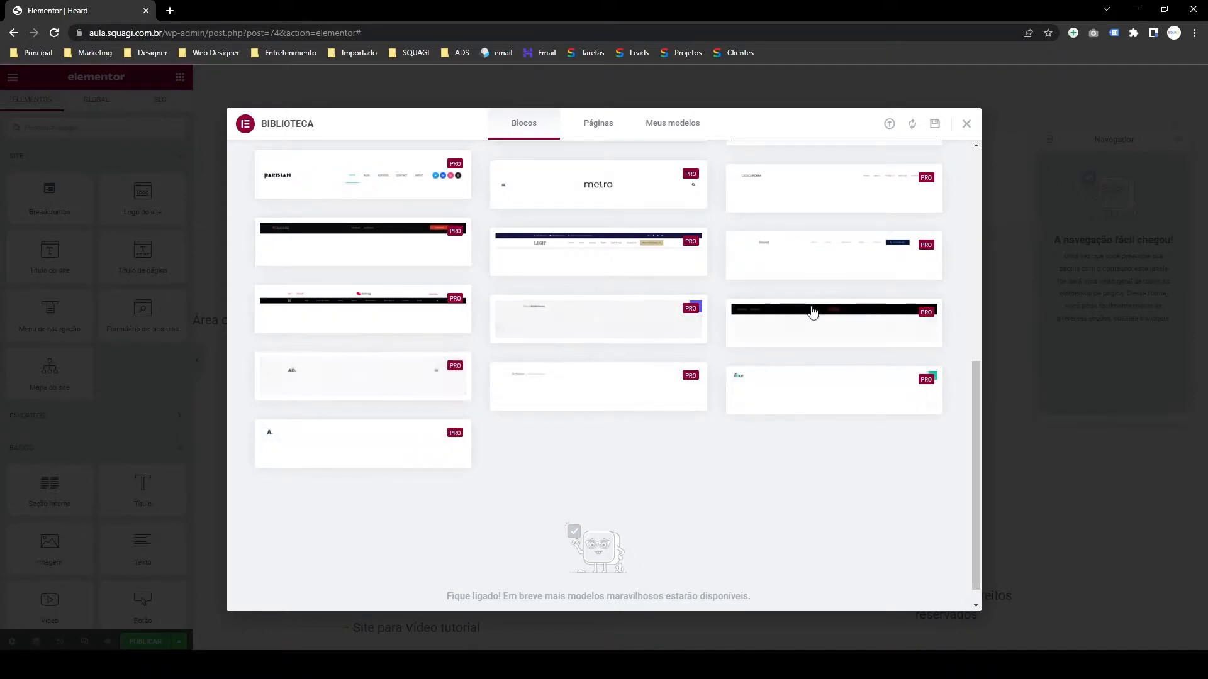
pyautogui.scroll(2, 724, 327)
pyautogui.scroll(1, 798, 366)
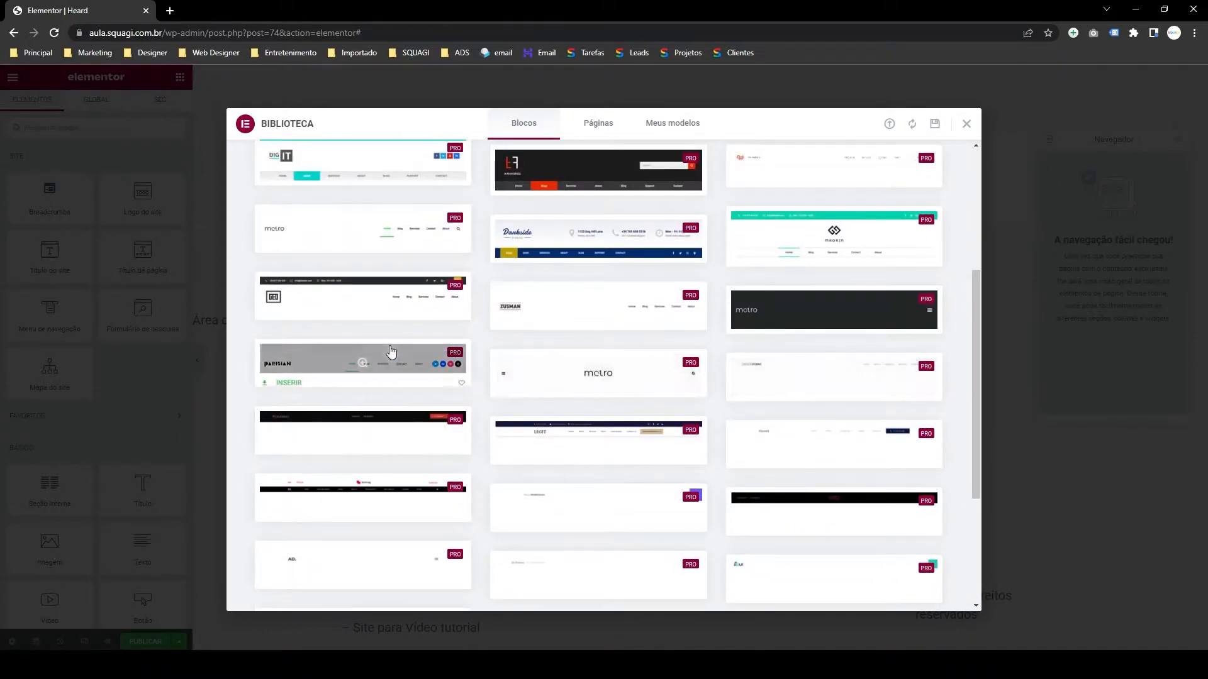
pyautogui.scroll(2, 790, 355)
pyautogui.scroll(2, 780, 365)
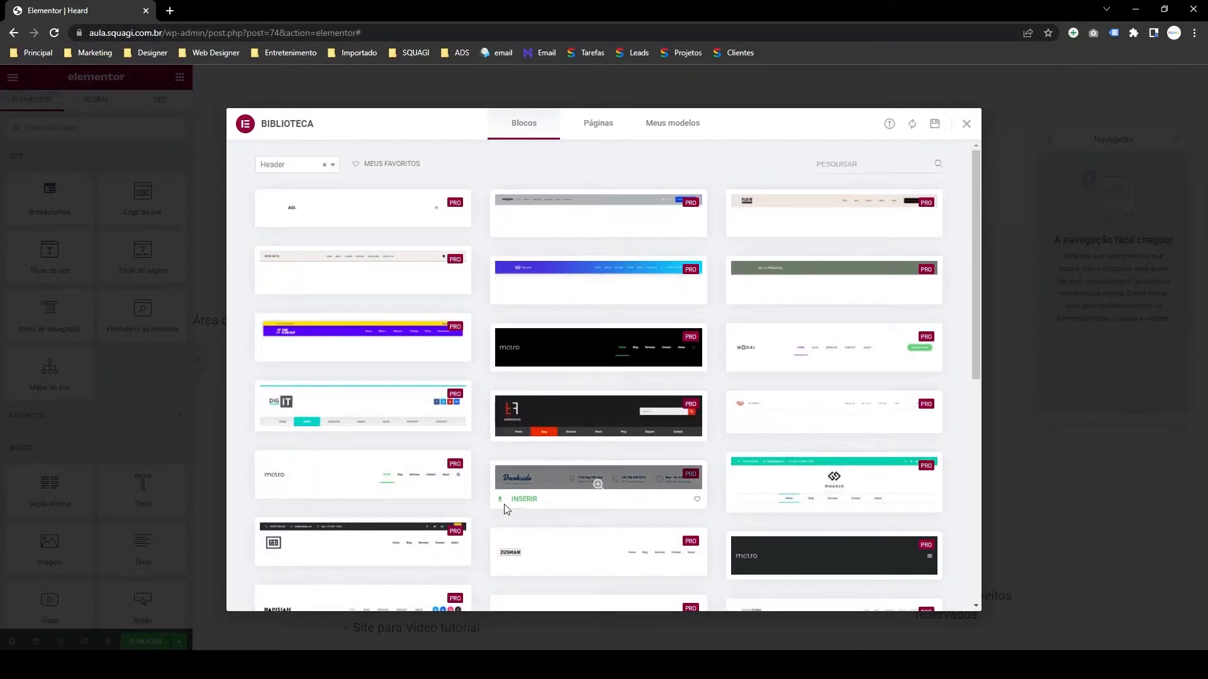
pyautogui.click(522, 499)
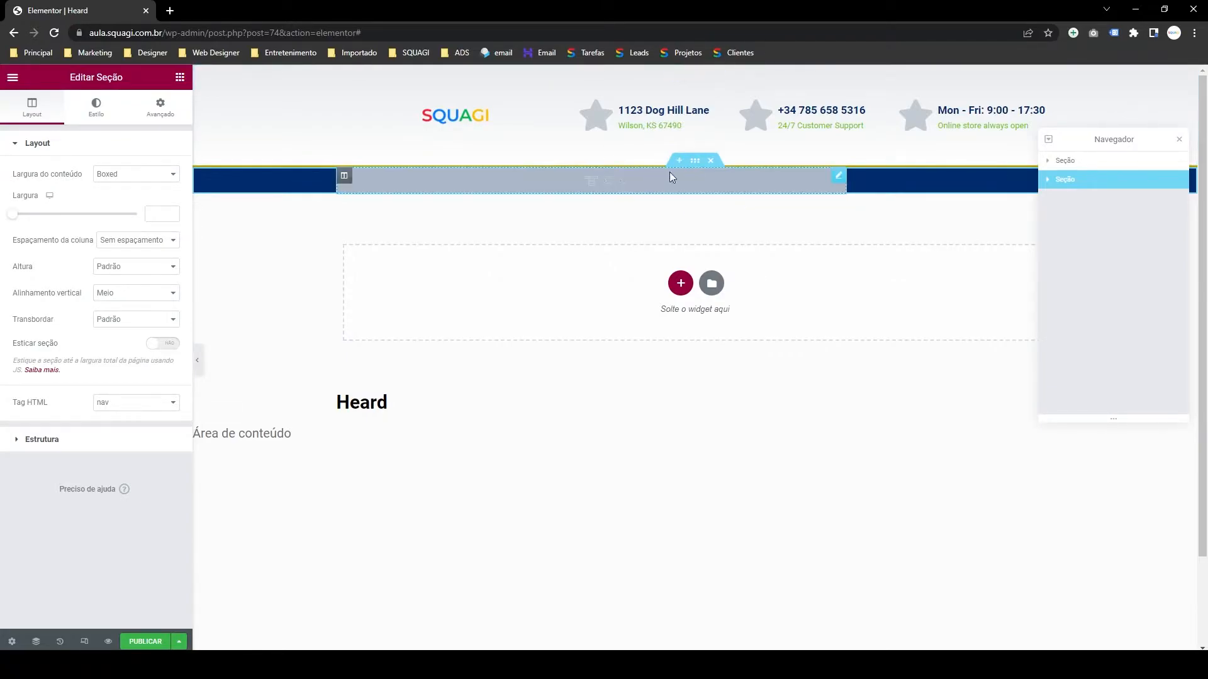
# - Move the navigator clear of the header and delete both inserted header sections from the template
pyautogui.moveTo(1091, 146); pyautogui.dragTo(1088, 309)
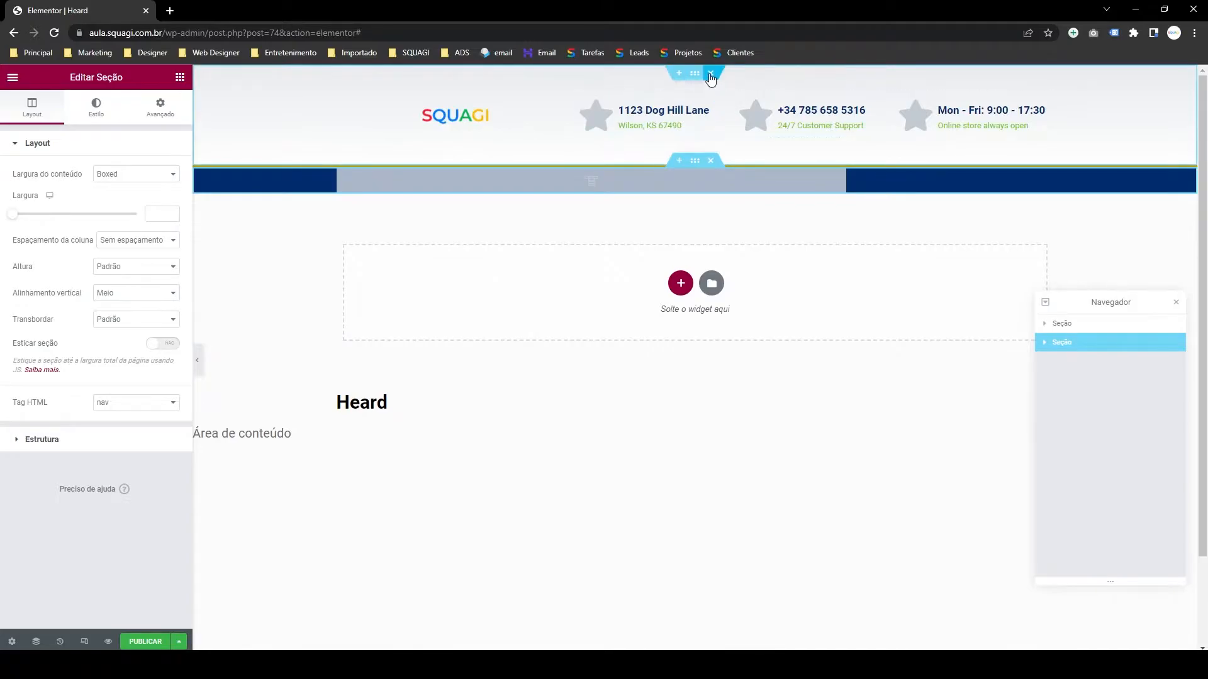
pyautogui.click(711, 70)
pyautogui.click(711, 76)
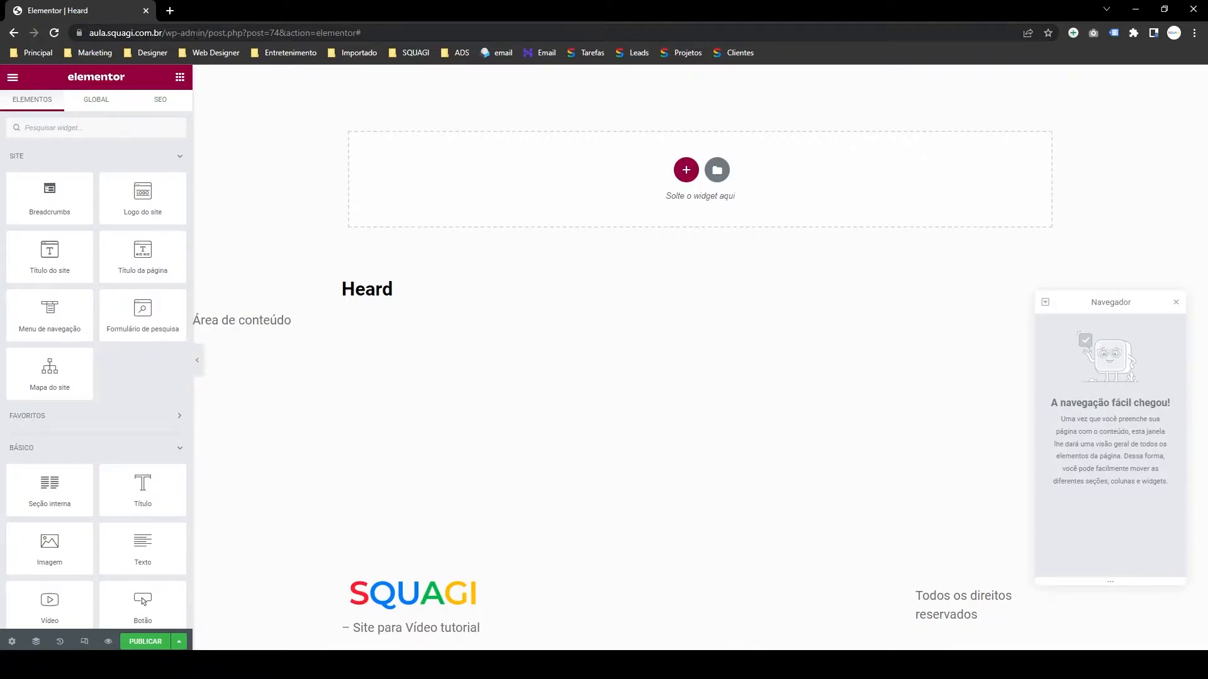
# - Open the site's wp-admin dashboard in a new browser tab and display the list of all pages
pyautogui.moveTo(234, 32); pyautogui.dragTo(89, 32)
pyautogui.hotkey('ctrl', 'c')
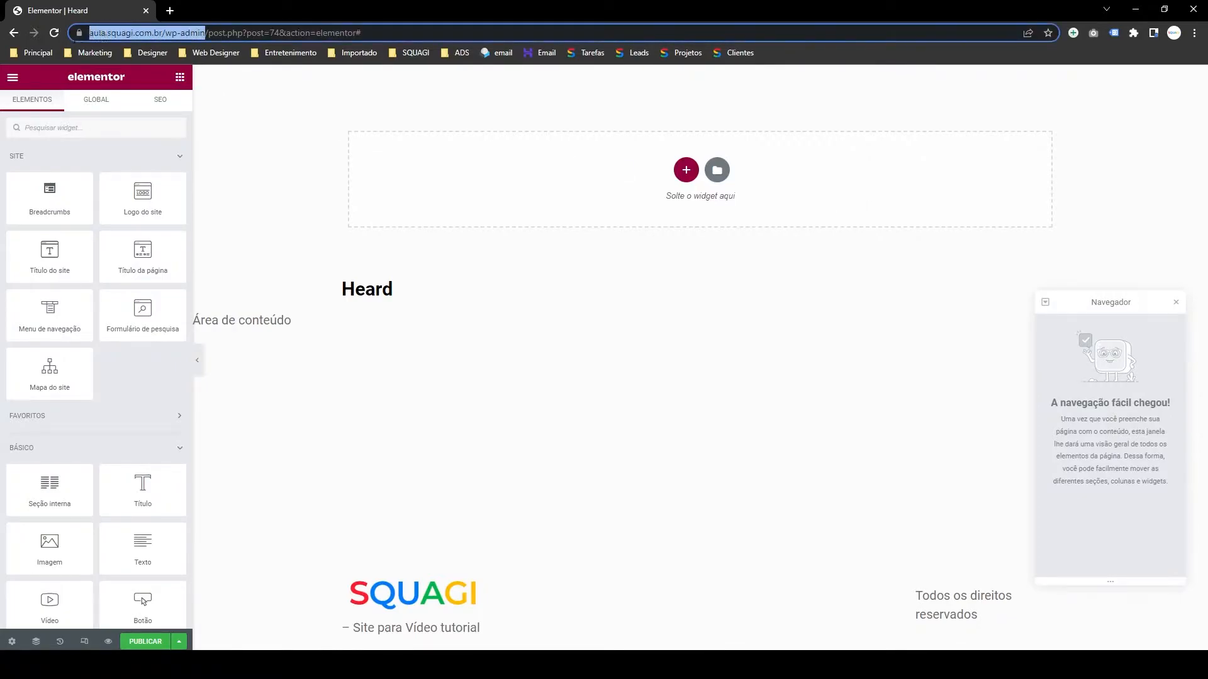
pyautogui.click(170, 11)
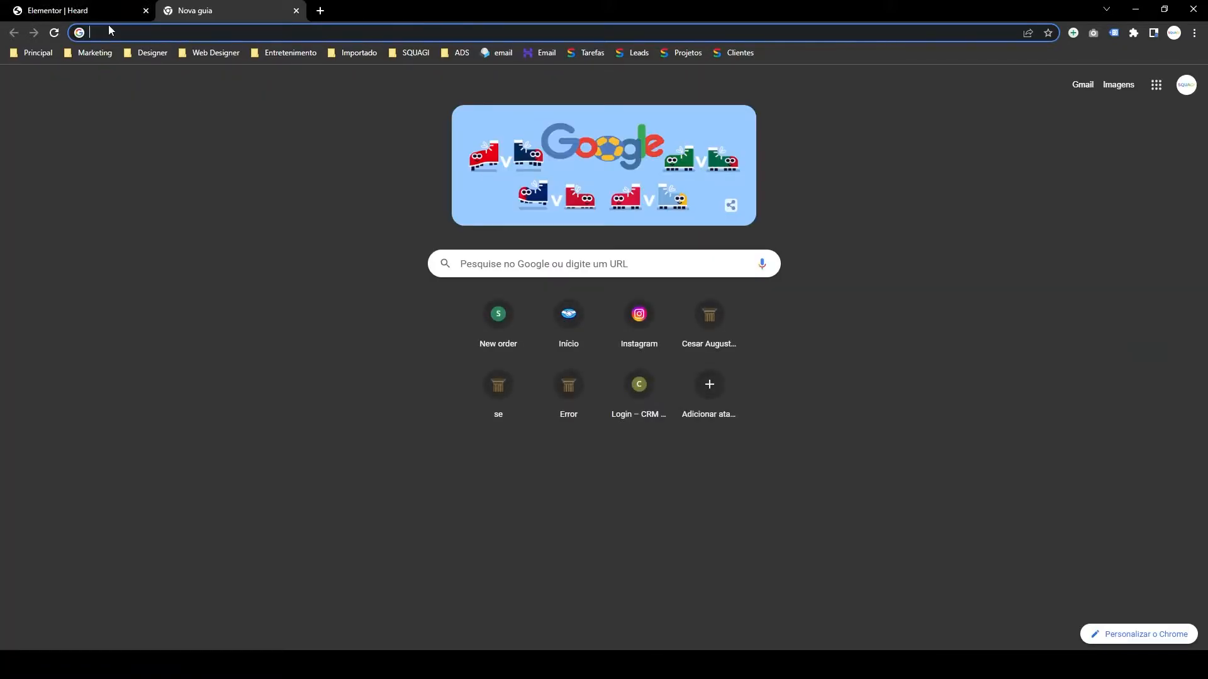
pyautogui.hotkey('ctrl', 'v')
pyautogui.press('Return')
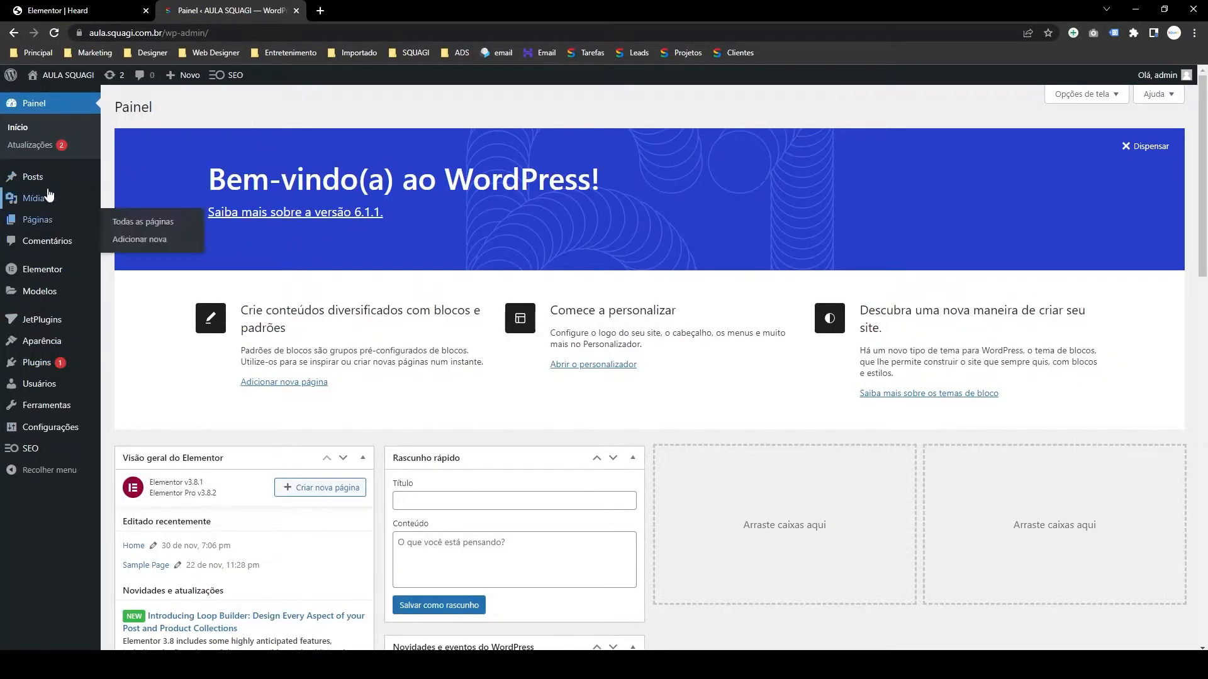
pyautogui.moveTo(55, 227)
pyautogui.click(151, 221)
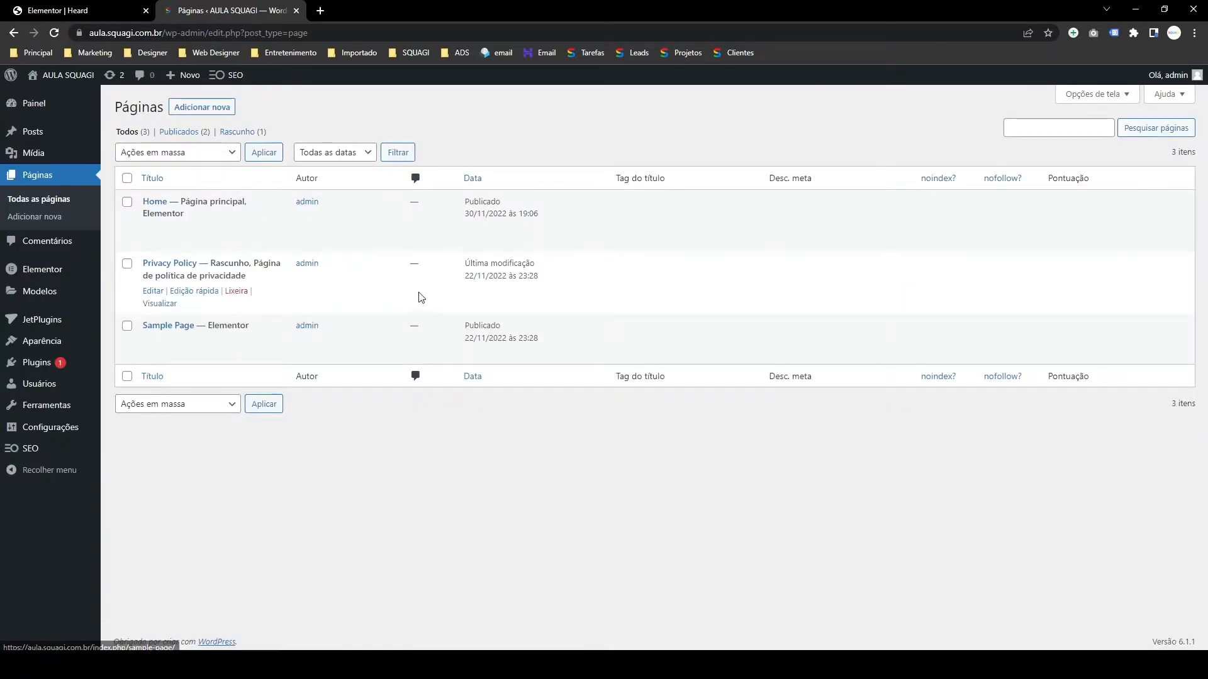
# - Add a new page titled Sobre and publish it
pyautogui.click(208, 108)
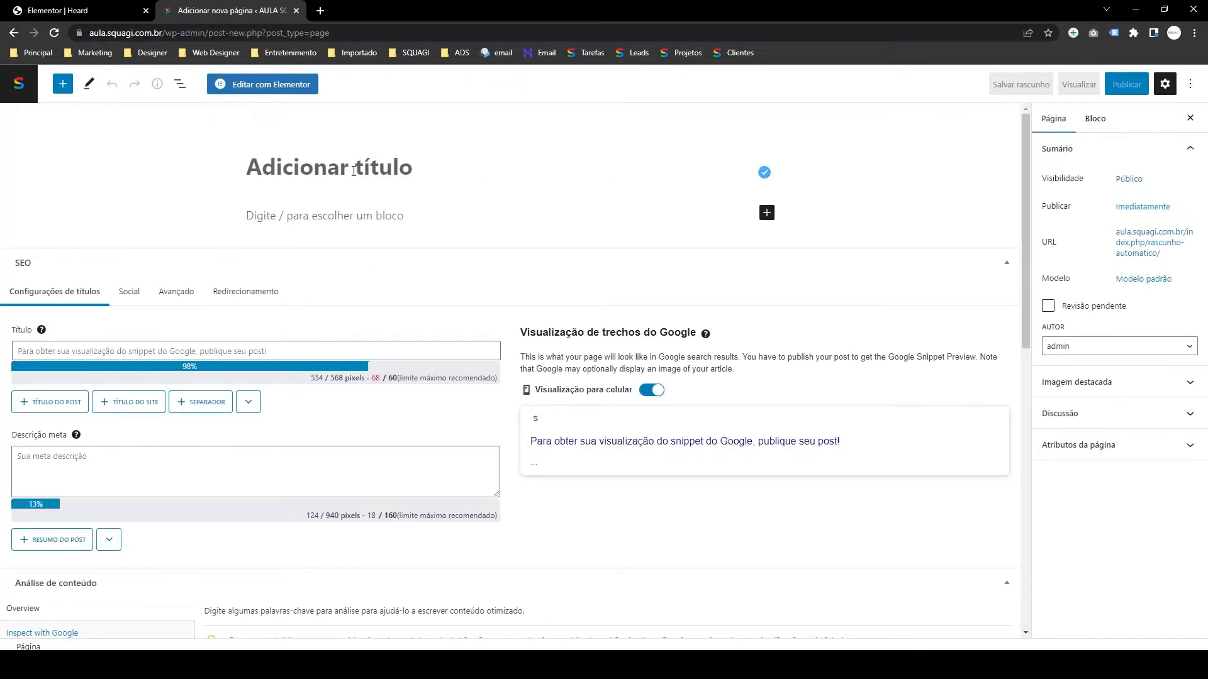
pyautogui.write('Sobre')
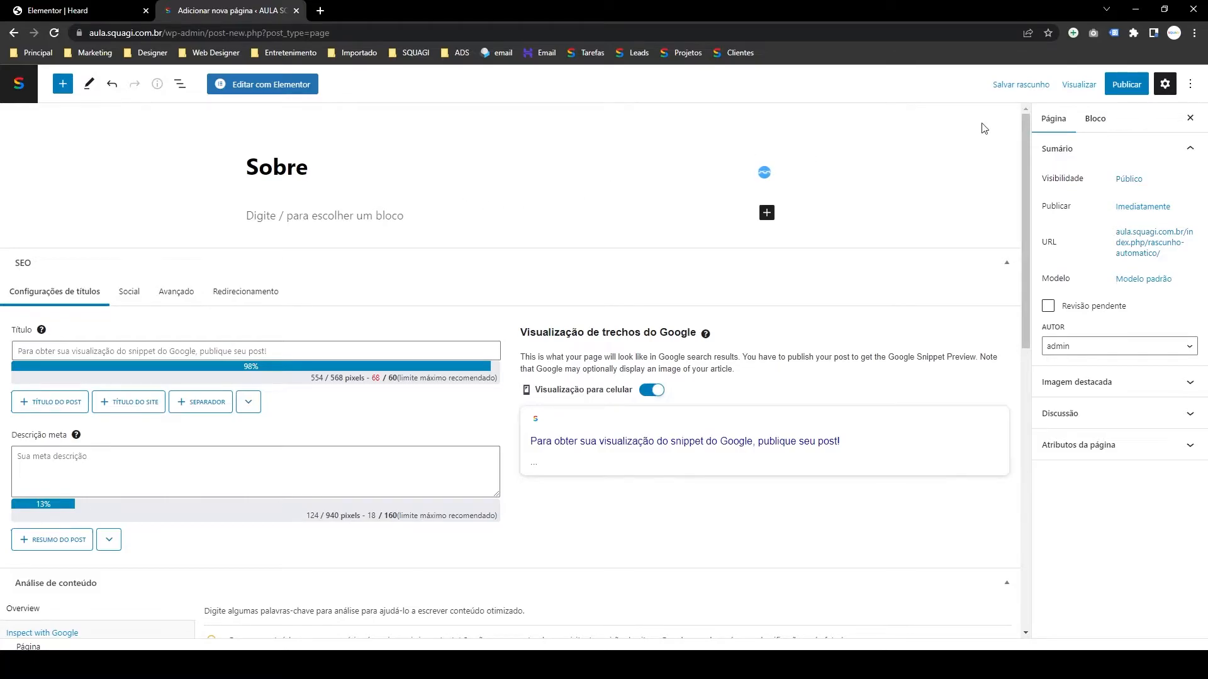
pyautogui.click(1126, 84)
pyautogui.click(1080, 85)
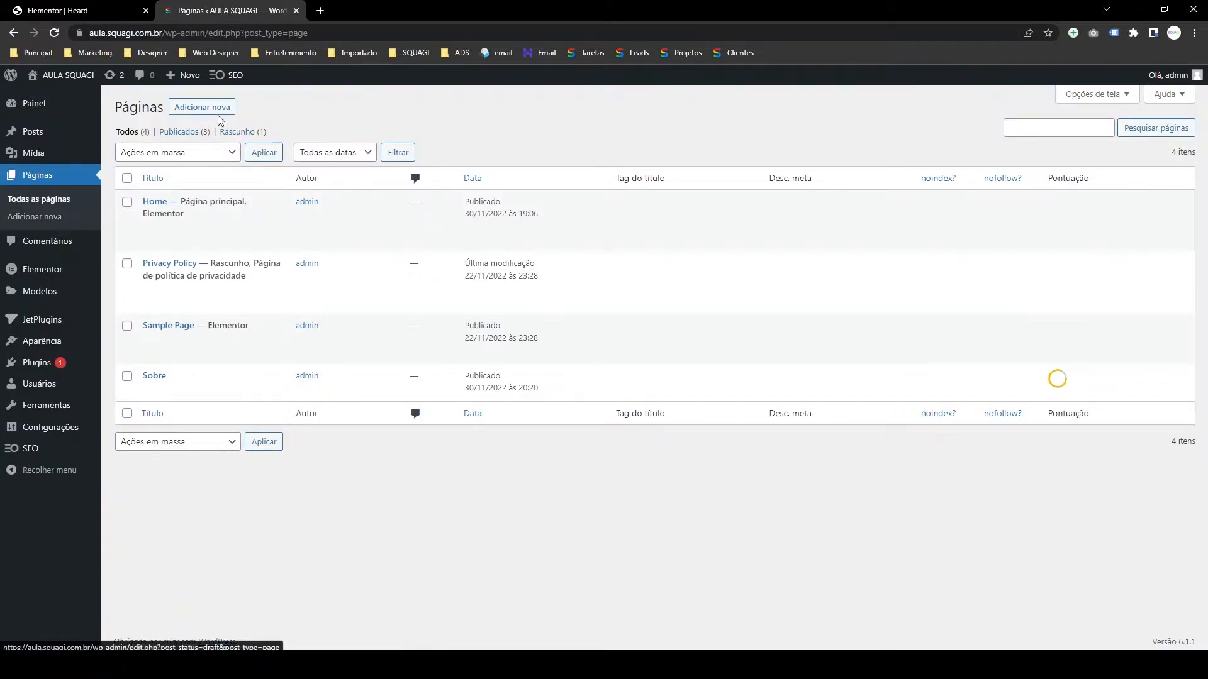
# - Add another new page titled Produtos and publish it
pyautogui.click(211, 112)
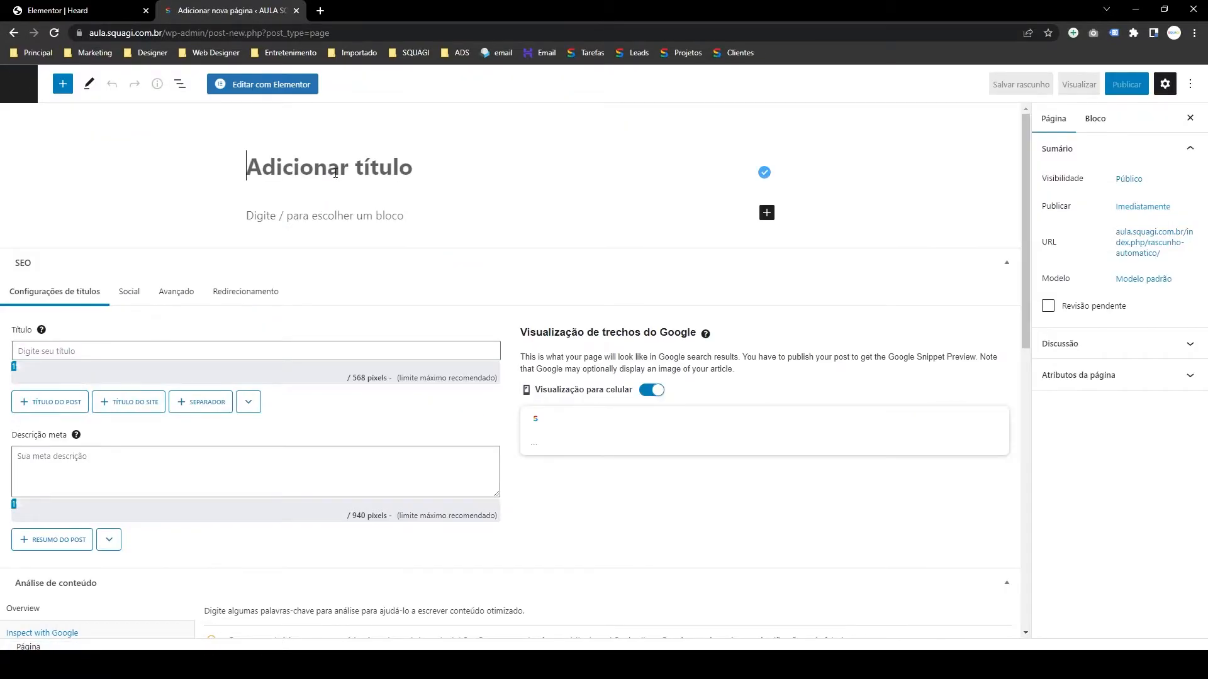
pyautogui.write('Produtos')
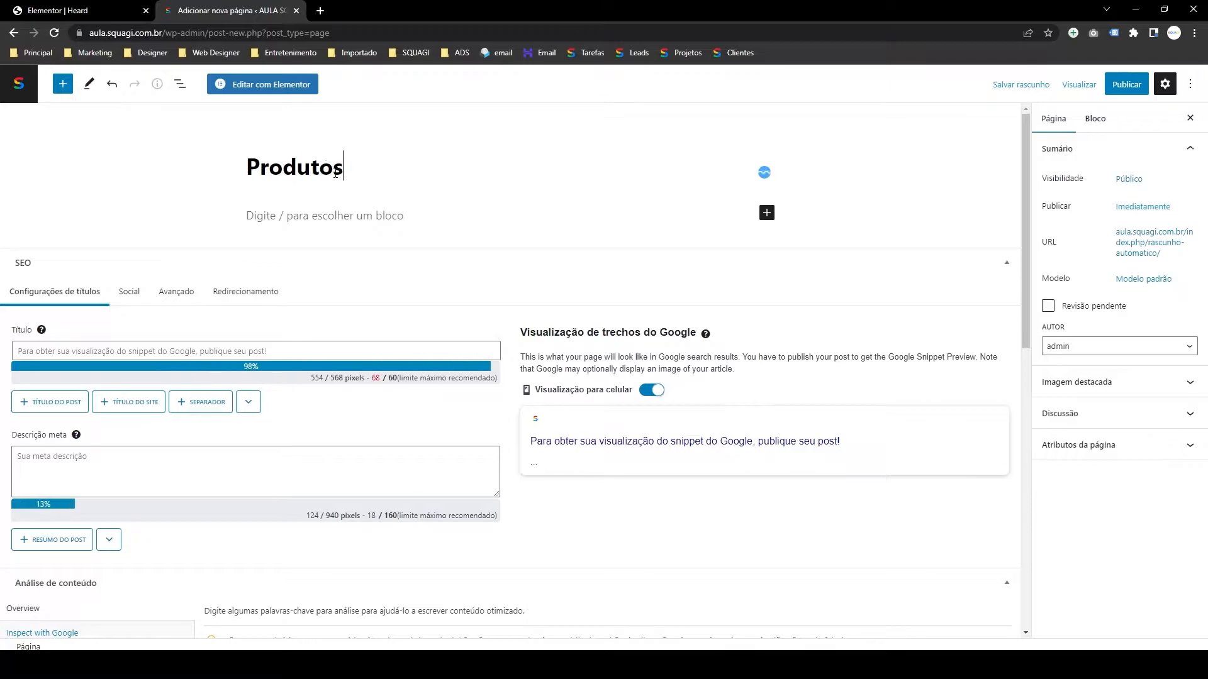
pyautogui.click(1126, 83)
pyautogui.click(1078, 84)
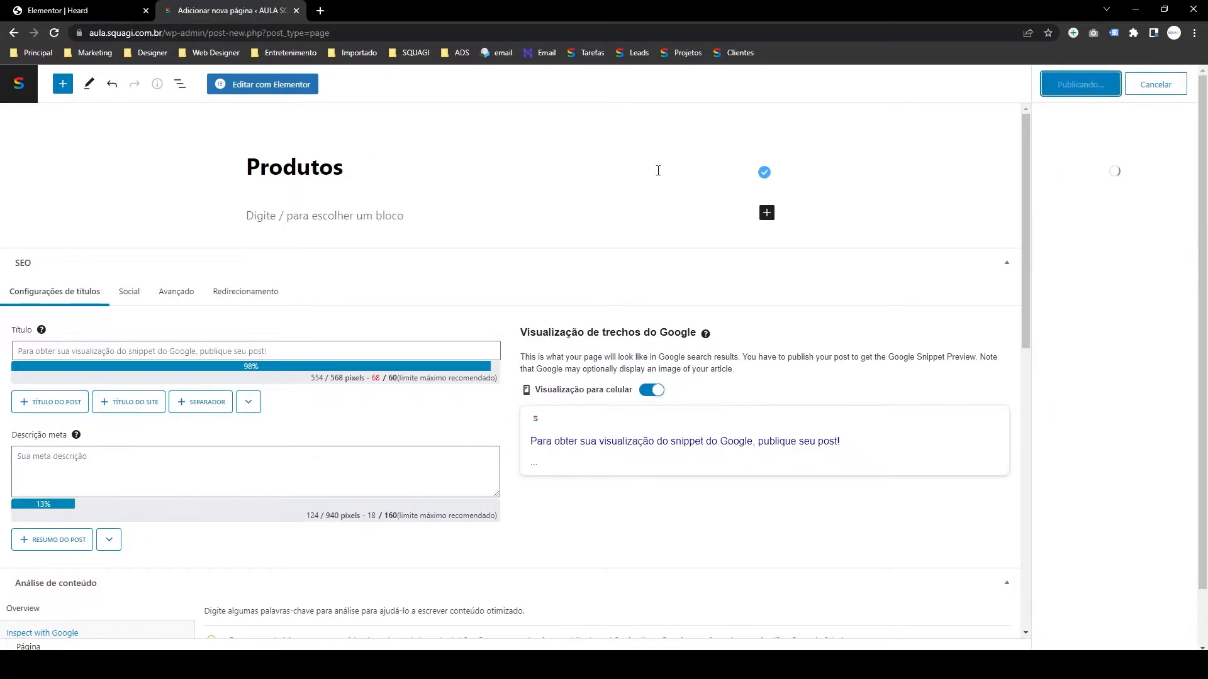
# - Go back to the page list, add and publish a page titled Contato, and return to the list
pyautogui.click(18, 84)
pyautogui.click(202, 107)
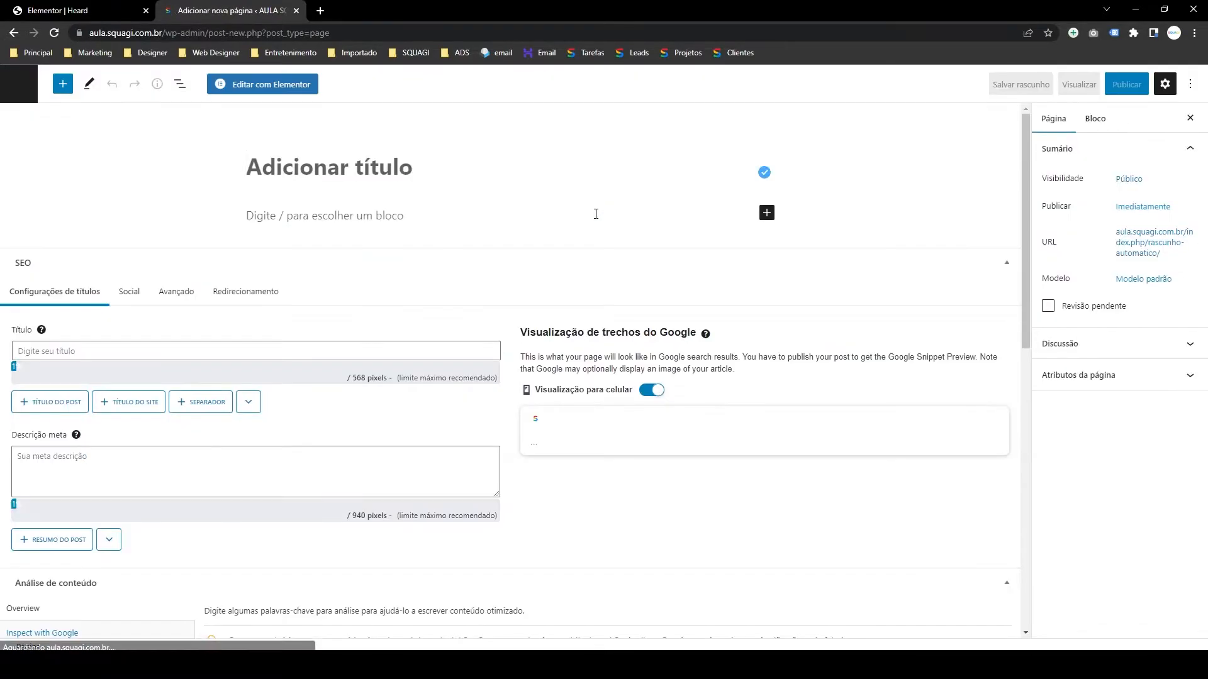
pyautogui.write('Contato')
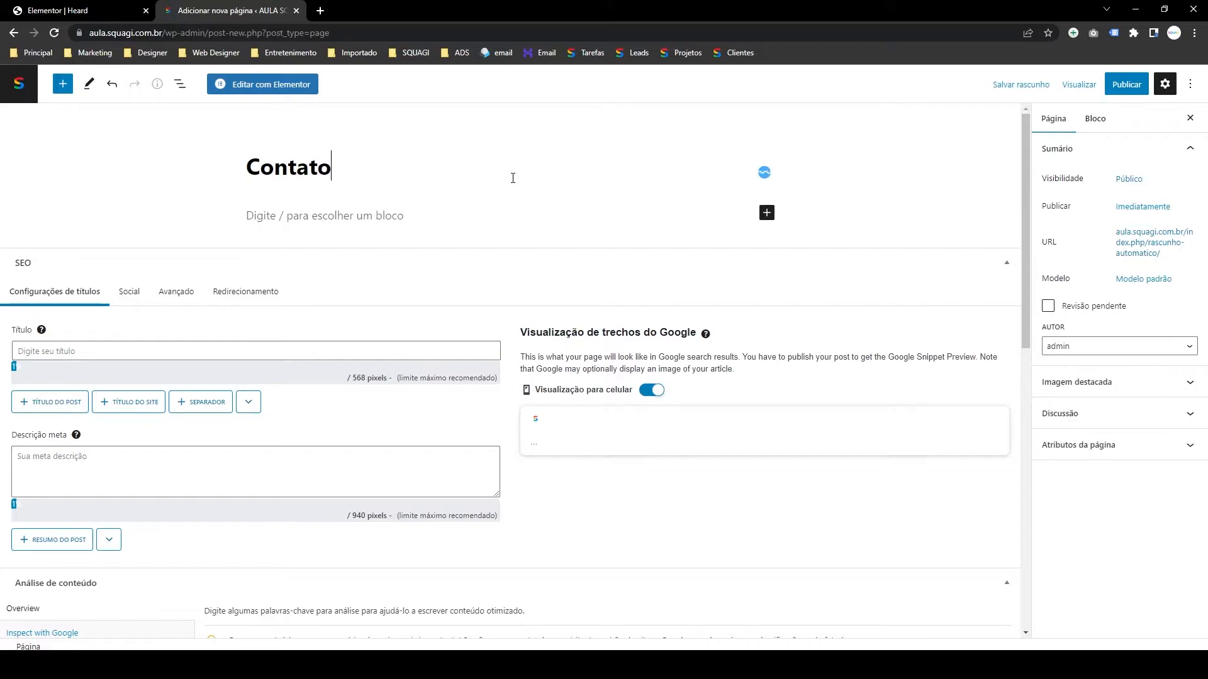
pyautogui.click(1126, 84)
pyautogui.click(1076, 84)
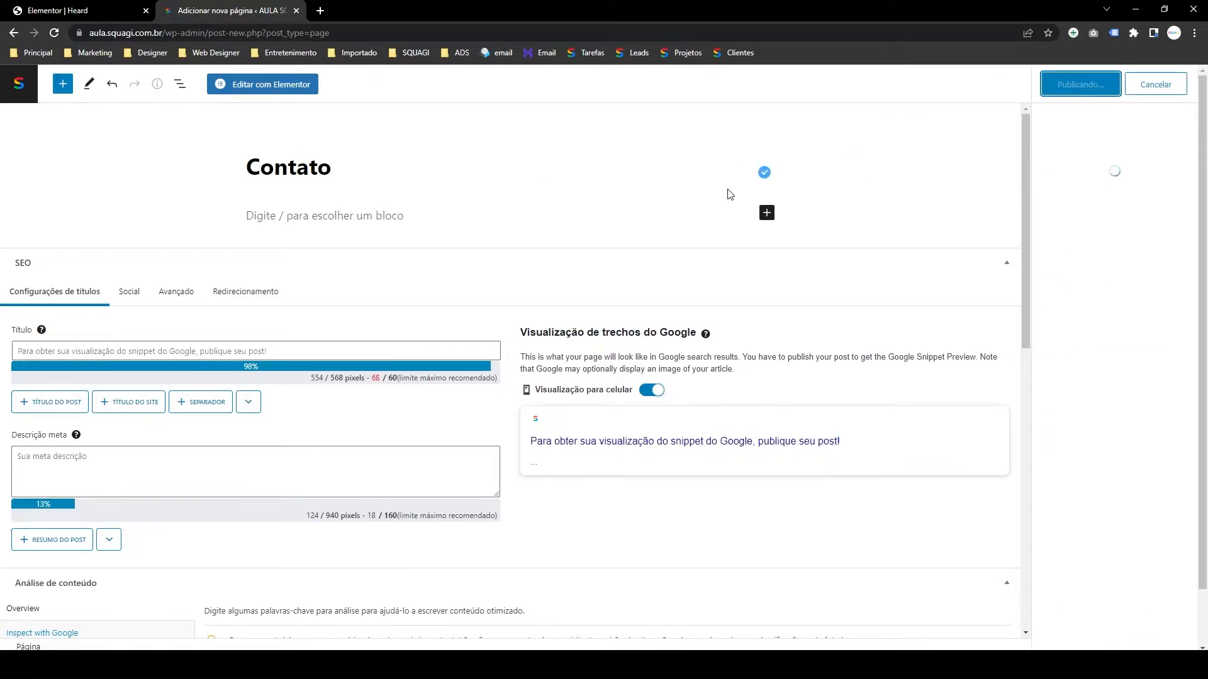
pyautogui.click(19, 84)
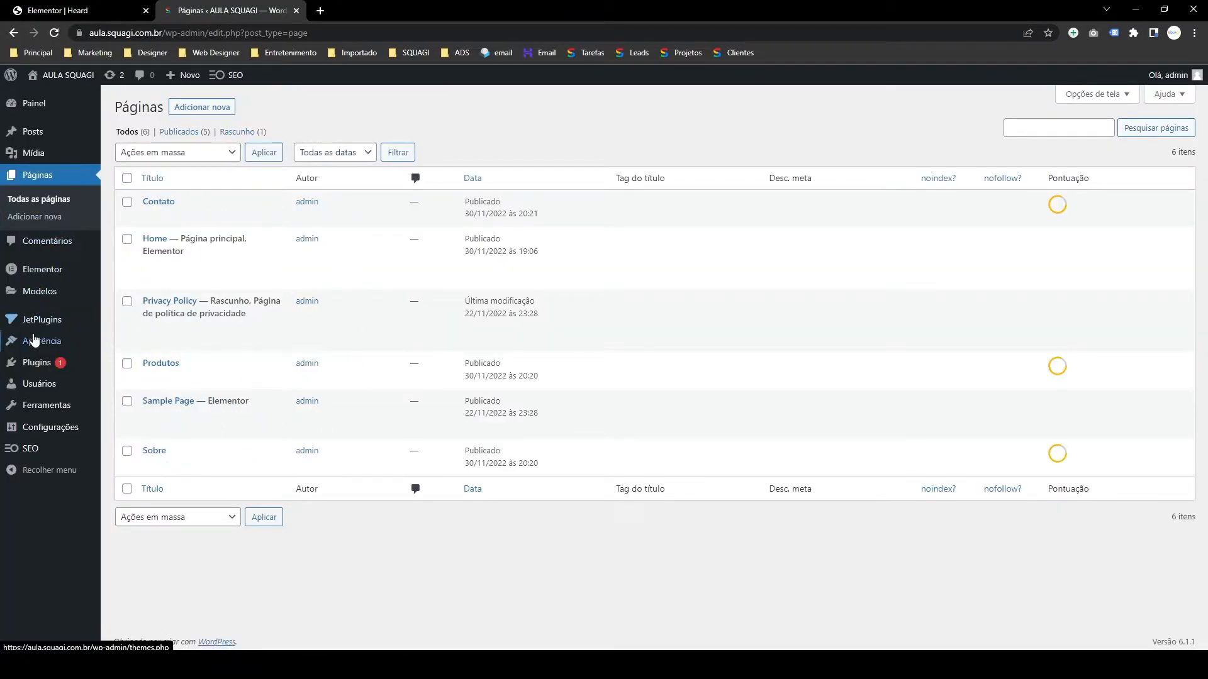
# - Open the site's menu settings under the appearance options and create a menu named Menu
pyautogui.moveTo(61, 343)
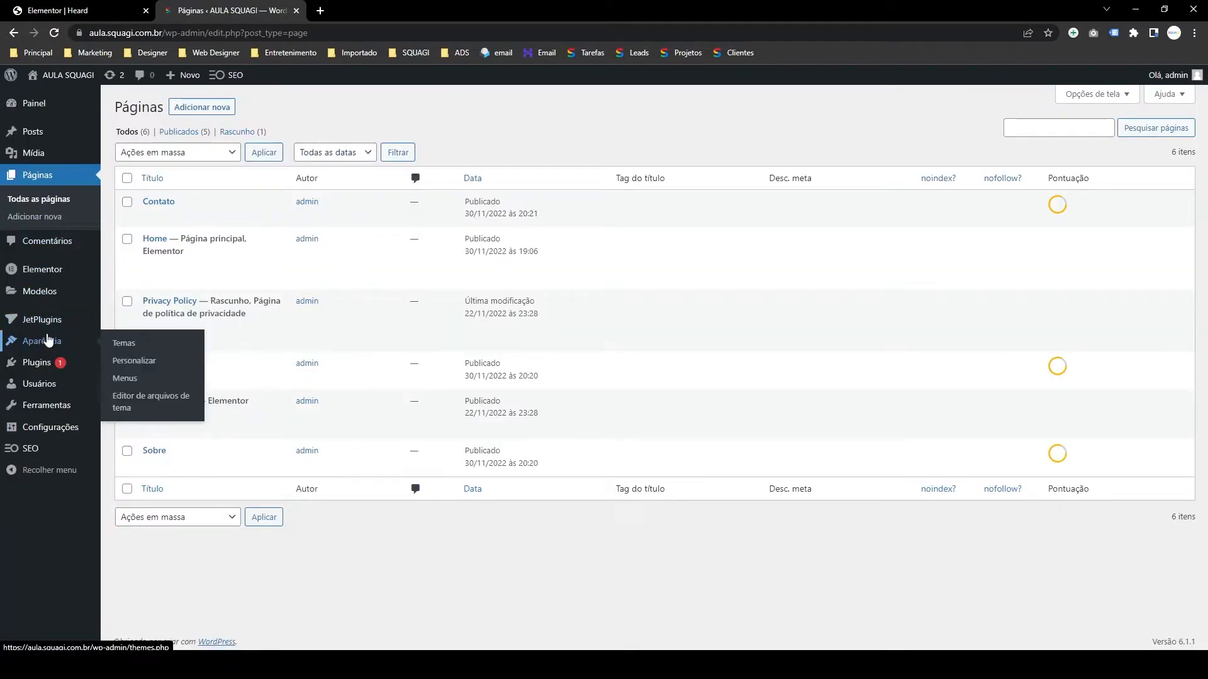
pyautogui.click(129, 382)
pyautogui.click(469, 257)
pyautogui.write('Men')
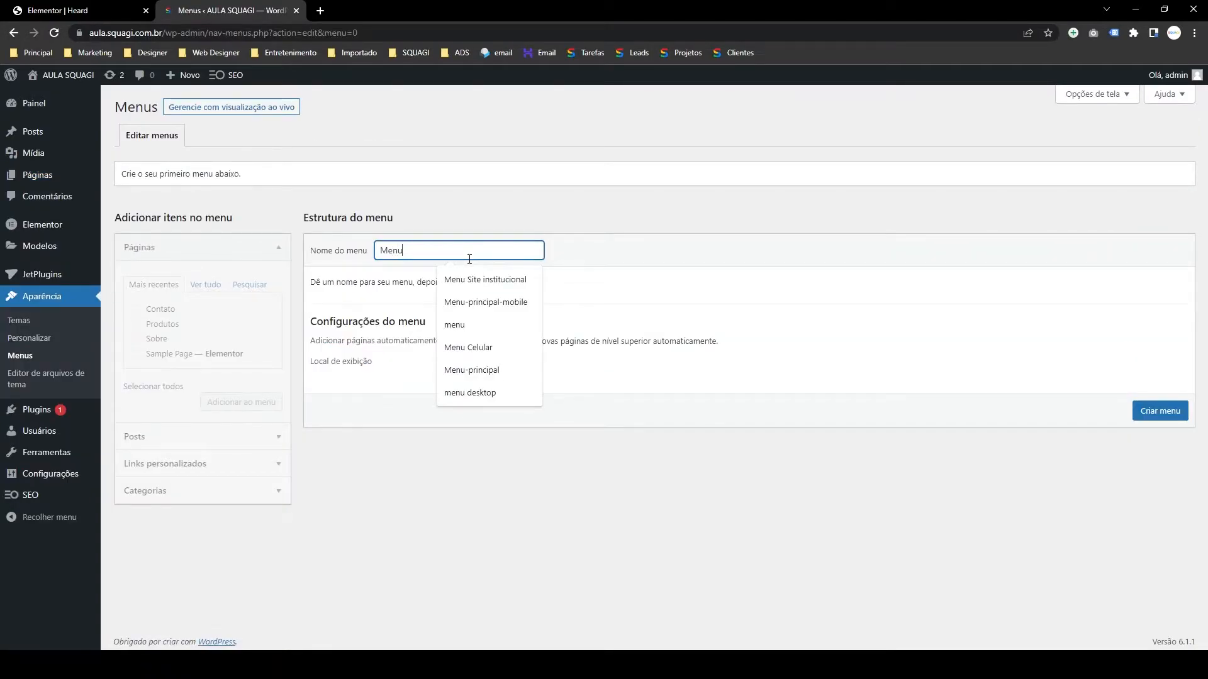
pyautogui.write('u')
pyautogui.click(601, 264)
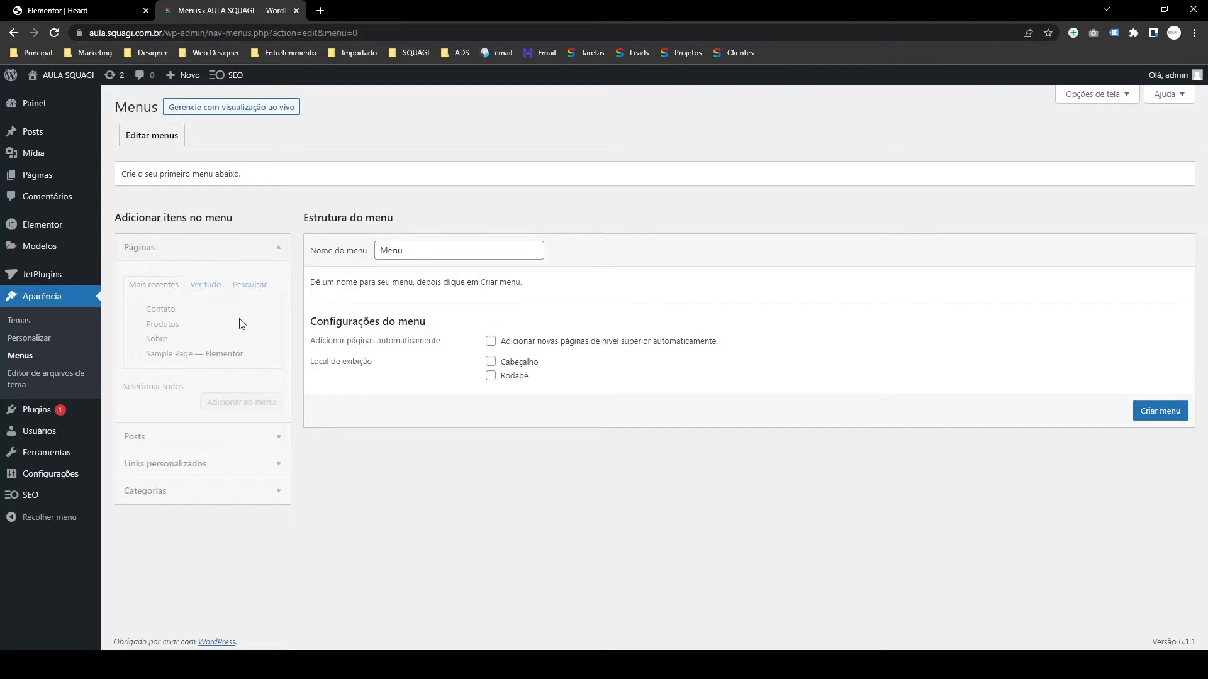
pyautogui.click(1145, 414)
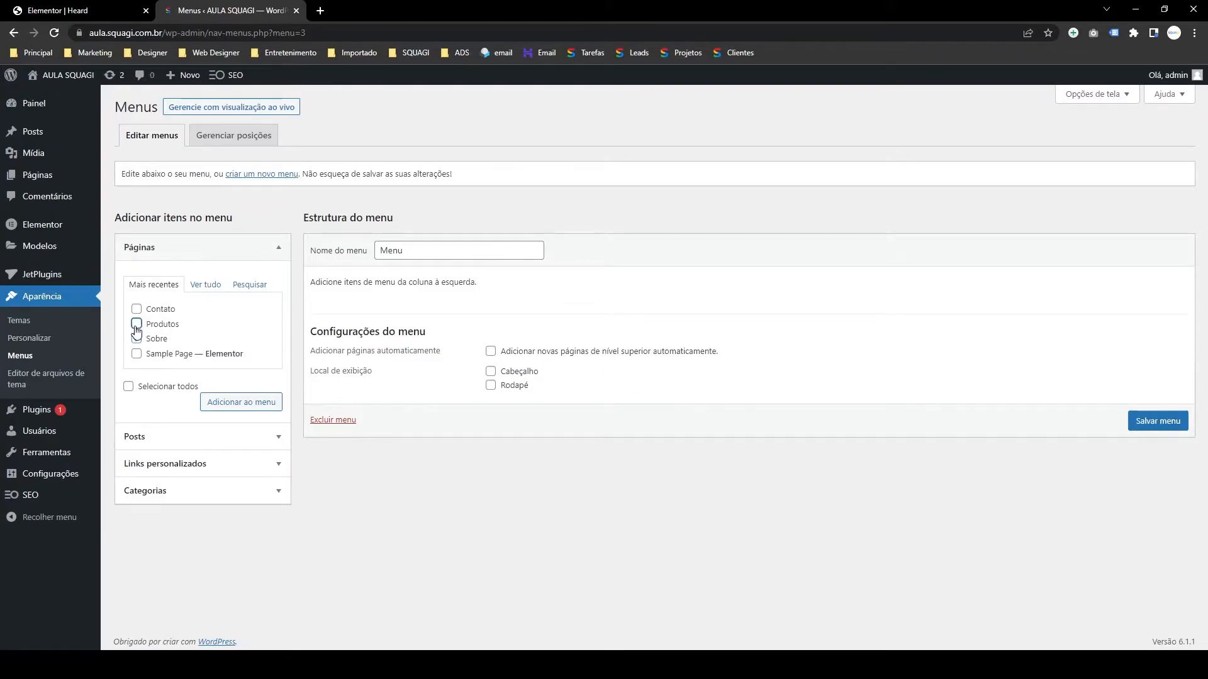
pyautogui.click(138, 311)
pyautogui.click(250, 403)
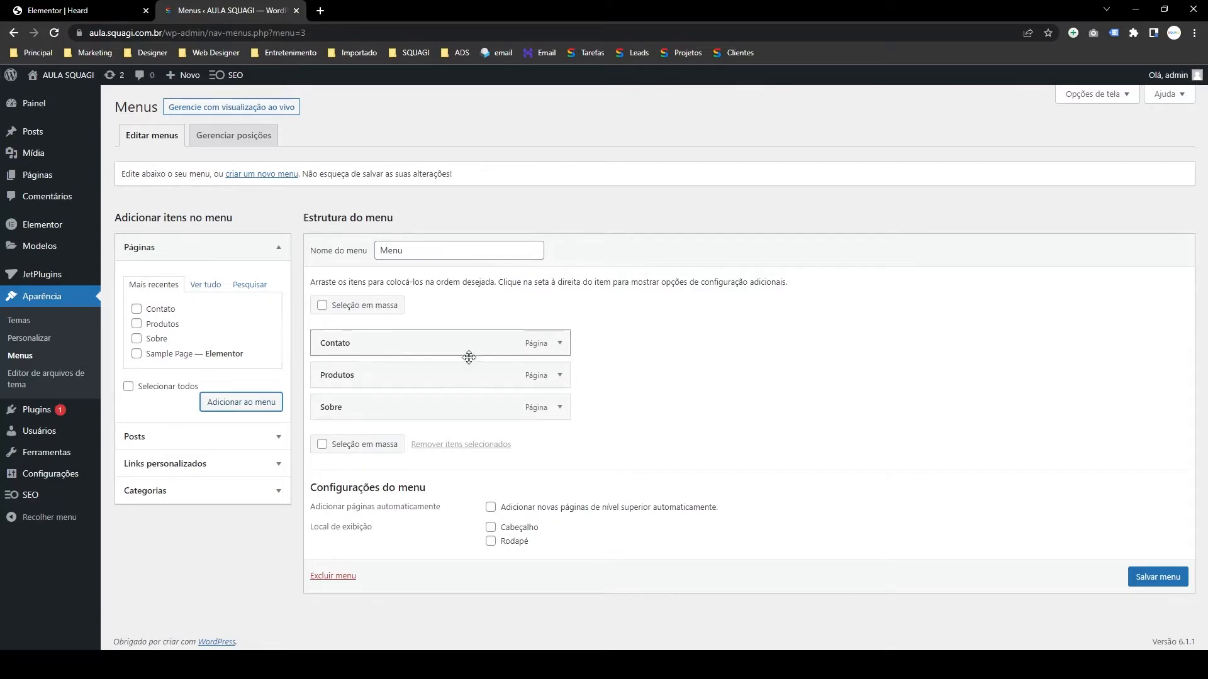
pyautogui.click(208, 463)
pyautogui.click(226, 342)
pyautogui.click(217, 386)
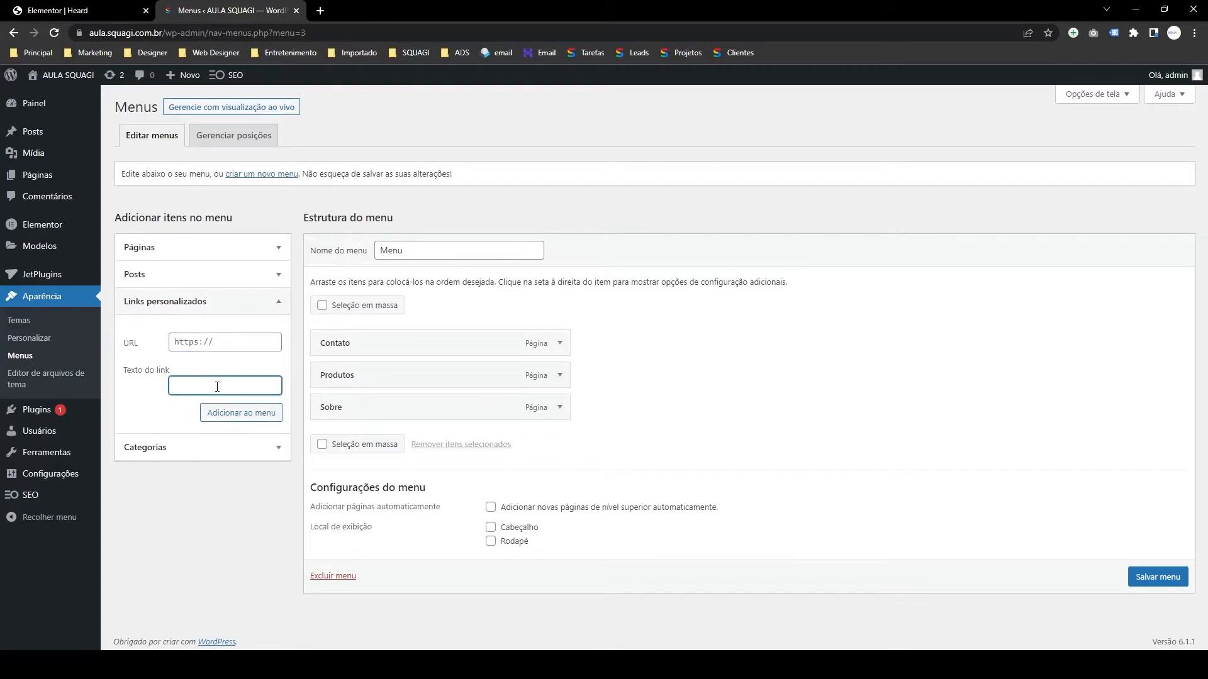
pyautogui.click(207, 342)
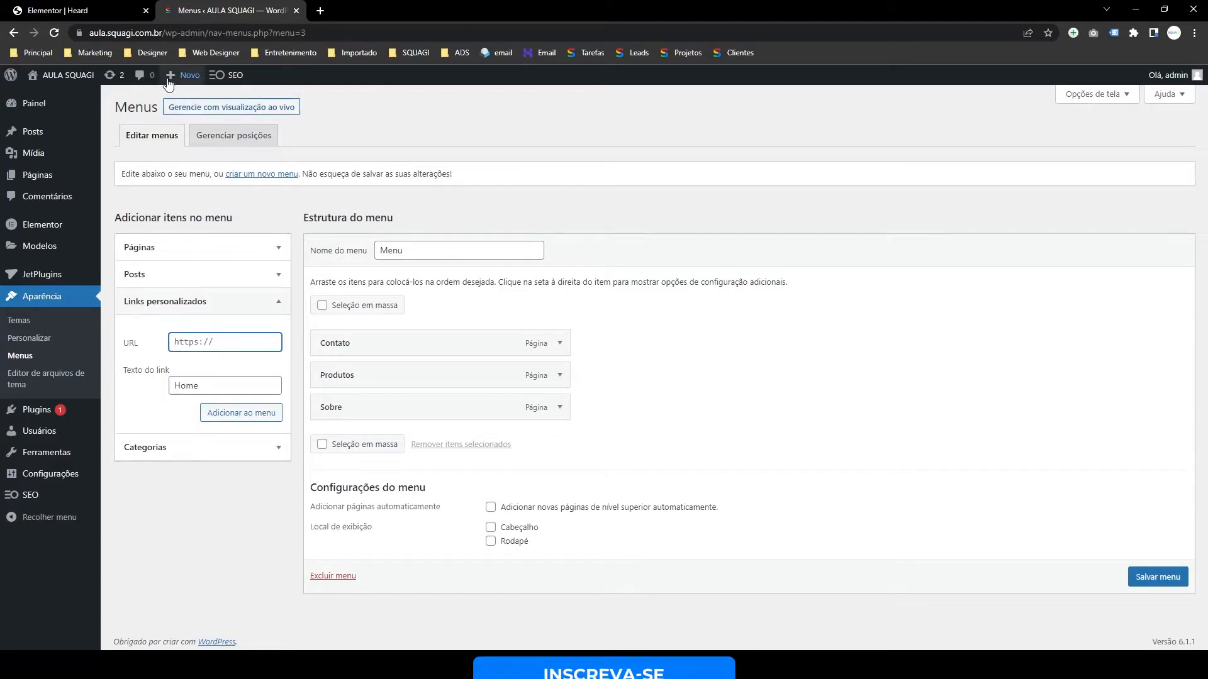
pyautogui.click(163, 33)
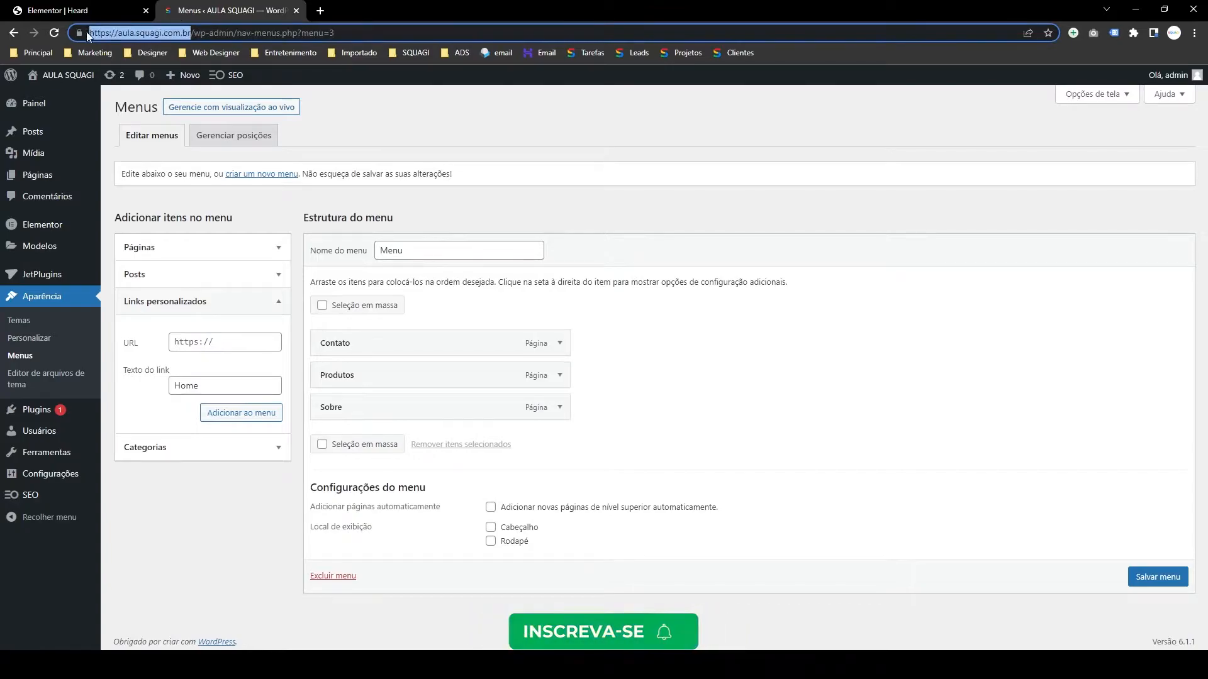
pyautogui.click(241, 344)
pyautogui.write('https://aula.squagi.com.br/')
pyautogui.click(252, 415)
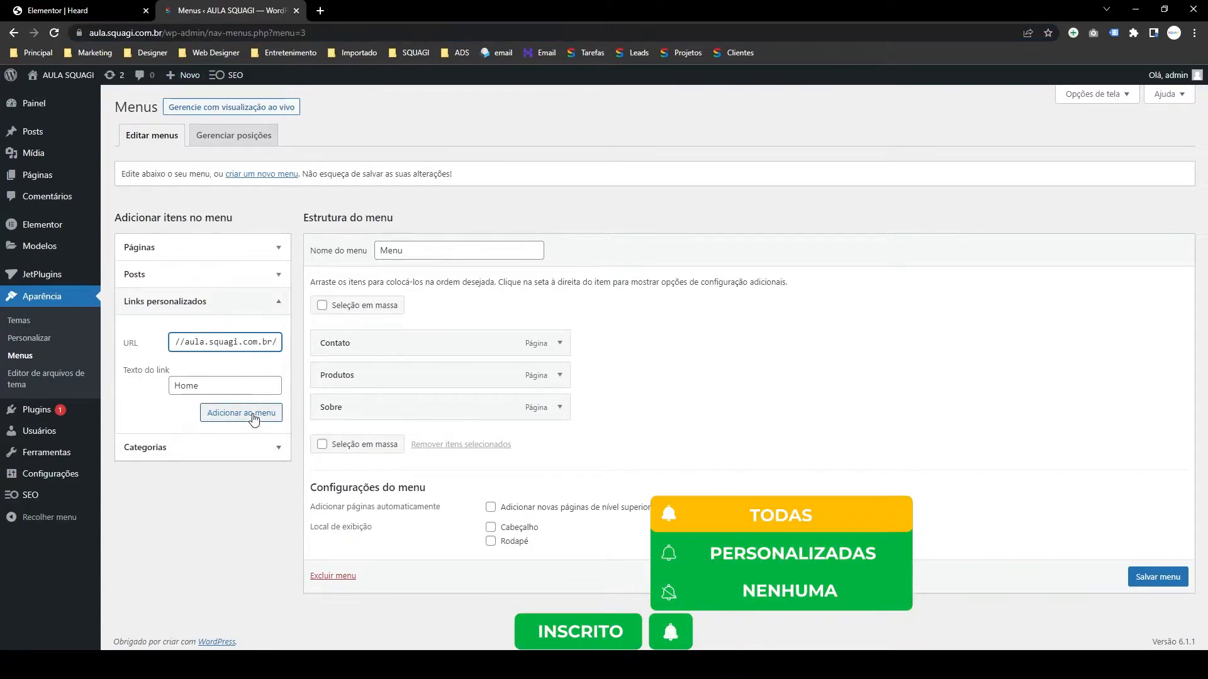
# - Reorder the menu items as Home, Sobre, Produtos, Contato and save the menu
pyautogui.moveTo(439, 440); pyautogui.dragTo(394, 365)
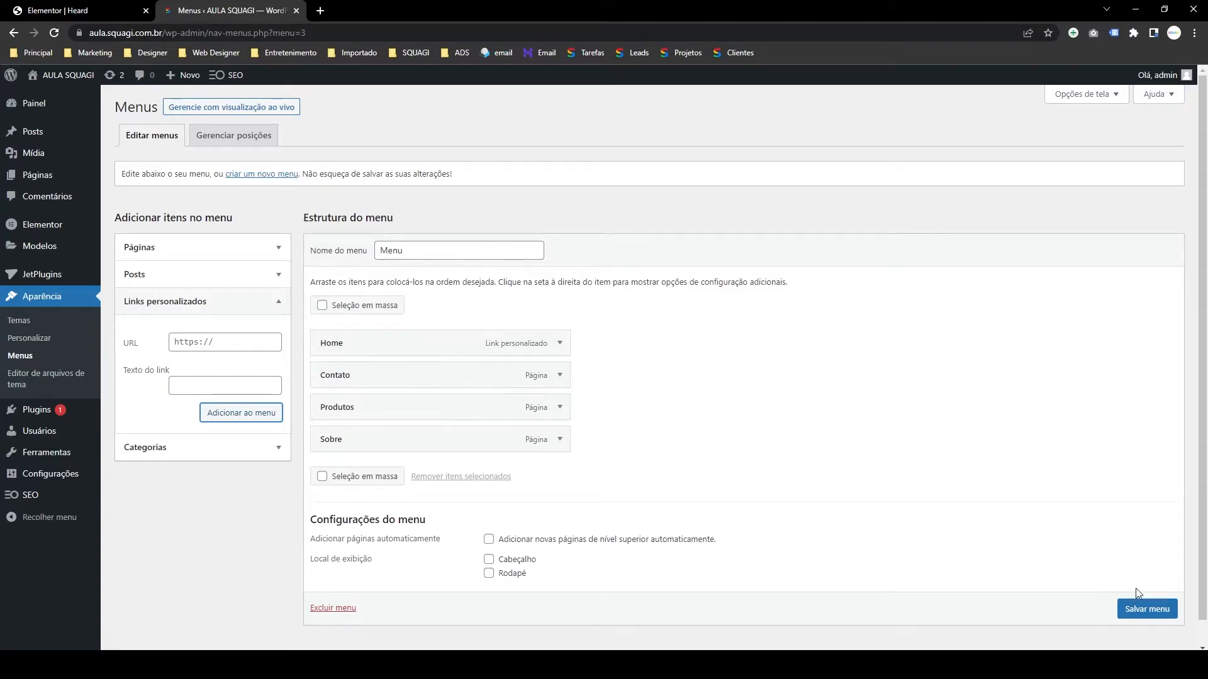
pyautogui.click(1164, 608)
pyautogui.moveTo(396, 405)
pyautogui.mouseDown()
pyautogui.moveTo(396, 482)
pyautogui.moveTo(387, 409)
pyautogui.mouseUp()
pyautogui.click(1129, 638)
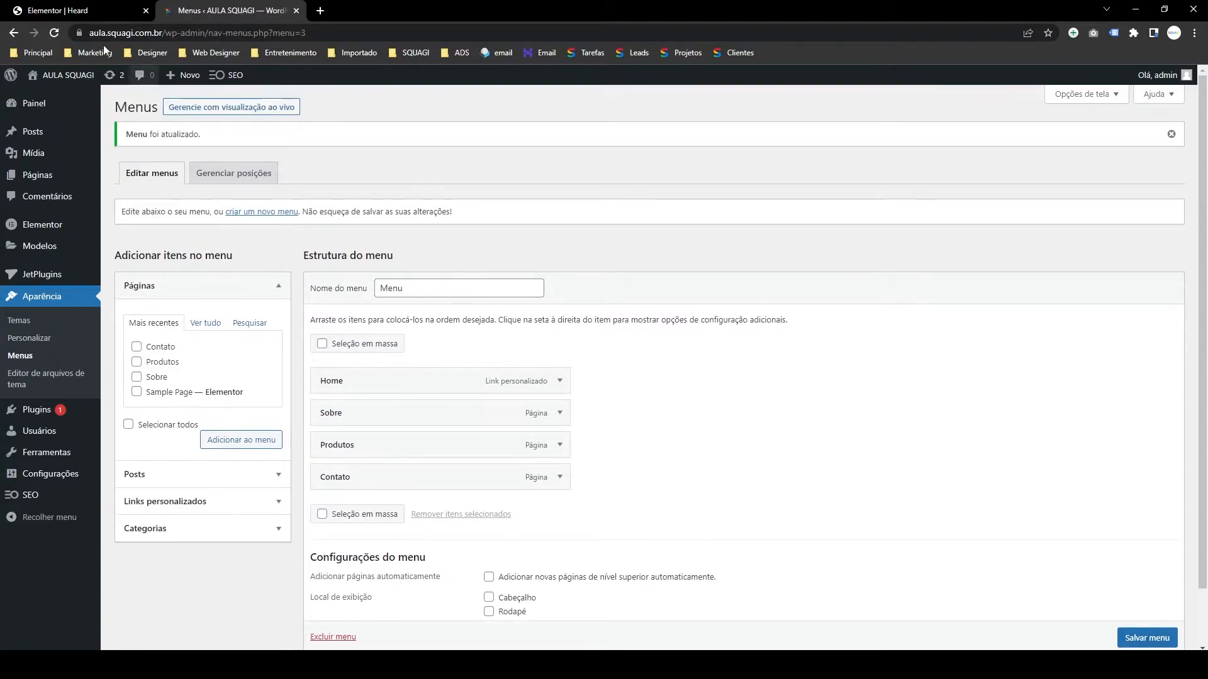
# - Place the Heard editor tab after the Menus tab and reload the template editor, accepting the unsaved-changes prompt
pyautogui.moveTo(36, 6); pyautogui.dragTo(188, 9)
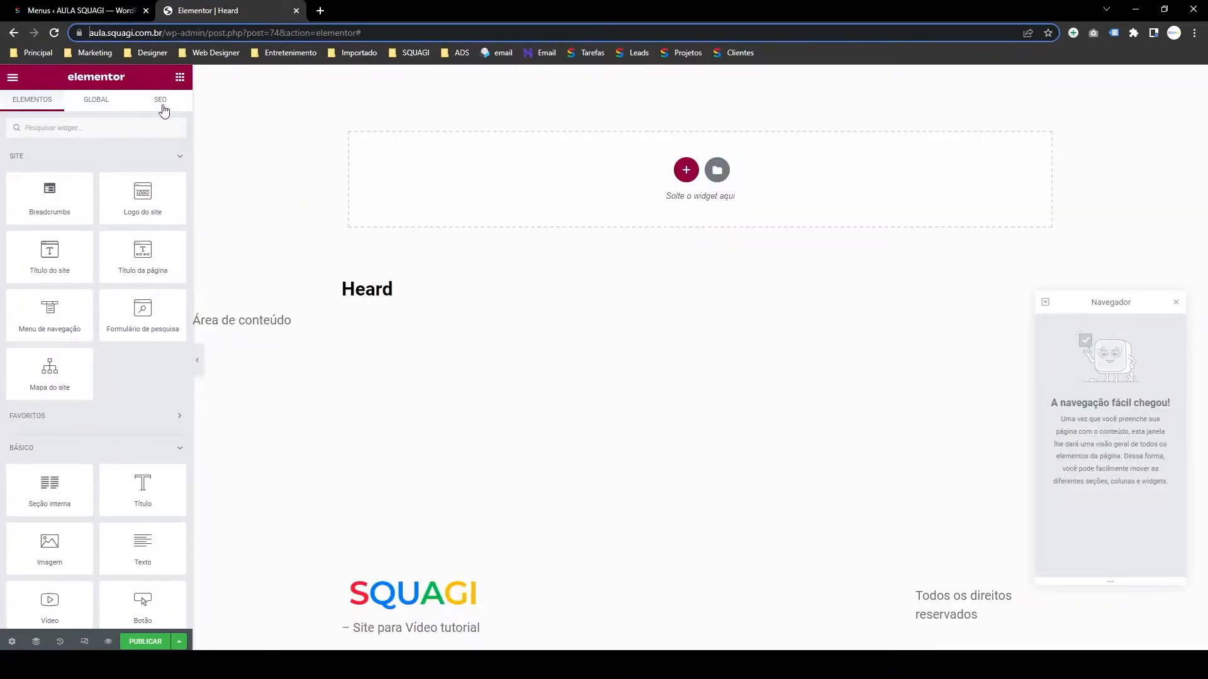
pyautogui.click(52, 34)
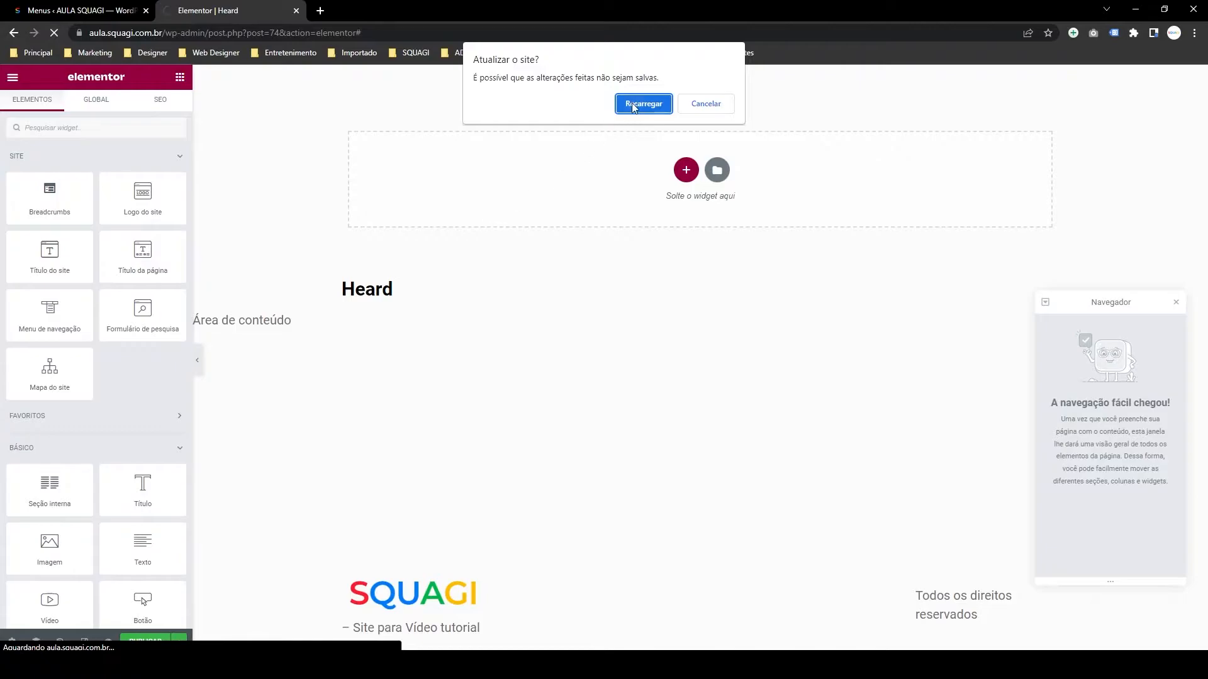
pyautogui.click(634, 107)
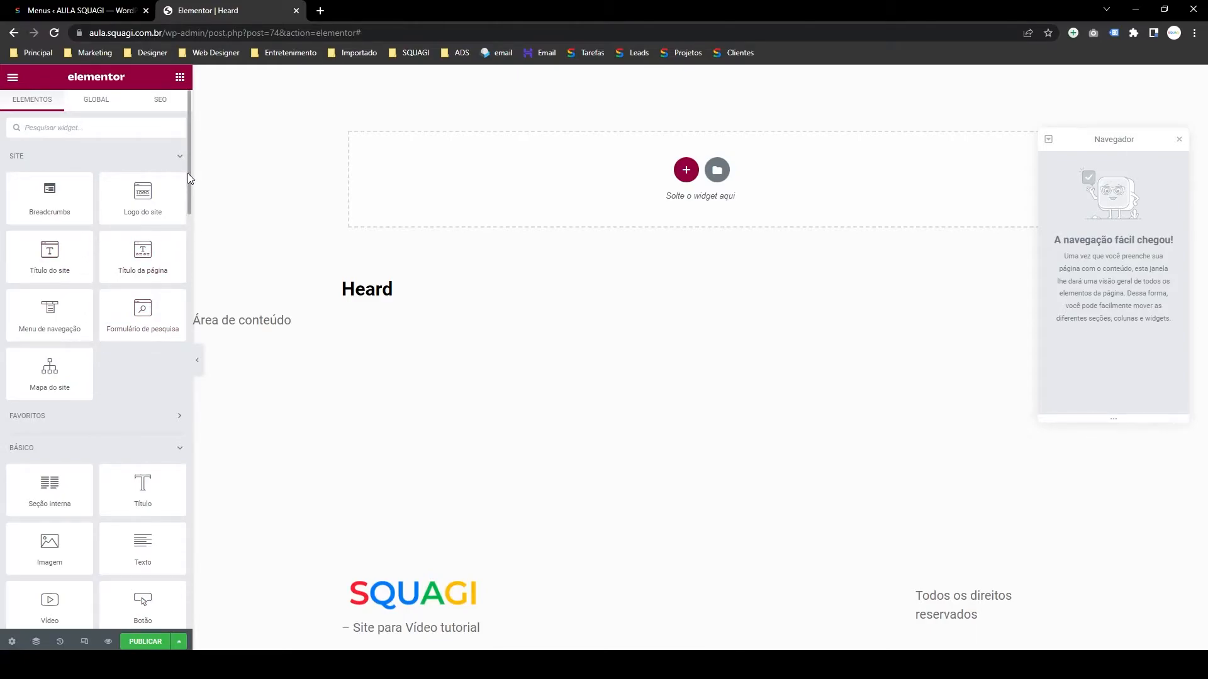
# - Look through the available site, basic, pro and general widgets in the Elementor widget list
pyautogui.moveTo(188, 172); pyautogui.dragTo(201, 506)
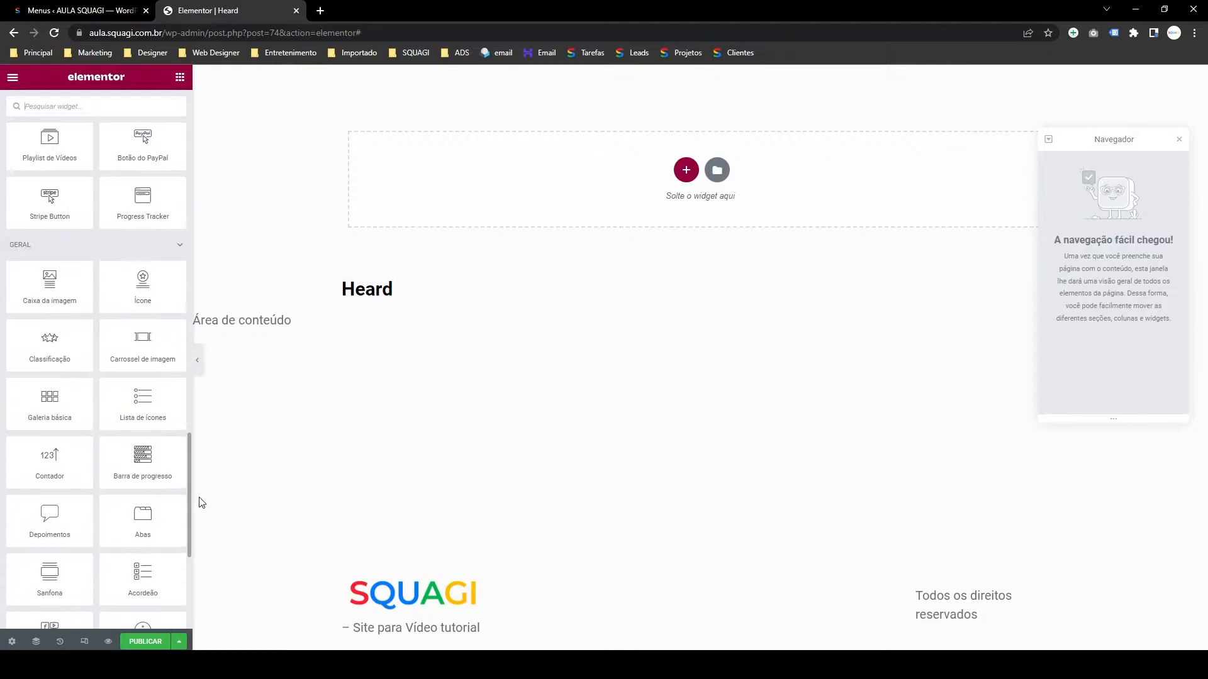
pyautogui.moveTo(189, 444); pyautogui.dragTo(173, 178)
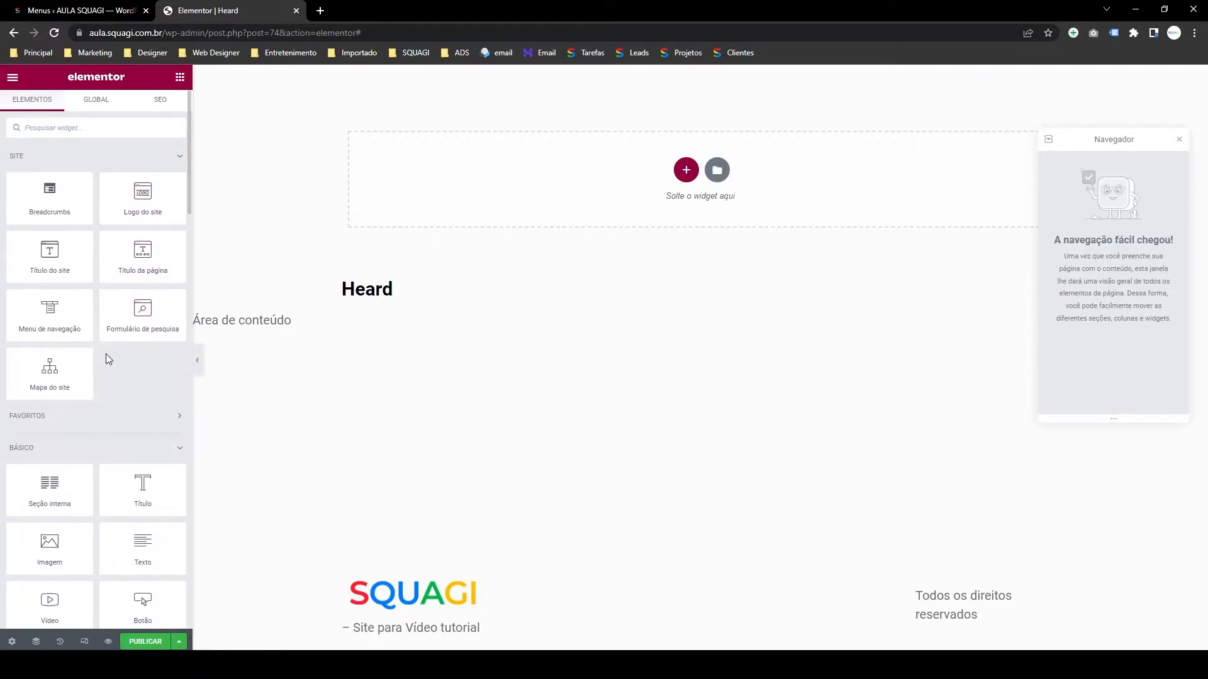
pyautogui.scroll(-4, 105, 354)
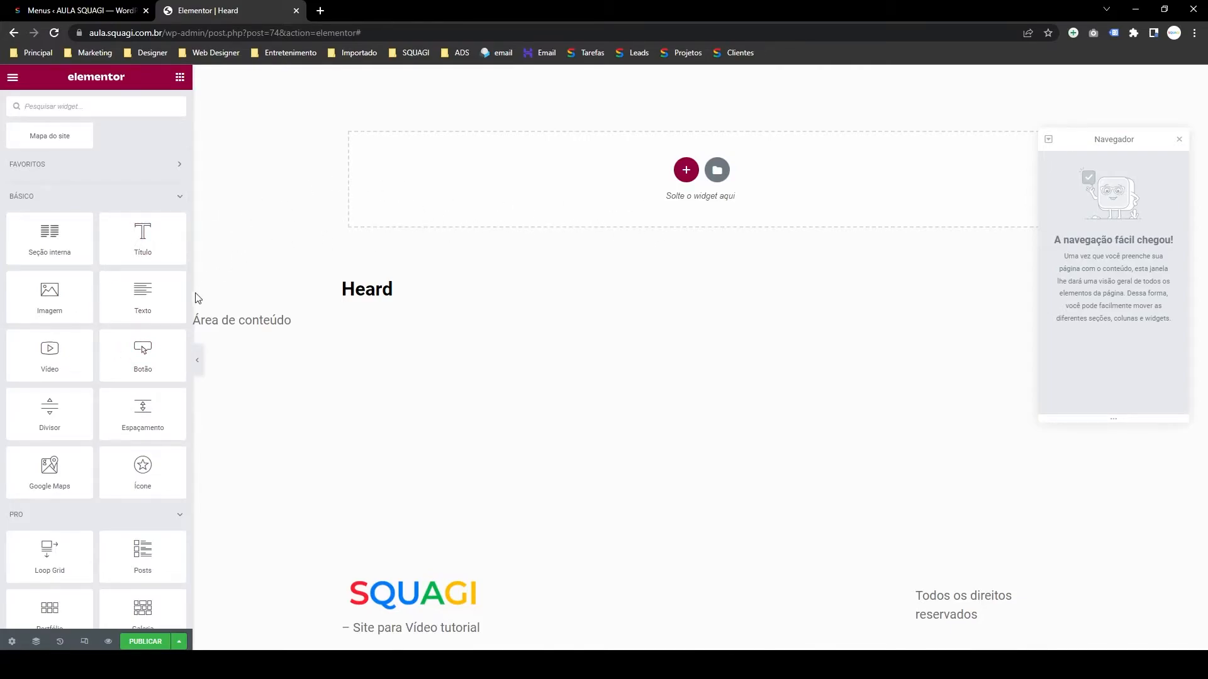
pyautogui.scroll(4, 167, 327)
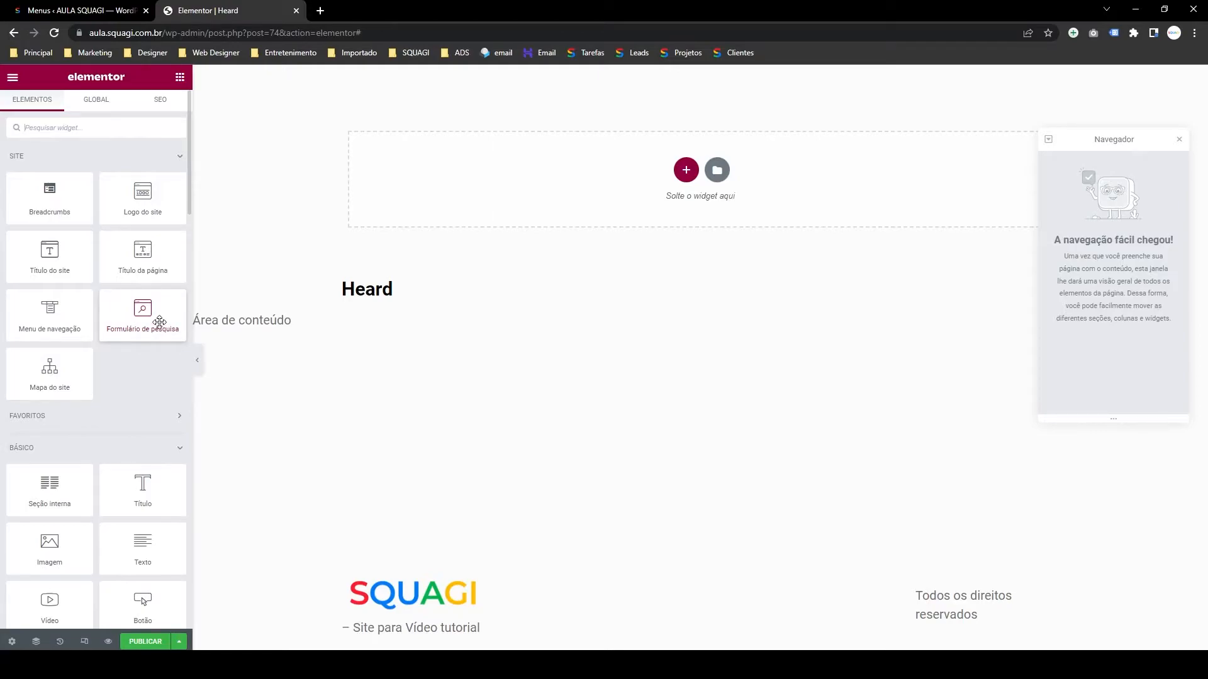
pyautogui.scroll(-6, 147, 464)
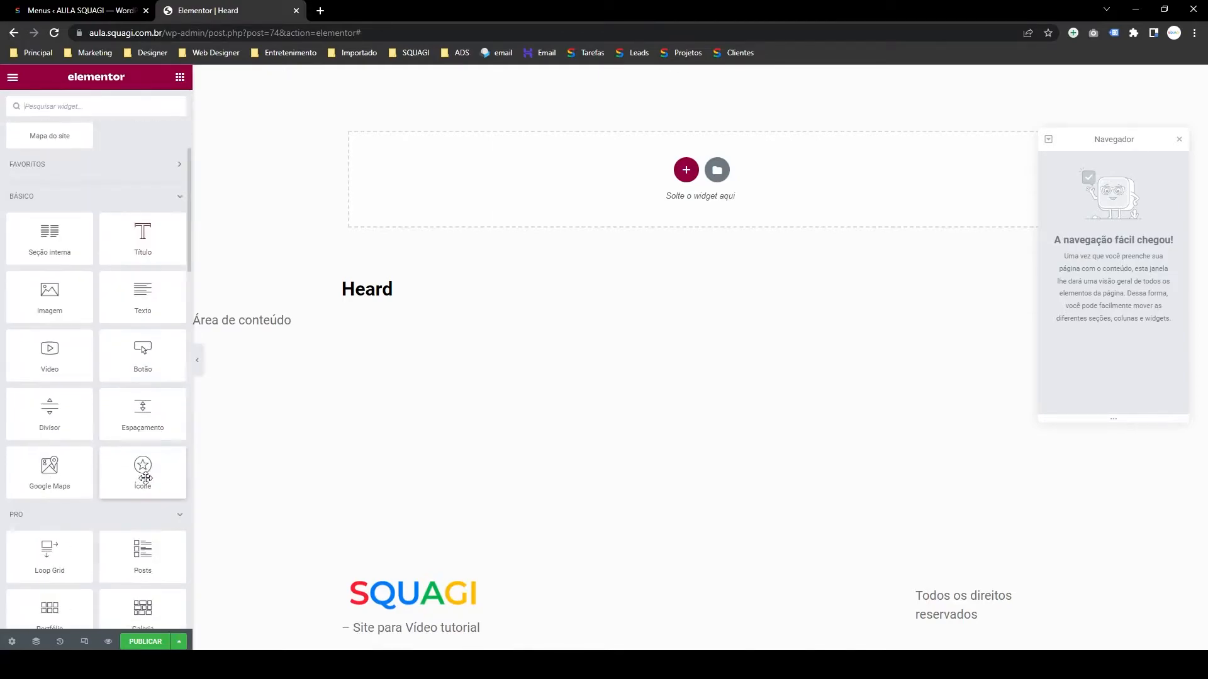
pyautogui.scroll(-6, 147, 464)
pyautogui.scroll(5, 147, 464)
pyautogui.scroll(7, 148, 465)
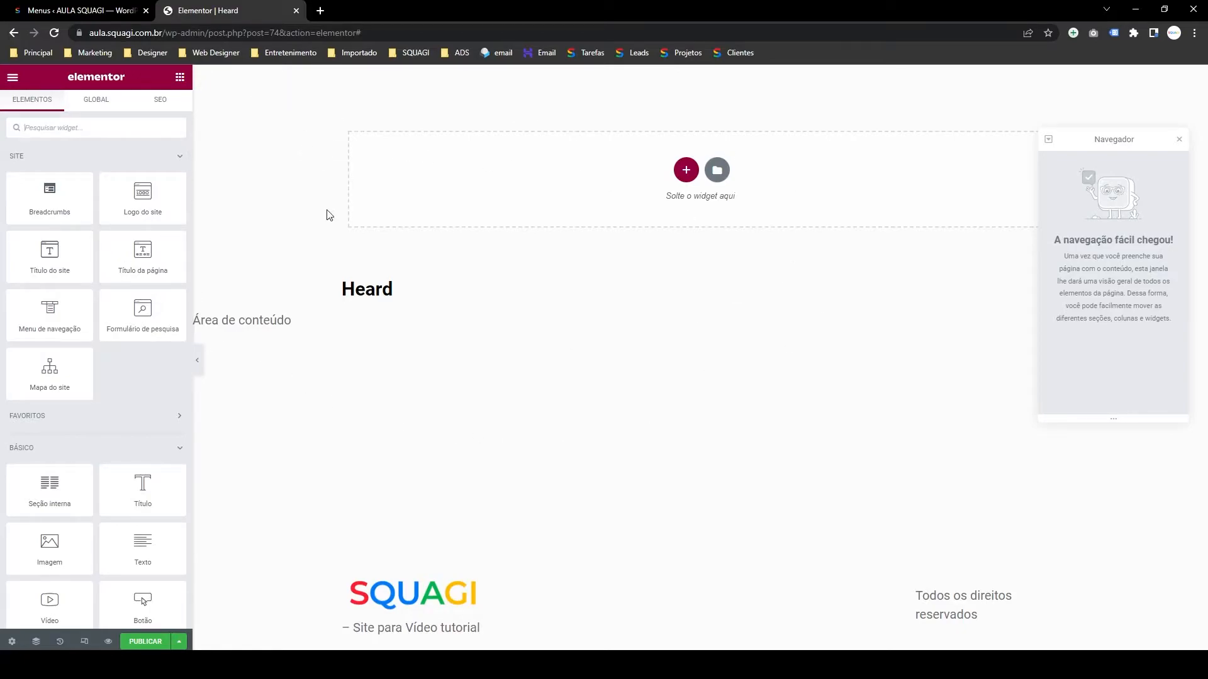
# - Move the navigator down, clear of the template's empty widget drop area
pyautogui.moveTo(1102, 137); pyautogui.dragTo(1098, 300)
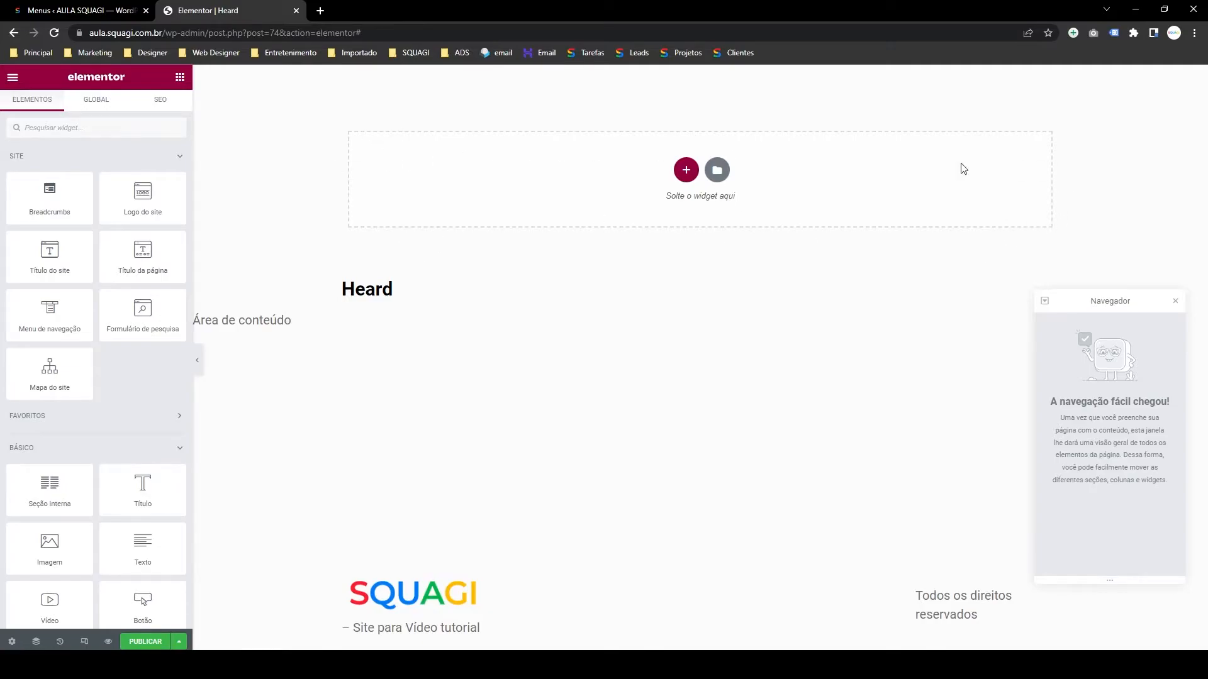
# - Add a two-column section with a narrow first column and a wide second one, and move the navigator toward the canvas centre
pyautogui.click(686, 178)
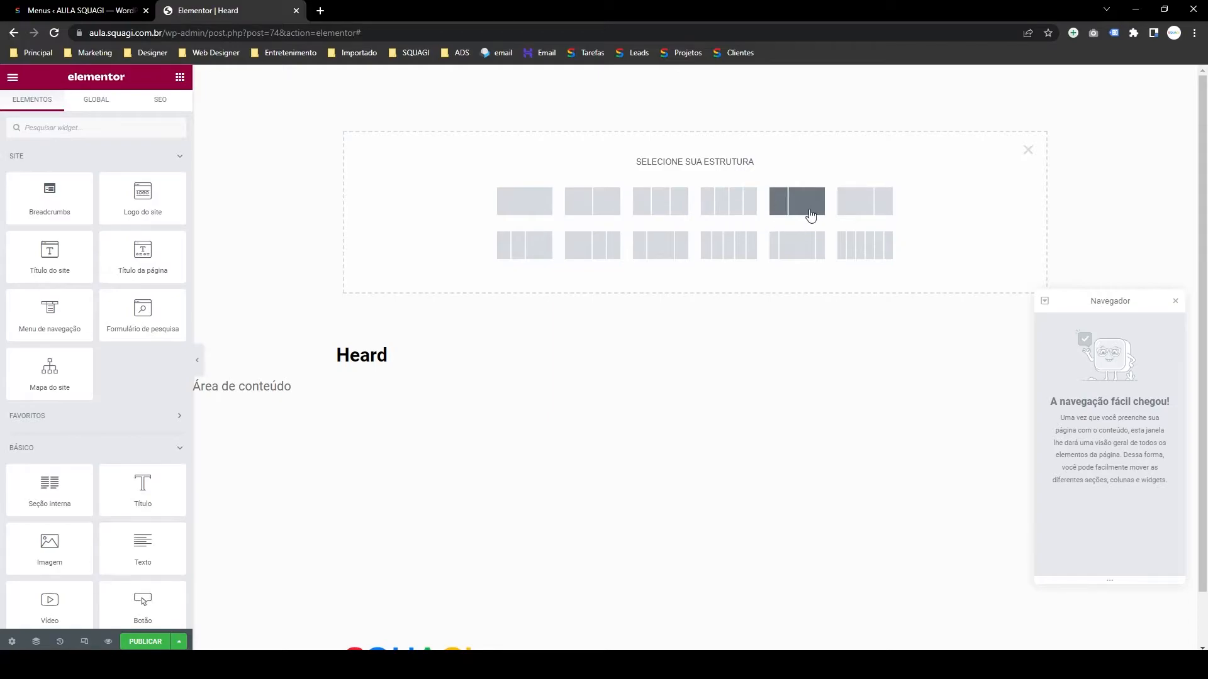
pyautogui.click(784, 208)
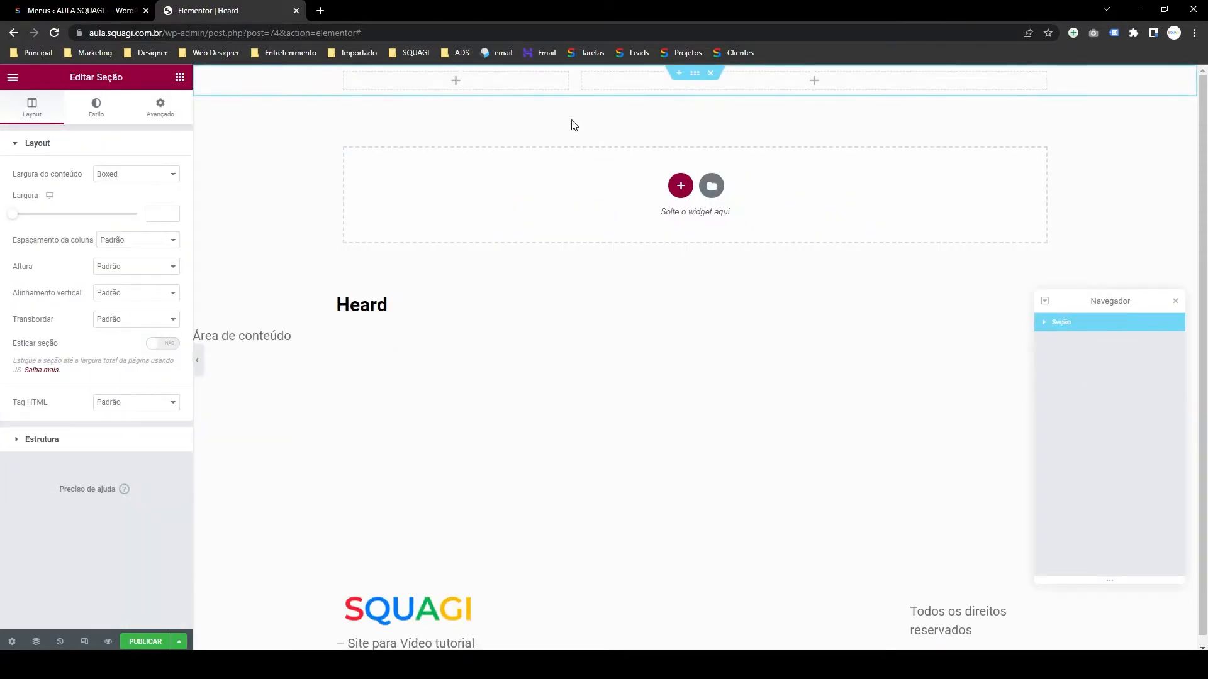
pyautogui.moveTo(1082, 302); pyautogui.dragTo(625, 281)
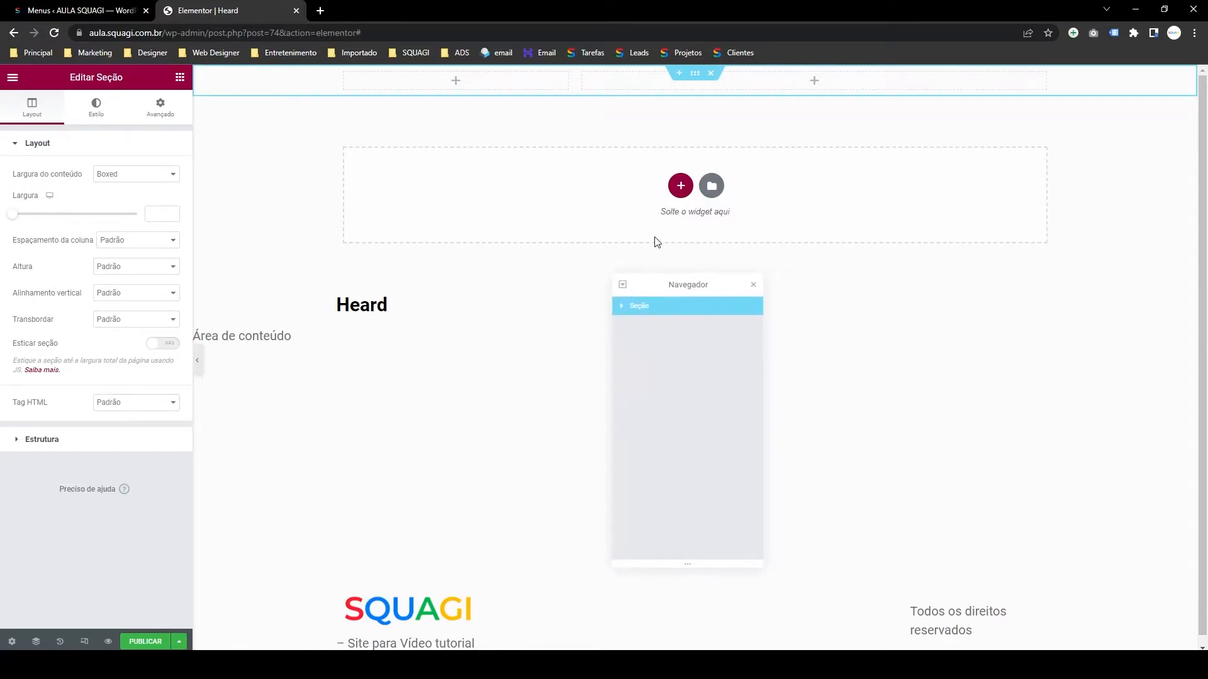
# - Expand the section and both of its columns in the navigator, and duplicate the second column
pyautogui.click(623, 307)
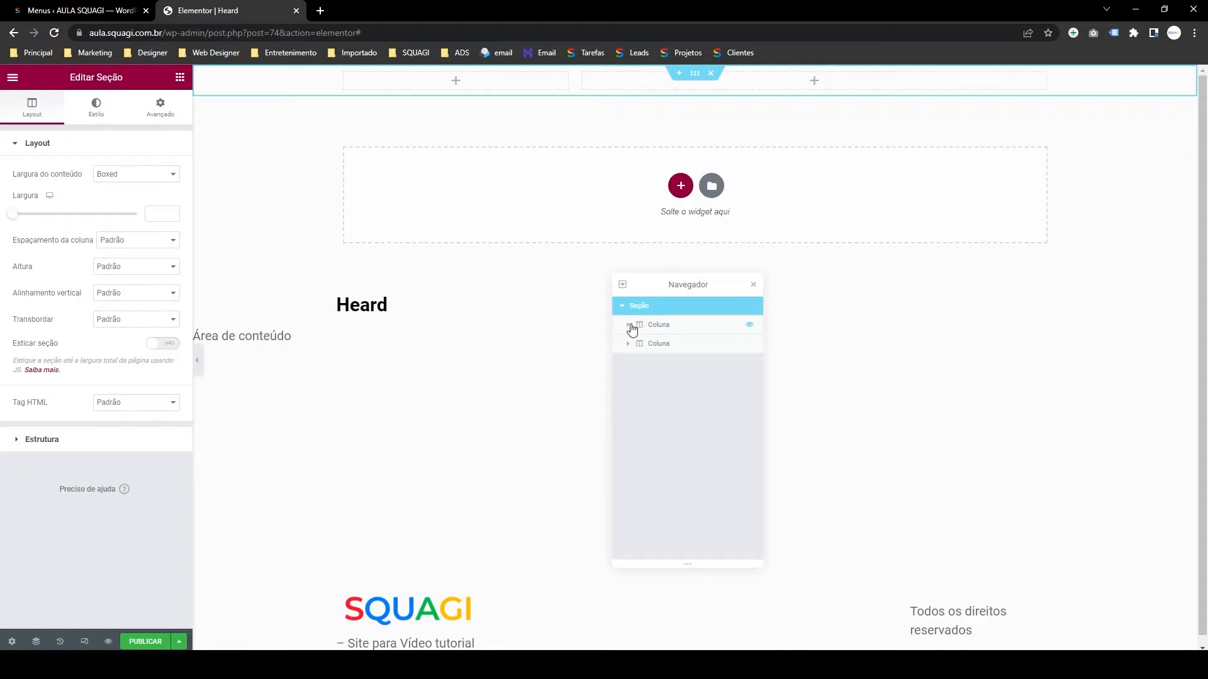
pyautogui.click(628, 324)
pyautogui.click(628, 363)
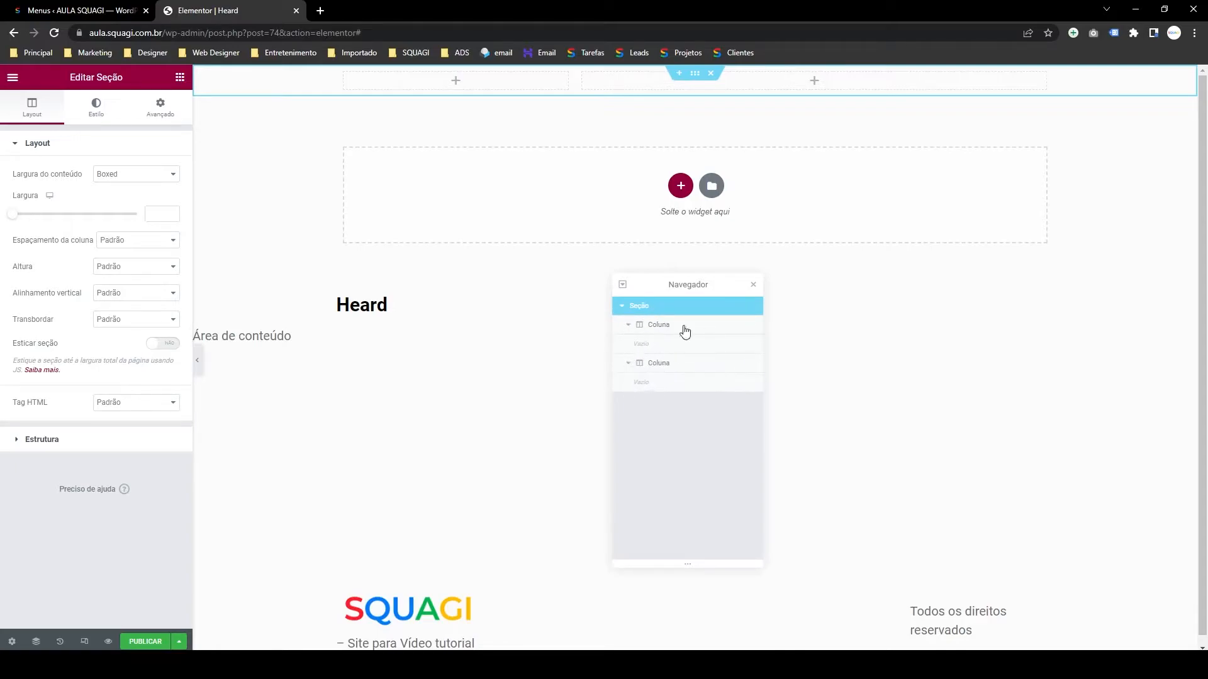
pyautogui.rightClick(671, 365)
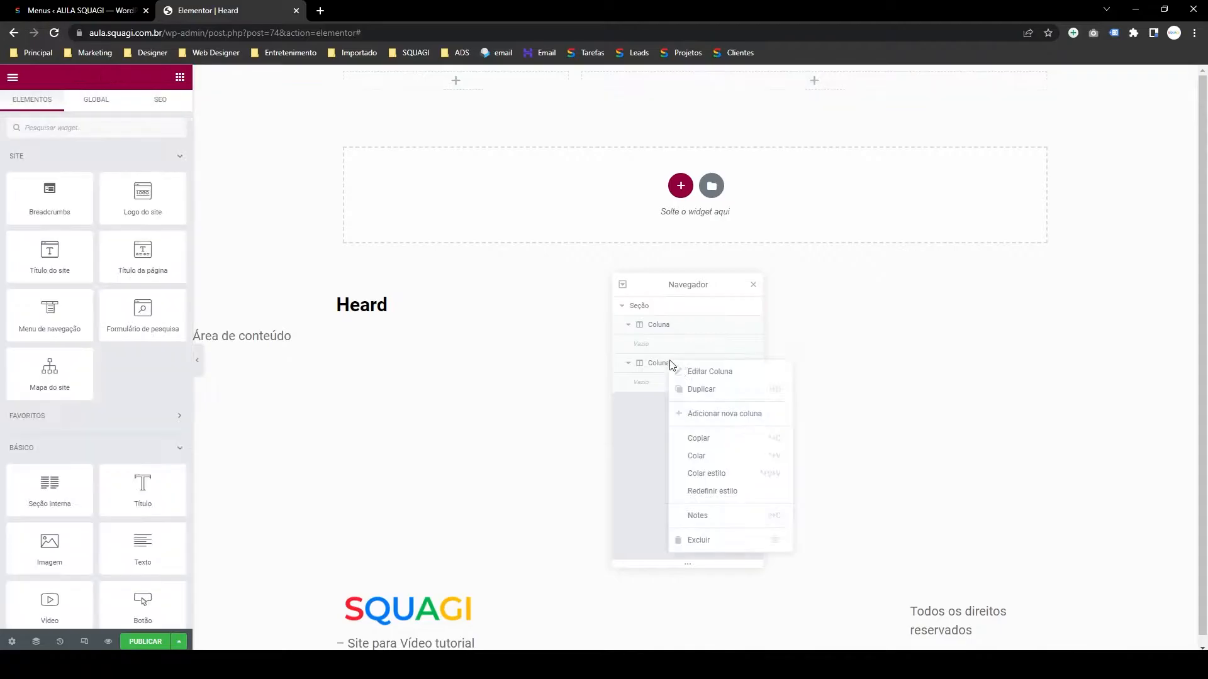
pyautogui.click(700, 390)
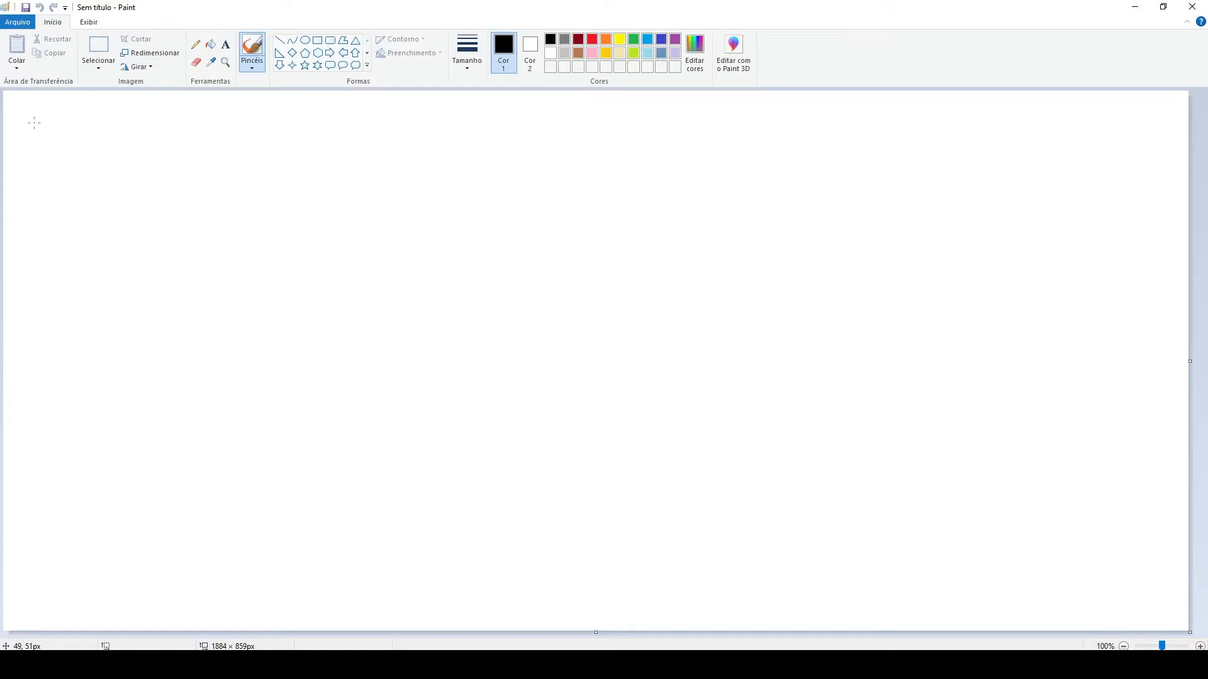
# - Switch to Paint and sketch a wide black rectangle with a dark red rectangle inside and a red one between them
pyautogui.moveTo(34, 126)
pyautogui.mouseDown()
pyautogui.moveTo(21, 355)
pyautogui.moveTo(359, 375)
pyautogui.moveTo(1153, 386)
pyautogui.moveTo(1151, 169)
pyautogui.mouseUp()
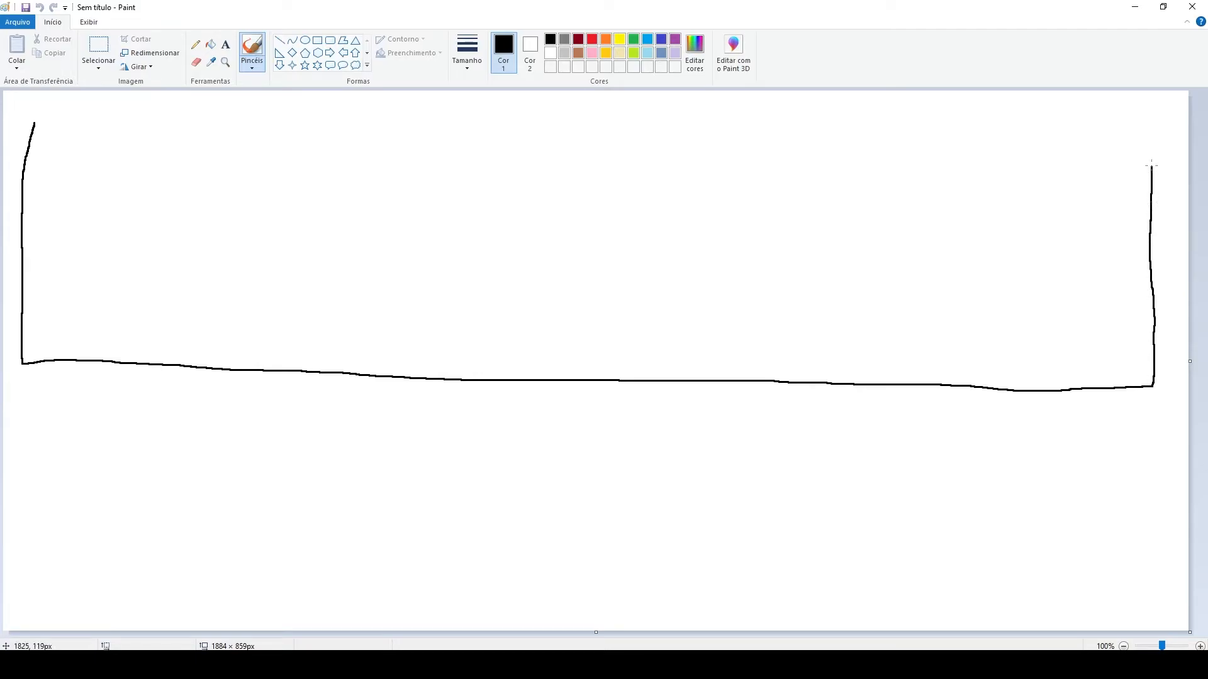
pyautogui.moveTo(1148, 126); pyautogui.dragTo(30, 123)
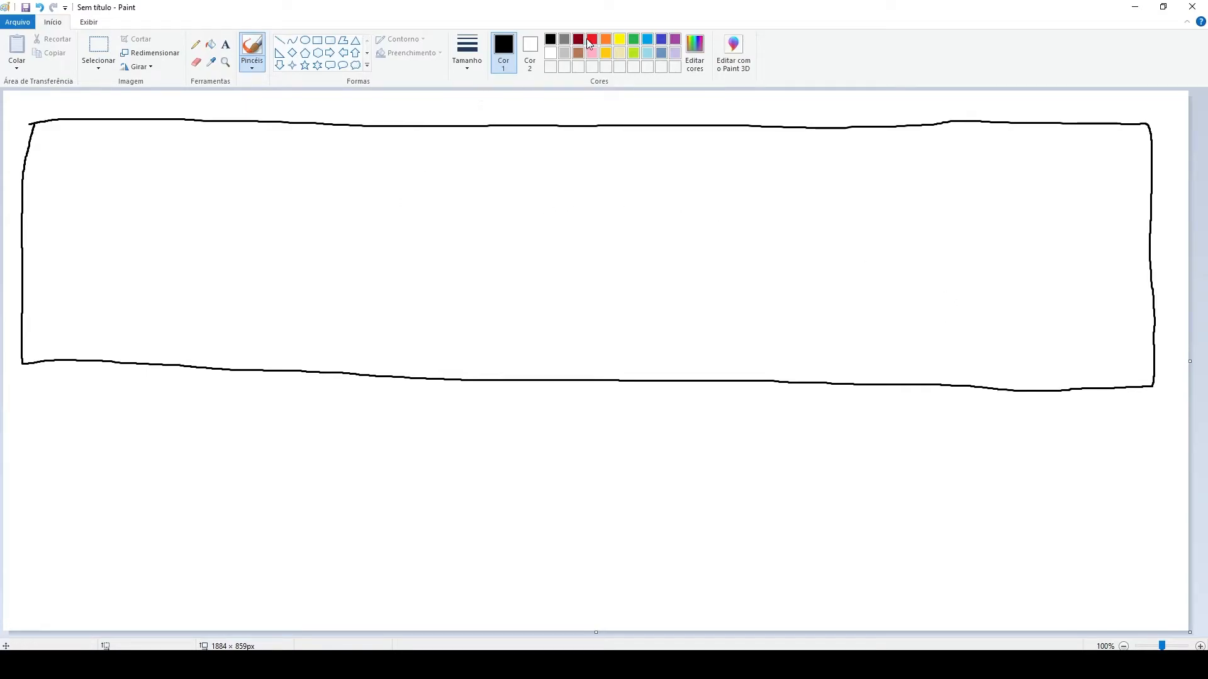
pyautogui.click(579, 40)
pyautogui.moveTo(65, 172)
pyautogui.mouseDown()
pyautogui.moveTo(67, 291)
pyautogui.moveTo(627, 322)
pyautogui.moveTo(980, 325)
pyautogui.moveTo(1117, 307)
pyautogui.moveTo(1116, 173)
pyautogui.moveTo(102, 164)
pyautogui.moveTo(62, 185)
pyautogui.mouseUp()
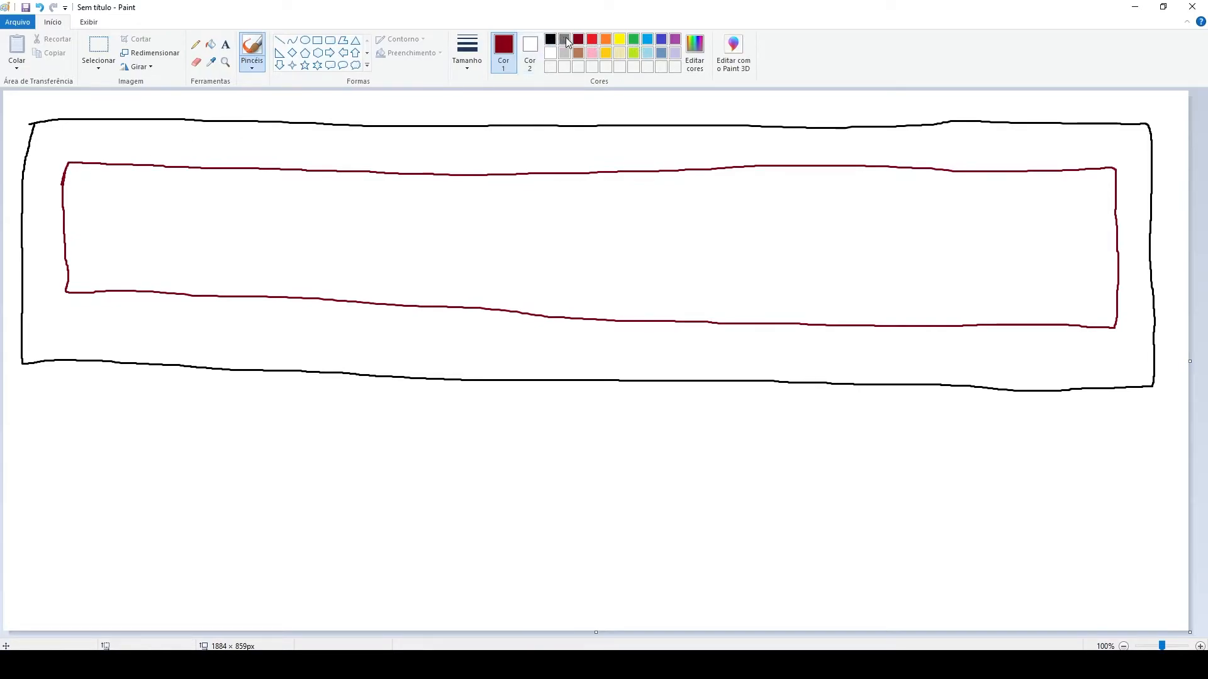
pyautogui.click(592, 40)
pyautogui.moveTo(50, 143)
pyautogui.mouseDown()
pyautogui.moveTo(34, 323)
pyautogui.moveTo(820, 362)
pyautogui.moveTo(1082, 358)
pyautogui.moveTo(1133, 334)
pyautogui.moveTo(1145, 166)
pyautogui.moveTo(1037, 147)
pyautogui.moveTo(53, 147)
pyautogui.mouseUp()
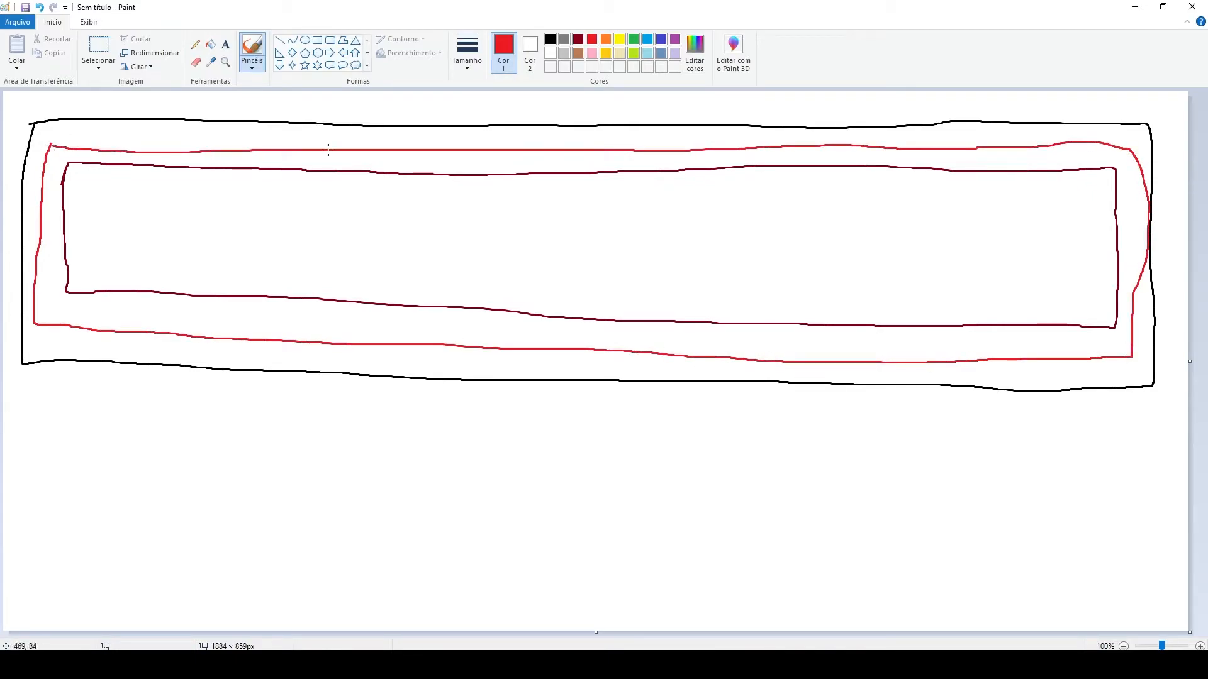
# - Discard the nested-rectangle sketch without saving and start a new blank drawing
pyautogui.click(18, 22)
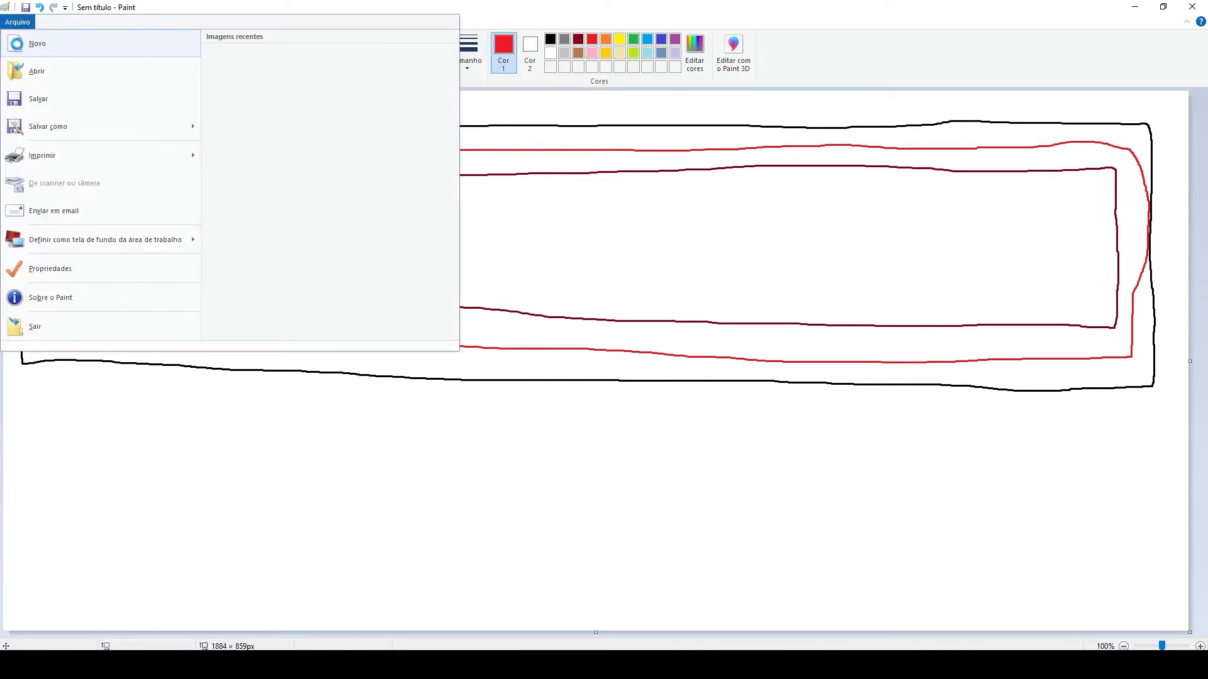
pyautogui.click(53, 43)
pyautogui.click(613, 334)
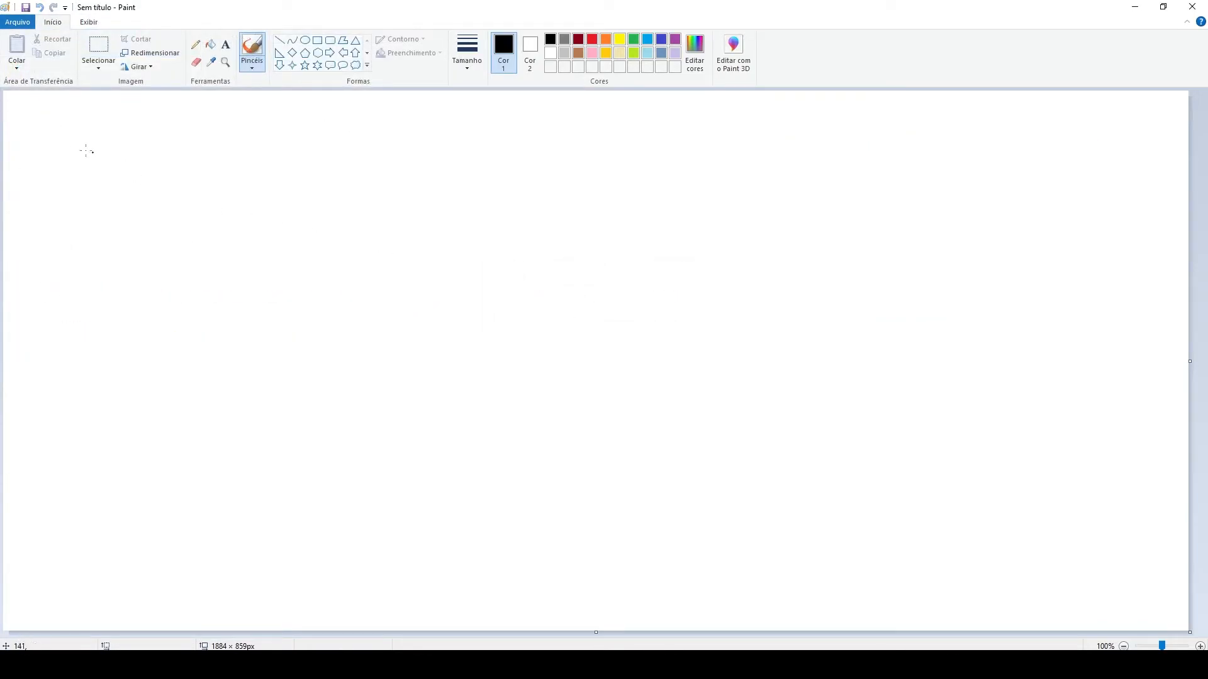
# - Draw nested black, red and green rectangles from outside in, with small green arrows in the gap at both upper corners
pyautogui.moveTo(31, 129)
pyautogui.mouseDown()
pyautogui.moveTo(24, 400)
pyautogui.moveTo(783, 395)
pyautogui.moveTo(1095, 408)
pyautogui.mouseUp()
pyautogui.moveTo(1128, 370)
pyautogui.mouseDown()
pyautogui.moveTo(1125, 179)
pyautogui.moveTo(1023, 138)
pyautogui.moveTo(32, 132)
pyautogui.mouseUp()
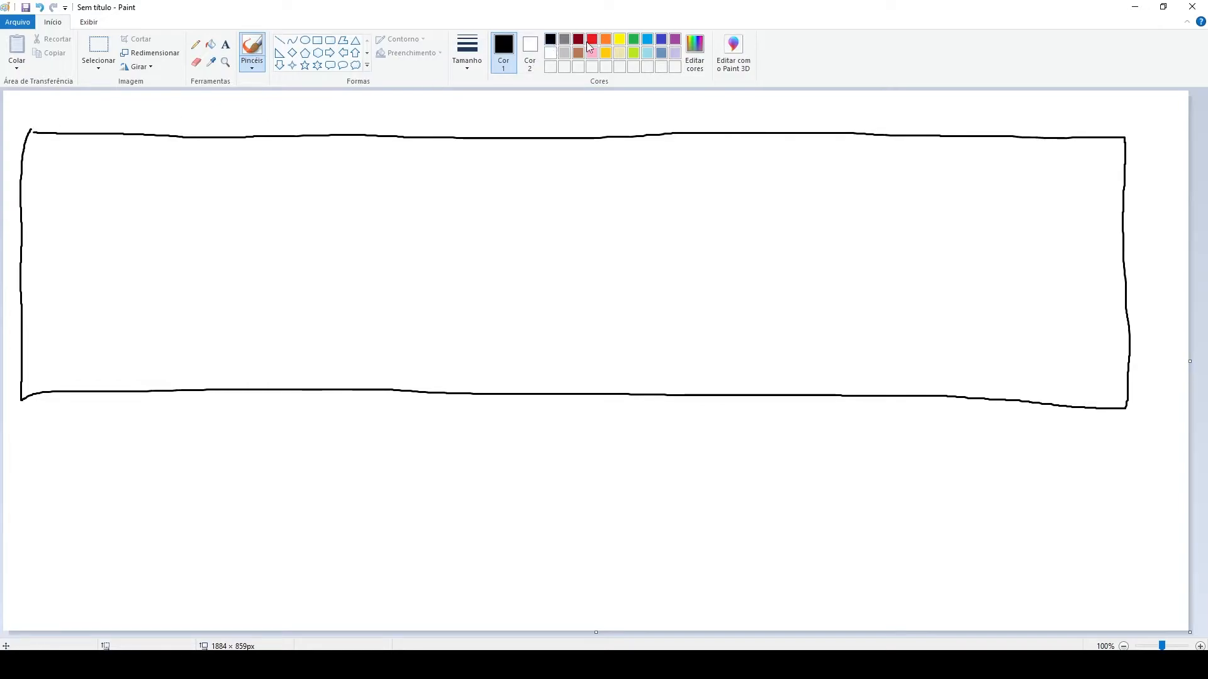
pyautogui.click(592, 40)
pyautogui.moveTo(47, 150)
pyautogui.mouseDown()
pyautogui.moveTo(31, 364)
pyautogui.moveTo(461, 354)
pyautogui.moveTo(1007, 368)
pyautogui.moveTo(1098, 316)
pyautogui.moveTo(1098, 153)
pyautogui.moveTo(46, 153)
pyautogui.mouseUp()
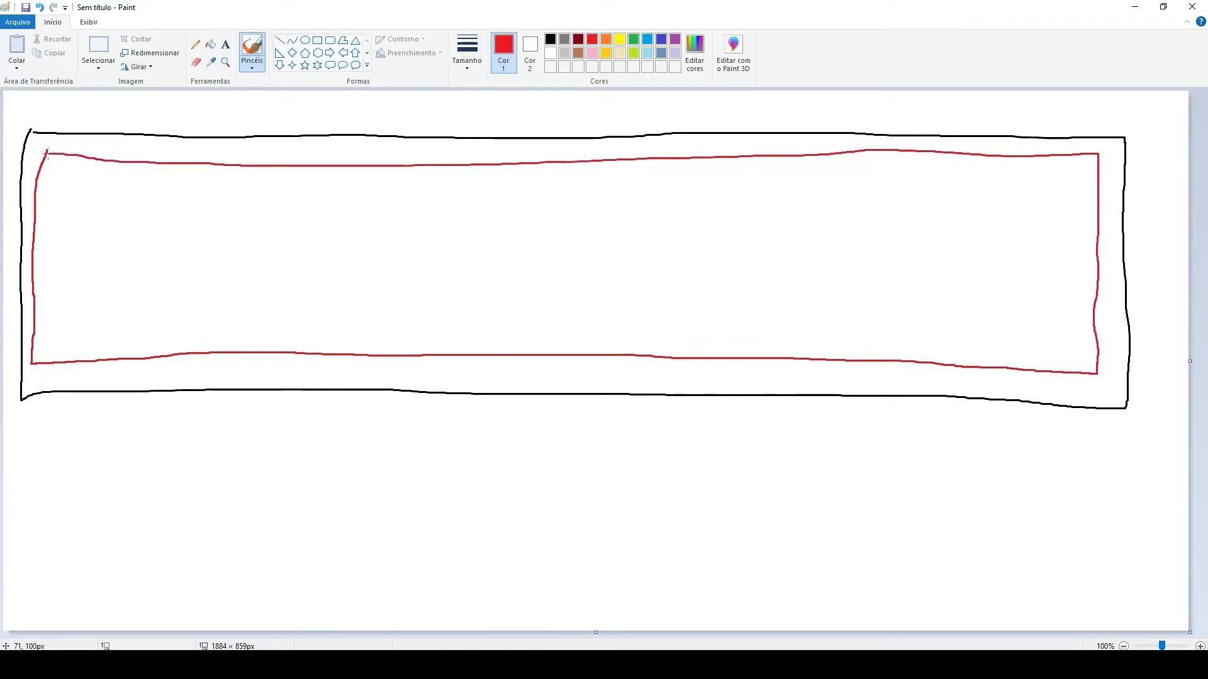
pyautogui.click(551, 39)
pyautogui.click(633, 40)
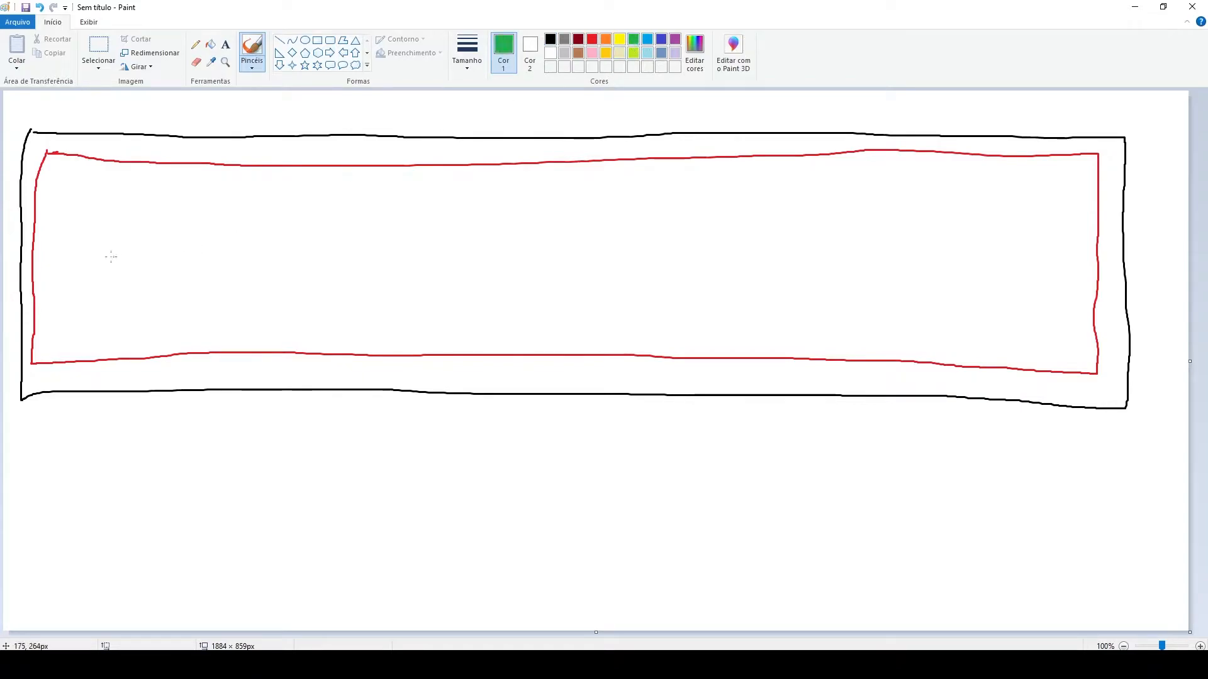
pyautogui.moveTo(68, 181)
pyautogui.mouseDown()
pyautogui.moveTo(55, 232)
pyautogui.moveTo(79, 337)
pyautogui.moveTo(676, 329)
pyautogui.moveTo(1006, 343)
pyautogui.moveTo(1051, 267)
pyautogui.moveTo(1055, 176)
pyautogui.moveTo(510, 197)
pyautogui.moveTo(66, 186)
pyautogui.mouseUp()
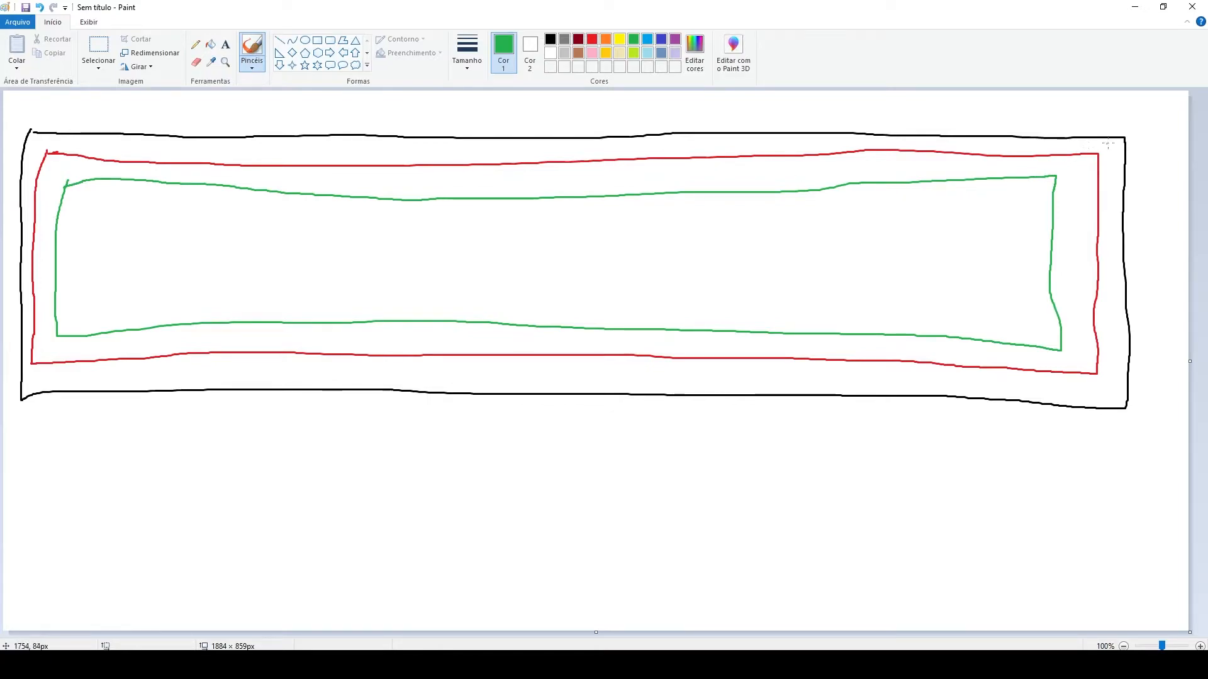
pyautogui.moveTo(1110, 151)
pyautogui.mouseDown()
pyautogui.moveTo(1099, 153)
pyautogui.moveTo(1115, 152)
pyautogui.mouseUp()
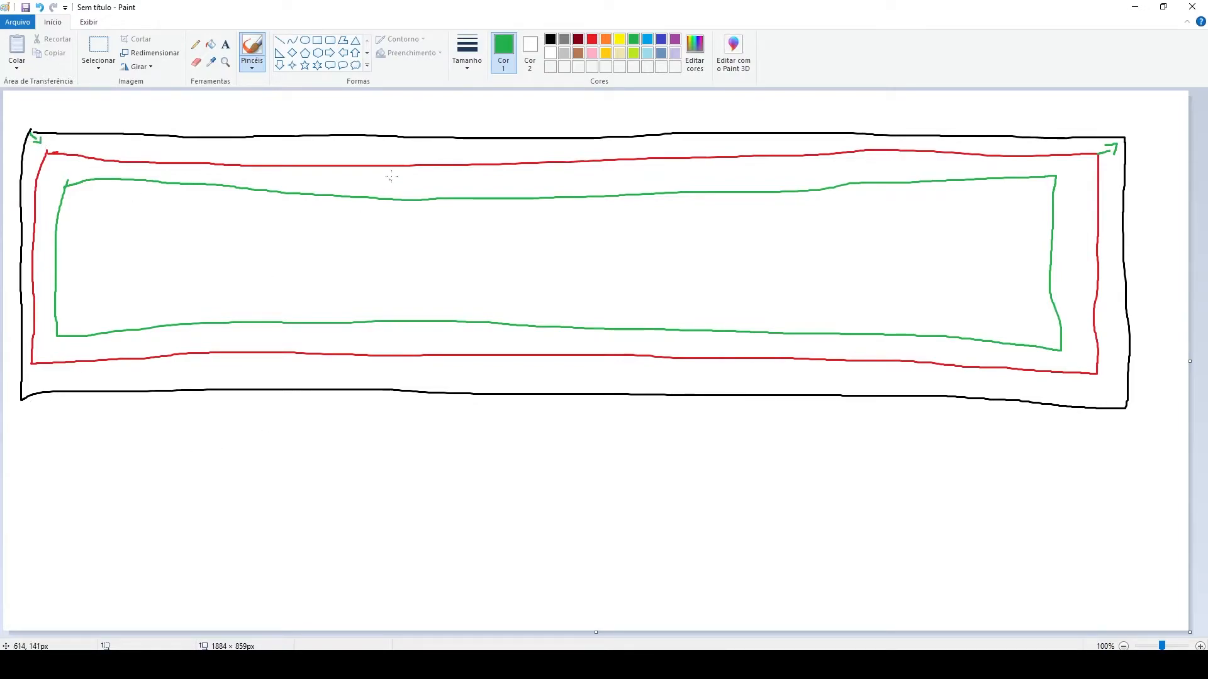
# - Draw a second wide black rectangle below the nested ones and fill it with three red boxes side by side
pyautogui.click(550, 39)
pyautogui.moveTo(16, 423)
pyautogui.mouseDown()
pyautogui.moveTo(12, 576)
pyautogui.moveTo(1127, 600)
pyautogui.moveTo(1144, 434)
pyautogui.moveTo(16, 421)
pyautogui.mouseUp()
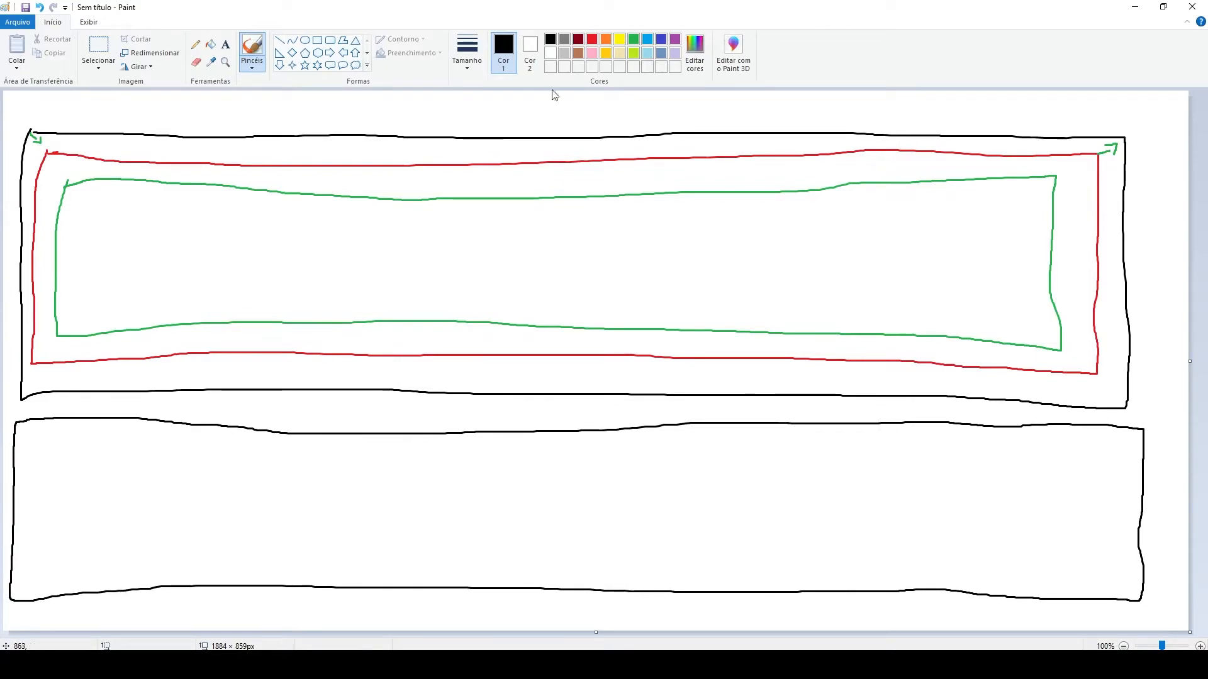
pyautogui.click(593, 40)
pyautogui.moveTo(34, 448)
pyautogui.mouseDown()
pyautogui.moveTo(31, 556)
pyautogui.moveTo(202, 571)
pyautogui.moveTo(211, 455)
pyautogui.moveTo(33, 444)
pyautogui.mouseUp()
pyautogui.moveTo(248, 459)
pyautogui.mouseDown()
pyautogui.moveTo(248, 564)
pyautogui.moveTo(503, 576)
pyautogui.moveTo(575, 519)
pyautogui.moveTo(412, 453)
pyautogui.moveTo(247, 456)
pyautogui.mouseUp()
pyautogui.moveTo(621, 450)
pyautogui.mouseDown()
pyautogui.moveTo(623, 466)
pyautogui.moveTo(796, 566)
pyautogui.moveTo(1110, 570)
pyautogui.moveTo(1112, 450)
pyautogui.moveTo(620, 444)
pyautogui.moveTo(615, 475)
pyautogui.mouseUp()
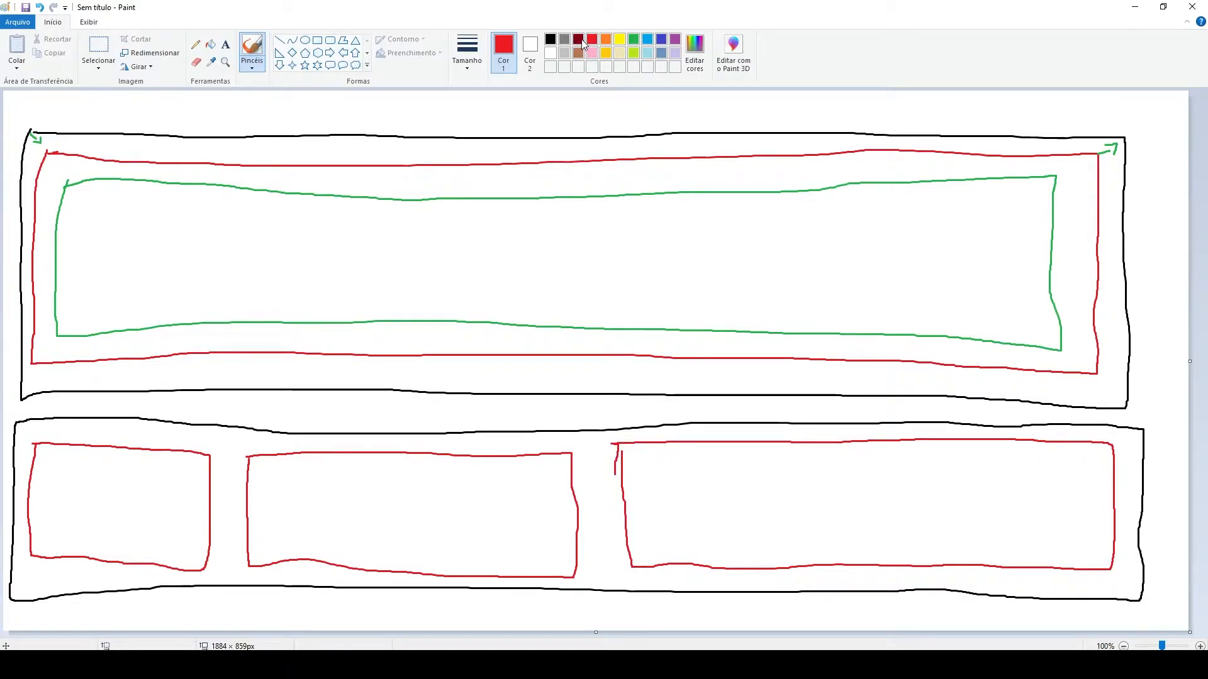
# - Draw an orange squiggle as placeholder content inside each of the three red boxes
pyautogui.click(606, 39)
pyautogui.moveTo(285, 515); pyautogui.dragTo(536, 512)
pyautogui.moveTo(68, 494)
pyautogui.mouseDown()
pyautogui.moveTo(108, 479)
pyautogui.moveTo(208, 497)
pyautogui.mouseUp()
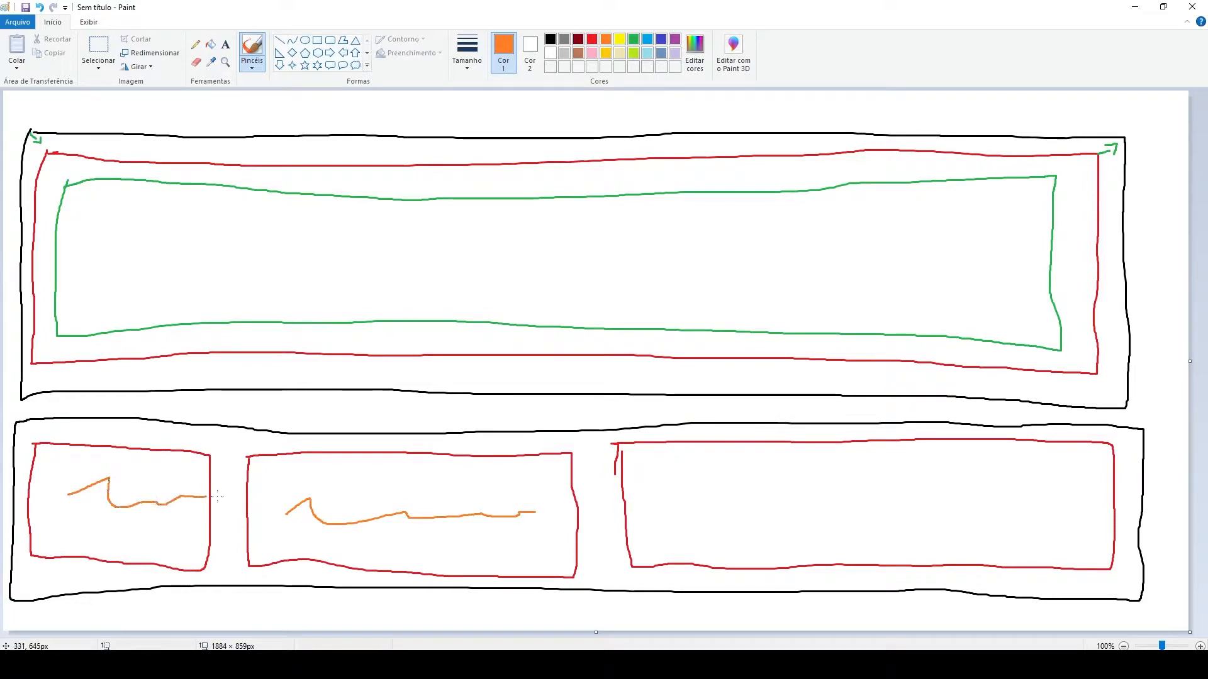
pyautogui.moveTo(655, 502)
pyautogui.mouseDown()
pyautogui.moveTo(769, 510)
pyautogui.moveTo(1114, 495)
pyautogui.mouseUp()
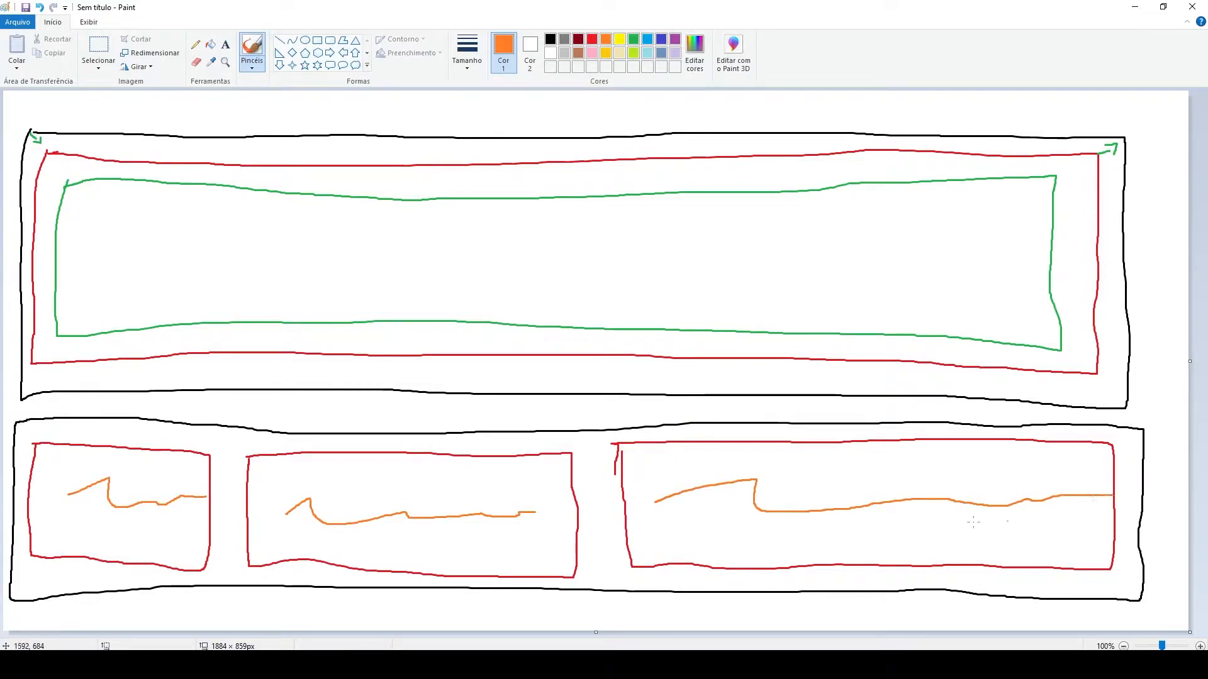
# - Start another blank drawing without saving the section and column sketch
pyautogui.click(22, 23)
pyautogui.click(30, 43)
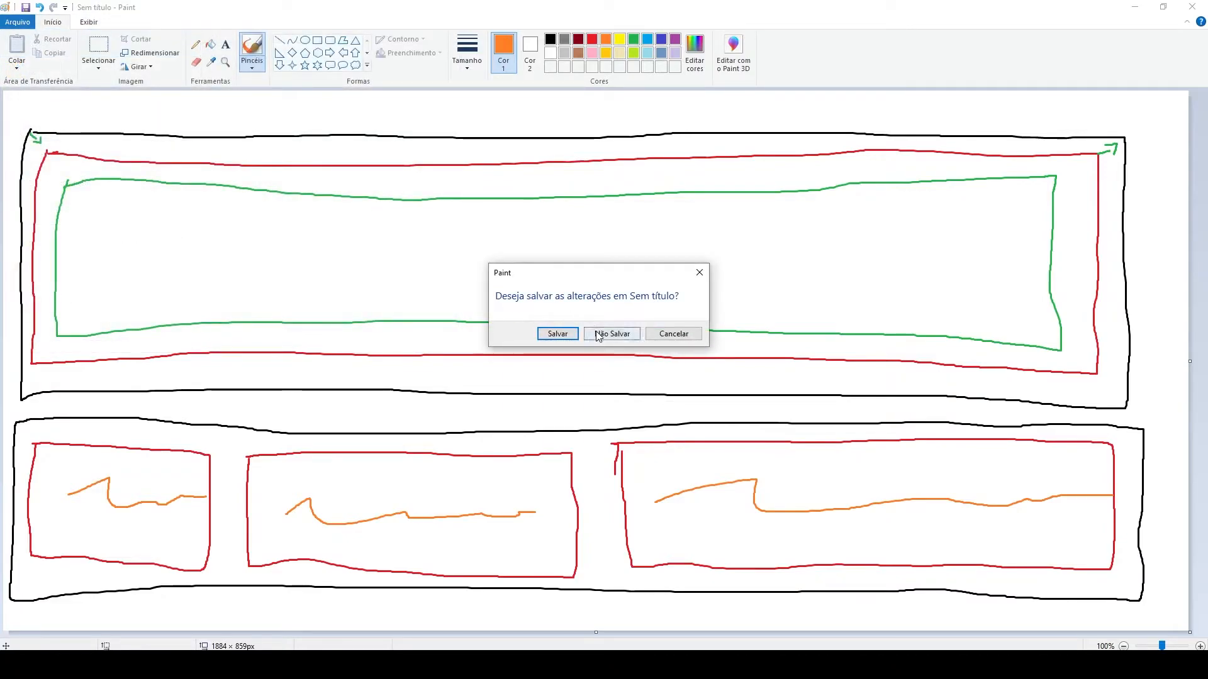
pyautogui.click(598, 335)
# - Split the blank canvas with a black vertical line and label the two halves D and C
pyautogui.moveTo(597, 98)
pyautogui.mouseDown()
pyautogui.moveTo(609, 496)
pyautogui.moveTo(598, 598)
pyautogui.mouseUp()
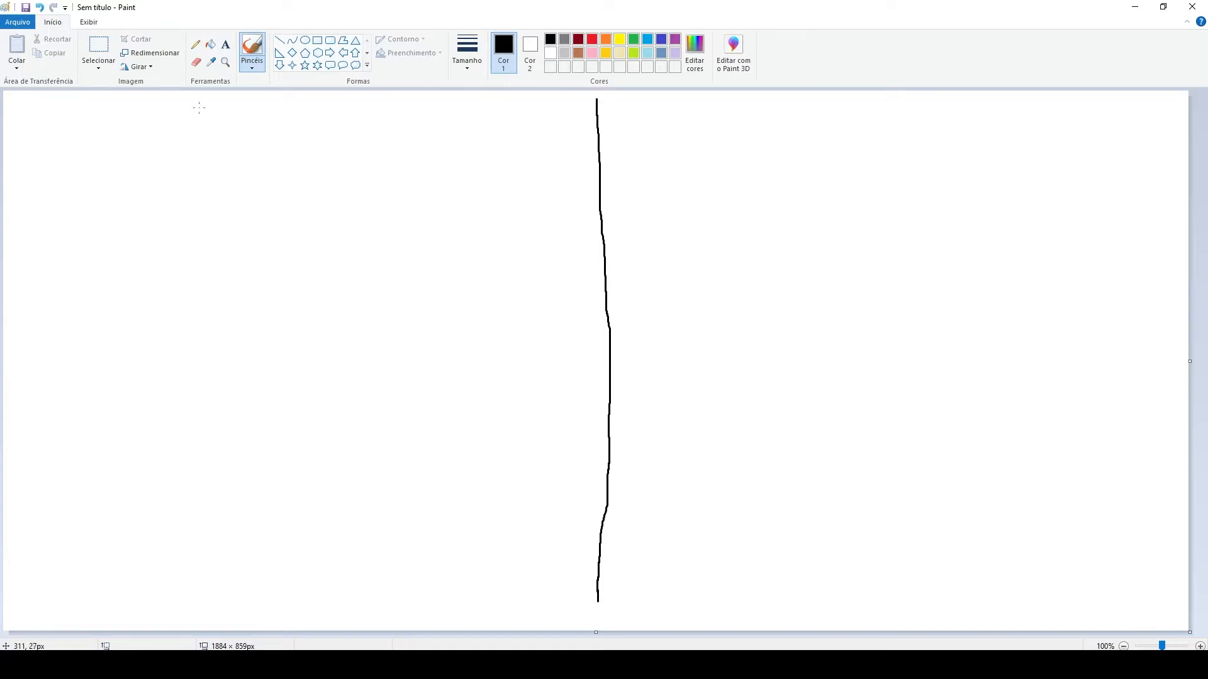
pyautogui.moveTo(199, 123)
pyautogui.mouseDown()
pyautogui.moveTo(227, 127)
pyautogui.moveTo(203, 96)
pyautogui.mouseUp()
pyautogui.moveTo(898, 126); pyautogui.dragTo(950, 150)
# - Draw a wide black rectangle under the D and place three red boxes side by side inside it
pyautogui.moveTo(51, 180)
pyautogui.mouseDown()
pyautogui.moveTo(577, 185)
pyautogui.moveTo(574, 264)
pyautogui.moveTo(514, 326)
pyautogui.moveTo(23, 314)
pyautogui.moveTo(19, 200)
pyautogui.mouseUp()
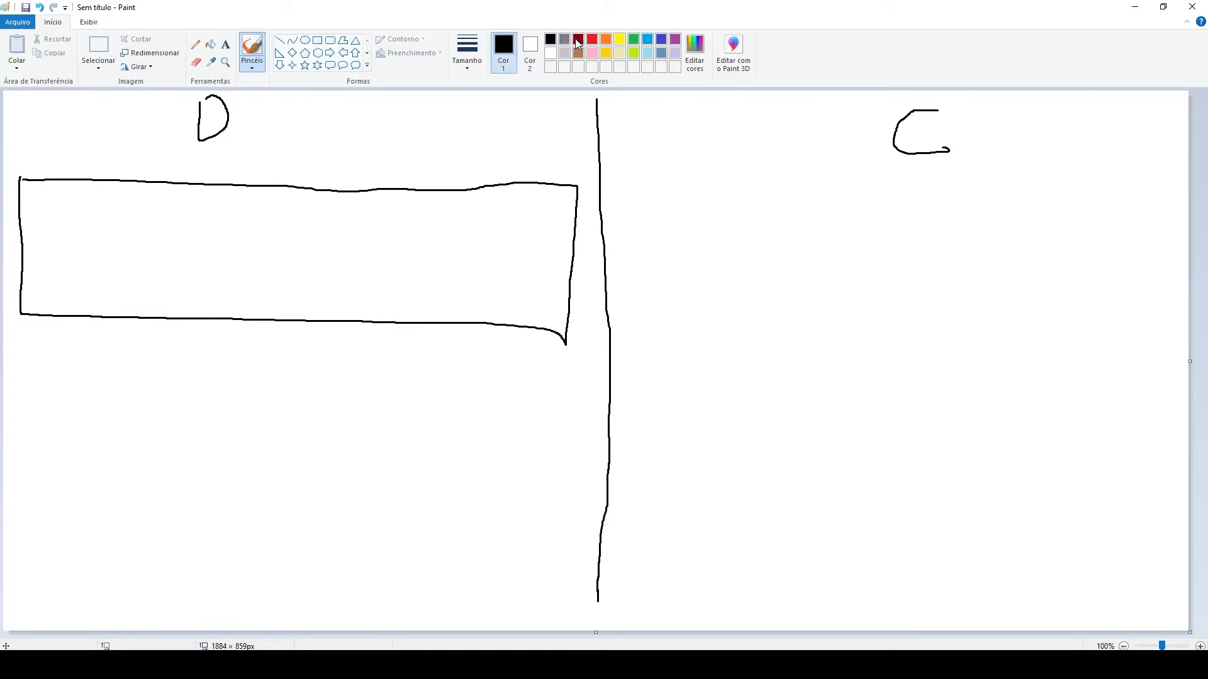
pyautogui.click(593, 39)
pyautogui.moveTo(48, 233)
pyautogui.mouseDown()
pyautogui.moveTo(101, 307)
pyautogui.moveTo(213, 314)
pyautogui.moveTo(230, 213)
pyautogui.moveTo(55, 200)
pyautogui.mouseUp()
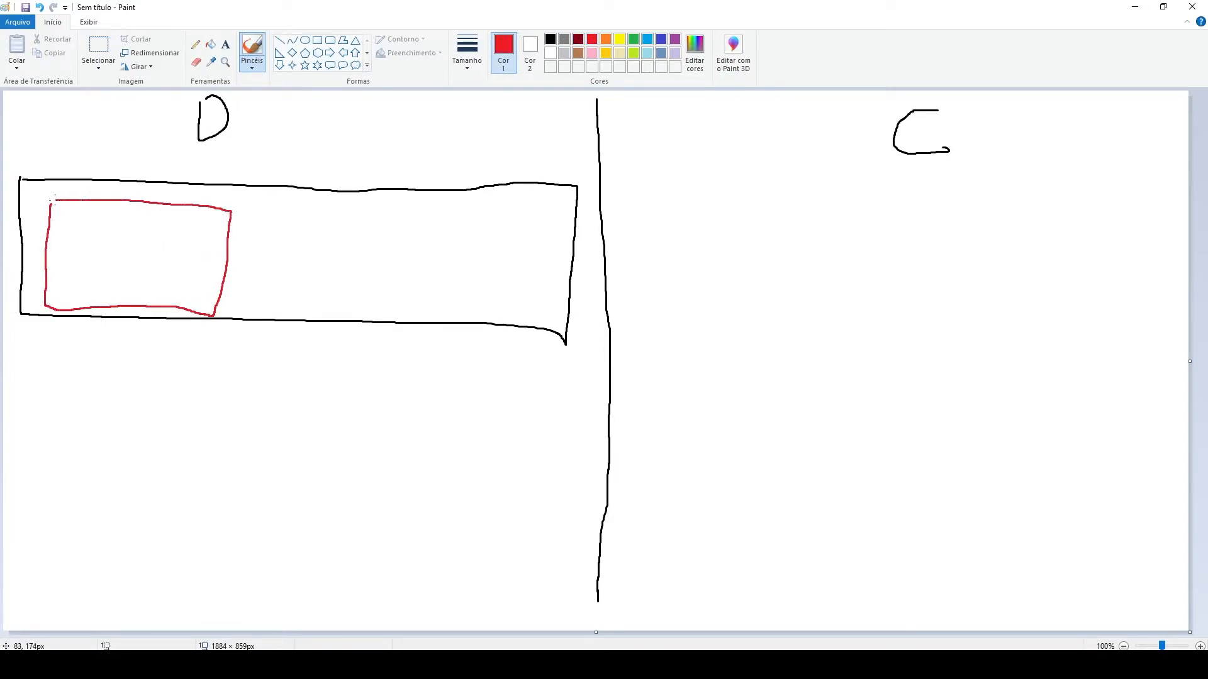
pyautogui.moveTo(260, 204)
pyautogui.mouseDown()
pyautogui.moveTo(254, 301)
pyautogui.moveTo(384, 300)
pyautogui.moveTo(365, 201)
pyautogui.moveTo(259, 202)
pyautogui.mouseUp()
pyautogui.moveTo(408, 208)
pyautogui.mouseDown()
pyautogui.moveTo(465, 304)
pyautogui.moveTo(554, 310)
pyautogui.moveTo(535, 200)
pyautogui.moveTo(405, 206)
pyautogui.mouseUp()
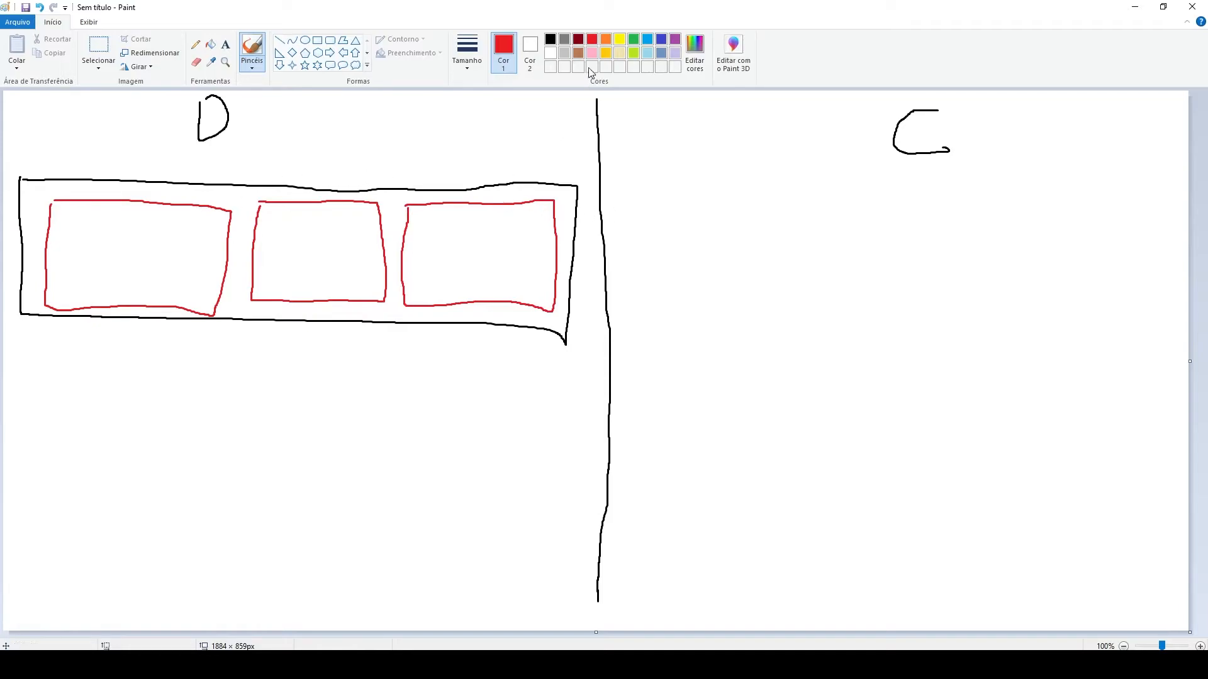
# - Draw a large black rectangle under the C and link it to the D rectangle with a red double-headed arrow
pyautogui.click(550, 39)
pyautogui.moveTo(629, 179); pyautogui.dragTo(623, 319)
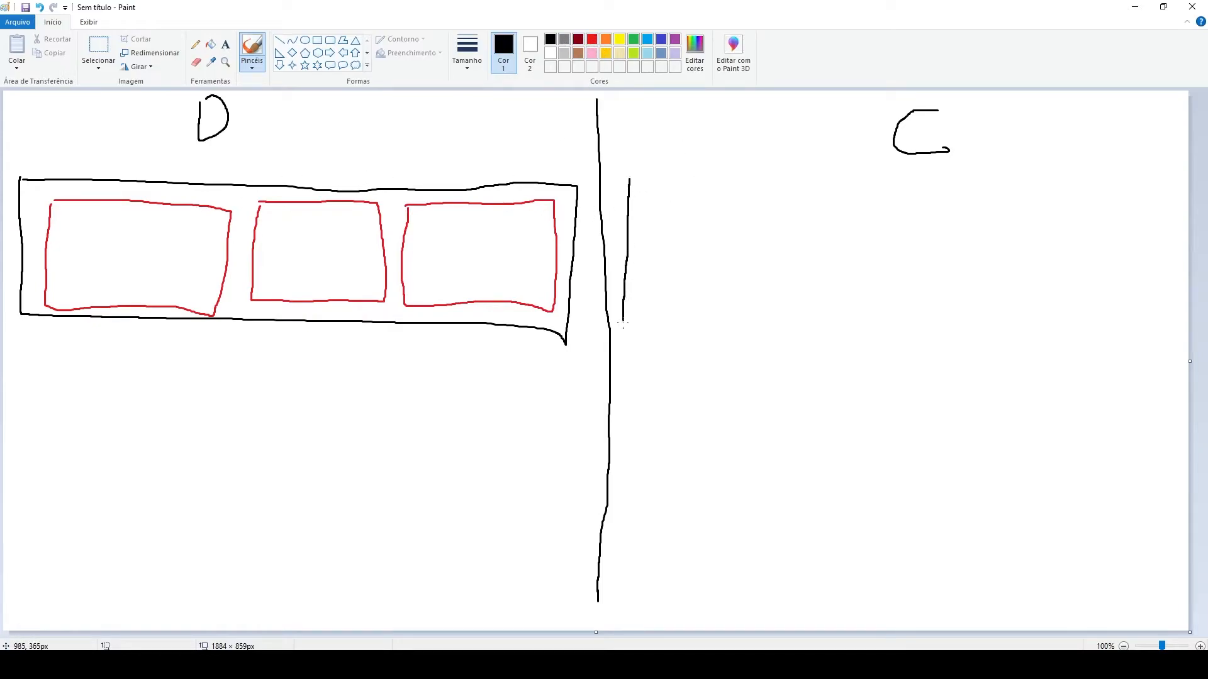
pyautogui.moveTo(624, 403)
pyautogui.mouseDown()
pyautogui.moveTo(626, 551)
pyautogui.moveTo(728, 566)
pyautogui.moveTo(1145, 574)
pyautogui.moveTo(1127, 203)
pyautogui.moveTo(624, 179)
pyautogui.mouseUp()
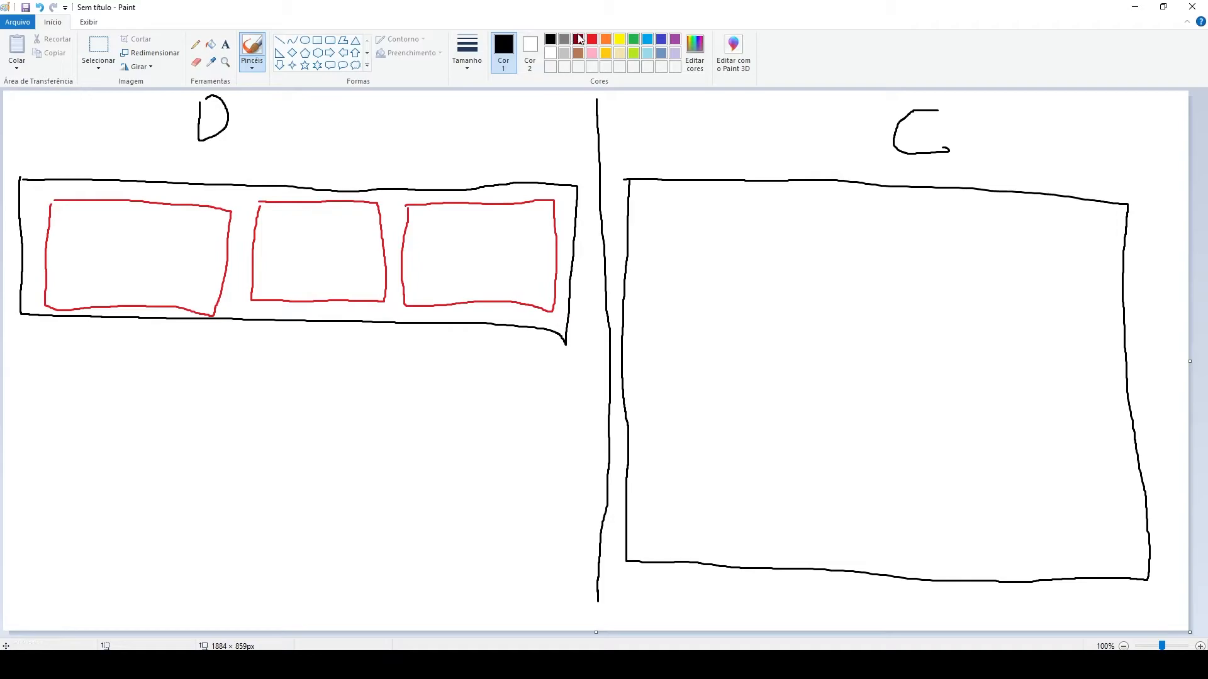
pyautogui.click(593, 41)
pyautogui.moveTo(469, 169)
pyautogui.mouseDown()
pyautogui.moveTo(687, 143)
pyautogui.moveTo(711, 167)
pyautogui.mouseUp()
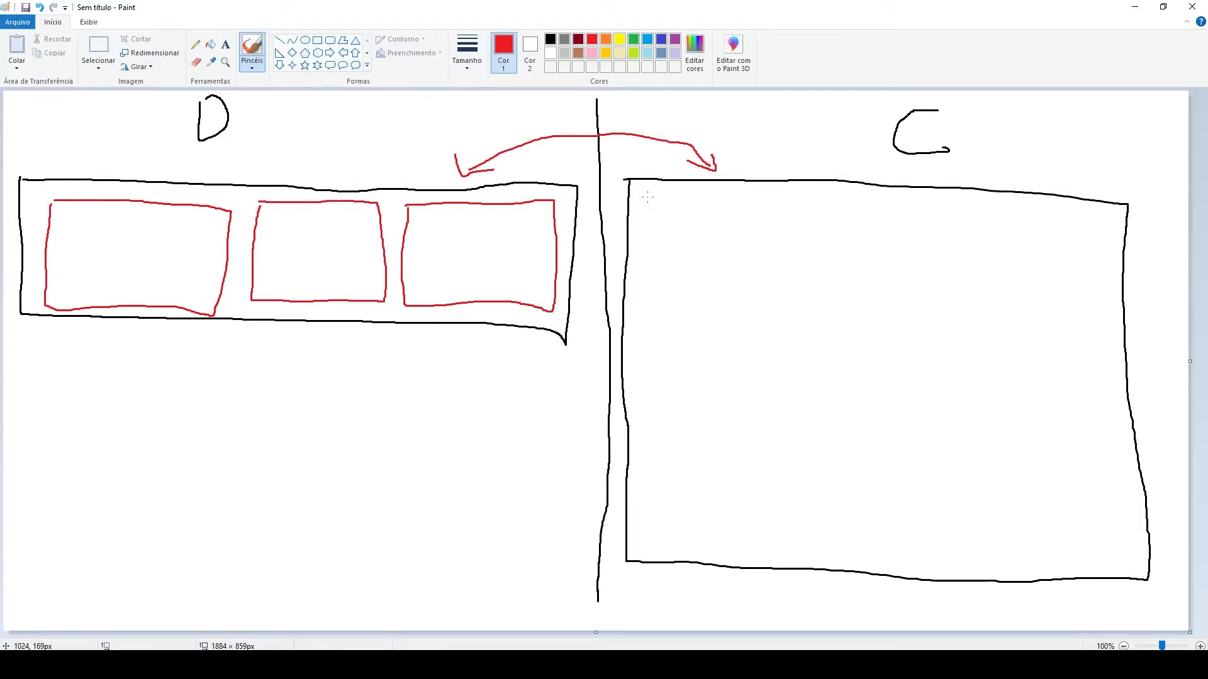
# - Draw three wide red boxes stacked vertically inside the large rectangle under the C
pyautogui.moveTo(654, 203)
pyautogui.mouseDown()
pyautogui.moveTo(655, 282)
pyautogui.moveTo(792, 329)
pyautogui.moveTo(1101, 328)
pyautogui.moveTo(1098, 211)
pyautogui.moveTo(654, 202)
pyautogui.mouseUp()
pyautogui.moveTo(654, 347)
pyautogui.mouseDown()
pyautogui.moveTo(659, 396)
pyautogui.moveTo(717, 484)
pyautogui.moveTo(1096, 482)
pyautogui.moveTo(1094, 358)
pyautogui.moveTo(955, 343)
pyautogui.moveTo(654, 352)
pyautogui.mouseUp()
pyautogui.moveTo(671, 507)
pyautogui.mouseDown()
pyautogui.moveTo(764, 547)
pyautogui.moveTo(1108, 563)
pyautogui.moveTo(1106, 503)
pyautogui.moveTo(927, 489)
pyautogui.moveTo(662, 497)
pyautogui.mouseUp()
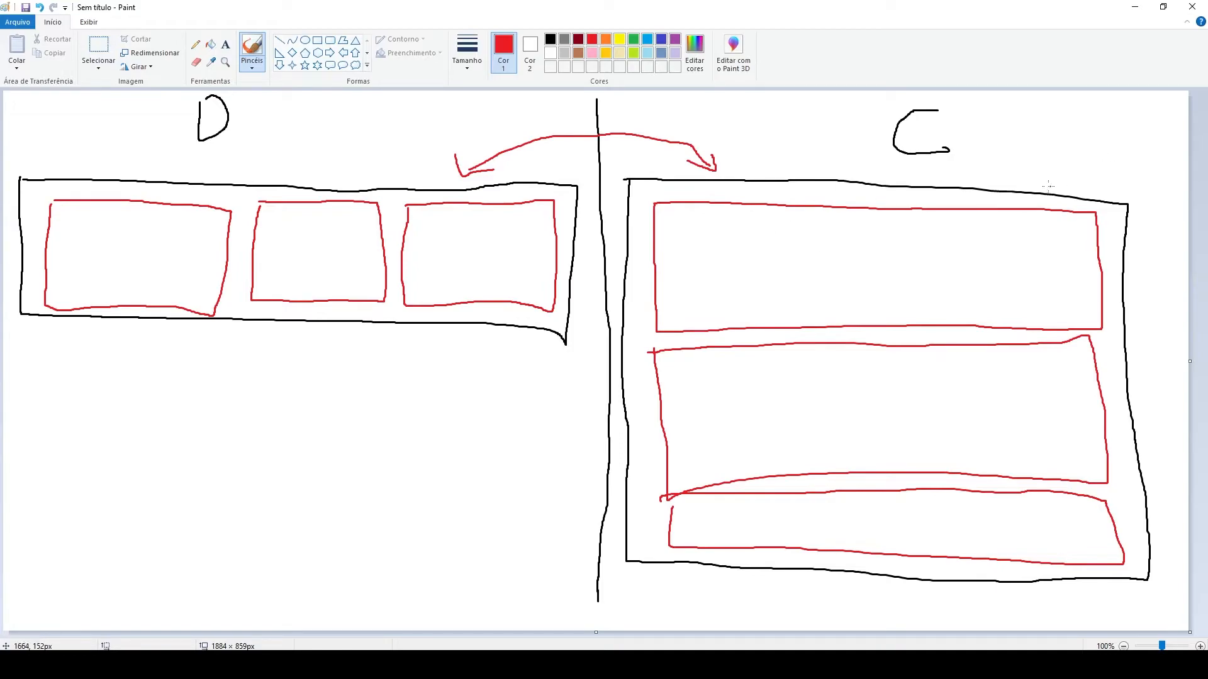
pyautogui.moveTo(576, 209); pyautogui.dragTo(518, 217)
# - Switch back to the Elementor editor, delete the existing section and add a new one with three equal columns
pyautogui.hotkey('alt', 'Tab')
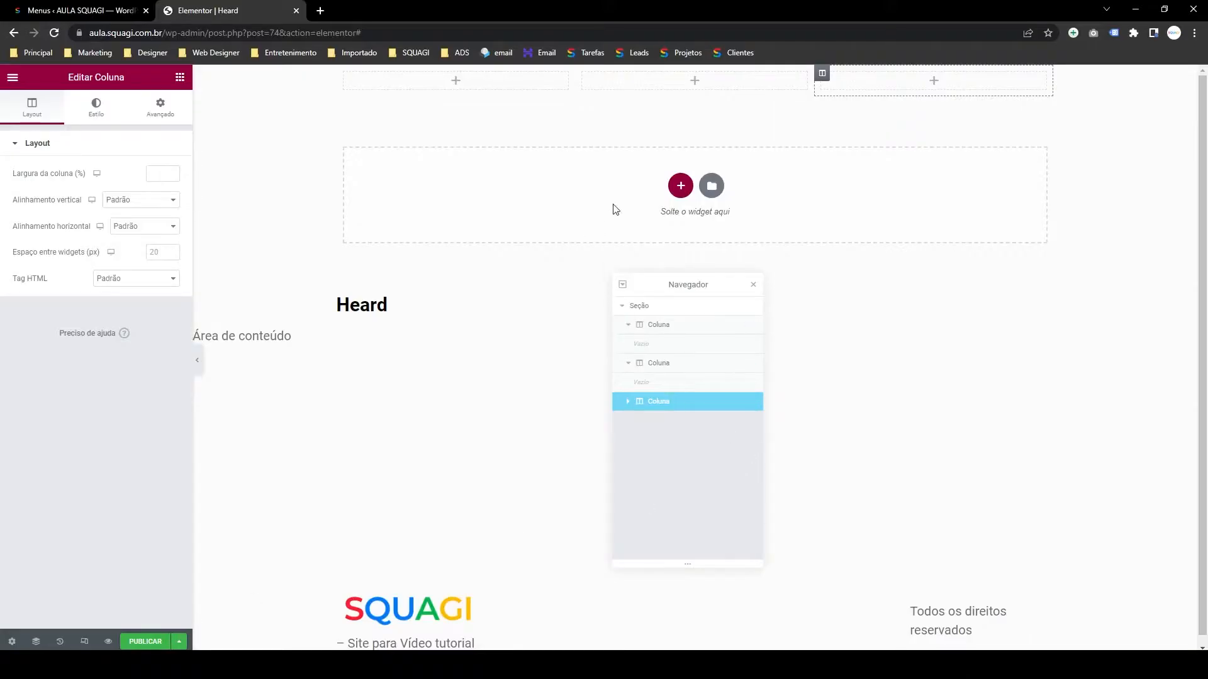
pyautogui.click(715, 72)
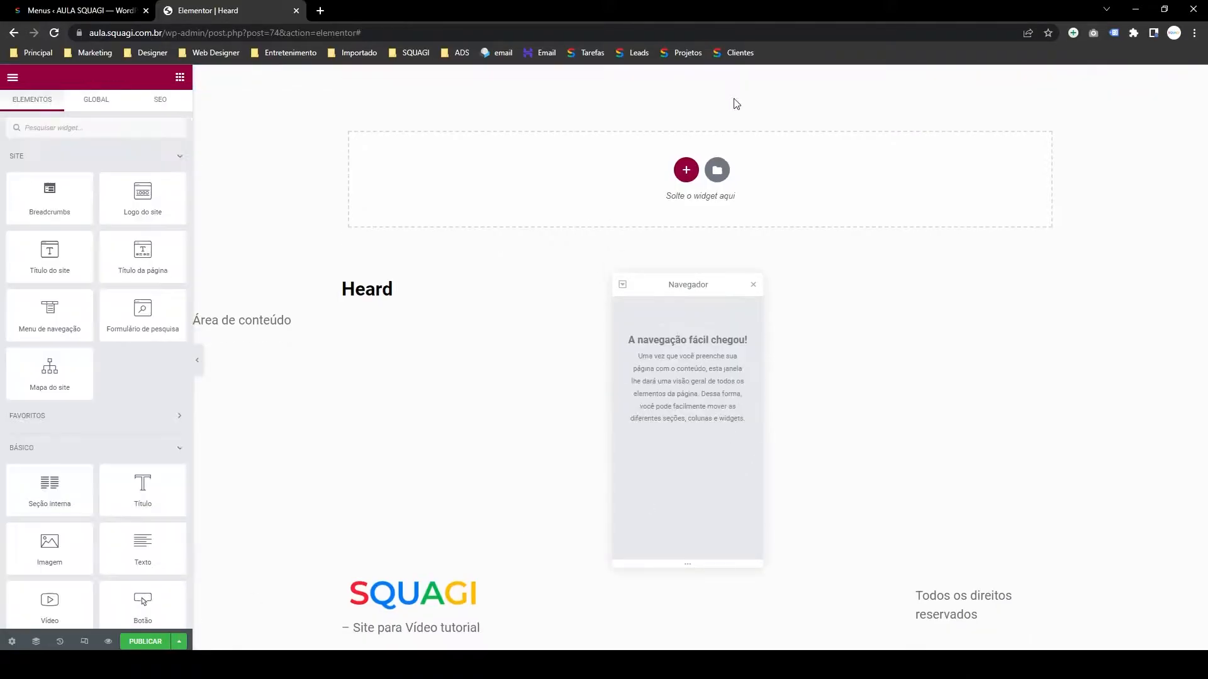
pyautogui.click(686, 170)
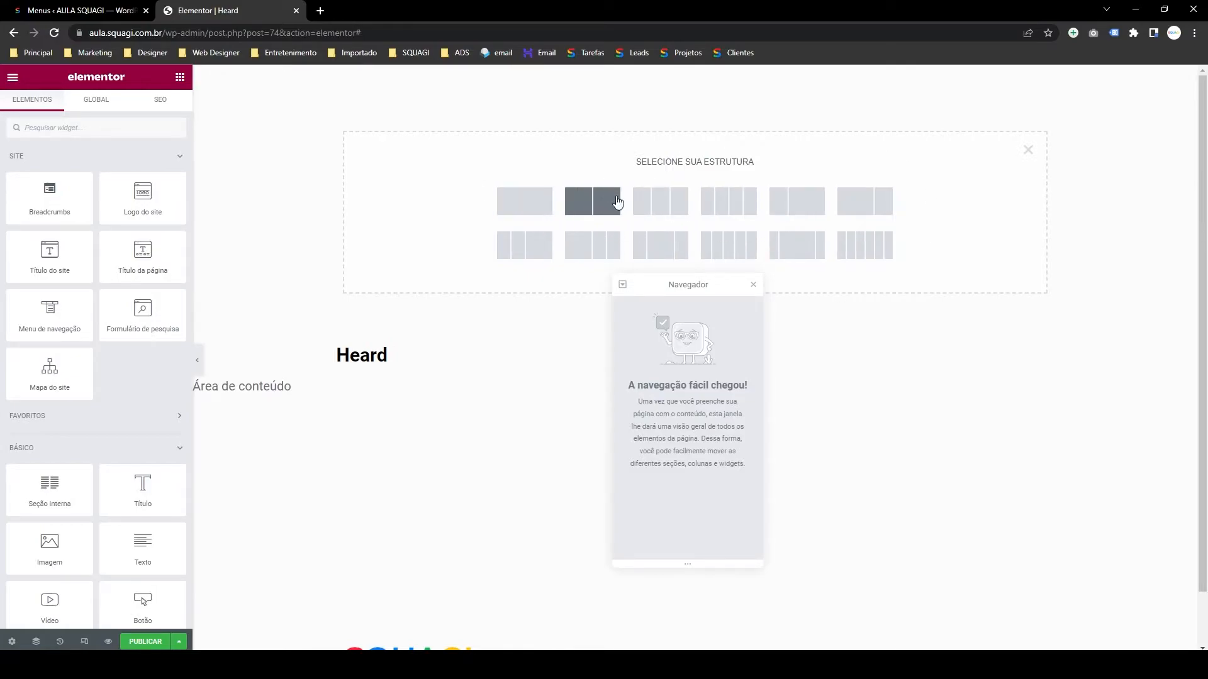
pyautogui.click(658, 206)
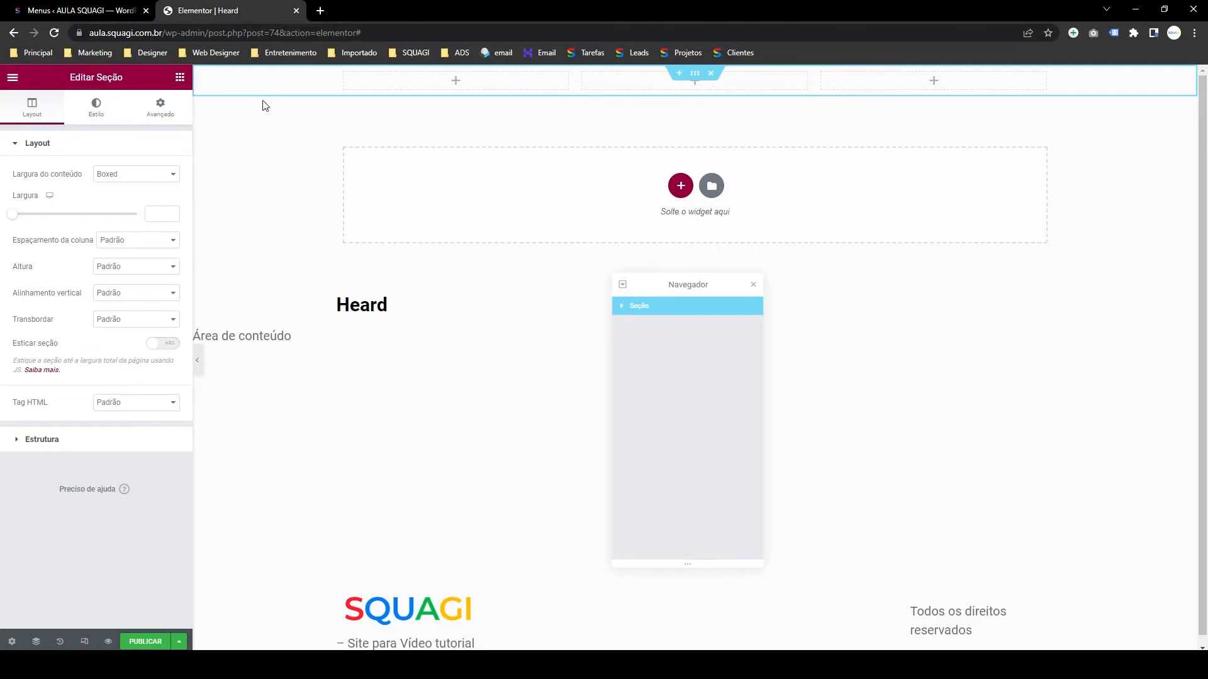
# - Add a Logo do site widget to the first column of the three-column section
pyautogui.click(180, 77)
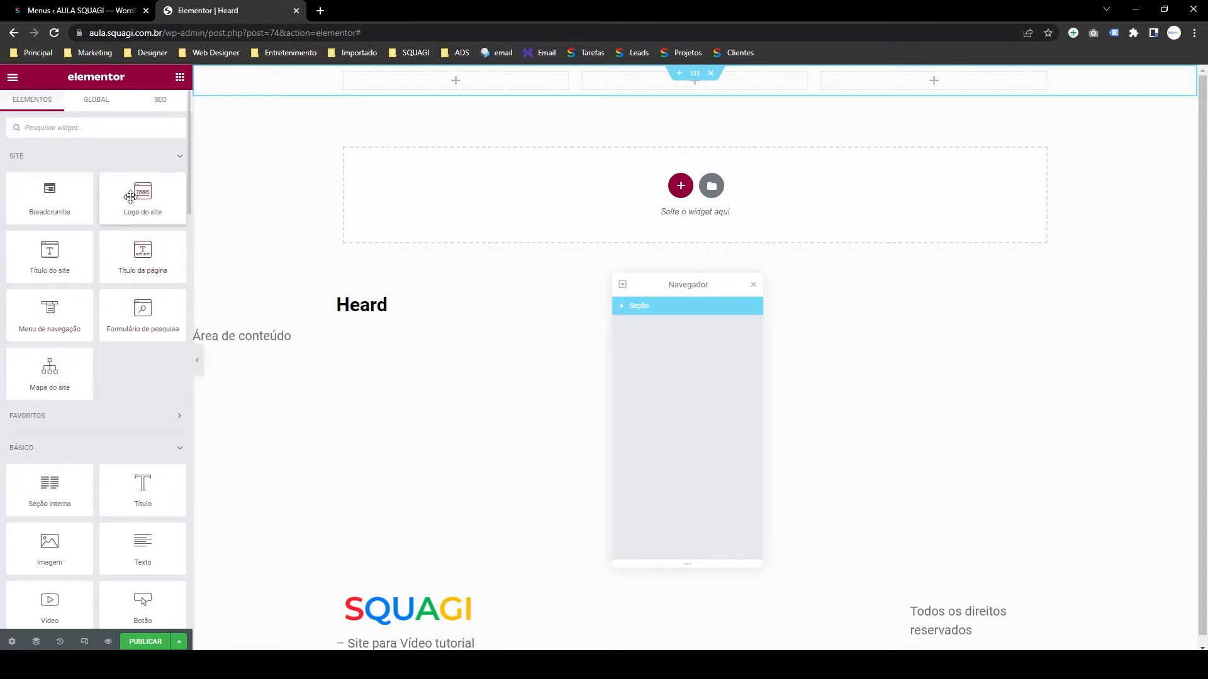
pyautogui.moveTo(142, 194); pyautogui.dragTo(408, 87)
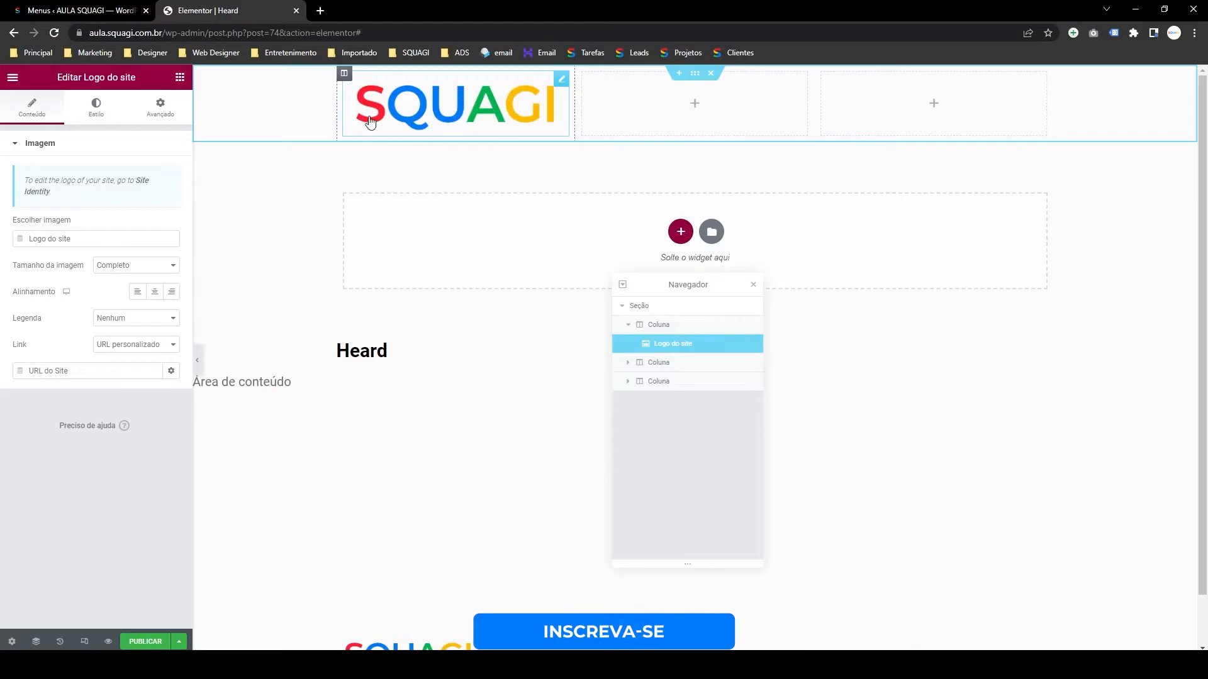
# - Try placing an Imagem widget below the site logo in the first column, and delete it again
pyautogui.click(180, 86)
pyautogui.scroll(-2, 110, 482)
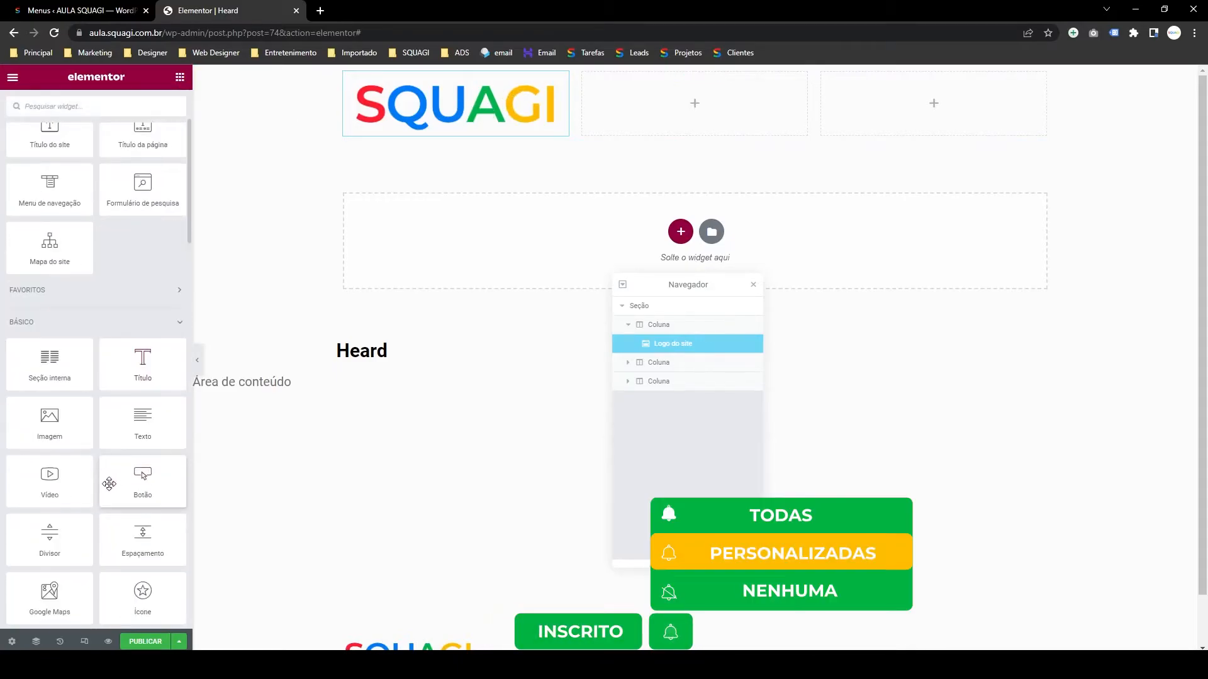
pyautogui.moveTo(49, 418); pyautogui.dragTo(421, 178)
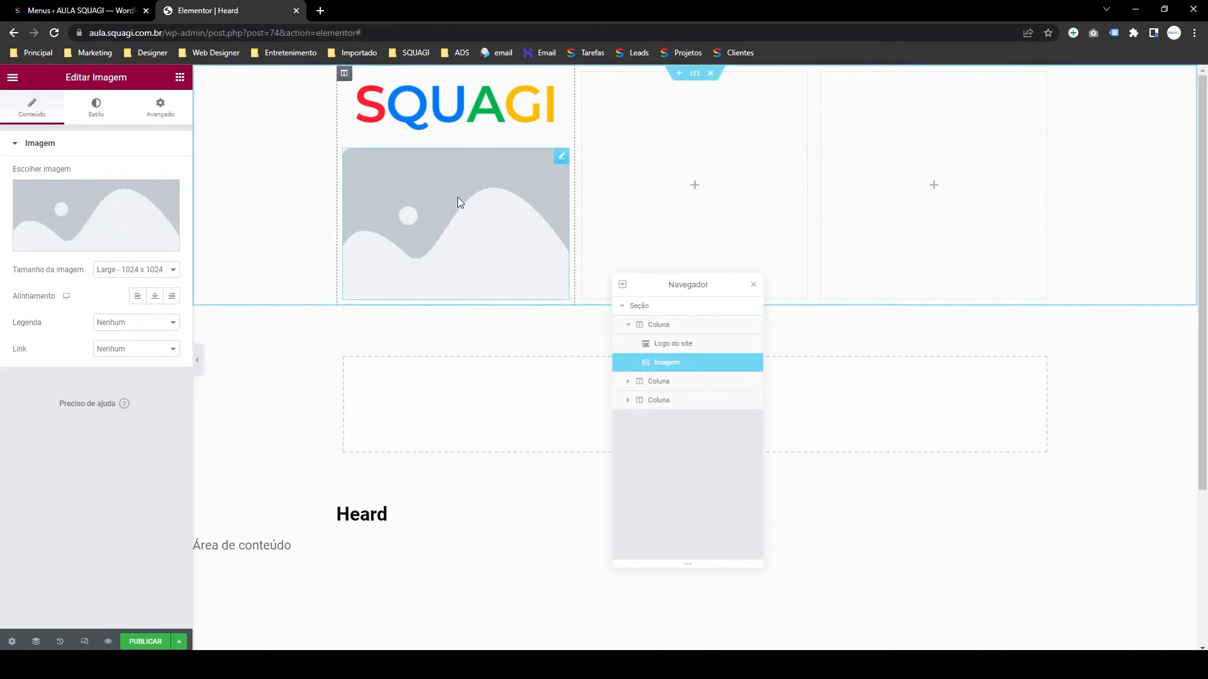
pyautogui.rightClick(560, 170)
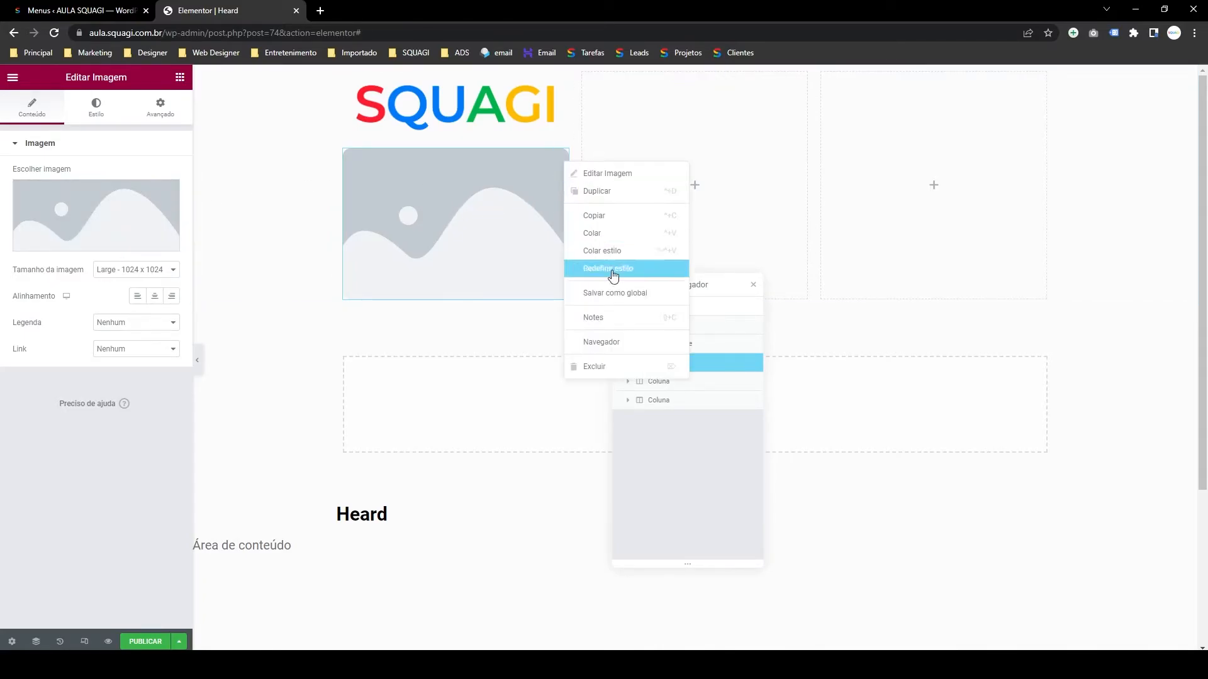
pyautogui.click(620, 367)
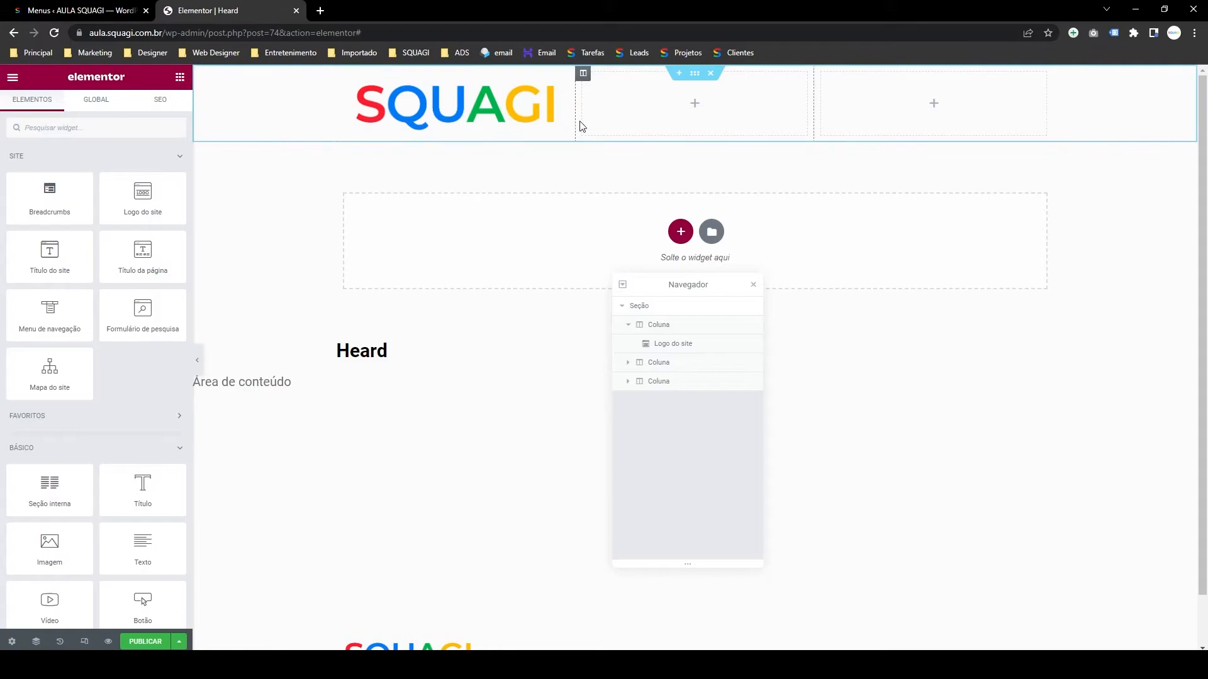
# - Narrow the logo column to about 17% and move the border between the second and third columns to widen the third
pyautogui.moveTo(575, 119); pyautogui.dragTo(550, 119)
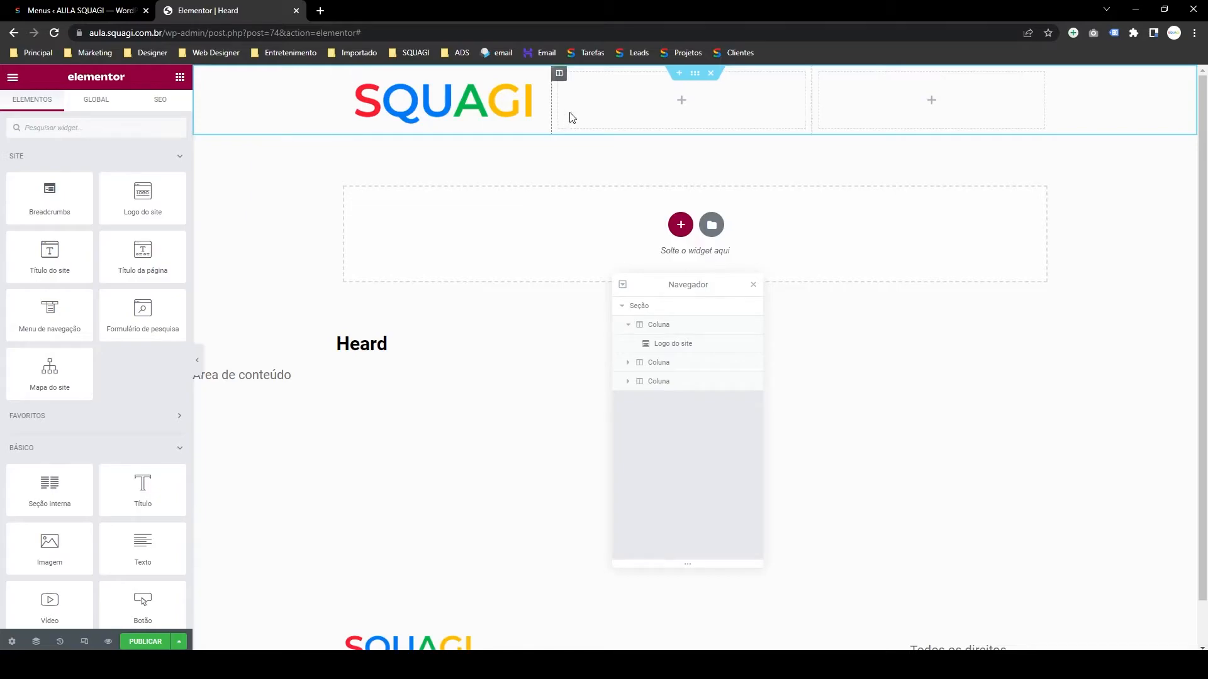
pyautogui.moveTo(551, 113); pyautogui.dragTo(459, 107)
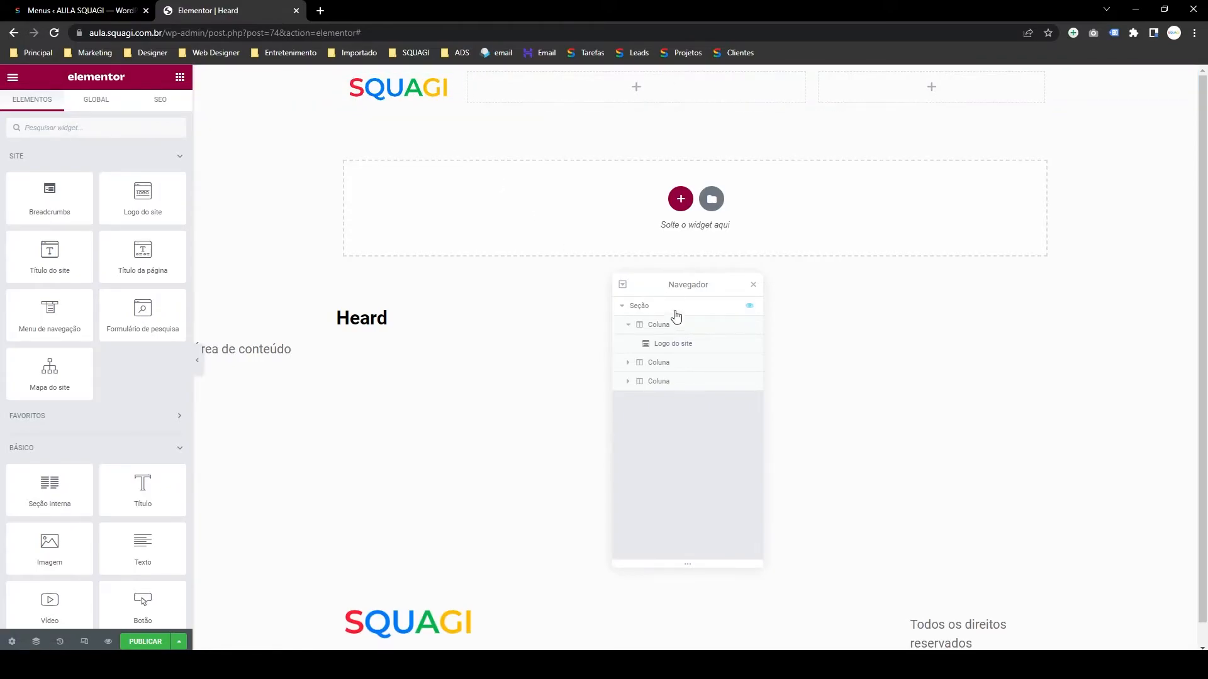
pyautogui.click(665, 332)
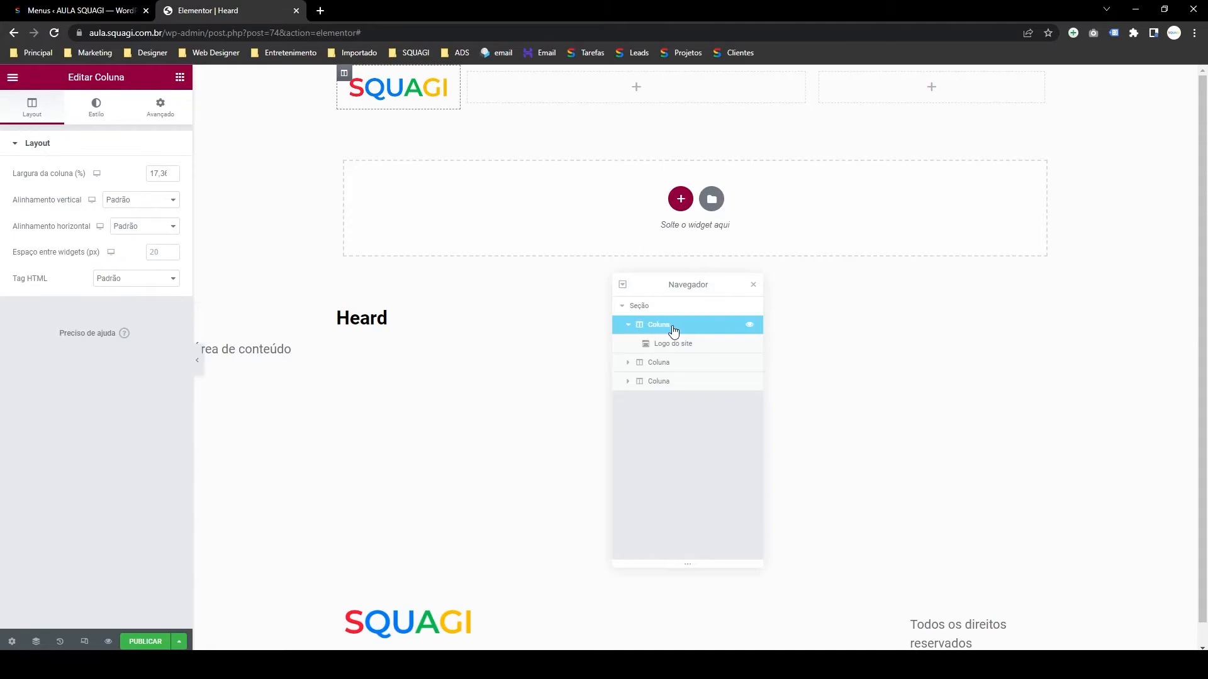
pyautogui.moveTo(70, 174); pyautogui.dragTo(95, 187)
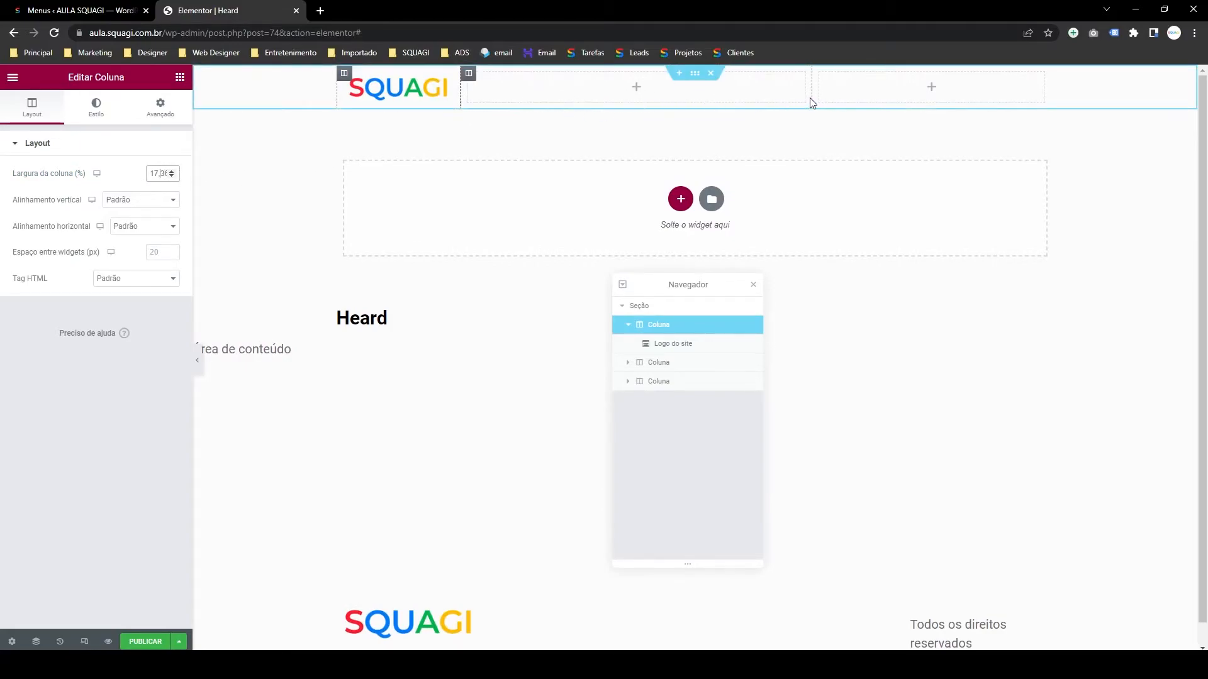
pyautogui.moveTo(812, 96); pyautogui.dragTo(700, 102)
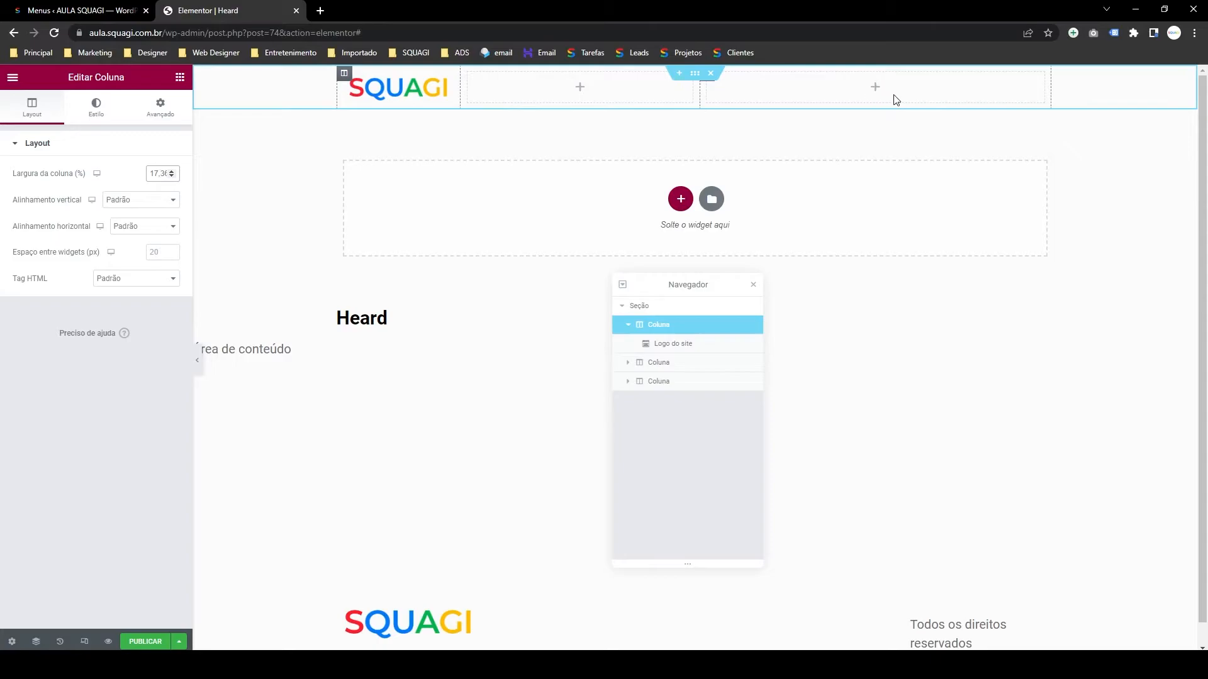
# - Add a Menu de navegação widget to the third column and choose Menu as its source menu
pyautogui.click(180, 77)
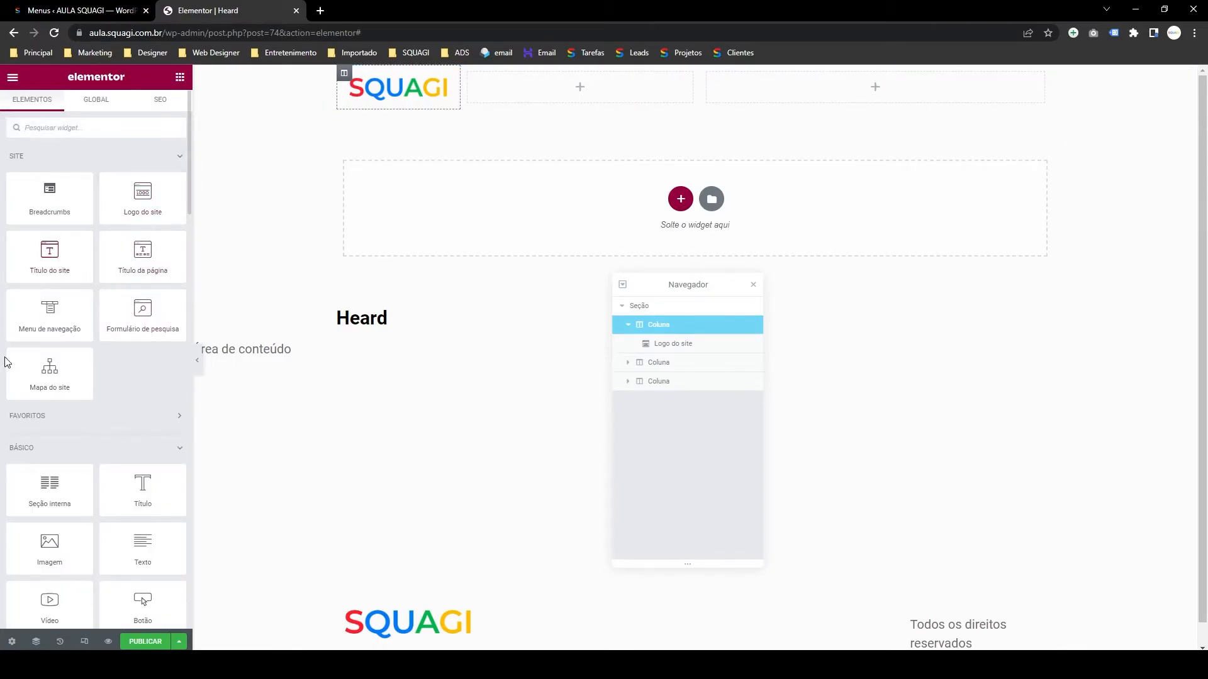
pyautogui.scroll(-2, 99, 299)
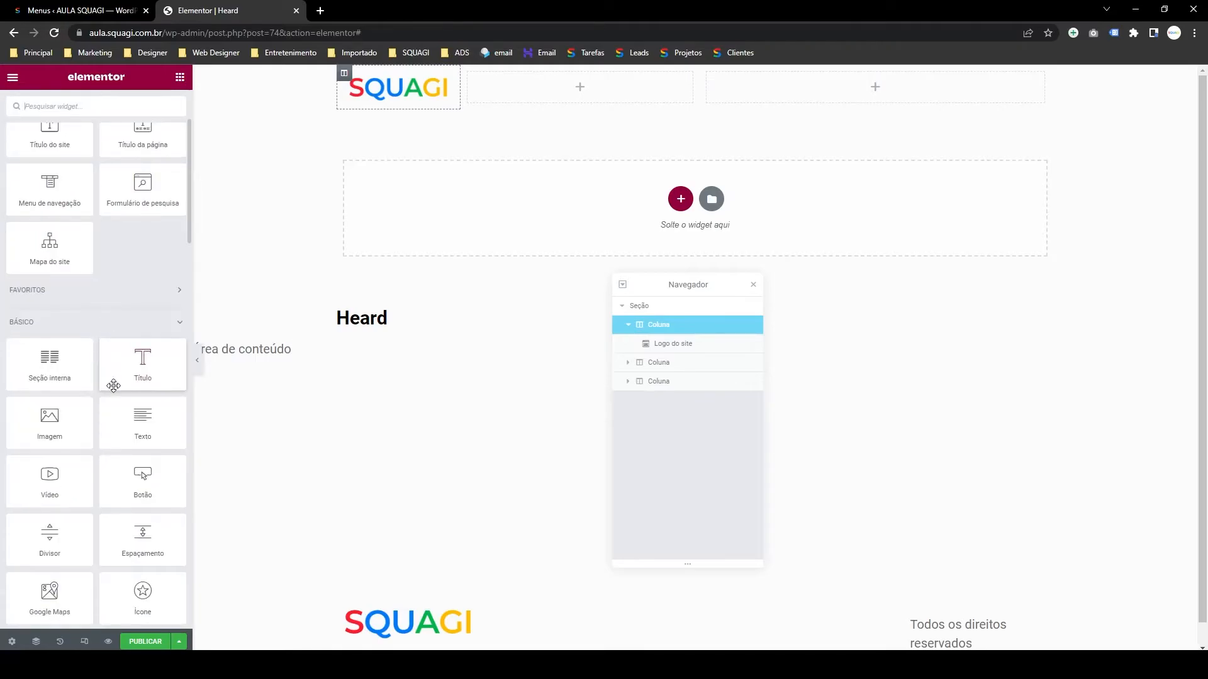
pyautogui.scroll(1, 154, 370)
pyautogui.scroll(1, 154, 368)
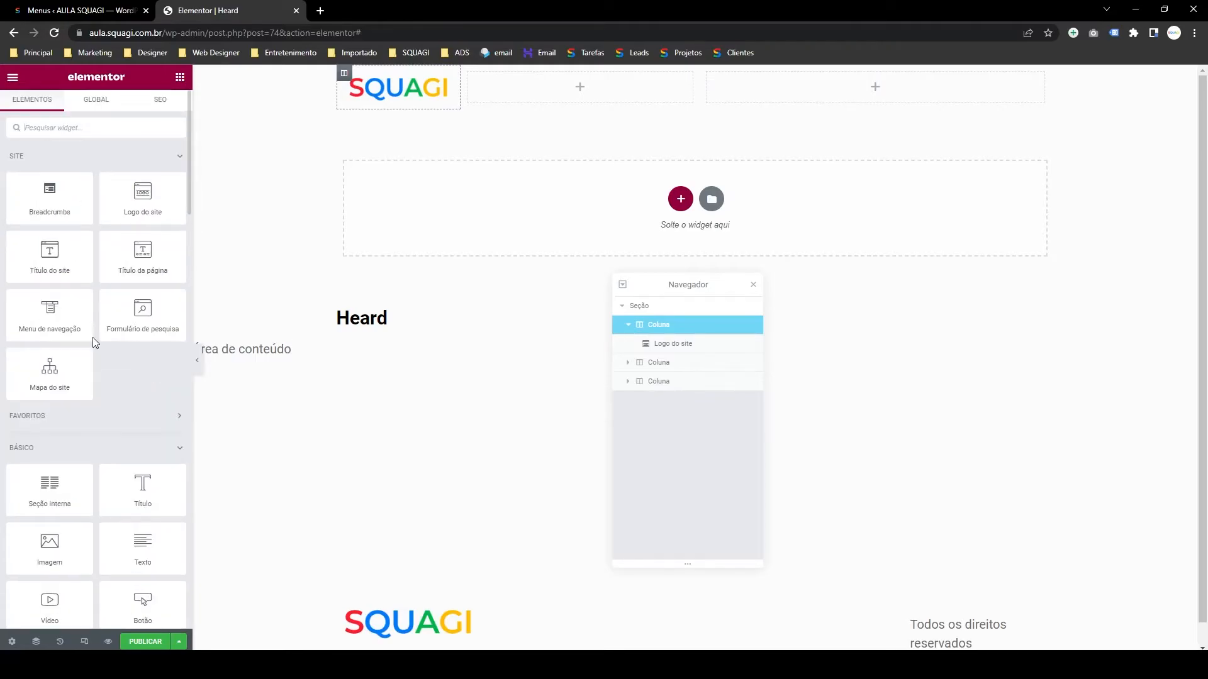
pyautogui.moveTo(50, 311); pyautogui.dragTo(810, 102)
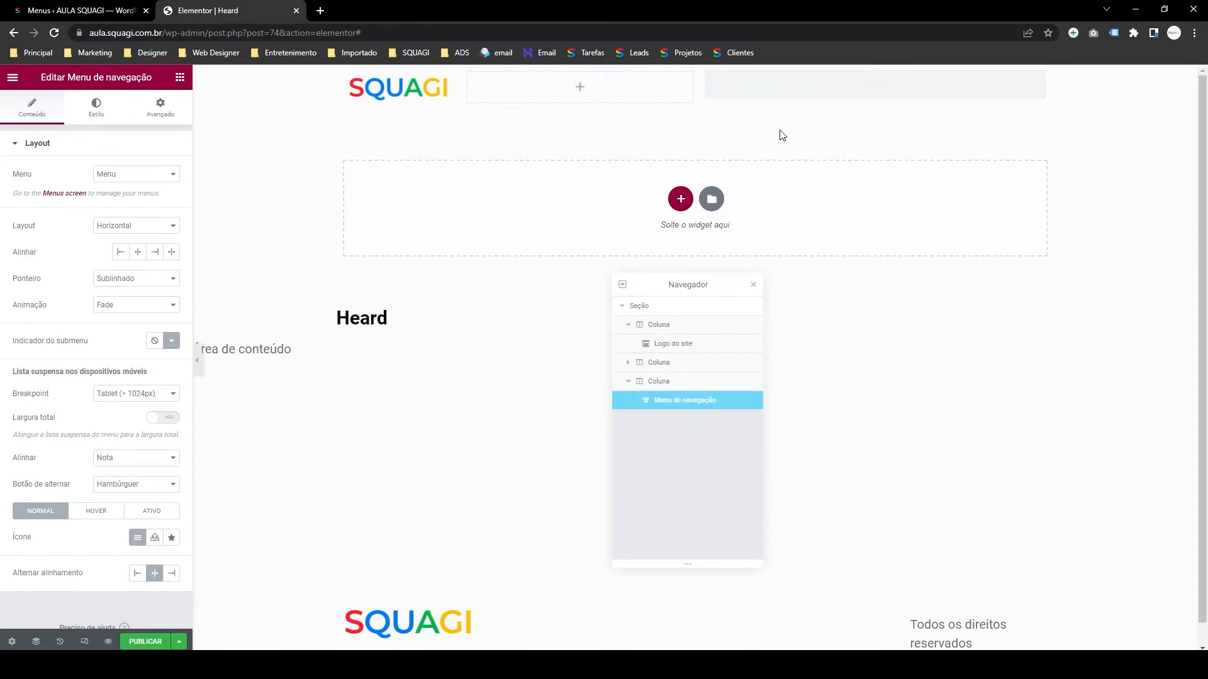
pyautogui.click(153, 176)
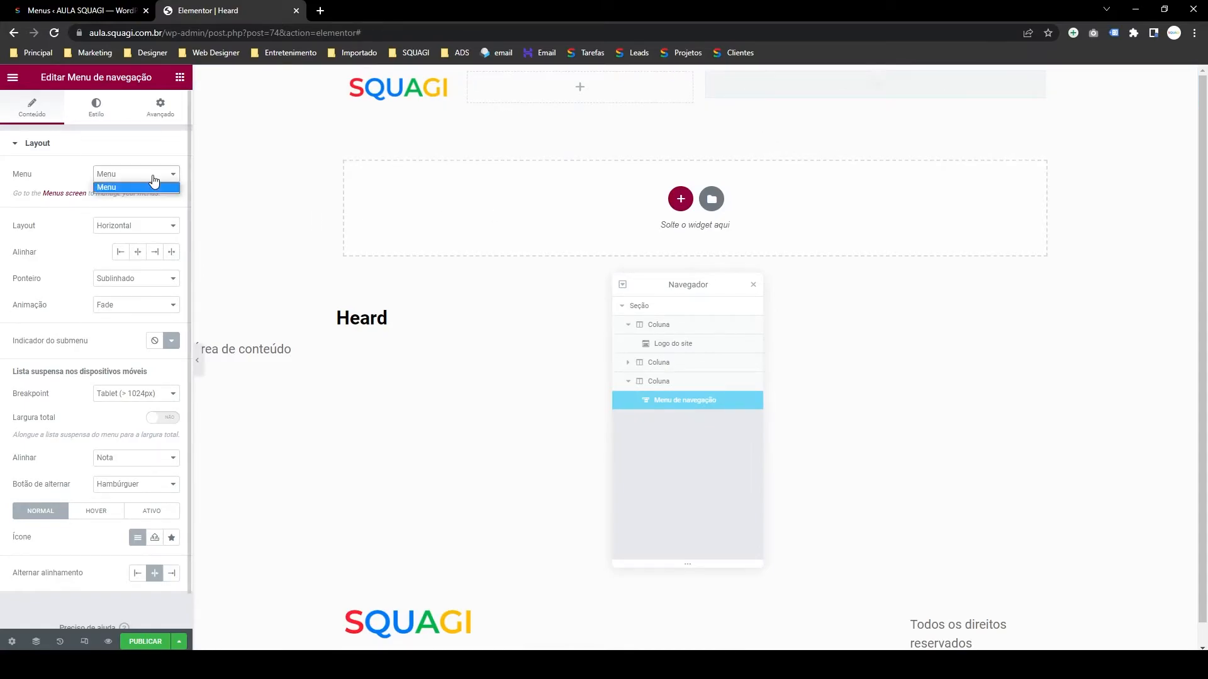
pyautogui.click(145, 187)
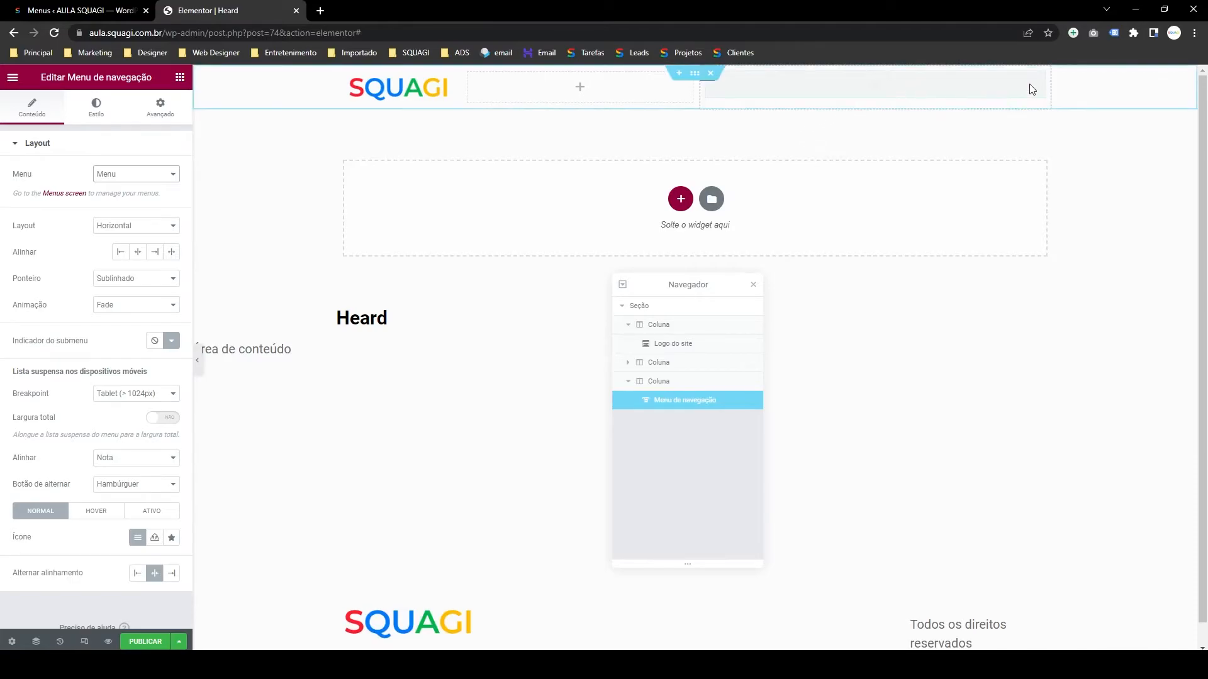
# - Dismiss the publish settings without saving and widen the navigation column slightly so all menu items fit on one line
pyautogui.click(145, 642)
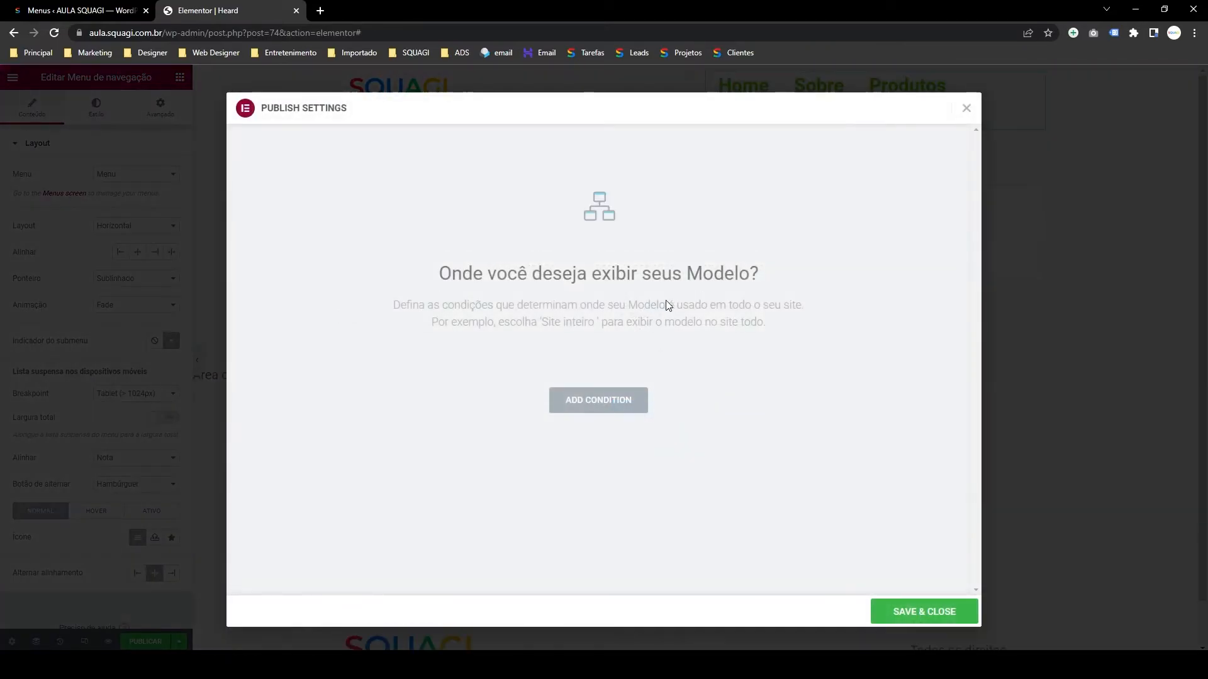
pyautogui.click(967, 109)
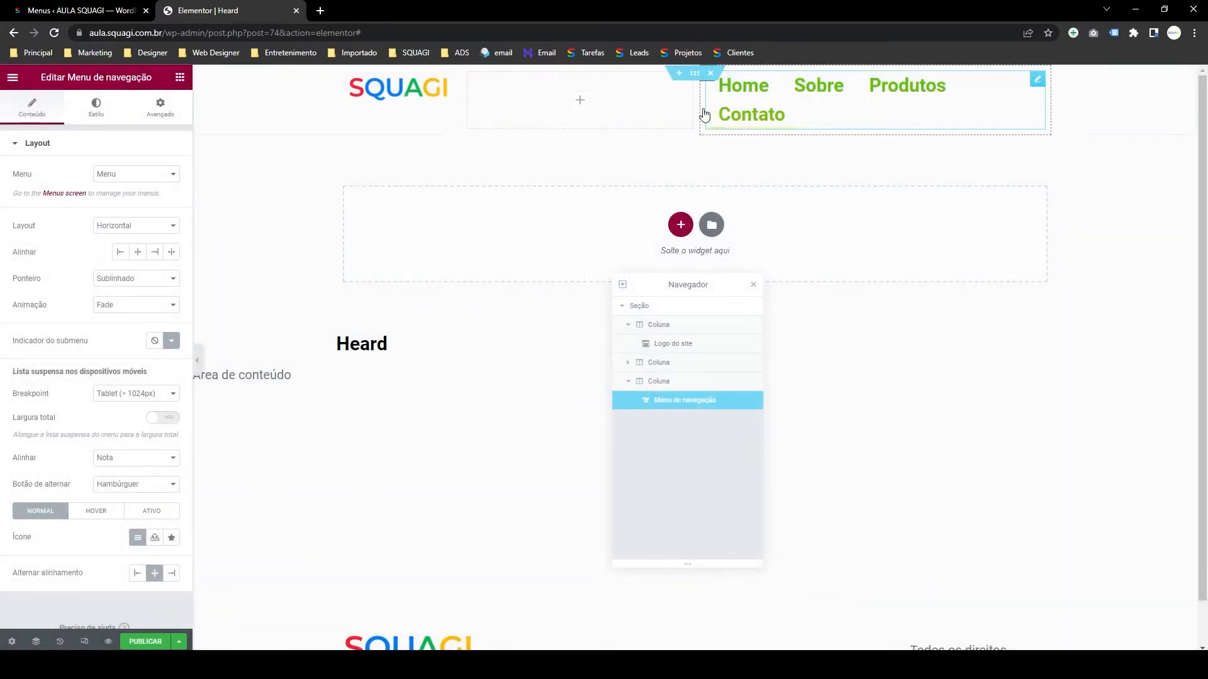
pyautogui.moveTo(699, 104); pyautogui.dragTo(692, 108)
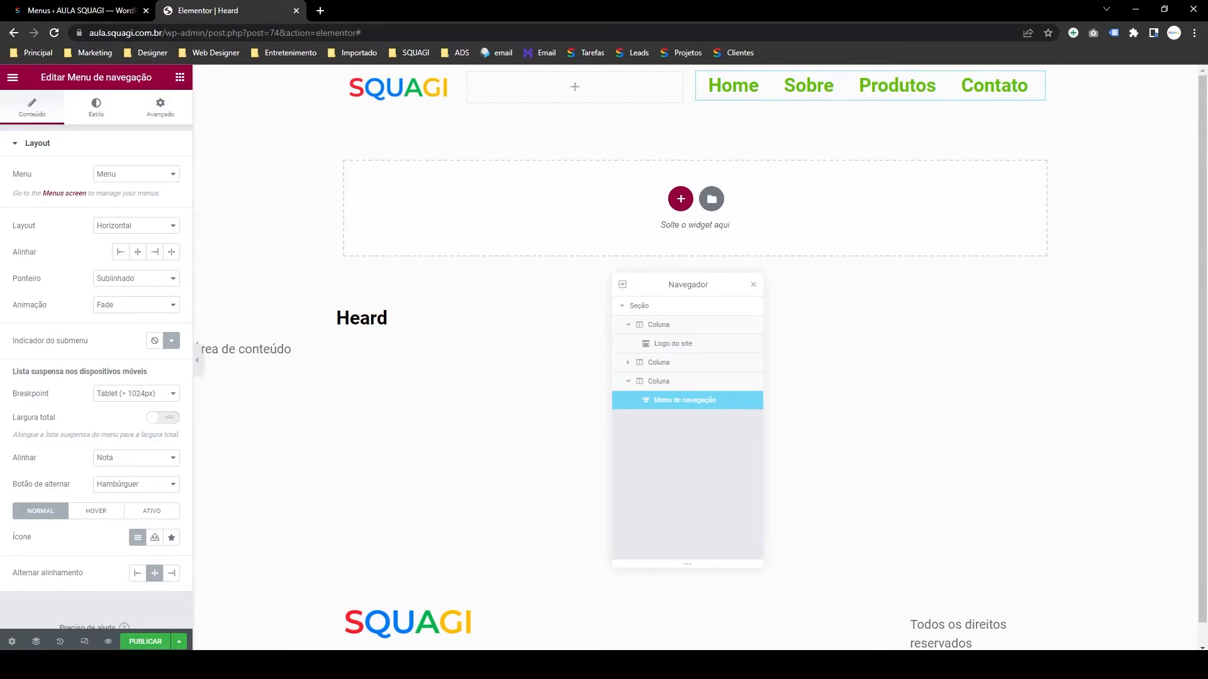
# - Switch to Paint, paste the editor screenshot, and mark the empty middle column, the logo and the menu with red strokes and an arrow
pyautogui.hotkey('alt', 'Tab')
pyautogui.hotkey('ctrl', 'v')
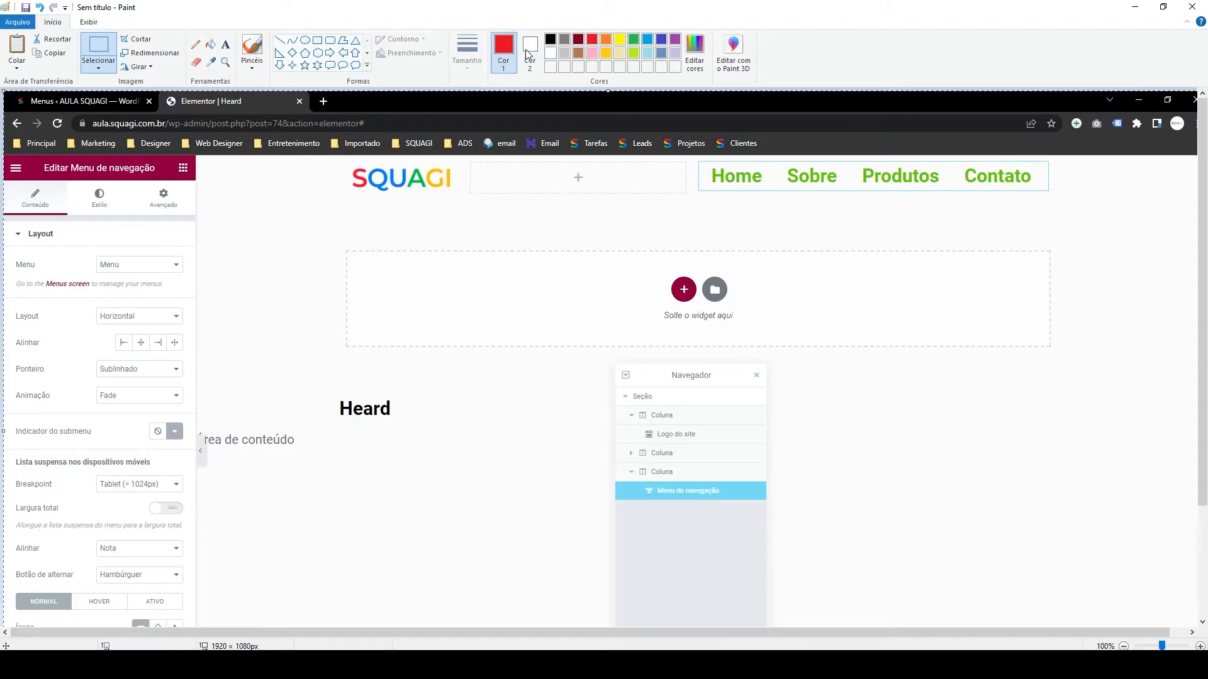
pyautogui.click(251, 46)
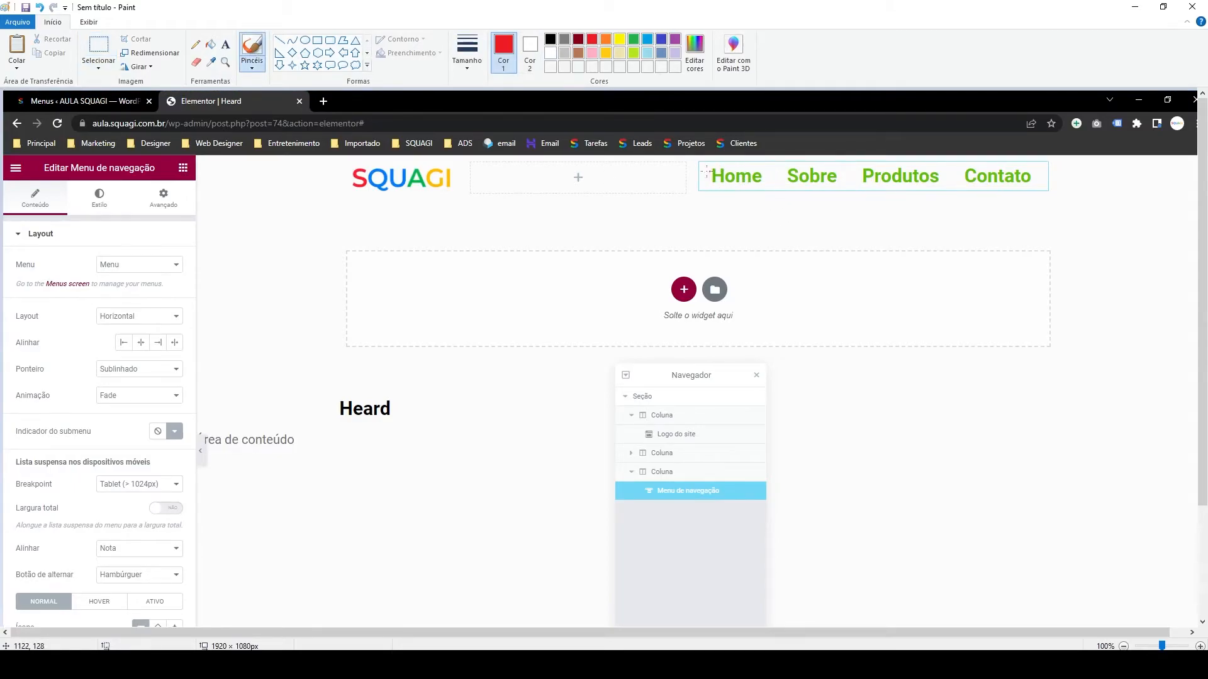
pyautogui.moveTo(469, 163); pyautogui.dragTo(471, 222)
pyautogui.moveTo(689, 167); pyautogui.dragTo(676, 211)
pyautogui.moveTo(493, 180); pyautogui.dragTo(673, 186)
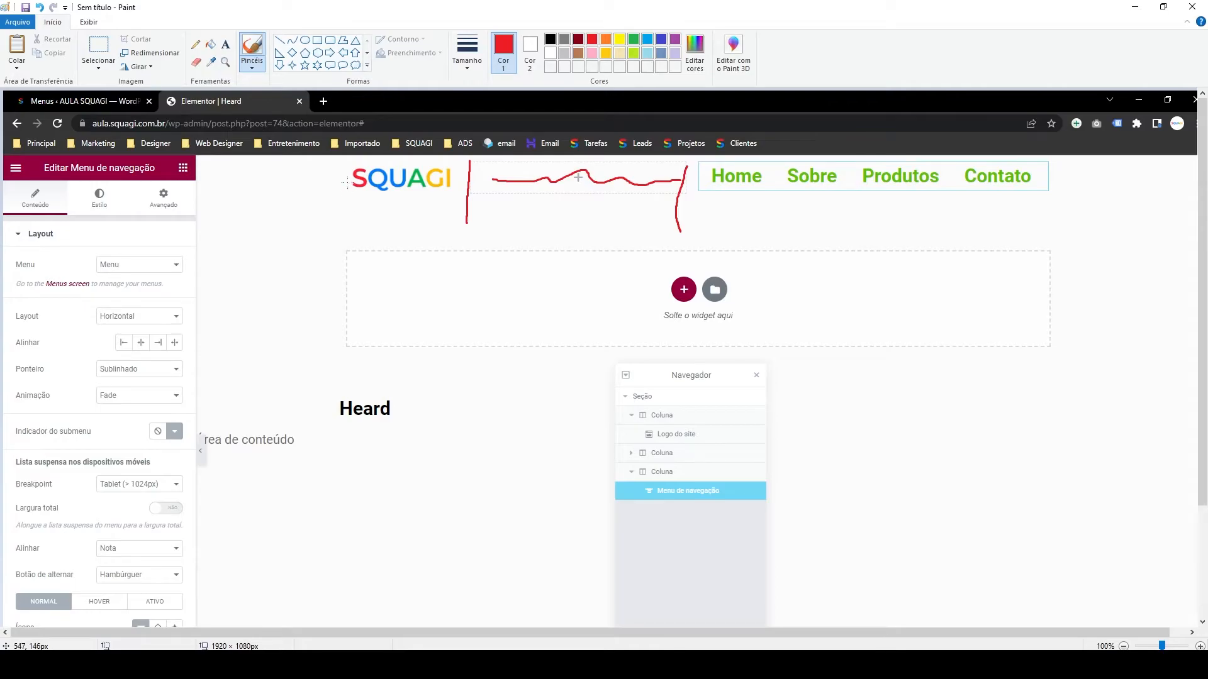
pyautogui.moveTo(361, 204)
pyautogui.mouseDown()
pyautogui.moveTo(447, 202)
pyautogui.moveTo(400, 265)
pyautogui.moveTo(736, 294)
pyautogui.moveTo(844, 260)
pyautogui.moveTo(841, 209)
pyautogui.moveTo(849, 218)
pyautogui.mouseUp()
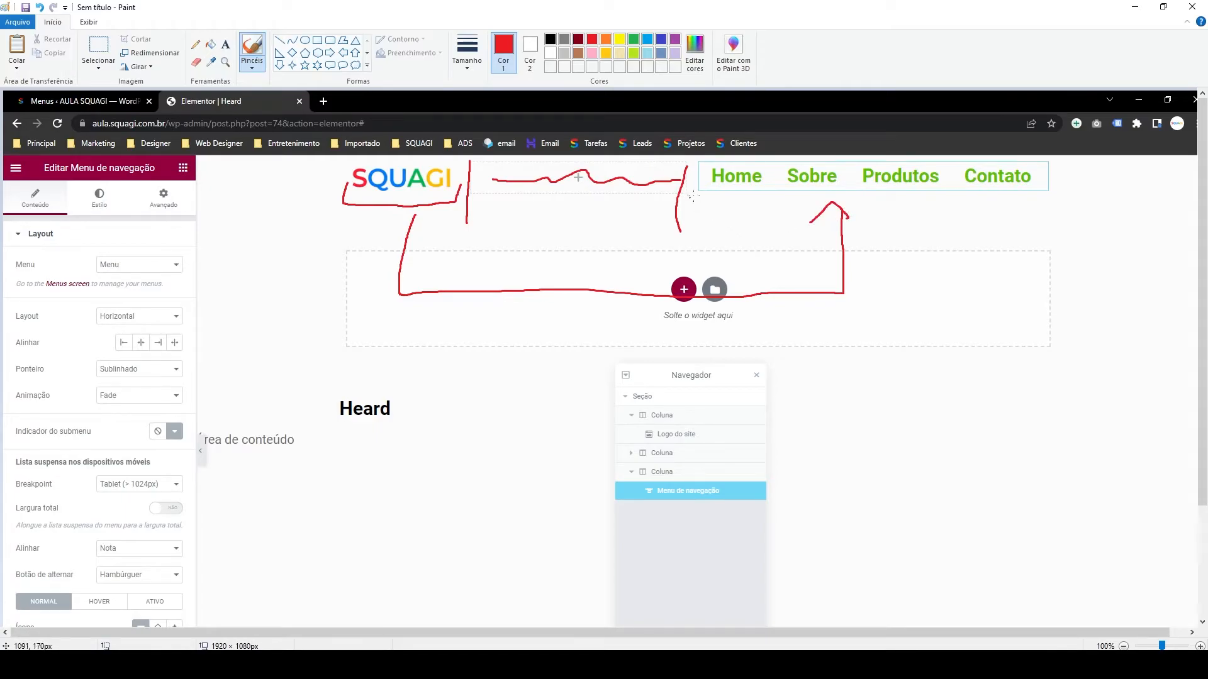
pyautogui.moveTo(690, 191)
pyautogui.mouseDown()
pyautogui.moveTo(686, 232)
pyautogui.moveTo(978, 237)
pyautogui.moveTo(1065, 228)
pyautogui.moveTo(1064, 176)
pyautogui.mouseUp()
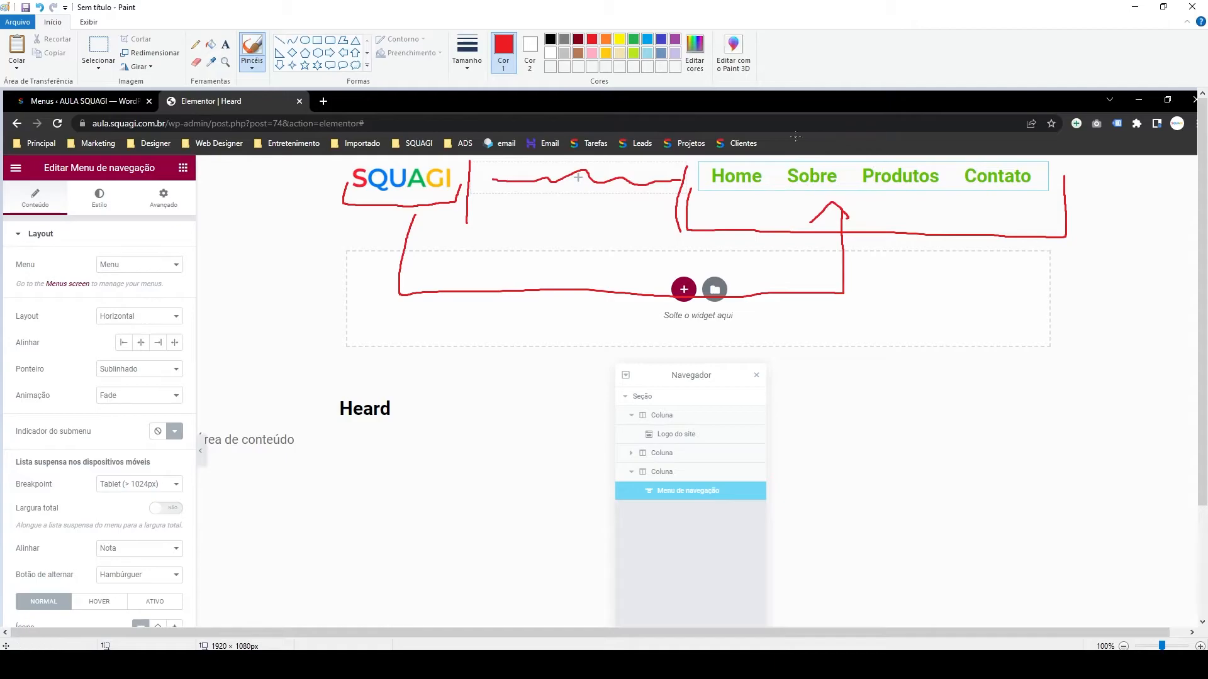
# - Switch back to the Elementor editor and align the navigation menu items to the right
pyautogui.click(146, 665)
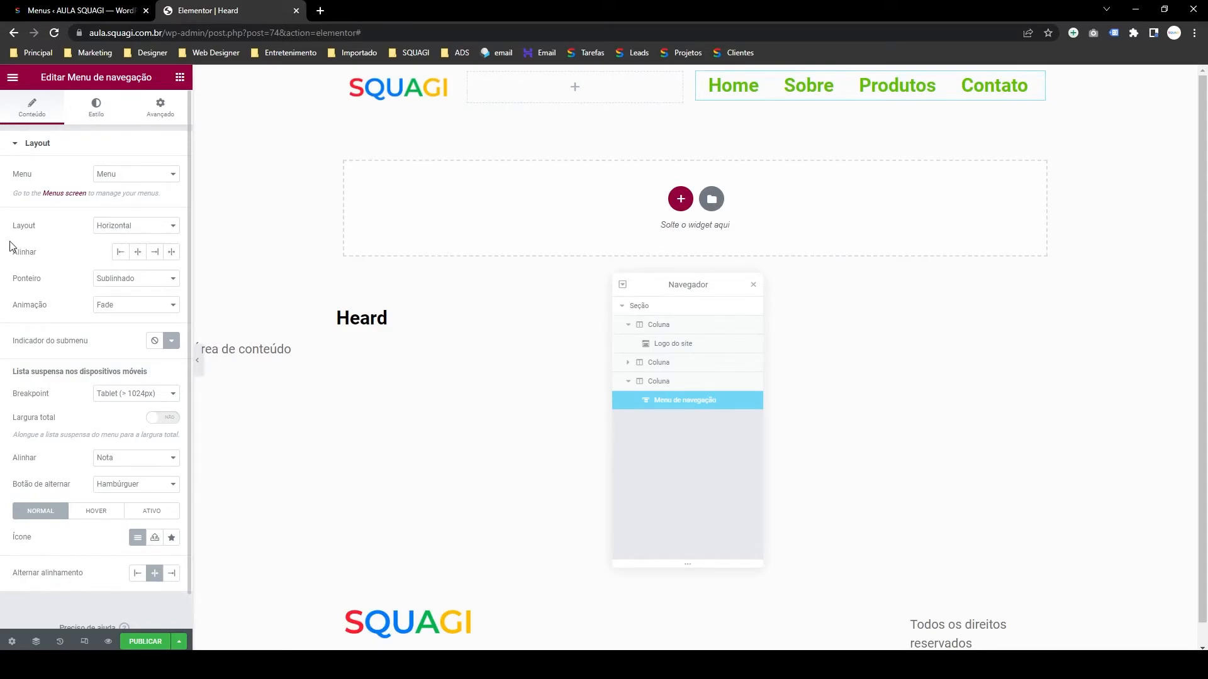
pyautogui.click(155, 251)
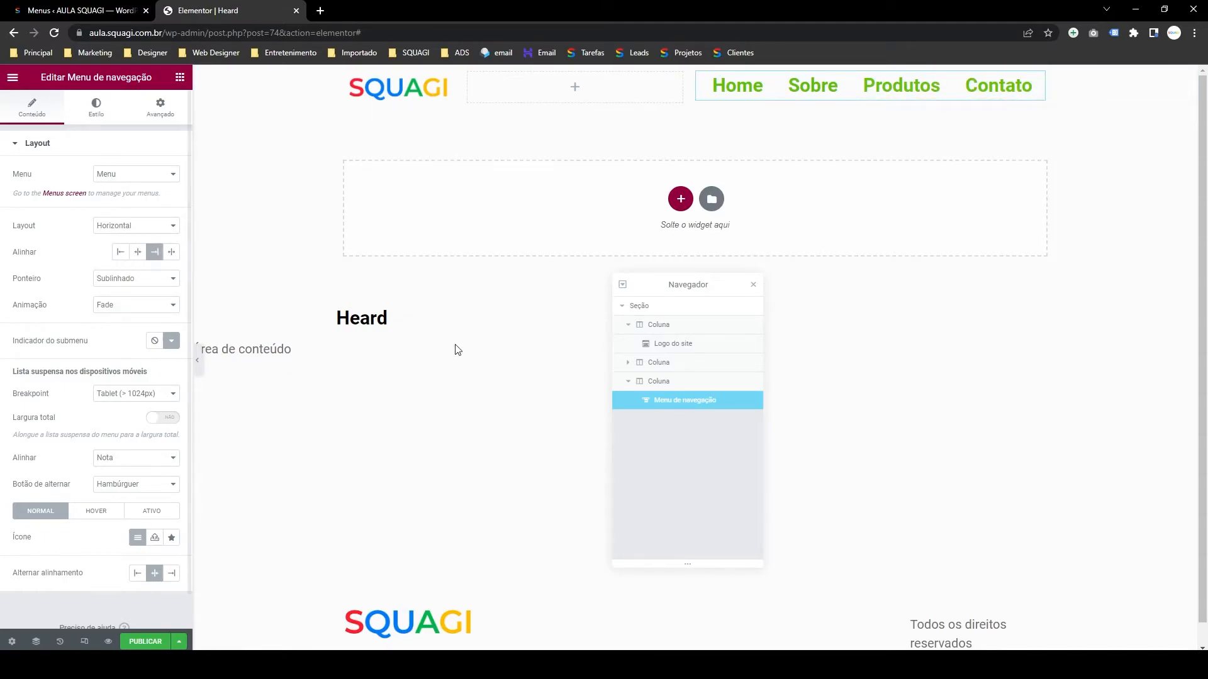
# - Apply a lighter, smaller global typography to the main menu and set its normal text colour to global black
pyautogui.click(106, 119)
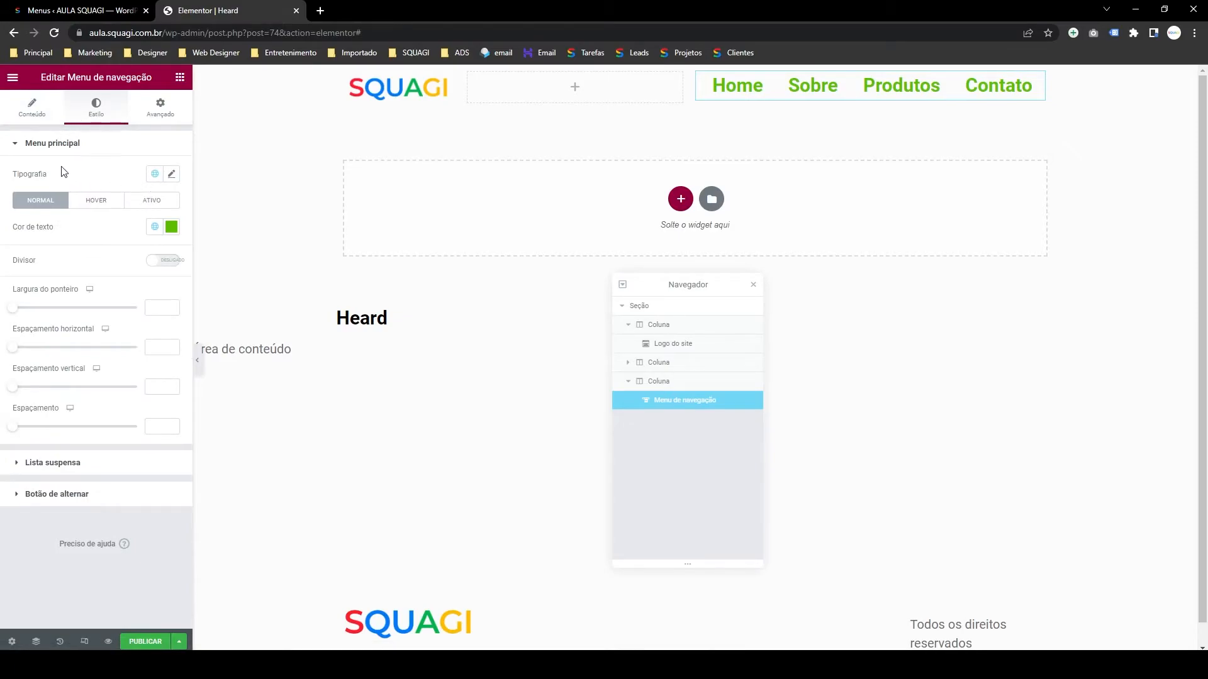
pyautogui.click(153, 177)
pyautogui.click(104, 299)
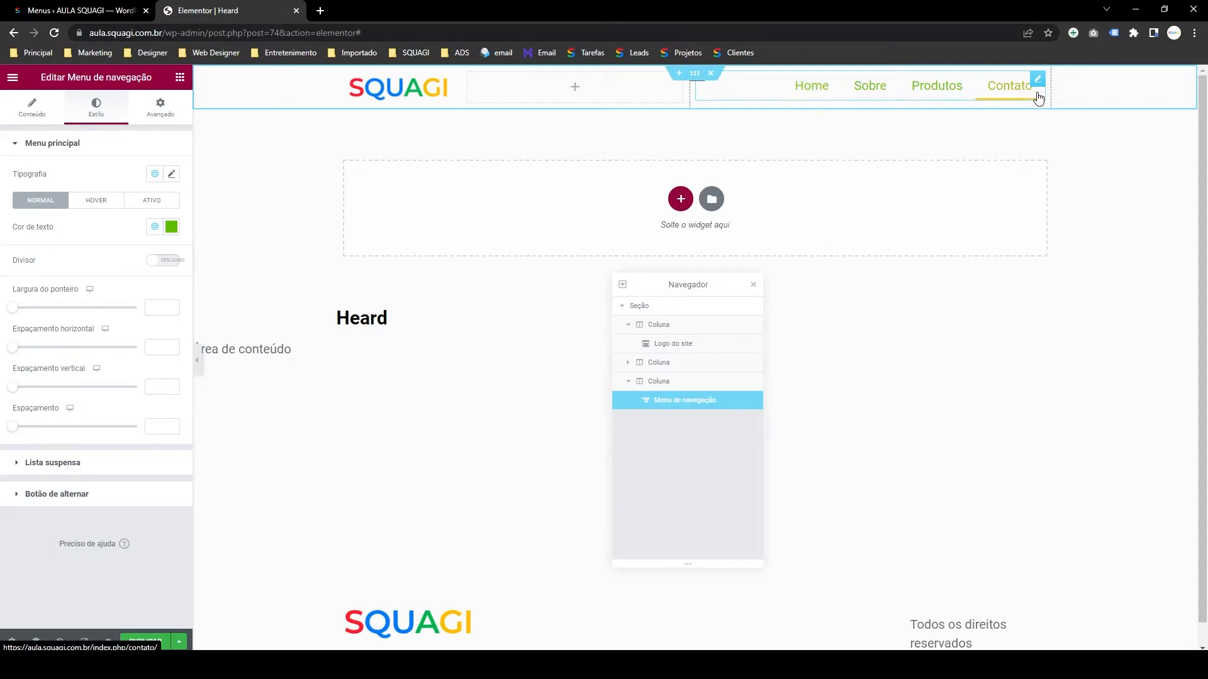
pyautogui.click(155, 227)
pyautogui.click(97, 378)
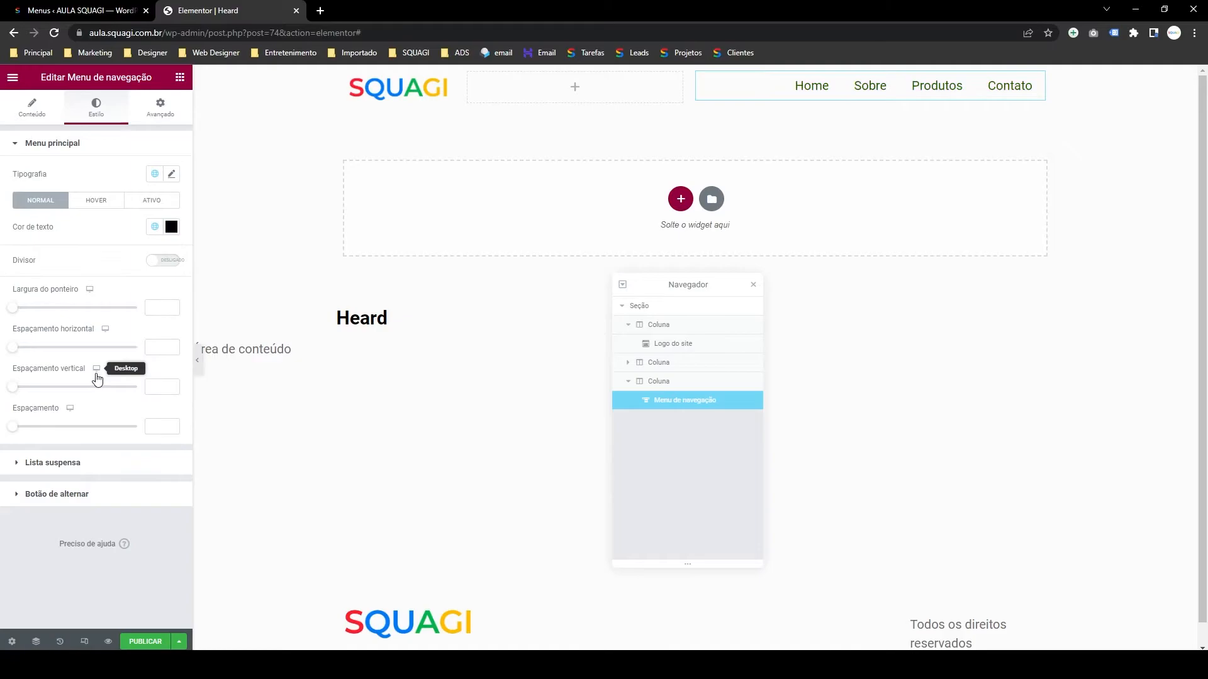
# - Check the menu's hover colours and set the active-state text and pointer colours to global blue
pyautogui.click(109, 208)
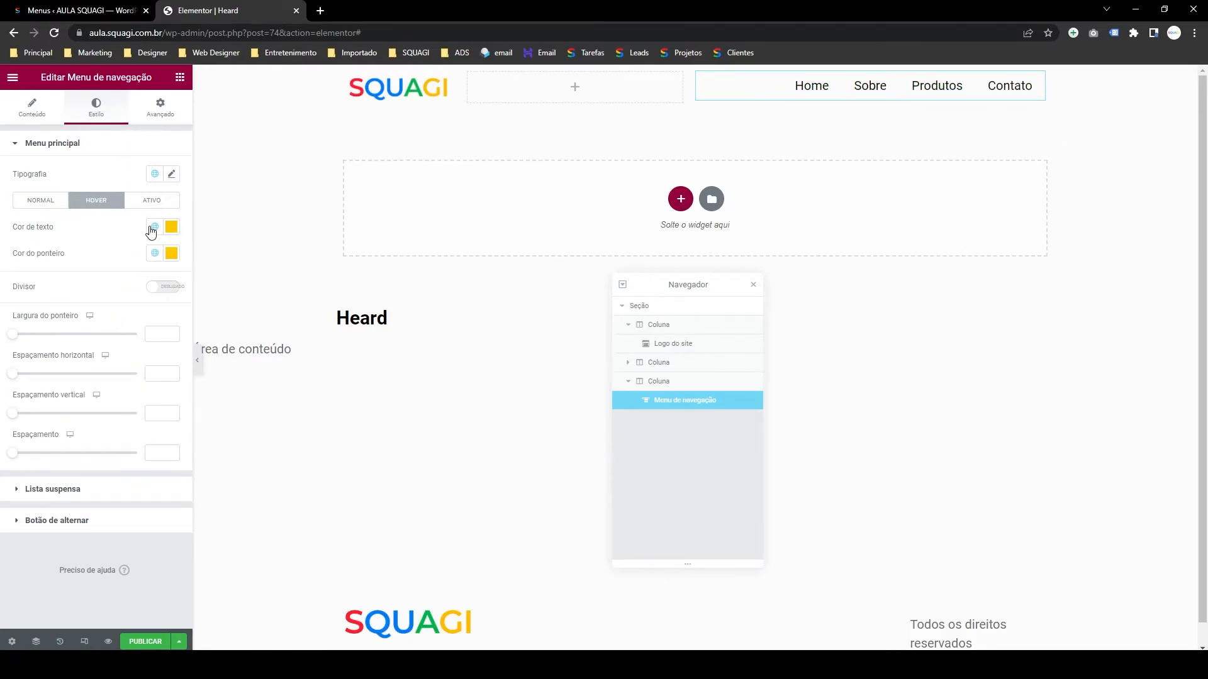
pyautogui.click(152, 231)
pyautogui.click(135, 223)
pyautogui.click(151, 201)
pyautogui.click(154, 227)
pyautogui.click(94, 307)
pyautogui.click(155, 253)
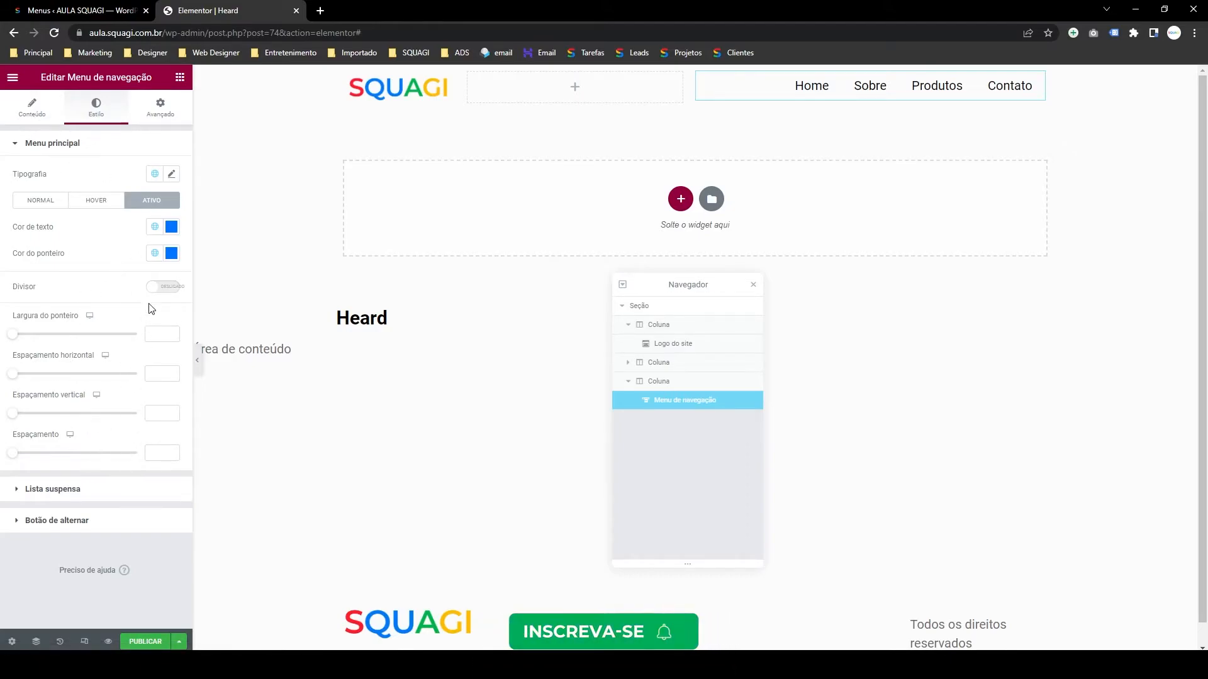
# - Set the navigation menu's pointer style to Linha sobre o texto
pyautogui.click(32, 108)
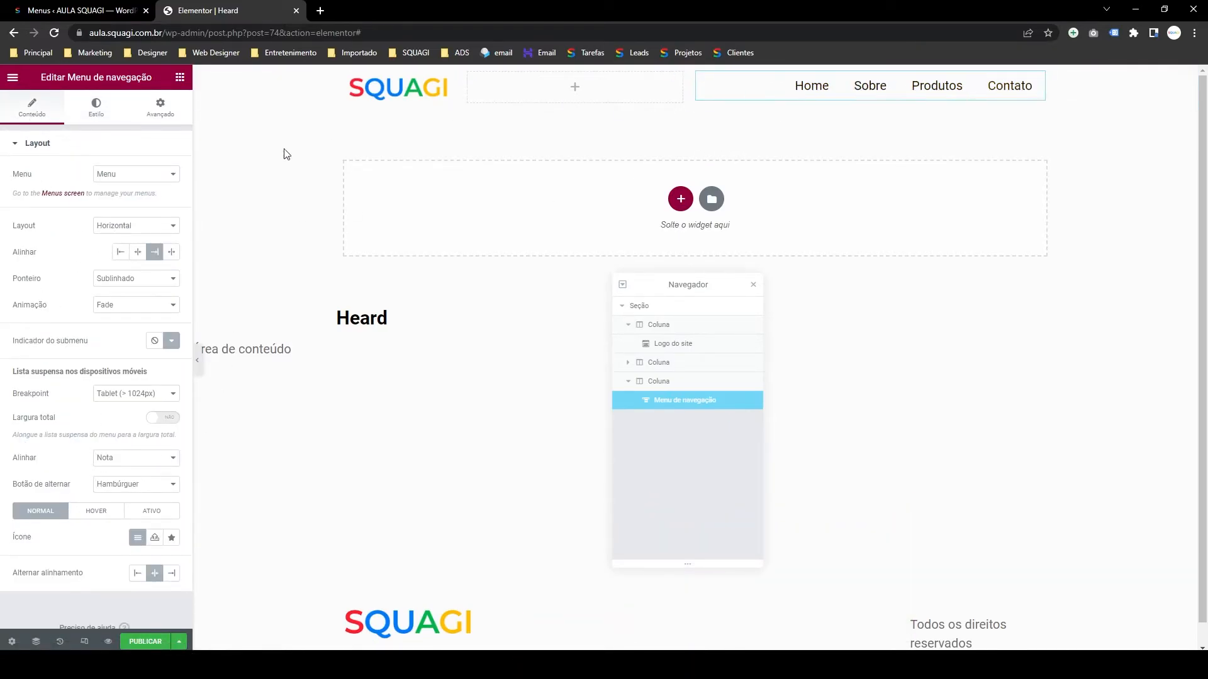
pyautogui.click(133, 279)
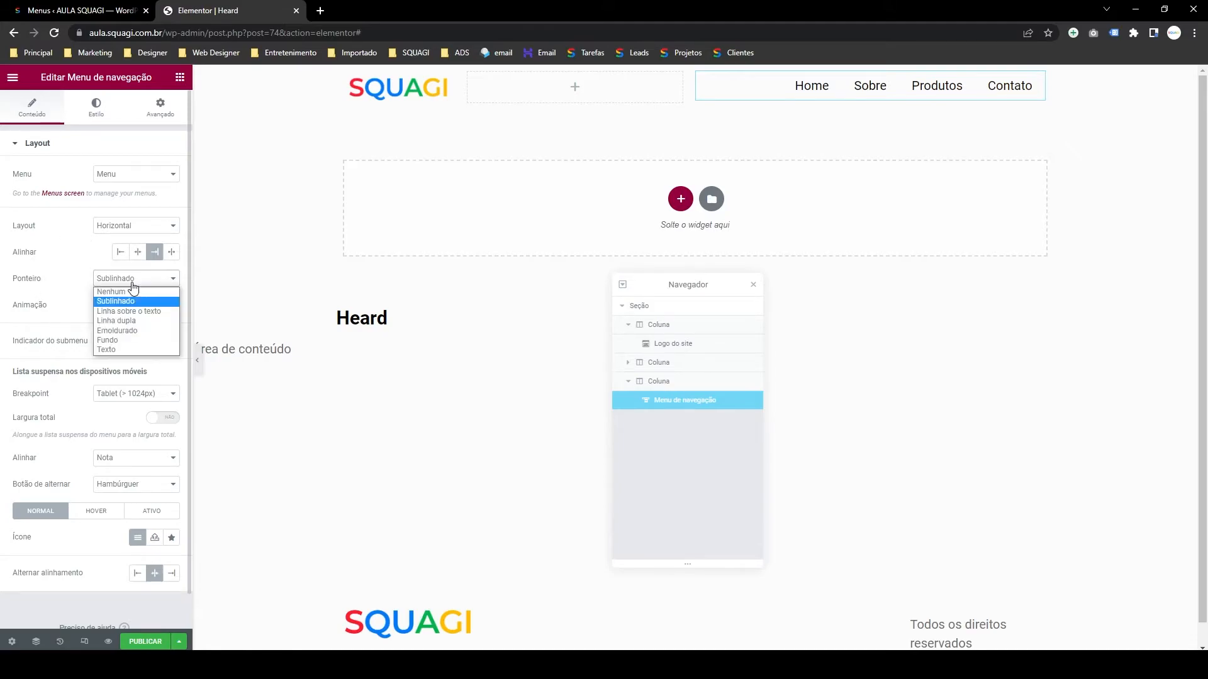
pyautogui.click(139, 311)
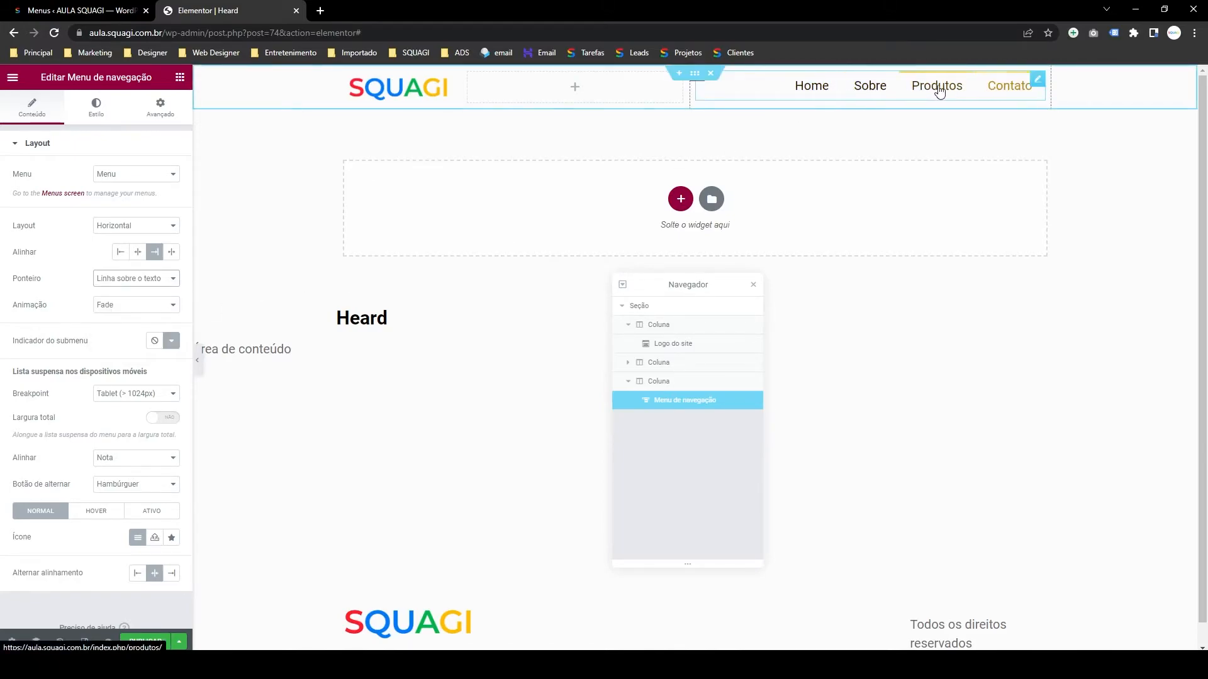
# - Try the Linha dupla, Emoldurado, Fundo and Texto pointer styles in turn on the navigation menu
pyautogui.click(119, 280)
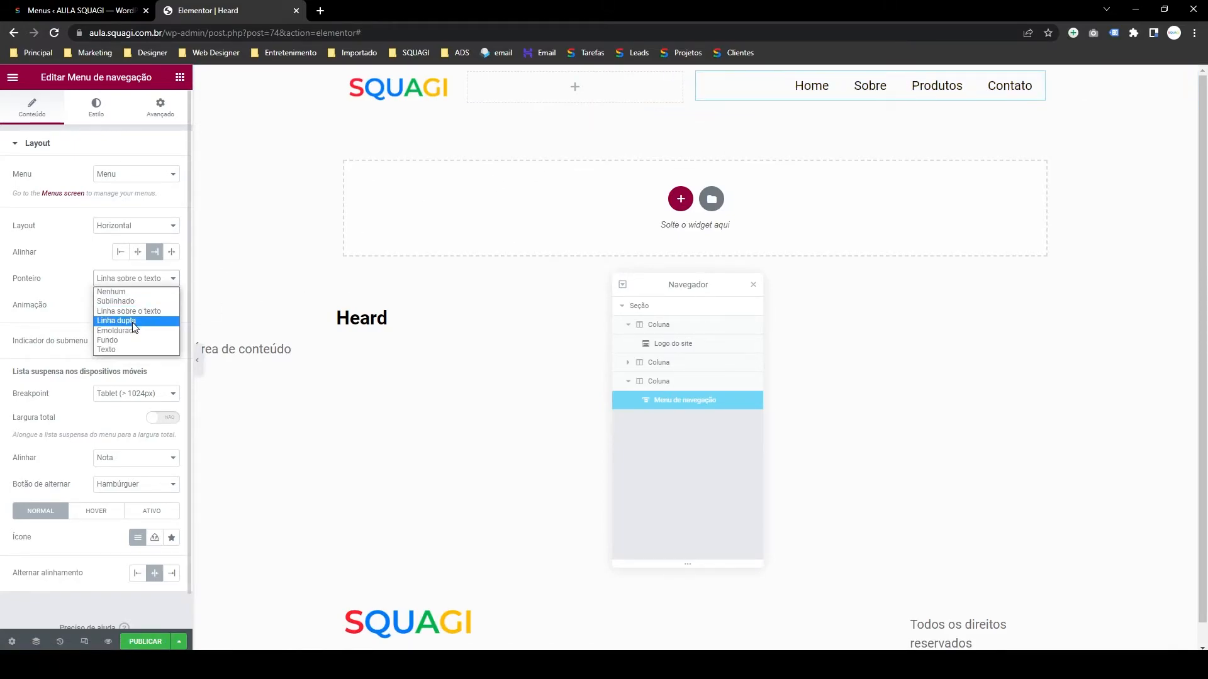
pyautogui.click(133, 322)
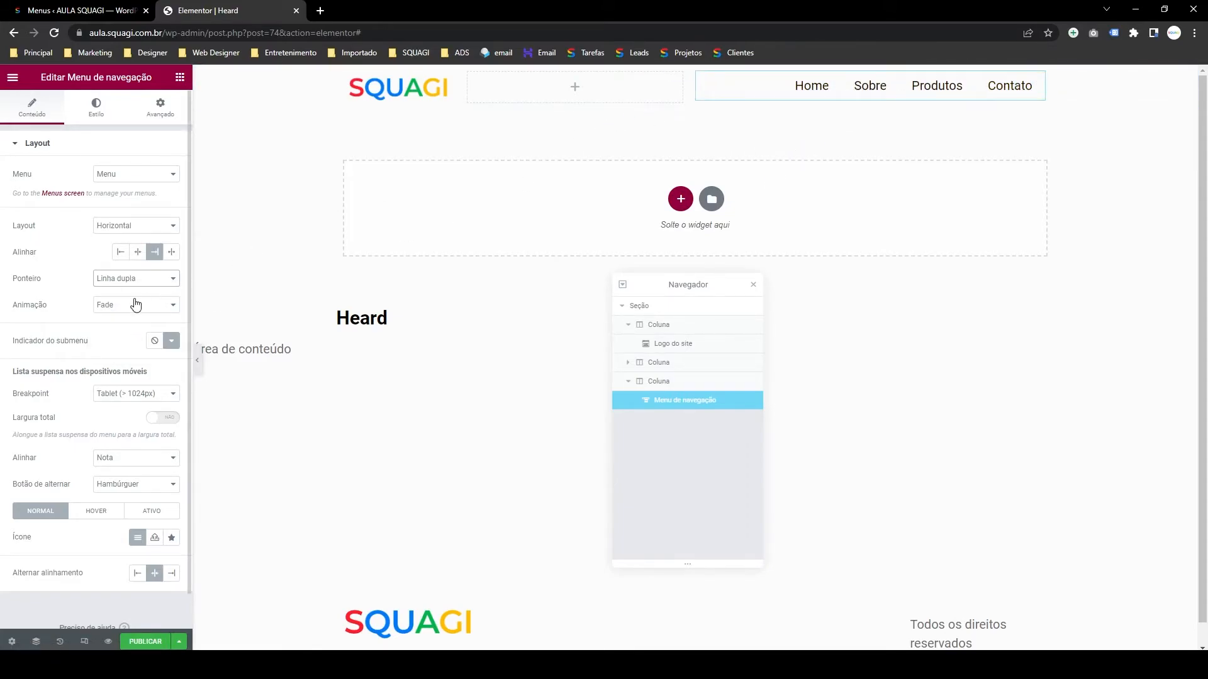
pyautogui.click(132, 279)
pyautogui.click(133, 333)
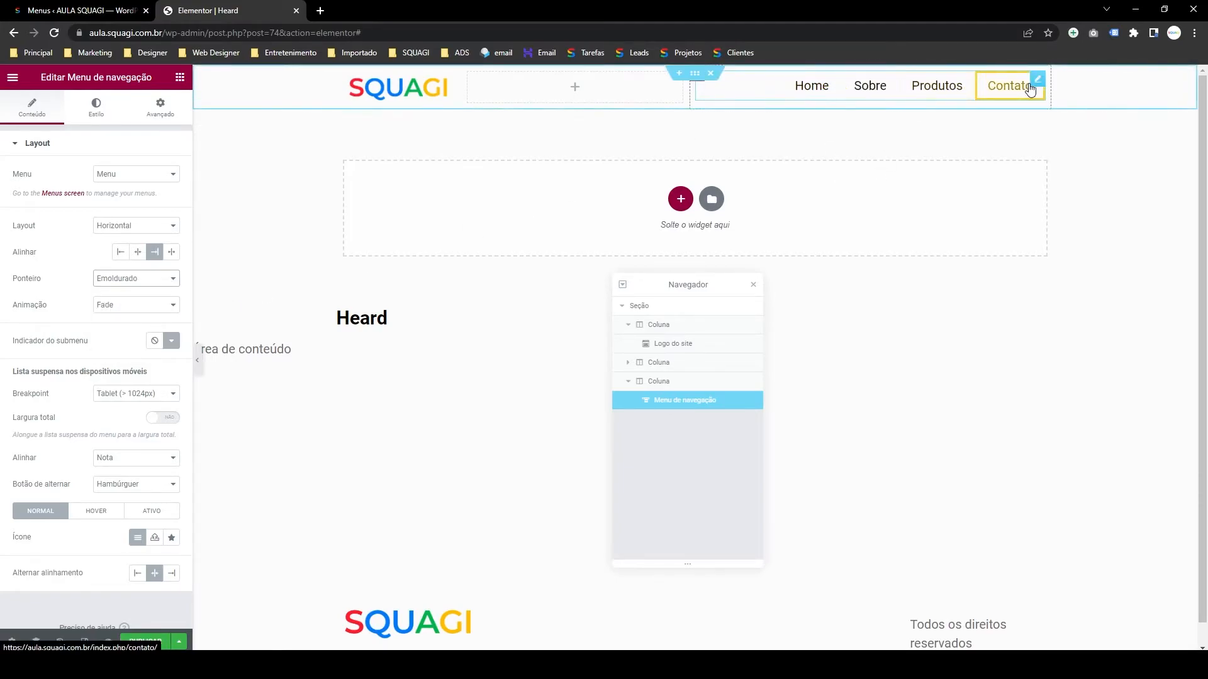
pyautogui.click(154, 279)
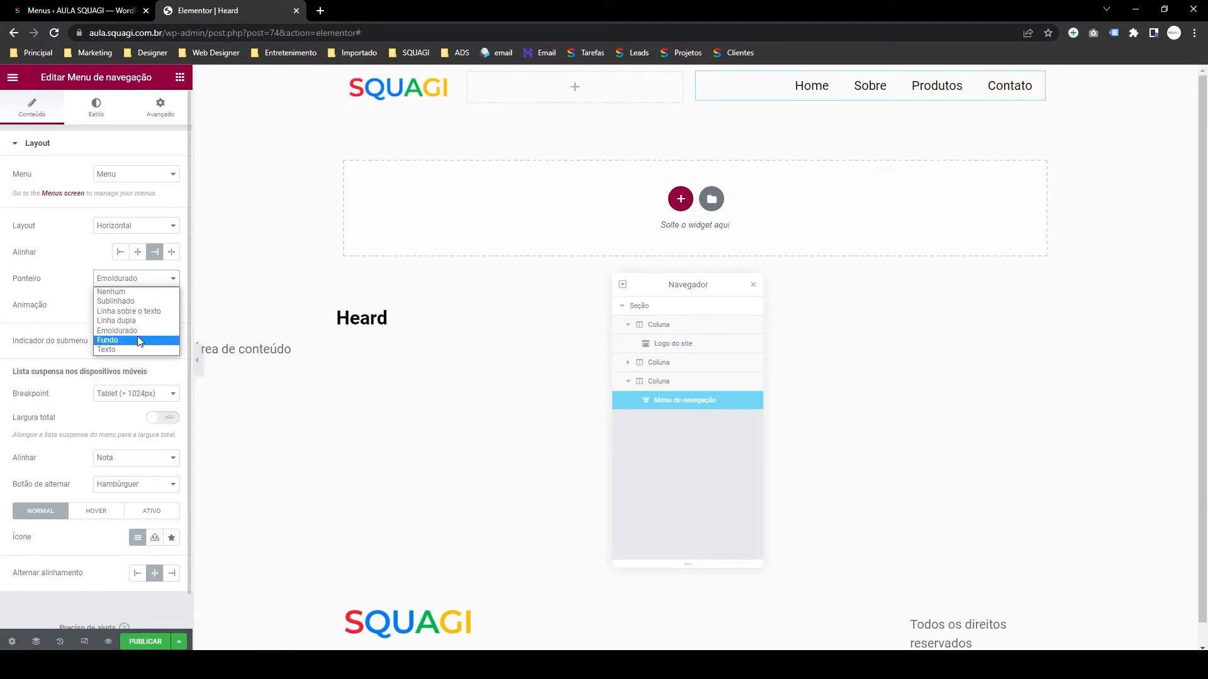
pyautogui.click(139, 342)
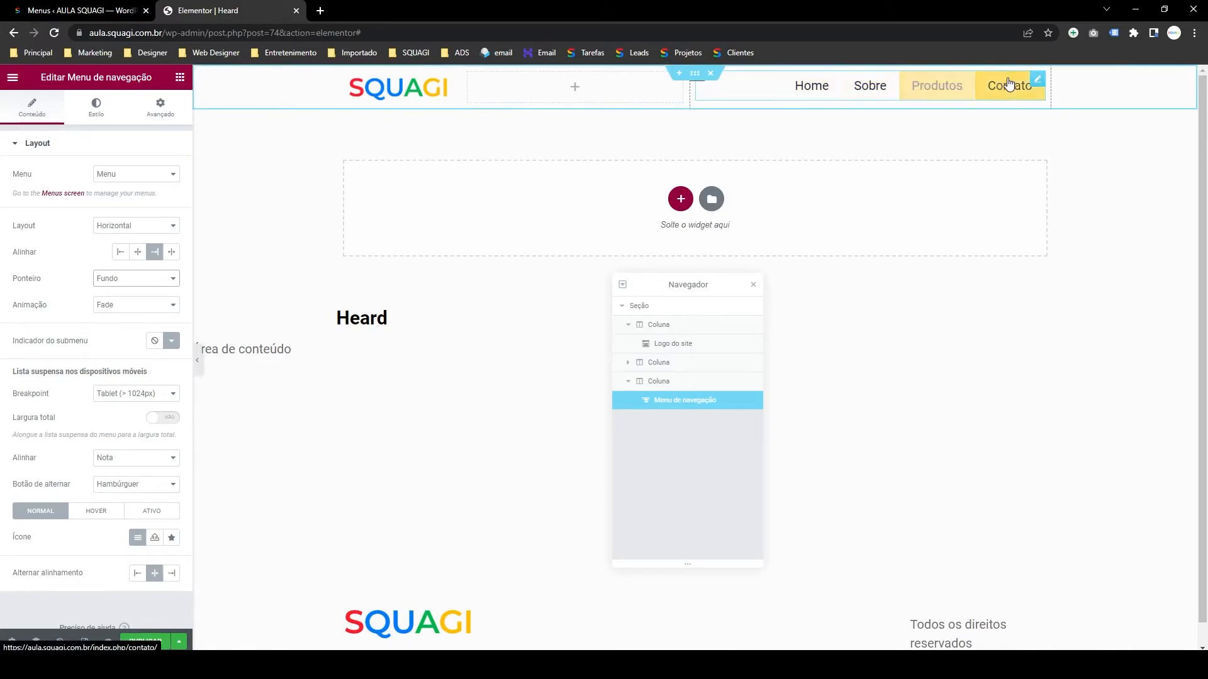
pyautogui.click(145, 279)
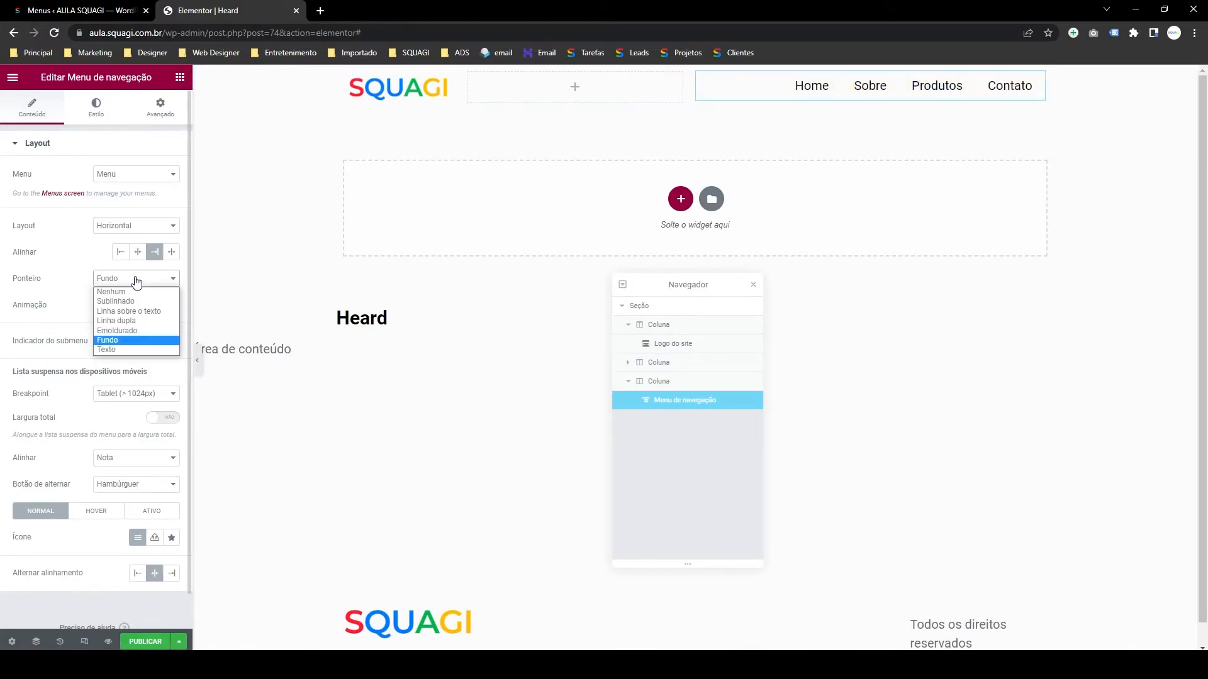
pyautogui.click(114, 351)
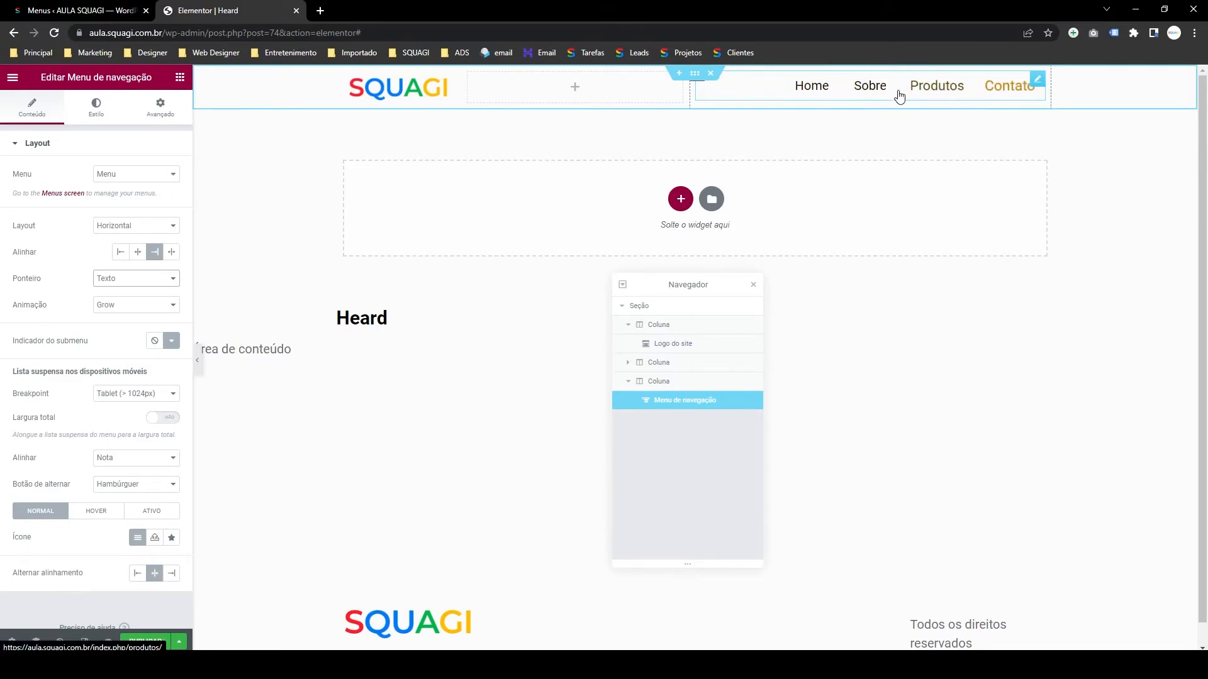
# - Try the navigation menu with its pointer style set to Nenhum, and return it to Texto
pyautogui.click(107, 279)
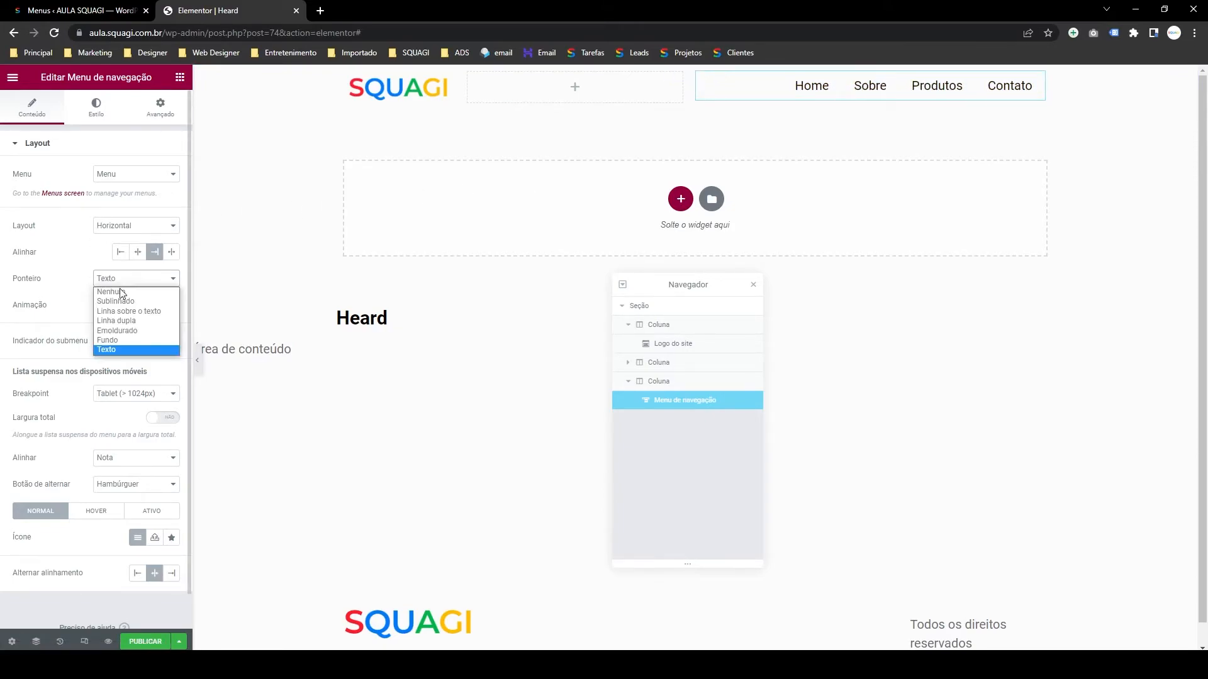
pyautogui.click(123, 287)
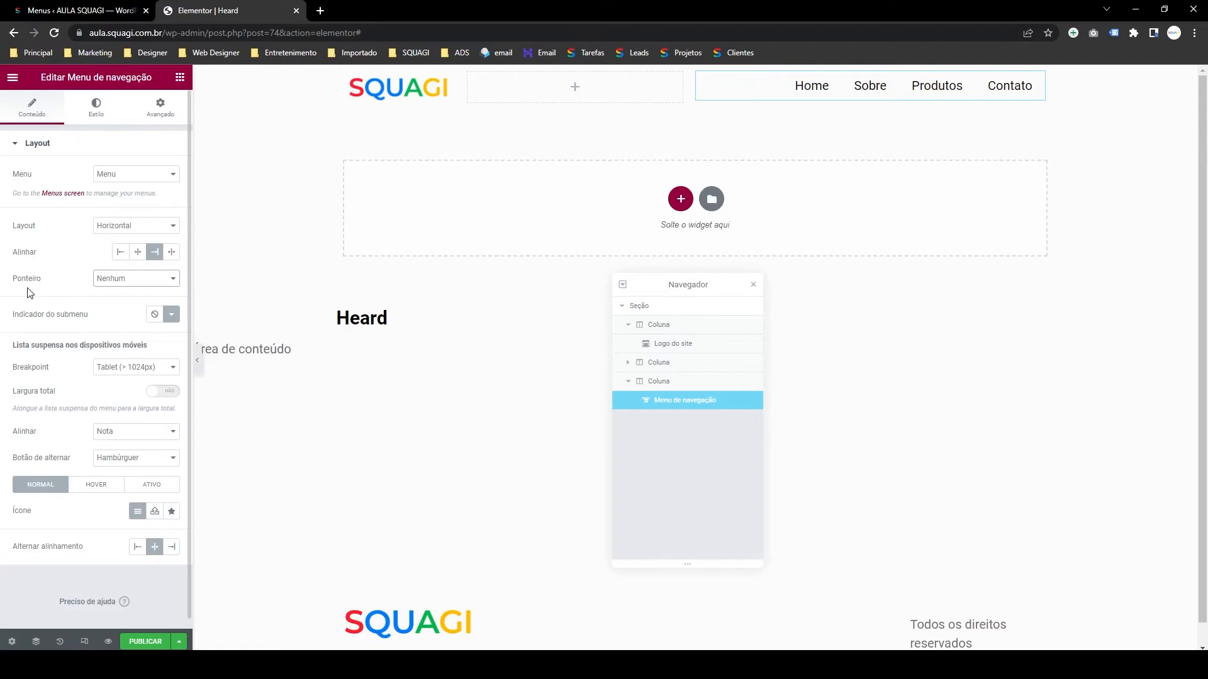
pyautogui.click(131, 286)
pyautogui.click(129, 287)
pyautogui.click(139, 281)
pyautogui.click(116, 350)
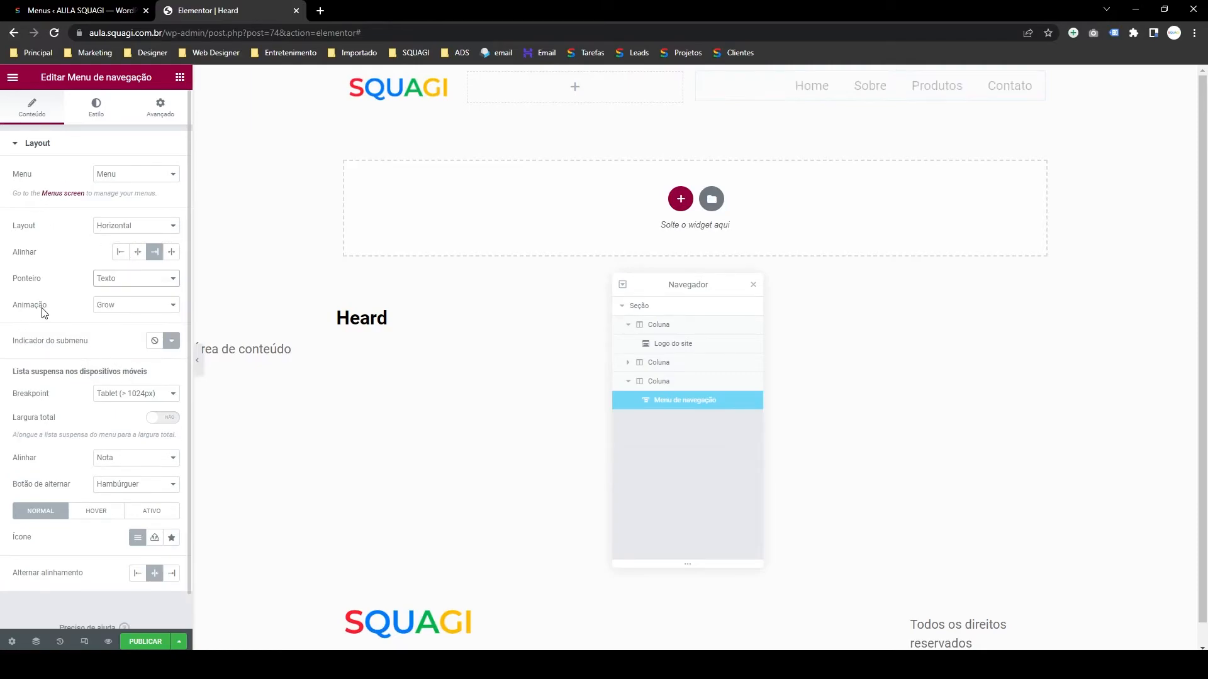
# - Try the Rotate and Skew animations on the menu's text pointer, and set the pointer style to Nenhum
pyautogui.click(122, 308)
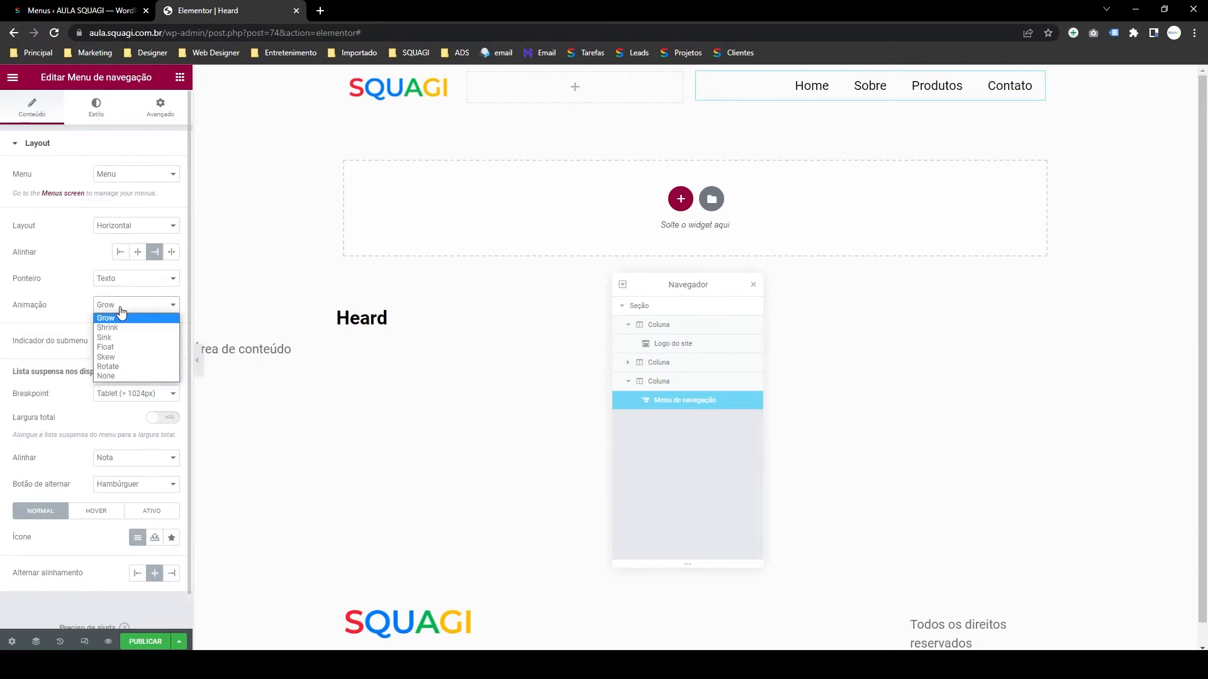
pyautogui.click(127, 367)
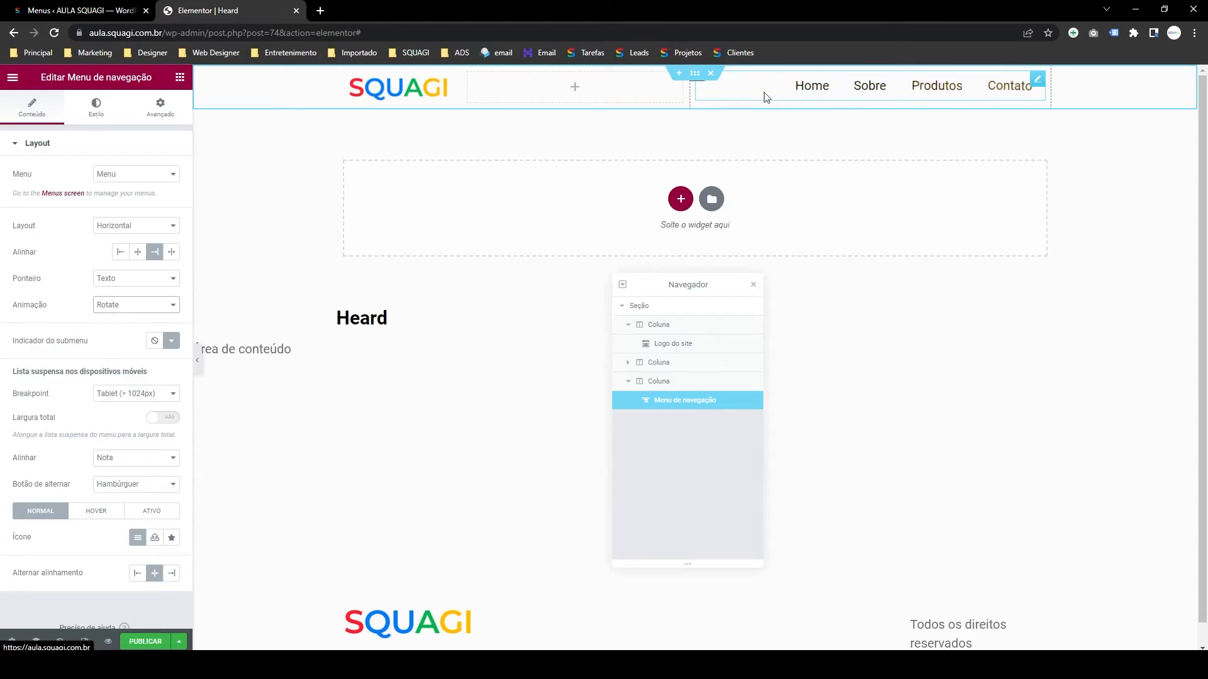
pyautogui.click(132, 307)
pyautogui.click(104, 356)
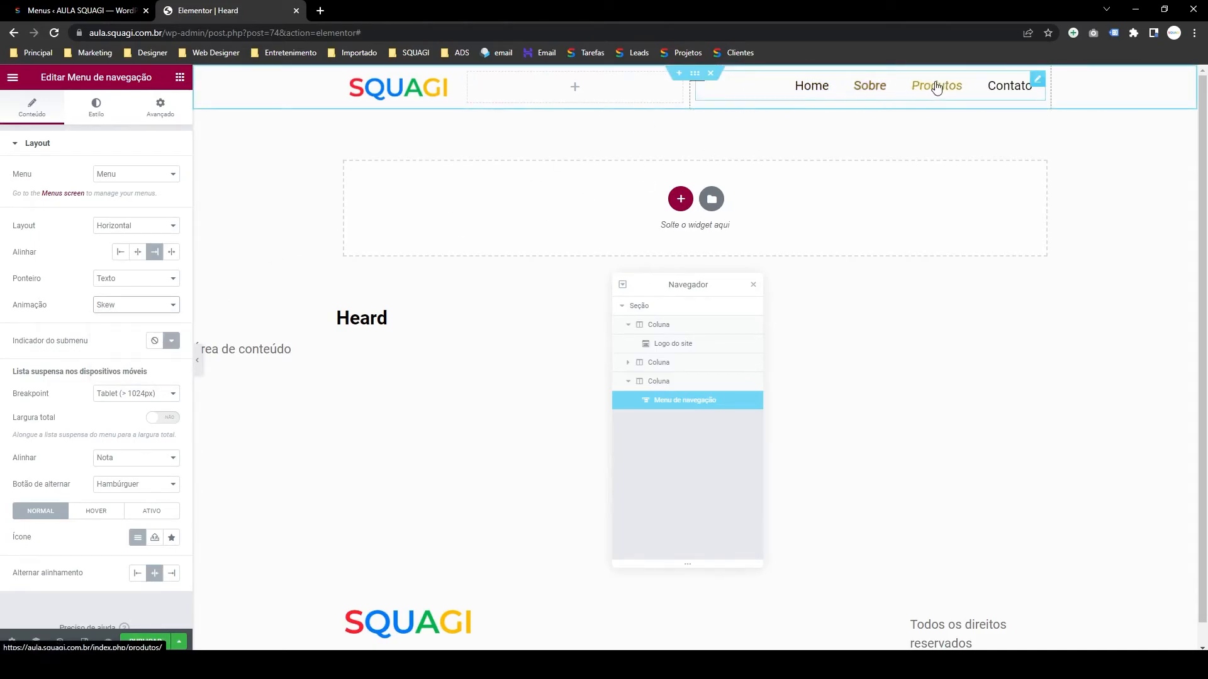
pyautogui.click(132, 283)
pyautogui.click(116, 293)
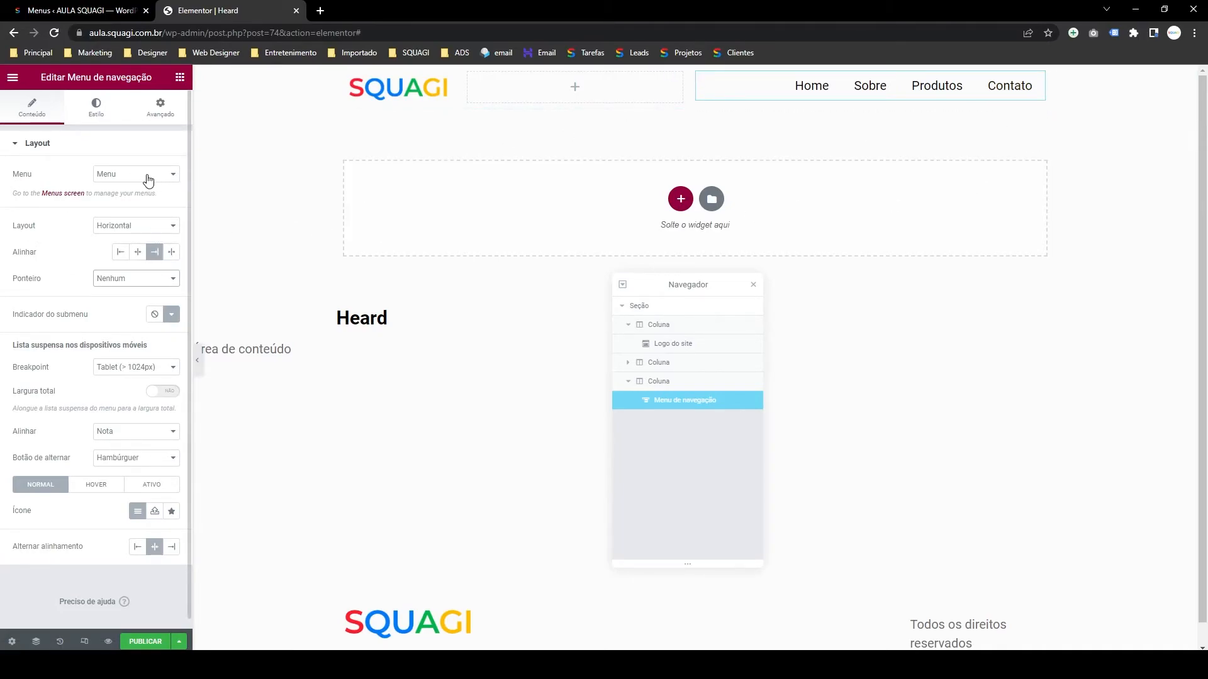
# - Check the menu's name on the WordPress Menus page and return to the Elementor editor
pyautogui.click(103, 10)
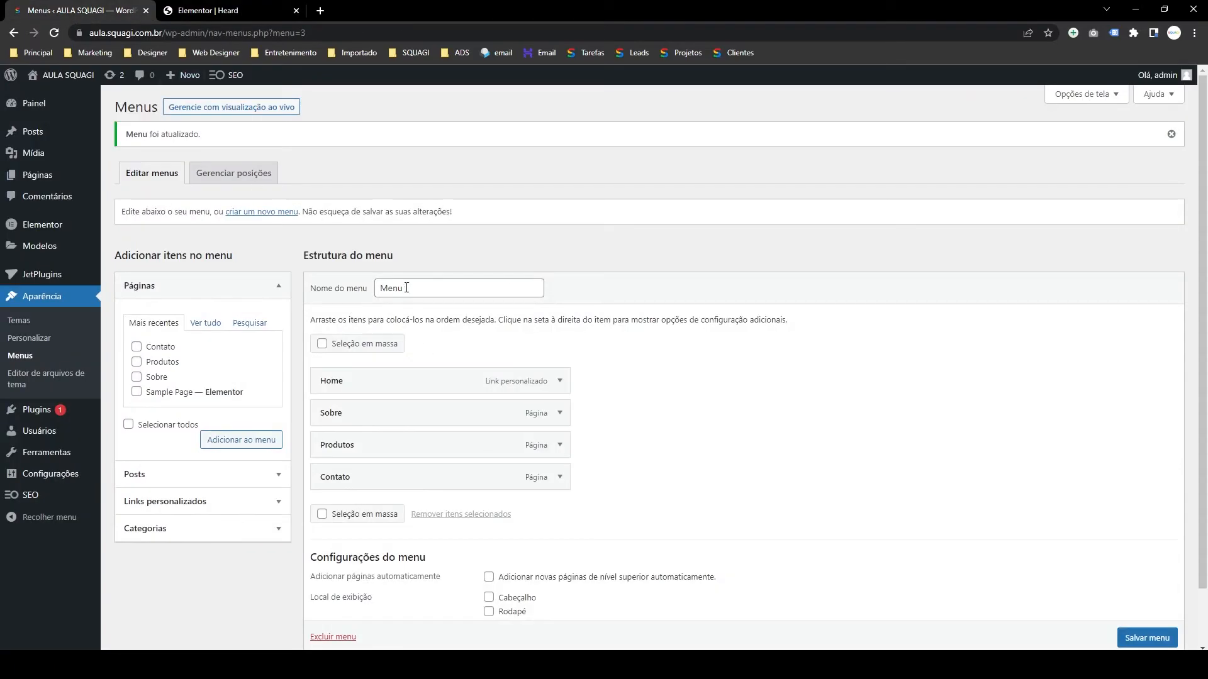
pyautogui.click(235, 9)
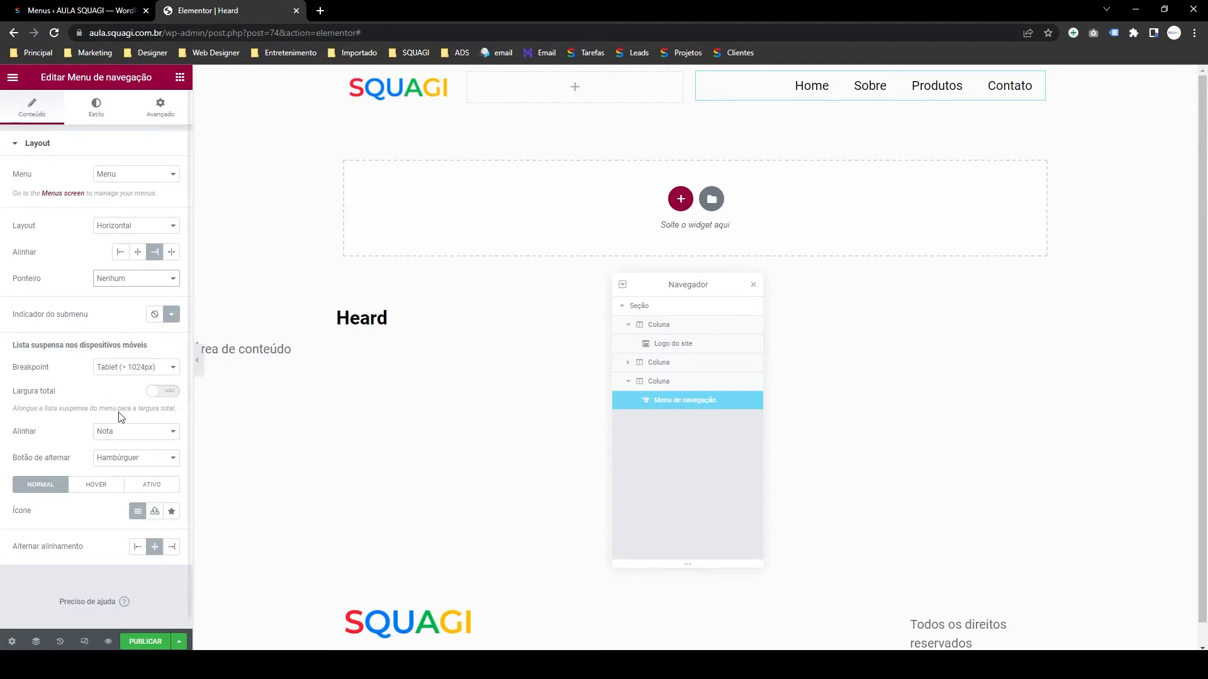
# - Select Tablet (> 1024px) as the breakpoint for the navigation menu's mobile dropdown
pyautogui.scroll(-1, 63, 407)
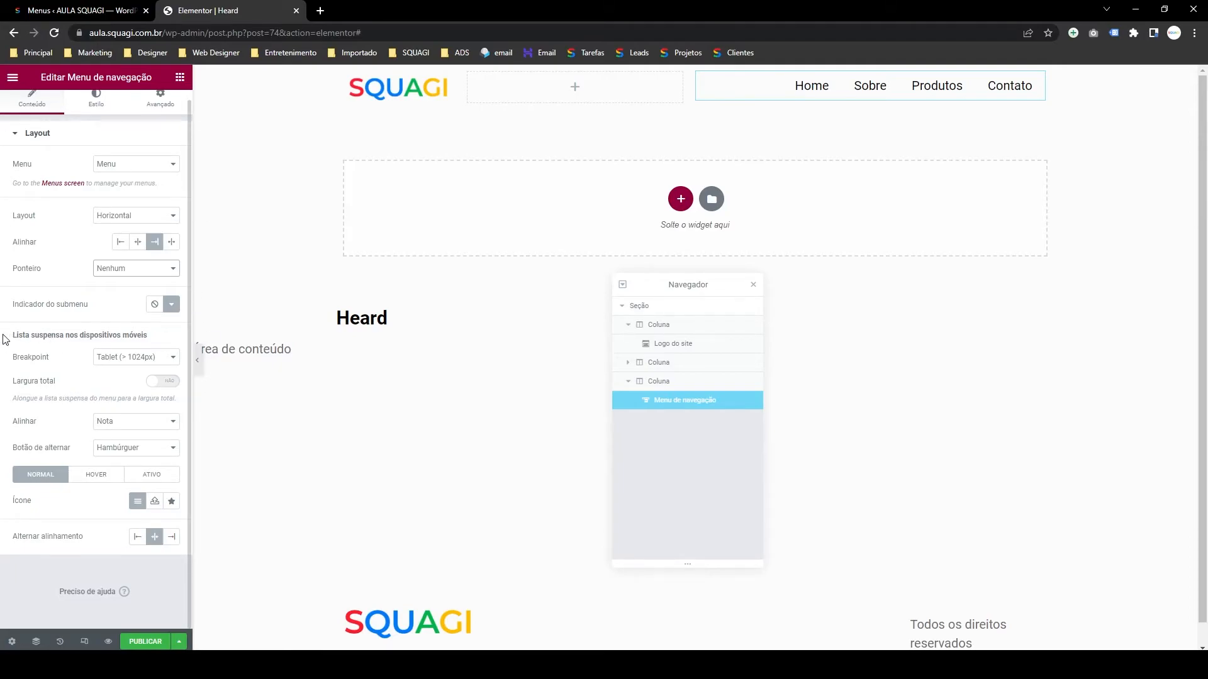
pyautogui.moveTo(44, 331); pyautogui.dragTo(162, 333)
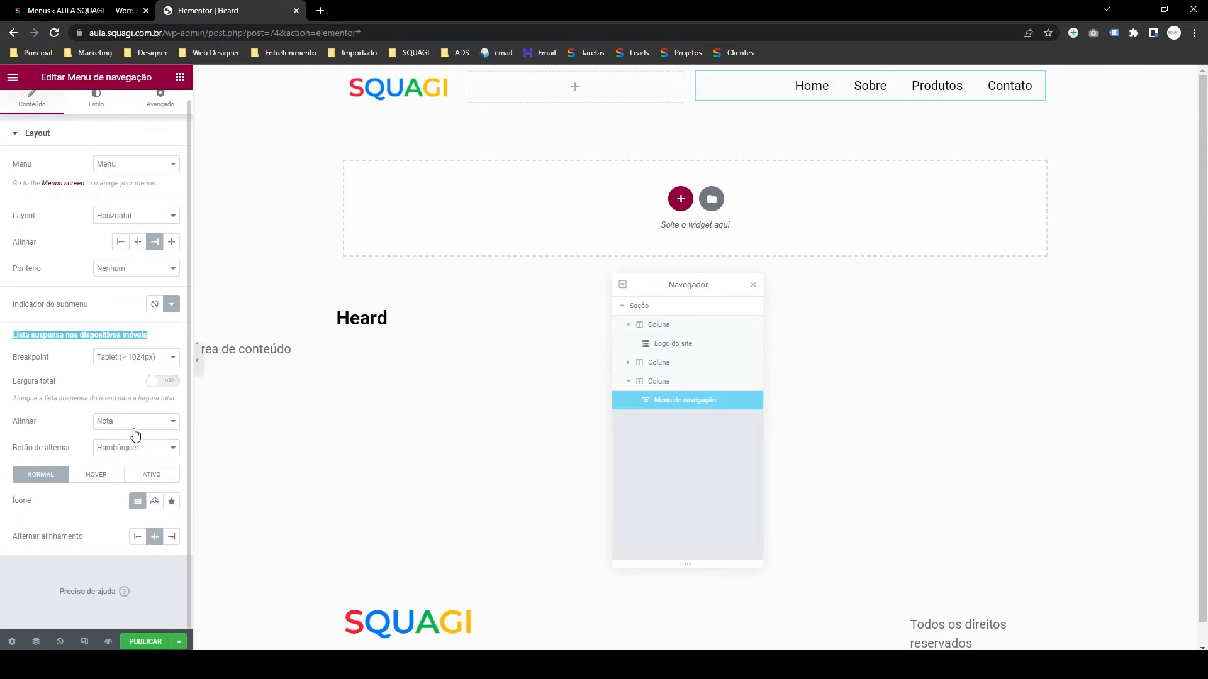
pyautogui.click(150, 363)
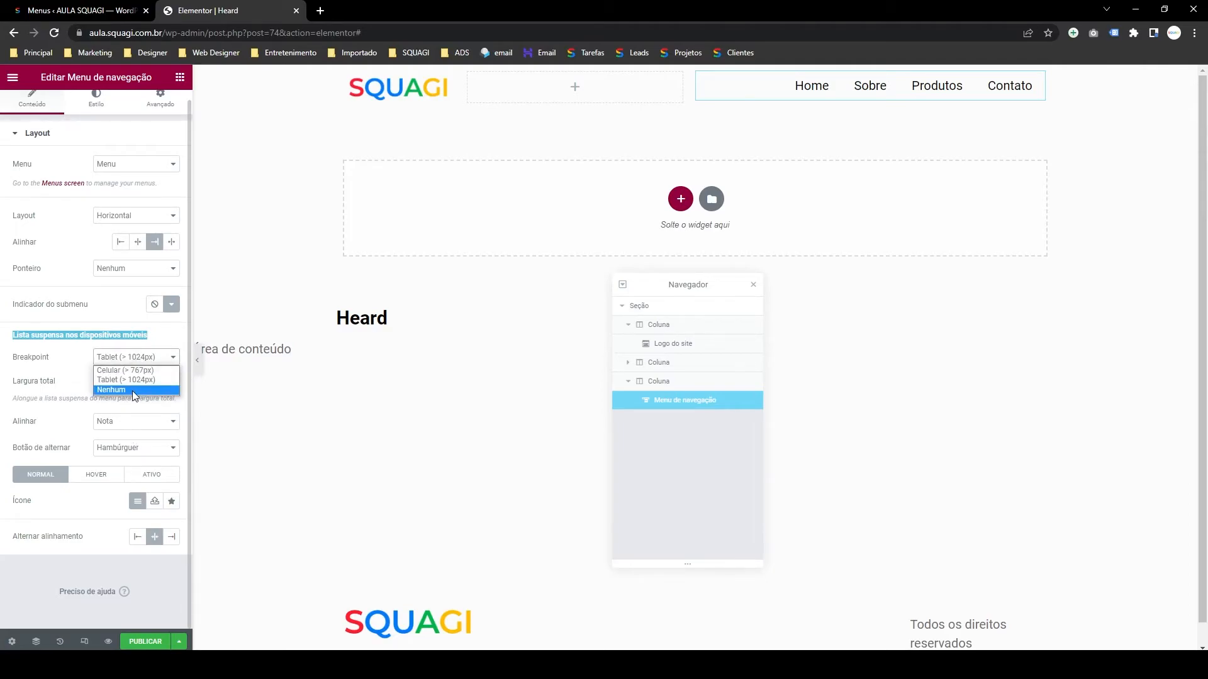
pyautogui.click(134, 381)
pyautogui.click(163, 383)
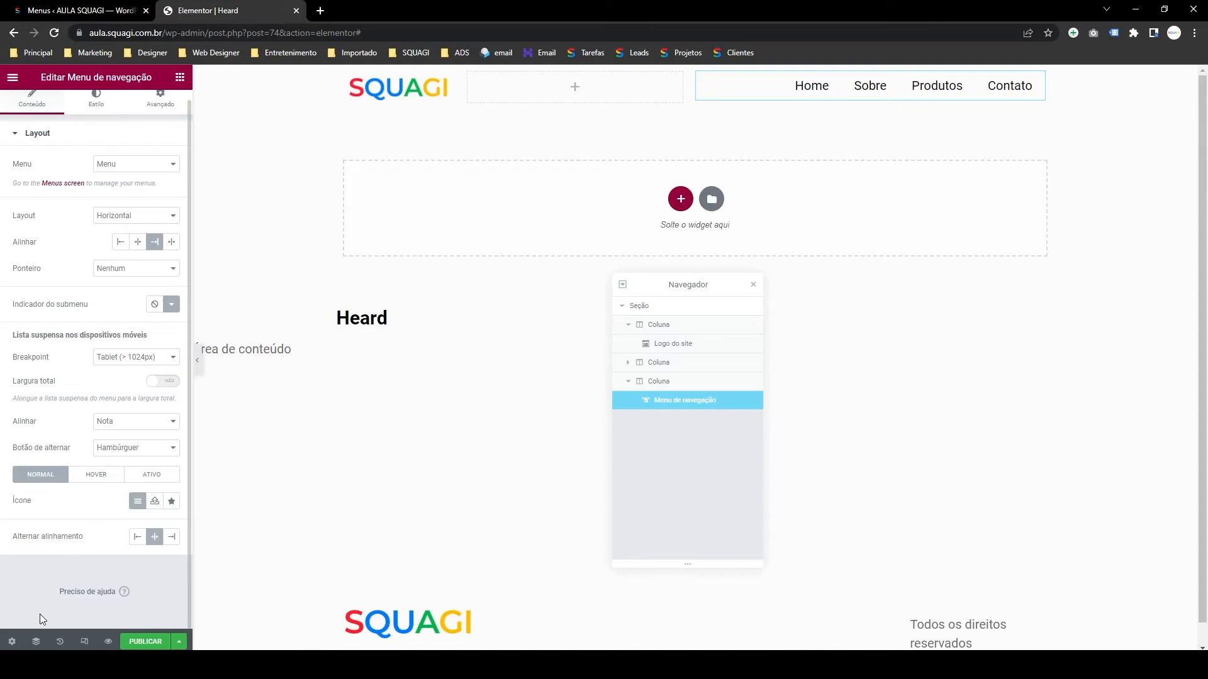
# - Preview the header in the Celular view with the Navigator moved clear of it, and expand the hamburger menu
pyautogui.click(84, 642)
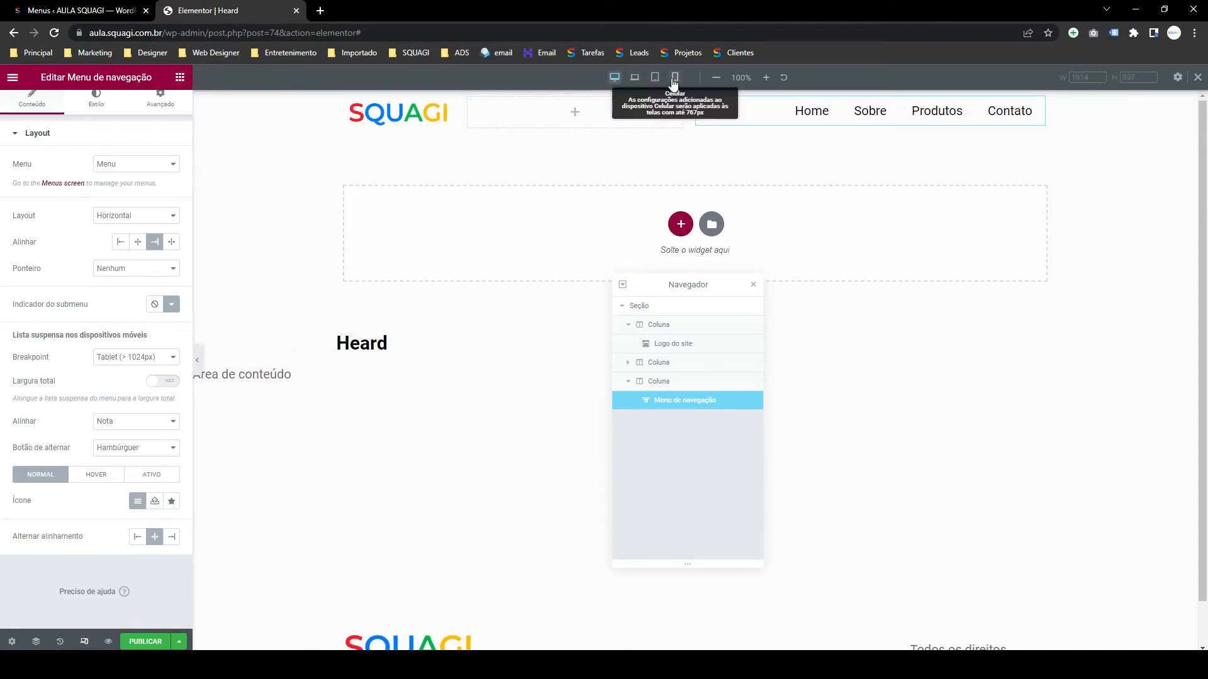
pyautogui.click(674, 77)
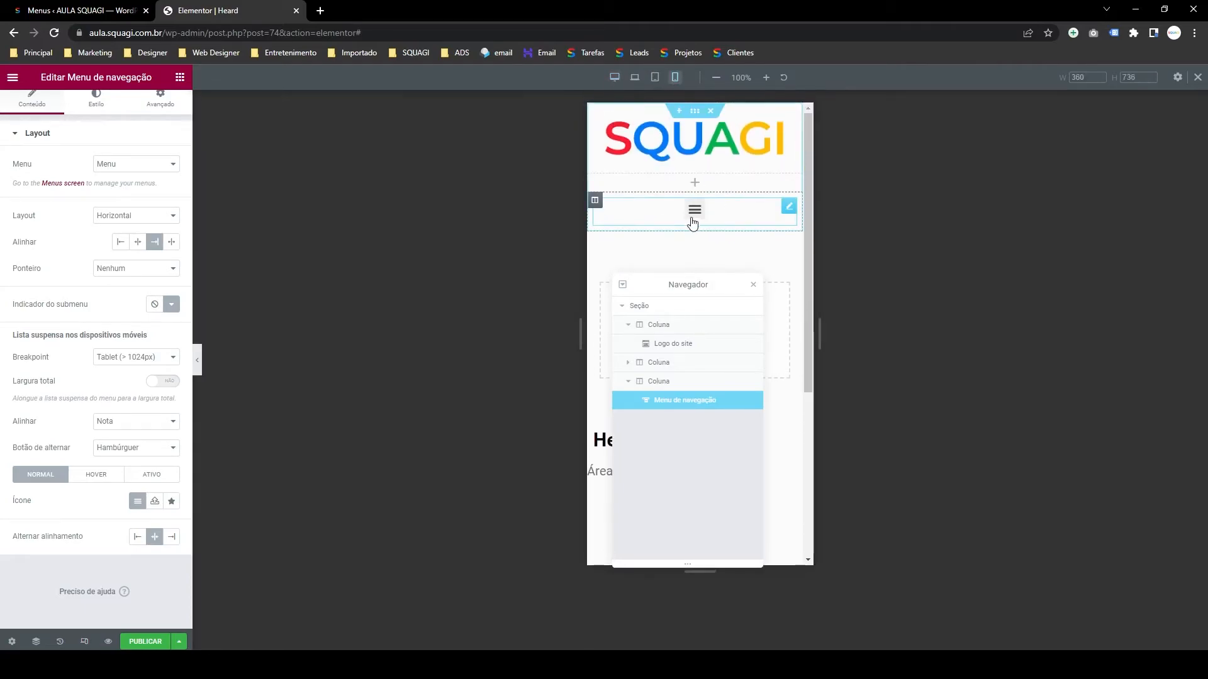
pyautogui.moveTo(702, 284); pyautogui.dragTo(1120, 282)
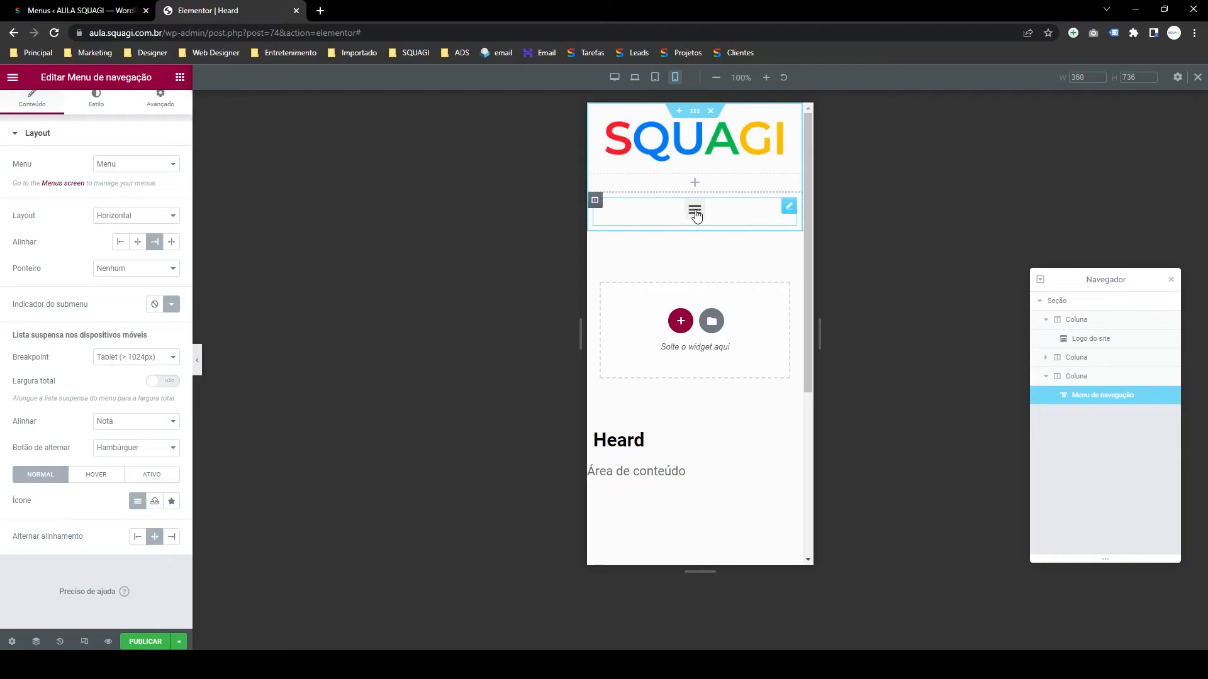
pyautogui.click(695, 213)
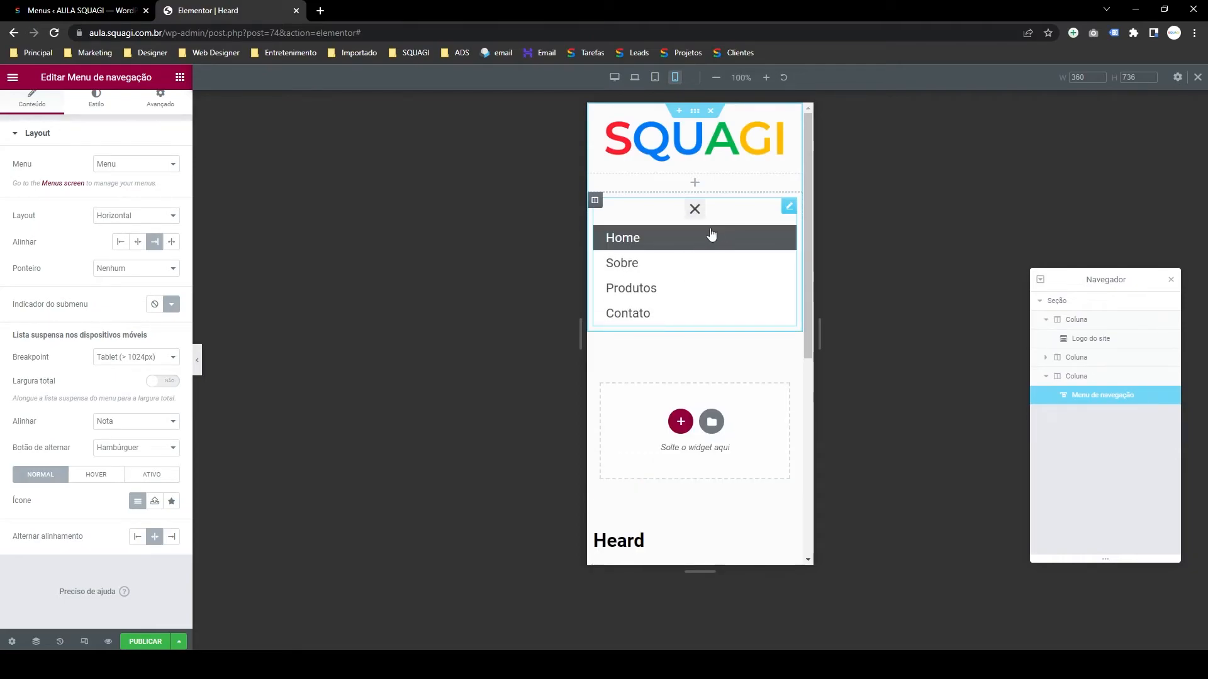
# - Switch to the tablet preview and enable Largura total for the menu's mobile dropdown
pyautogui.click(655, 78)
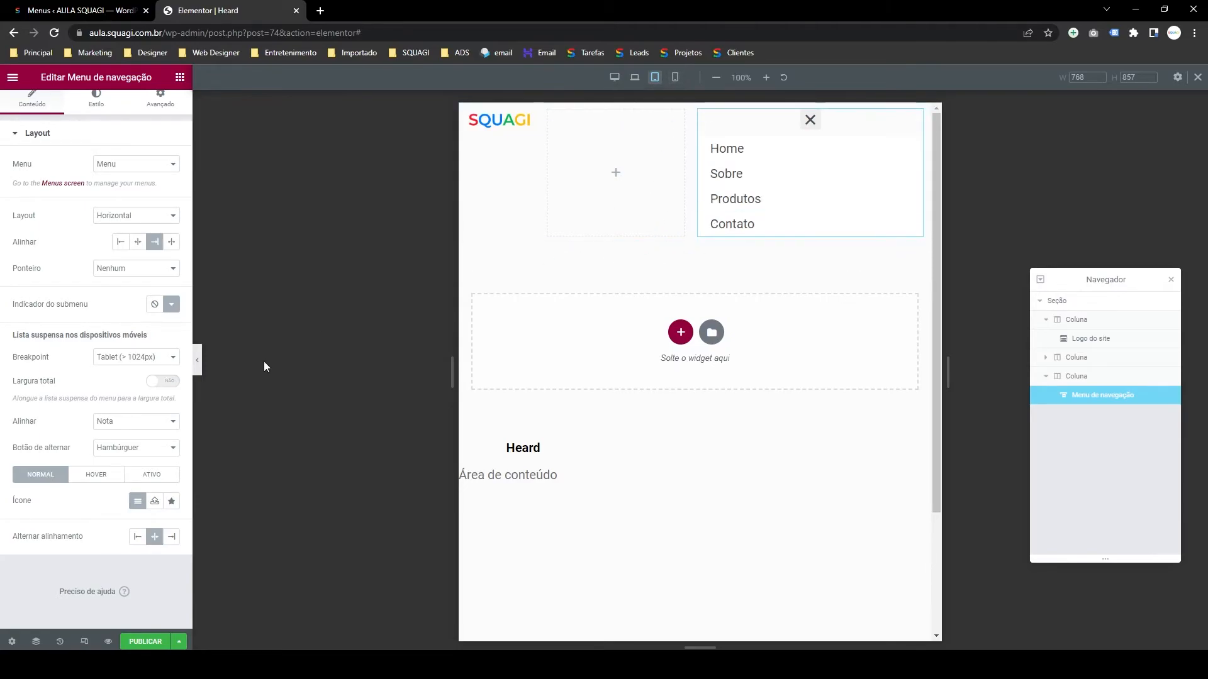
pyautogui.click(166, 387)
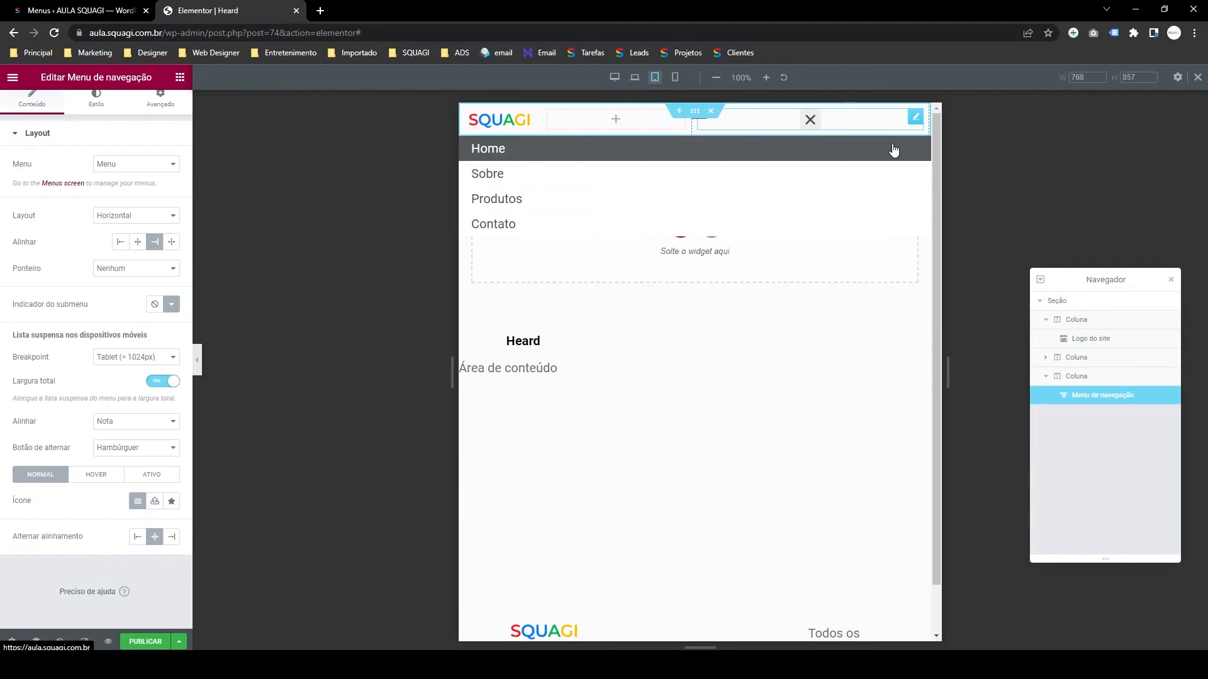
pyautogui.click(134, 422)
pyautogui.click(133, 426)
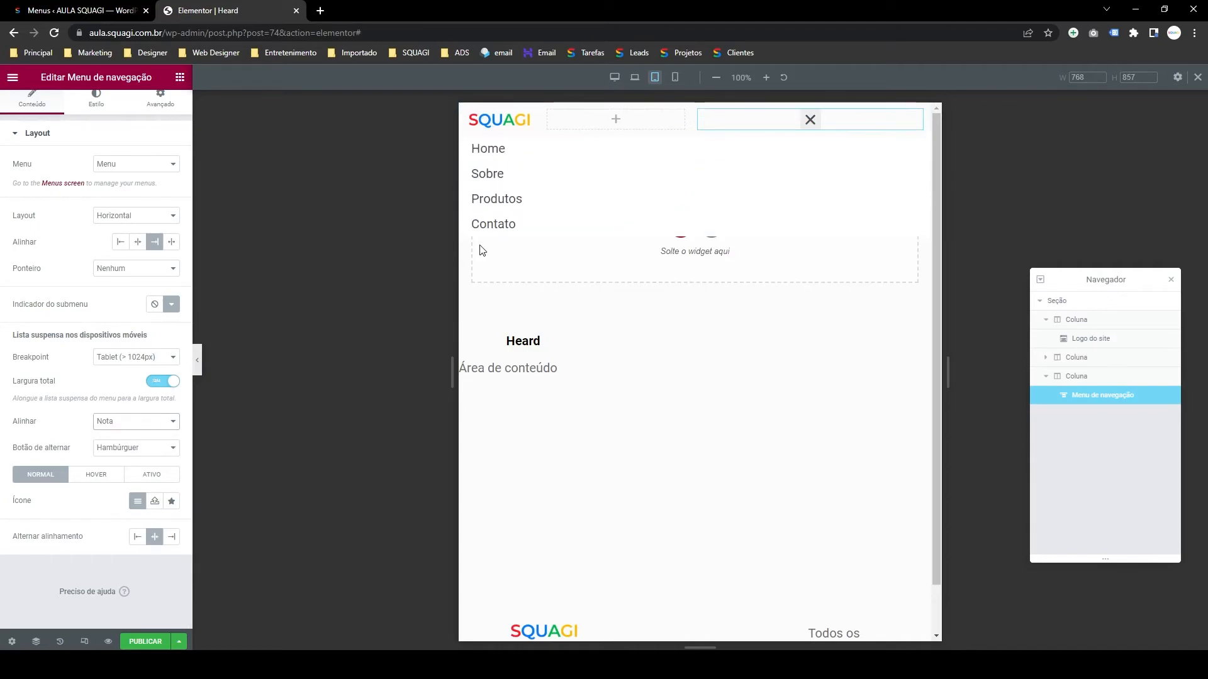
# - Try the Centralizar alignment on the mobile dropdown items, and return the alignment to Nota
pyautogui.click(129, 422)
pyautogui.click(129, 441)
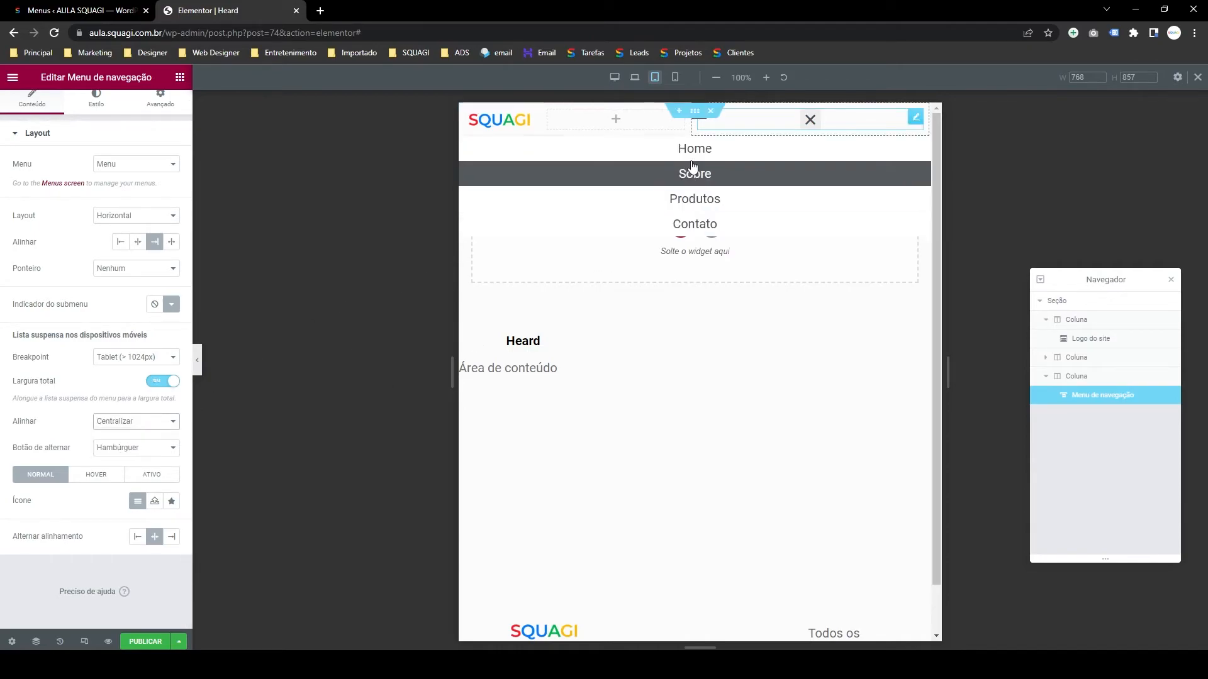
pyautogui.click(131, 422)
pyautogui.click(131, 435)
# - Try the mobile menu with its toggle button set to Nenhum
pyautogui.click(143, 448)
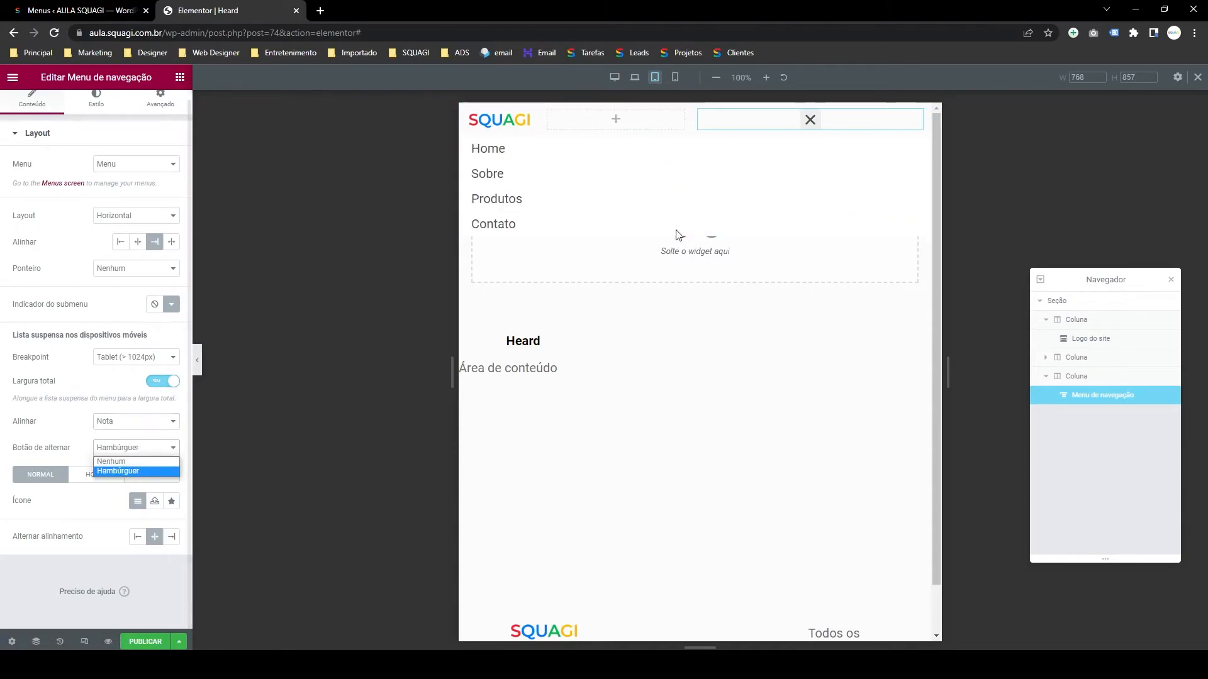
pyautogui.click(118, 470)
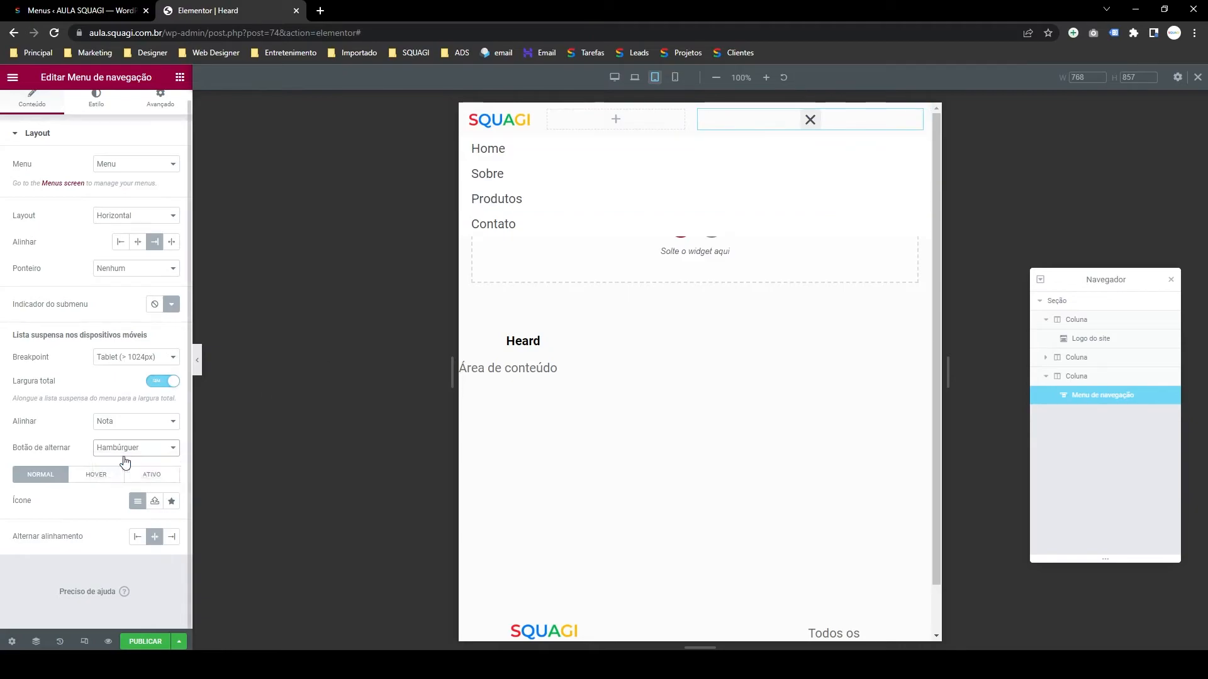
pyautogui.click(147, 447)
pyautogui.click(148, 461)
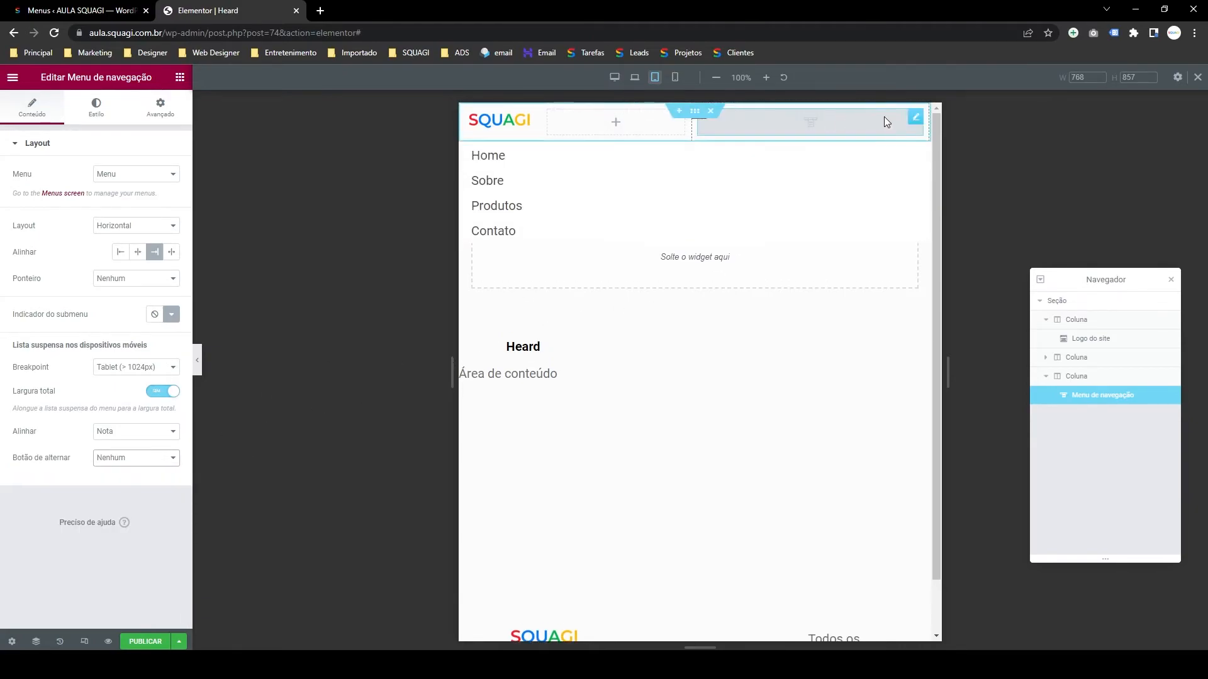
# - Set the mobile dropdown's alignment to Centralizar and its toggle button to Hambúrguer
pyautogui.click(157, 434)
pyautogui.click(146, 458)
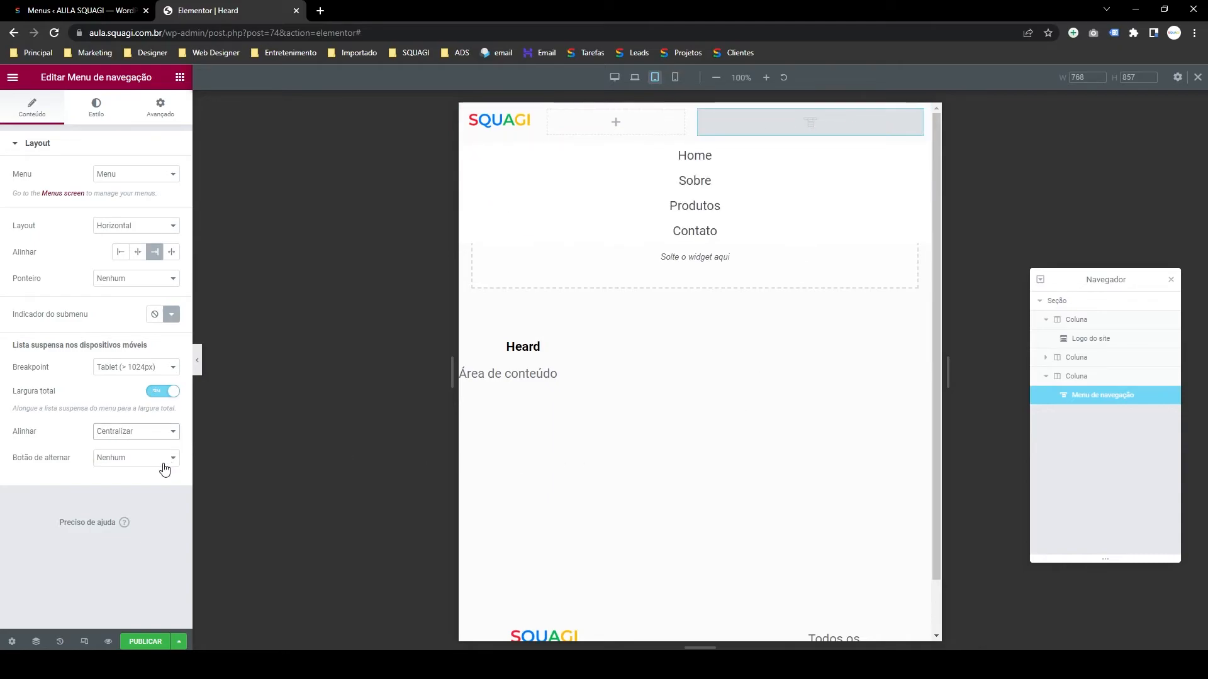
pyautogui.click(152, 452)
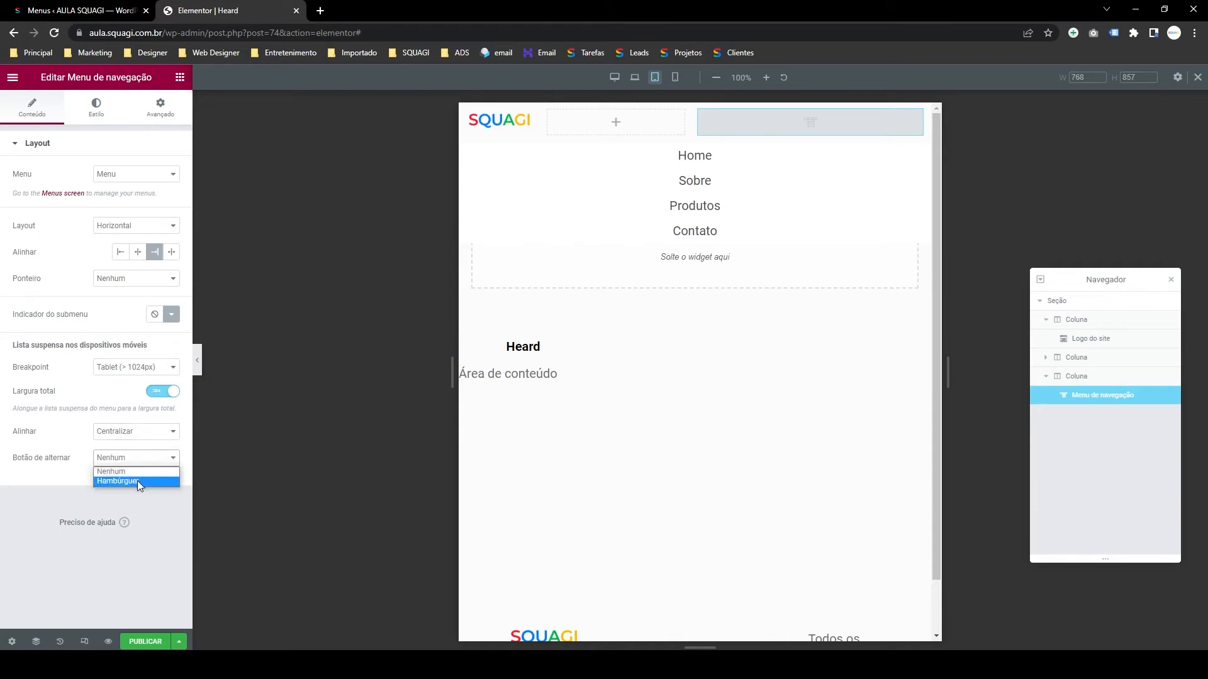
pyautogui.click(137, 481)
pyautogui.click(158, 464)
pyautogui.click(140, 467)
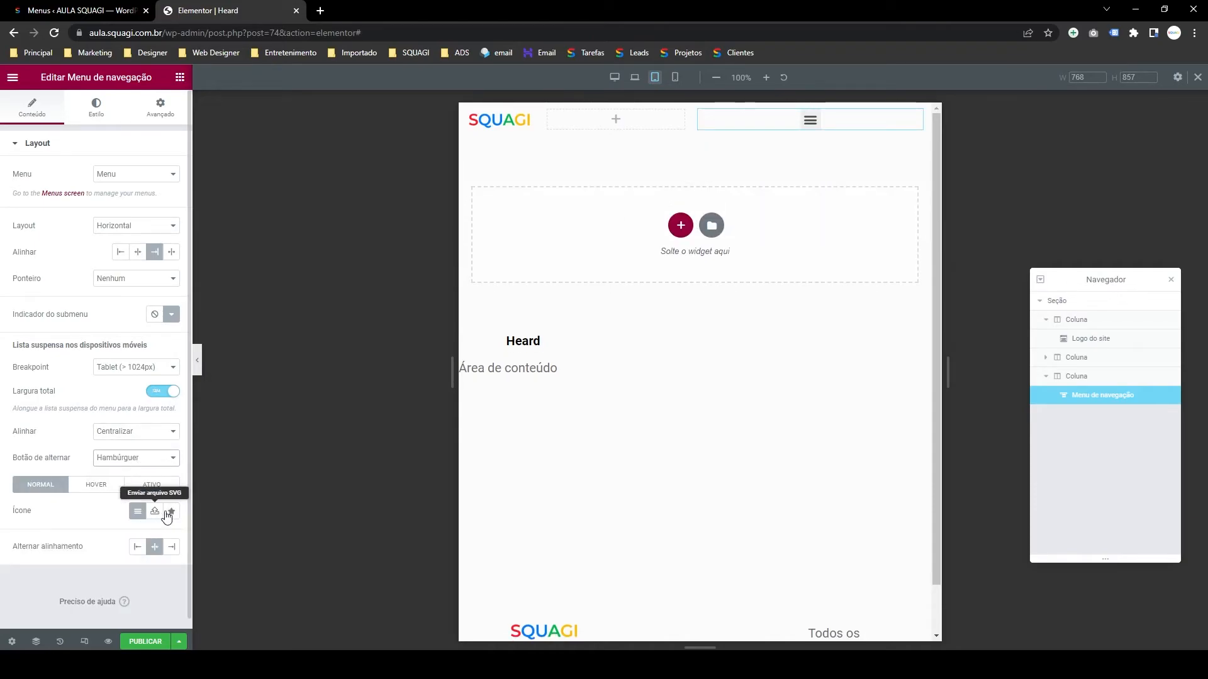
# - Align the mobile menu's hamburger toggle button to the right of its column
pyautogui.click(120, 489)
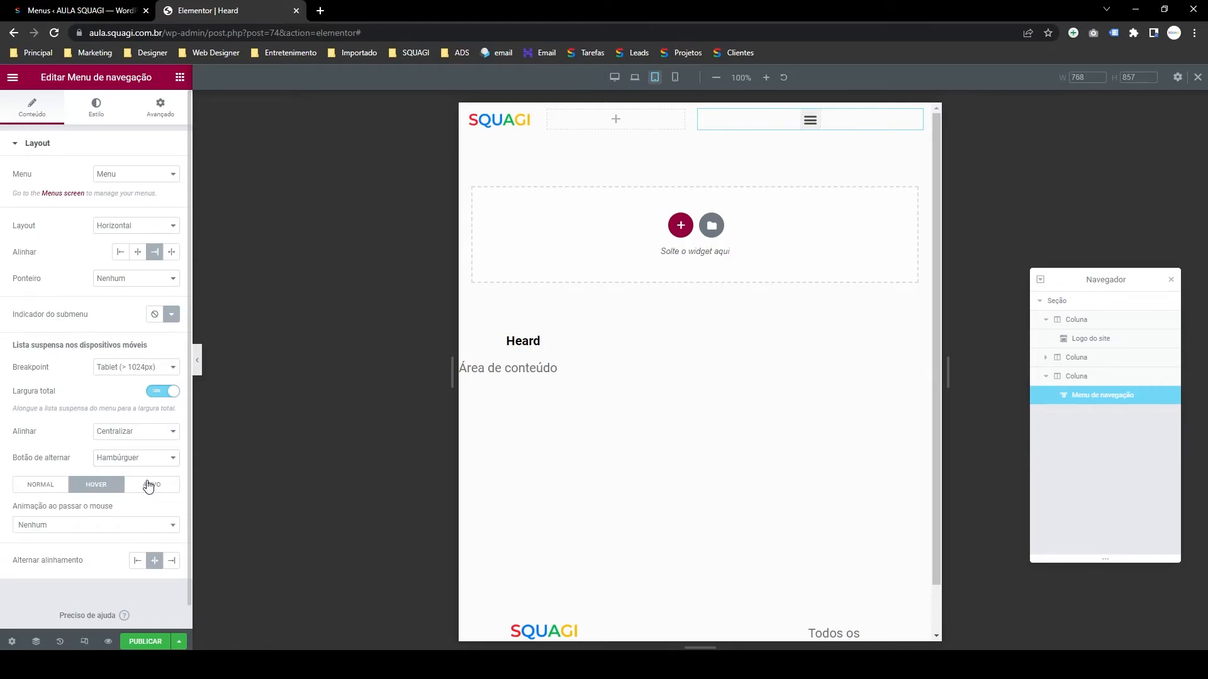
pyautogui.click(149, 486)
pyautogui.click(98, 486)
pyautogui.click(44, 490)
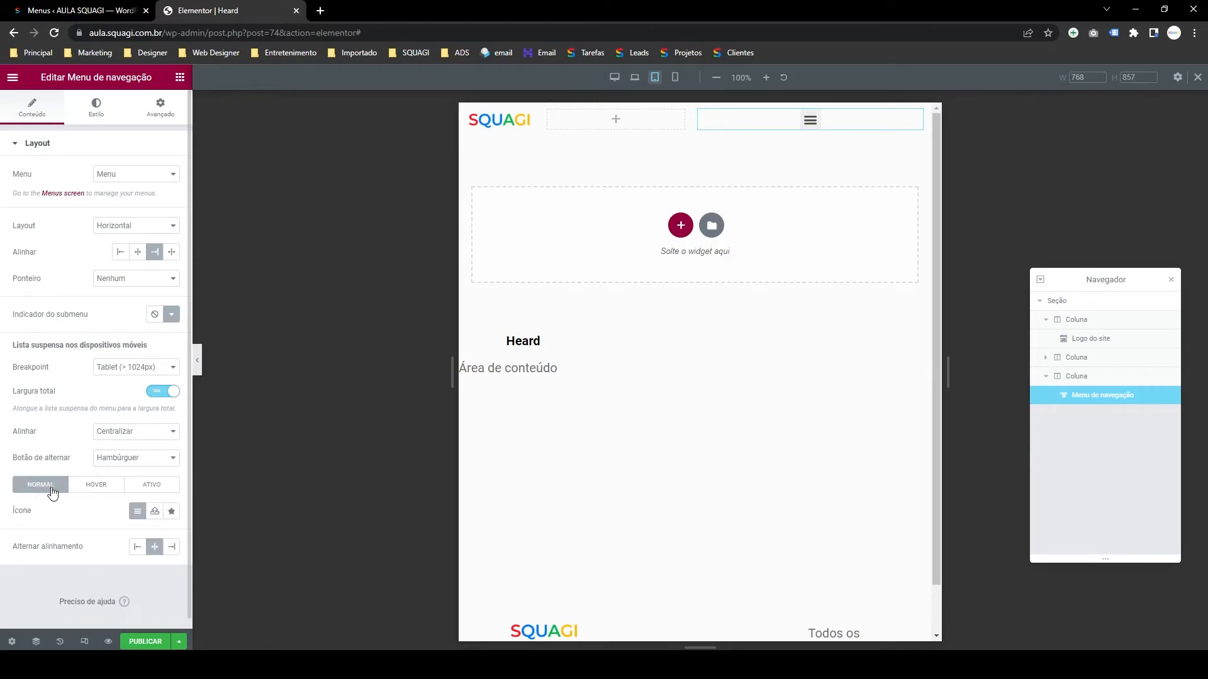
pyautogui.click(175, 550)
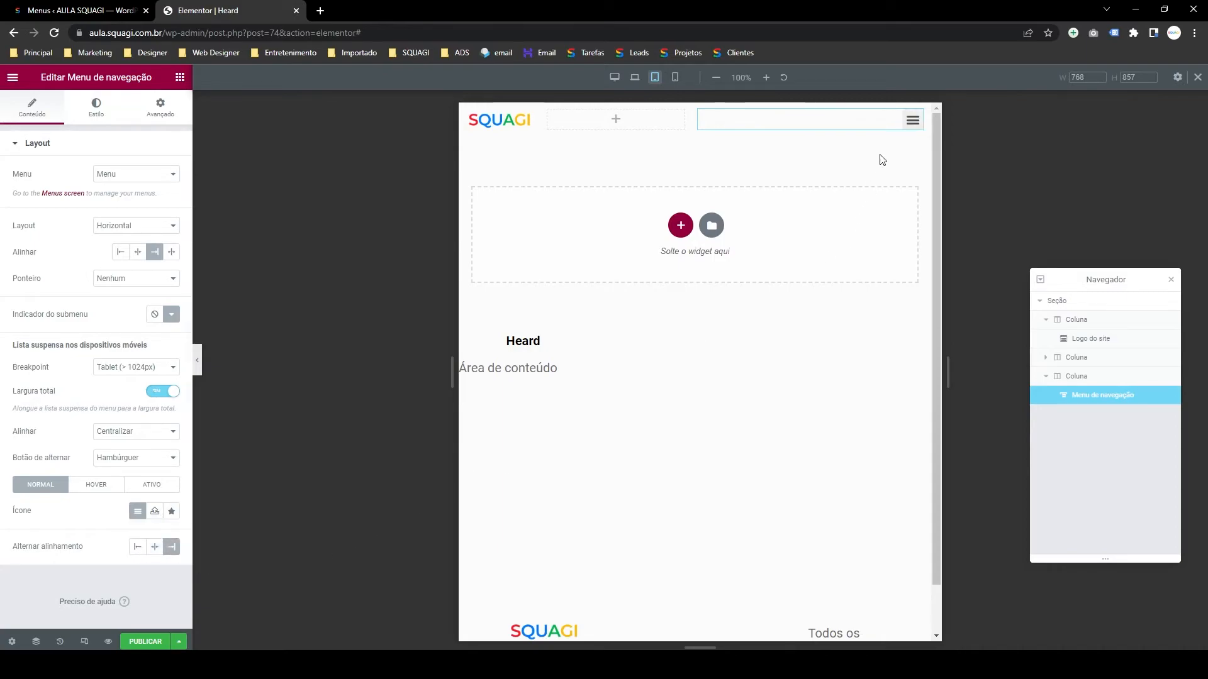
# - Try the Buzz hover animation on the hamburger toggle button, and return the animation to Nenhum
pyautogui.click(93, 490)
pyautogui.click(111, 527)
pyautogui.scroll(-5, 113, 459)
pyautogui.scroll(-3, 116, 503)
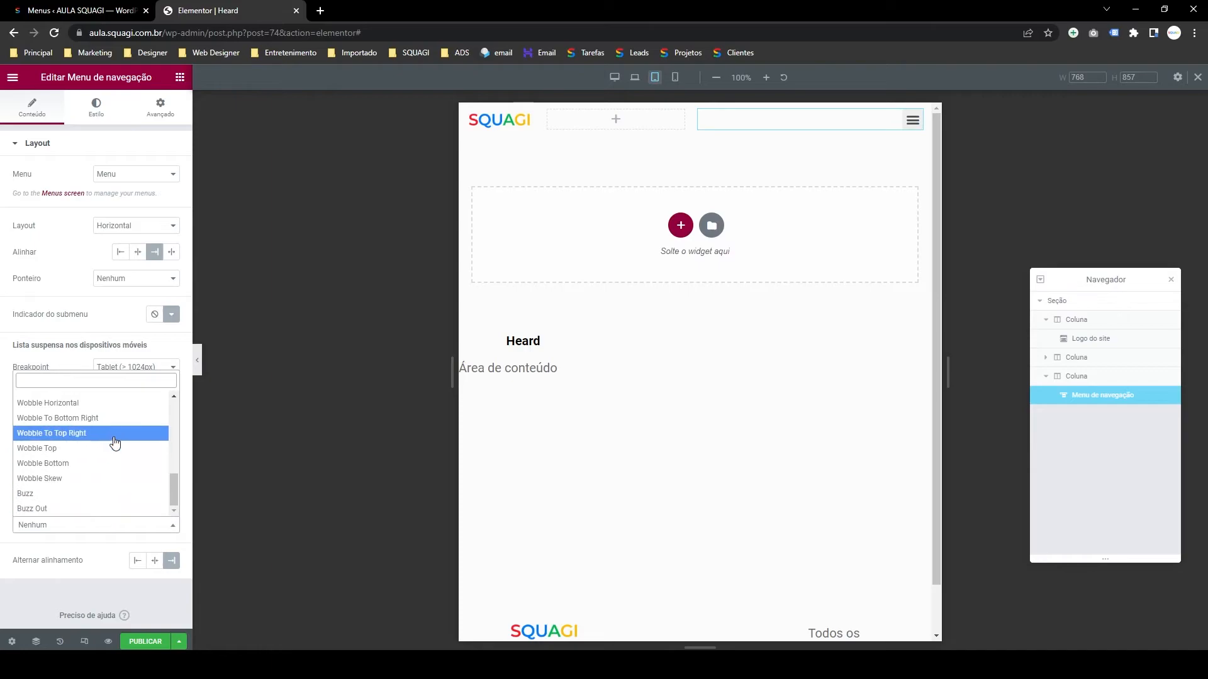
pyautogui.click(104, 494)
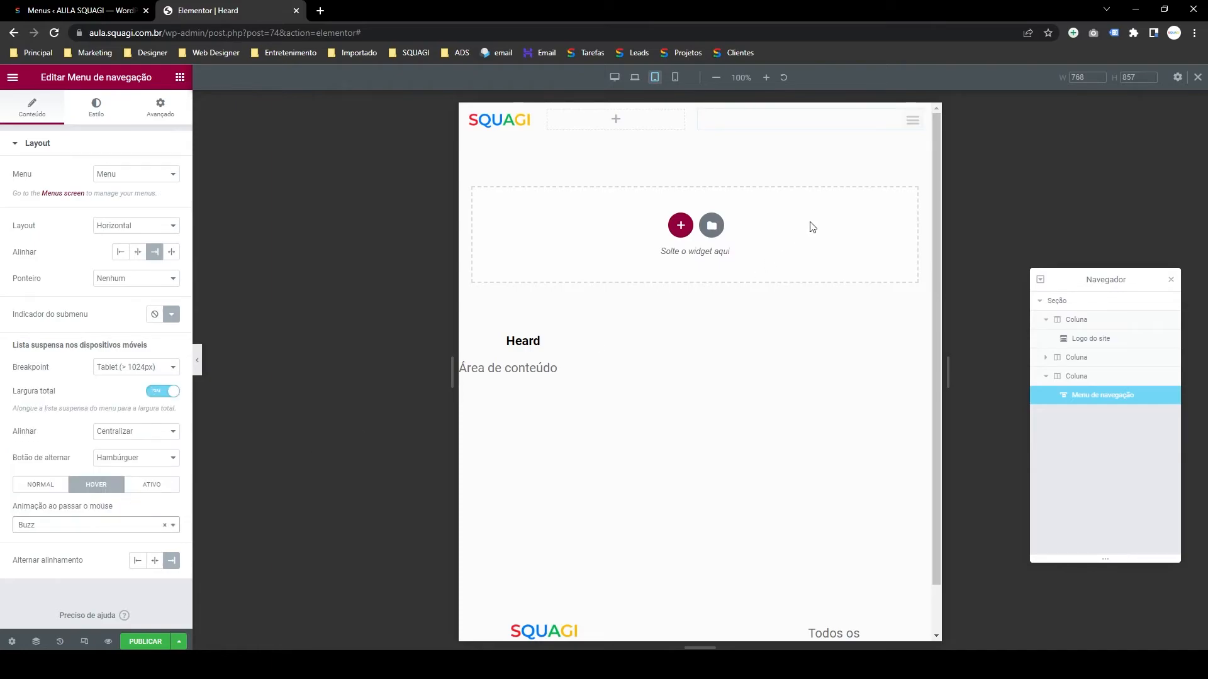
pyautogui.click(908, 128)
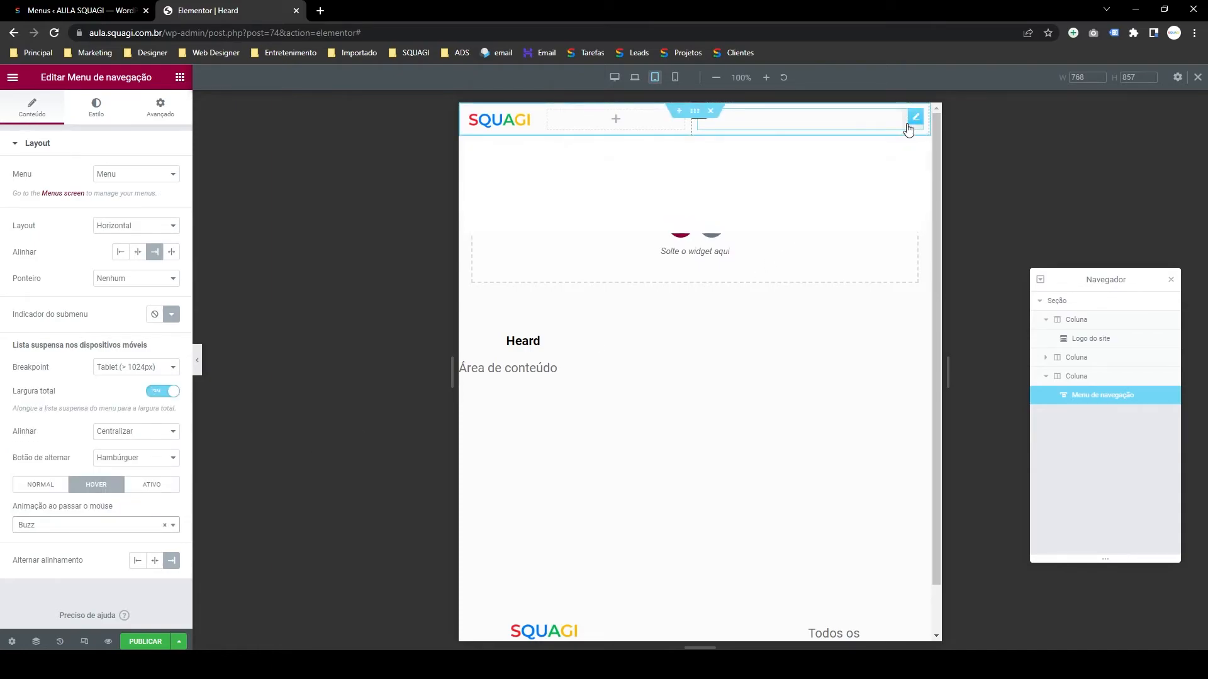
pyautogui.click(908, 125)
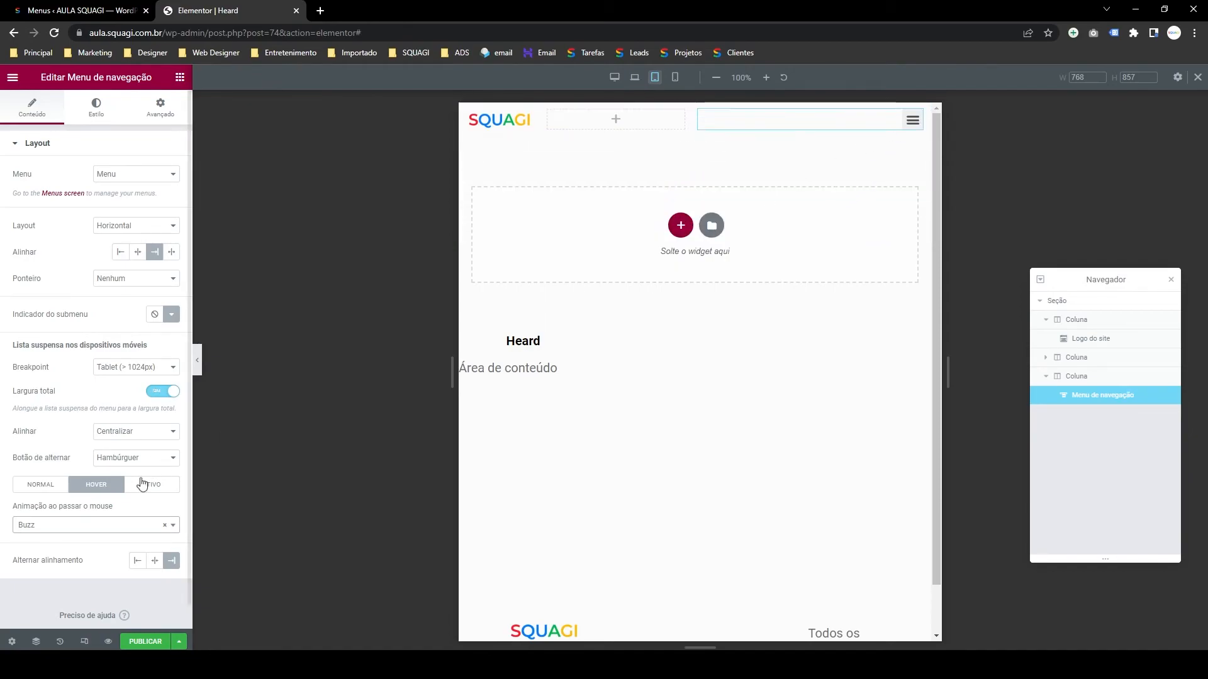
pyautogui.click(158, 458)
pyautogui.click(68, 527)
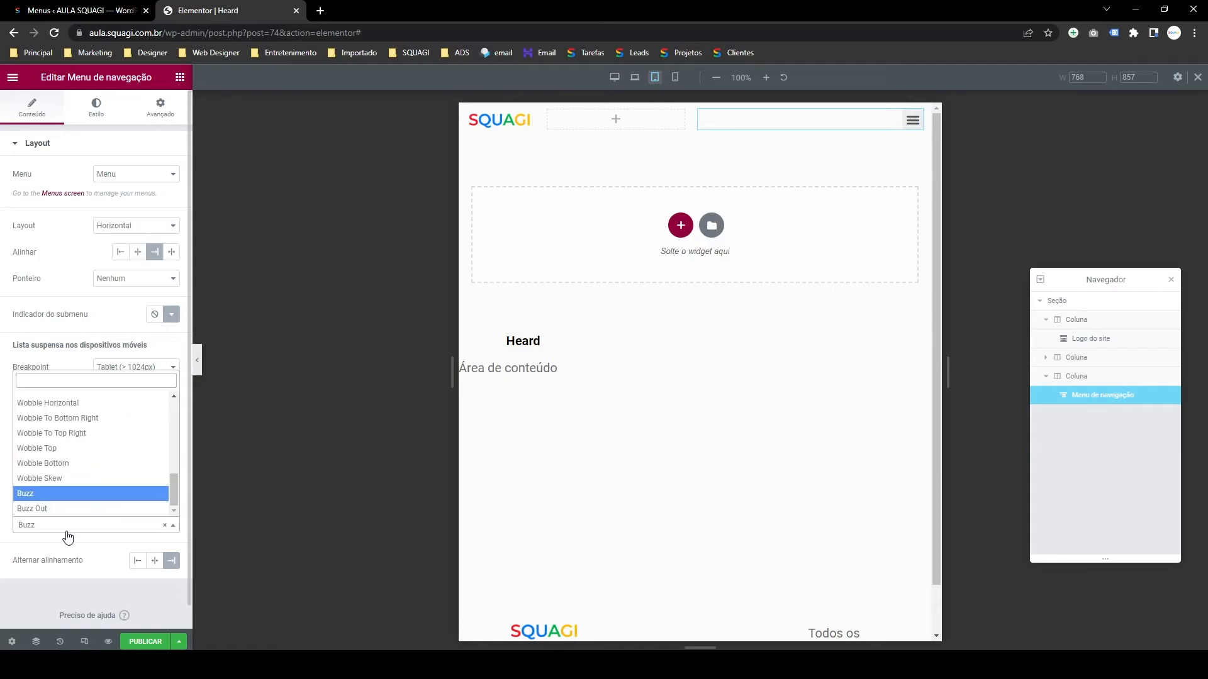
pyautogui.click(32, 347)
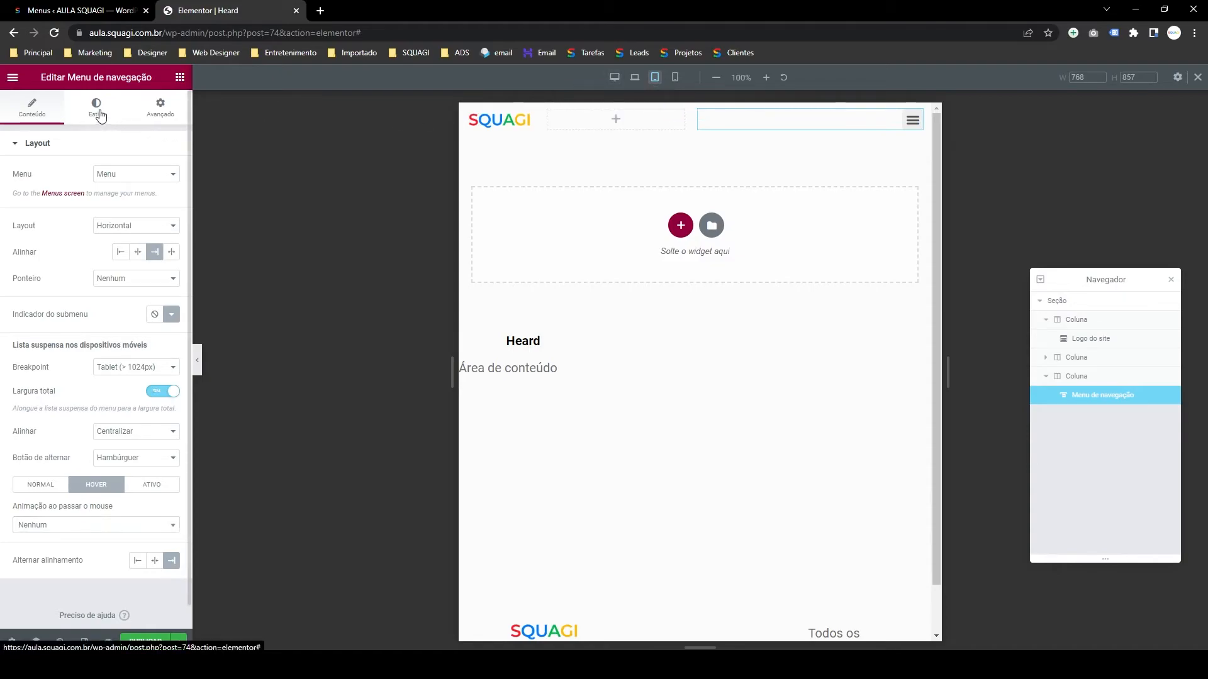
# - Expand the mobile menu in the preview and style the toggle button's normal state with global White background and Blue icon colour
pyautogui.click(121, 122)
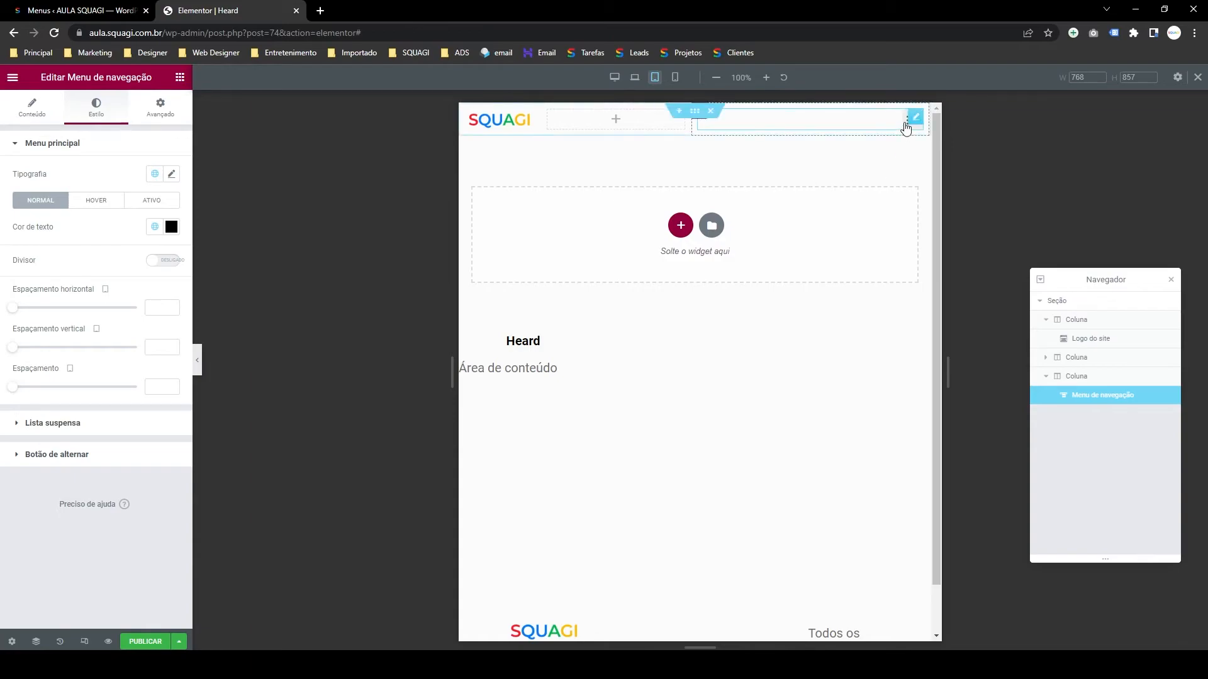
pyautogui.click(906, 126)
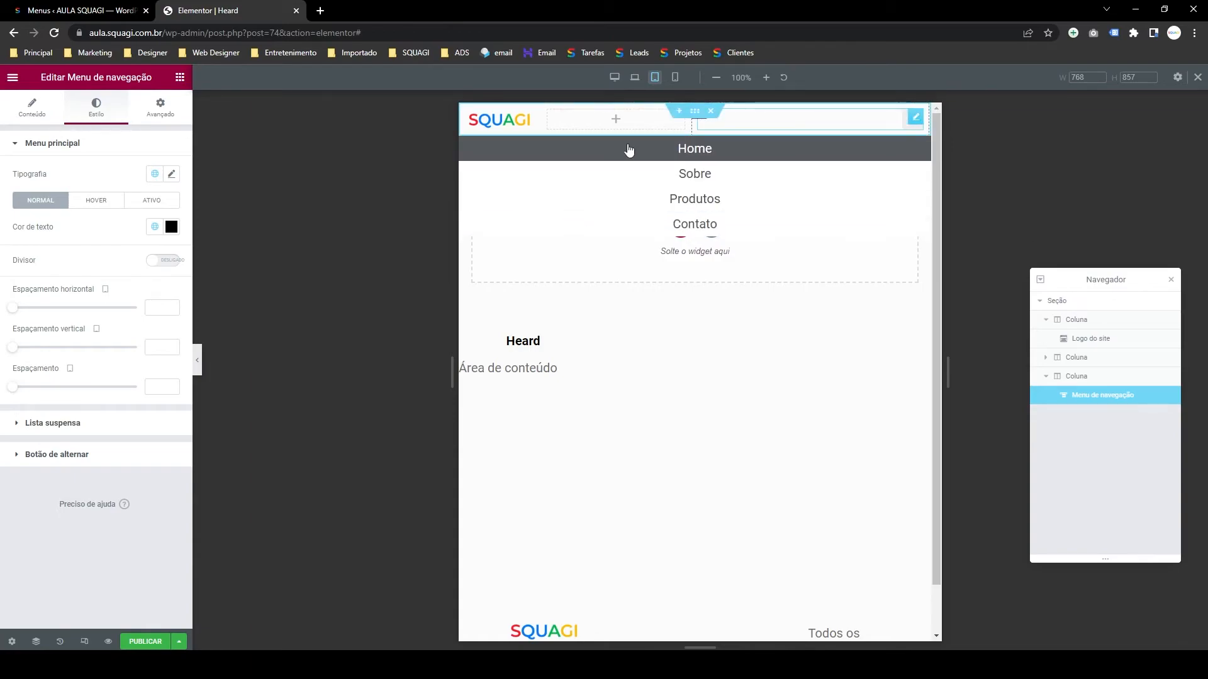
pyautogui.click(55, 424)
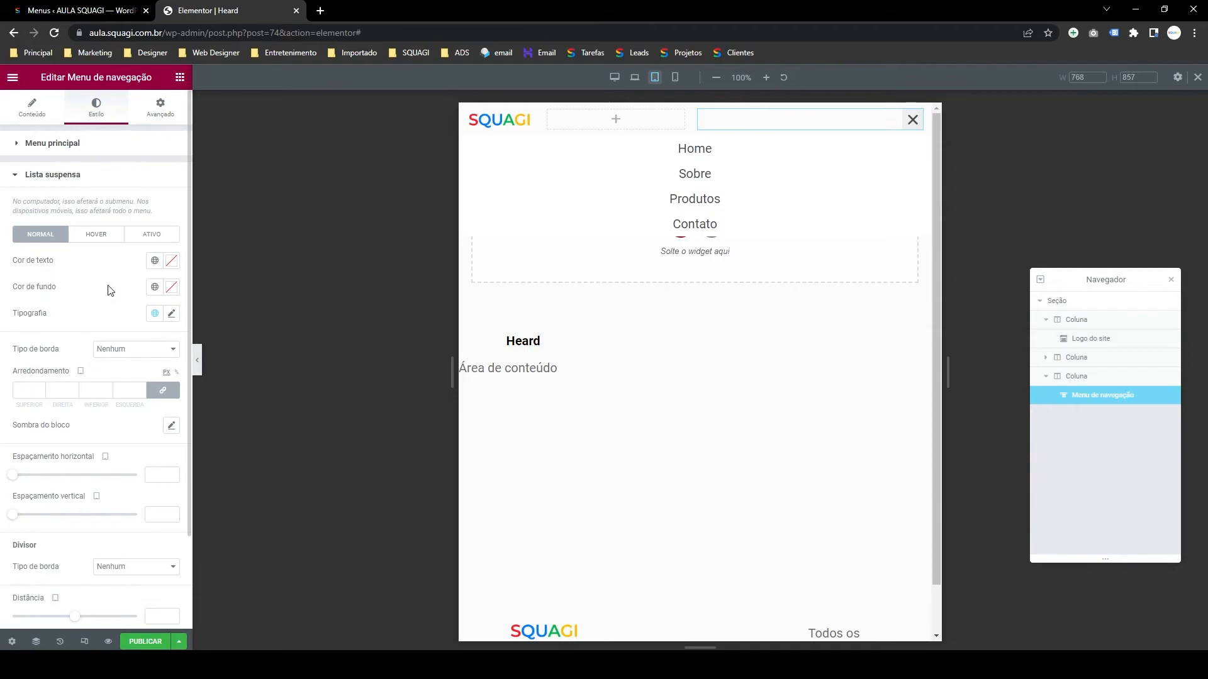
pyautogui.click(88, 186)
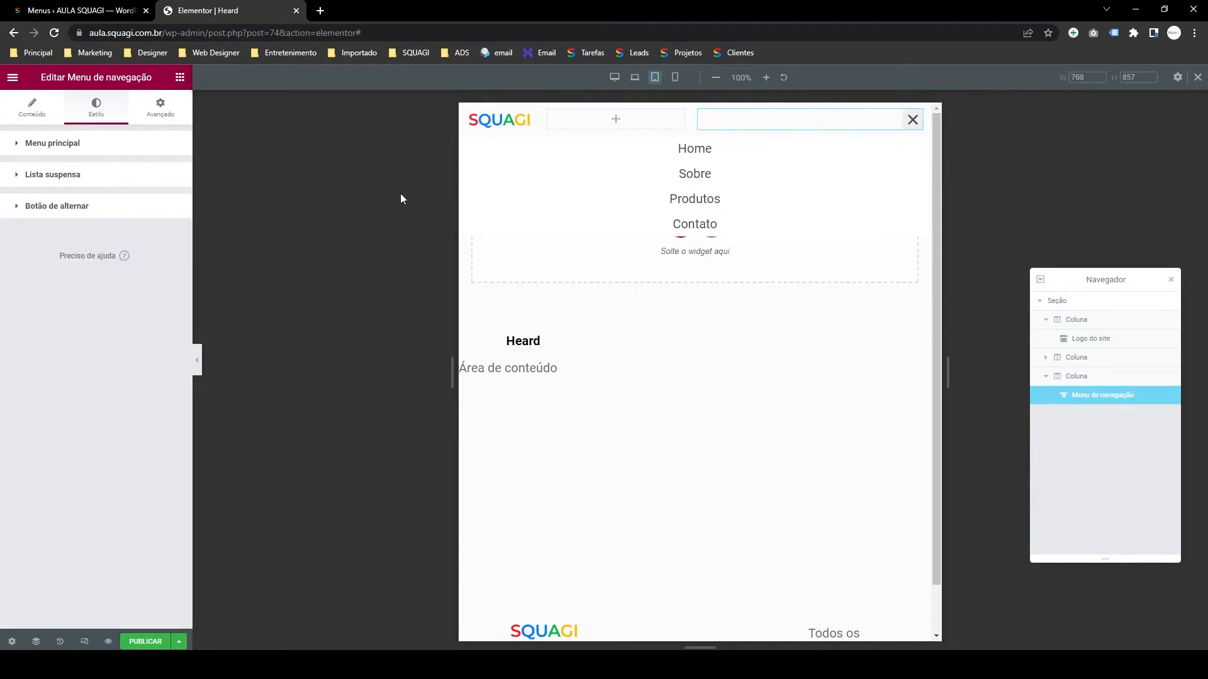
pyautogui.click(48, 210)
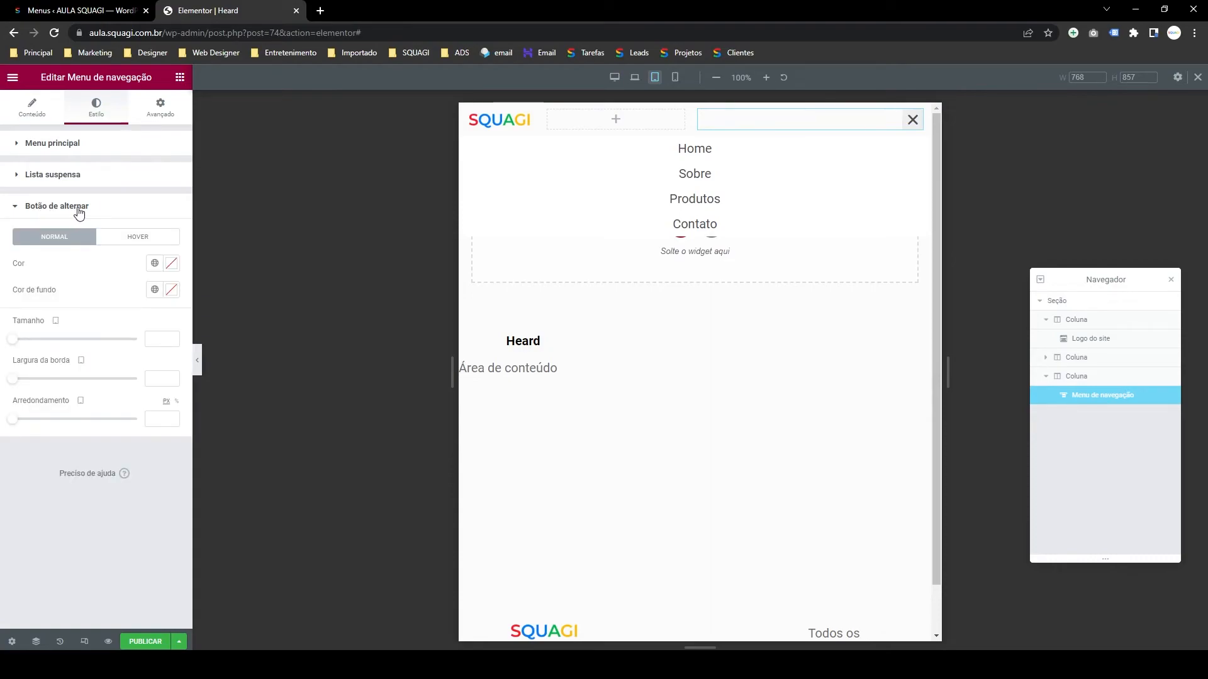
pyautogui.click(155, 290)
pyautogui.click(94, 478)
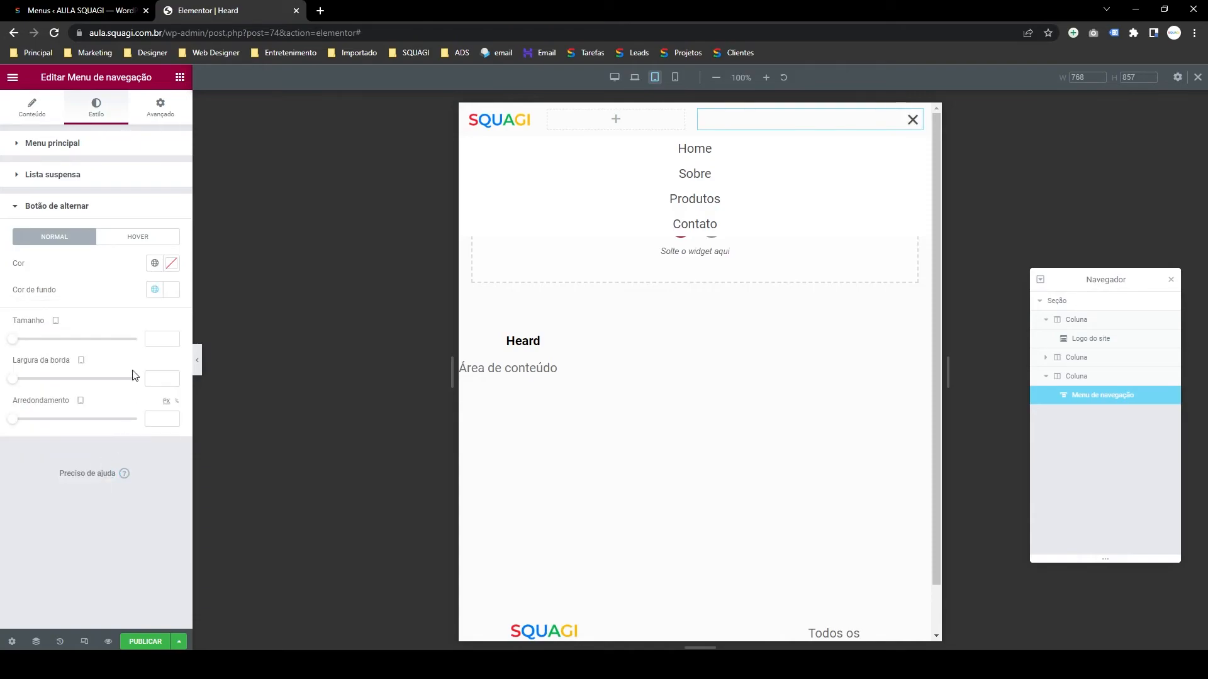
pyautogui.click(155, 263)
pyautogui.click(90, 354)
# - Set the toggle button's hover state to global Blue for the icon and White for the background
pyautogui.click(141, 242)
pyautogui.click(154, 263)
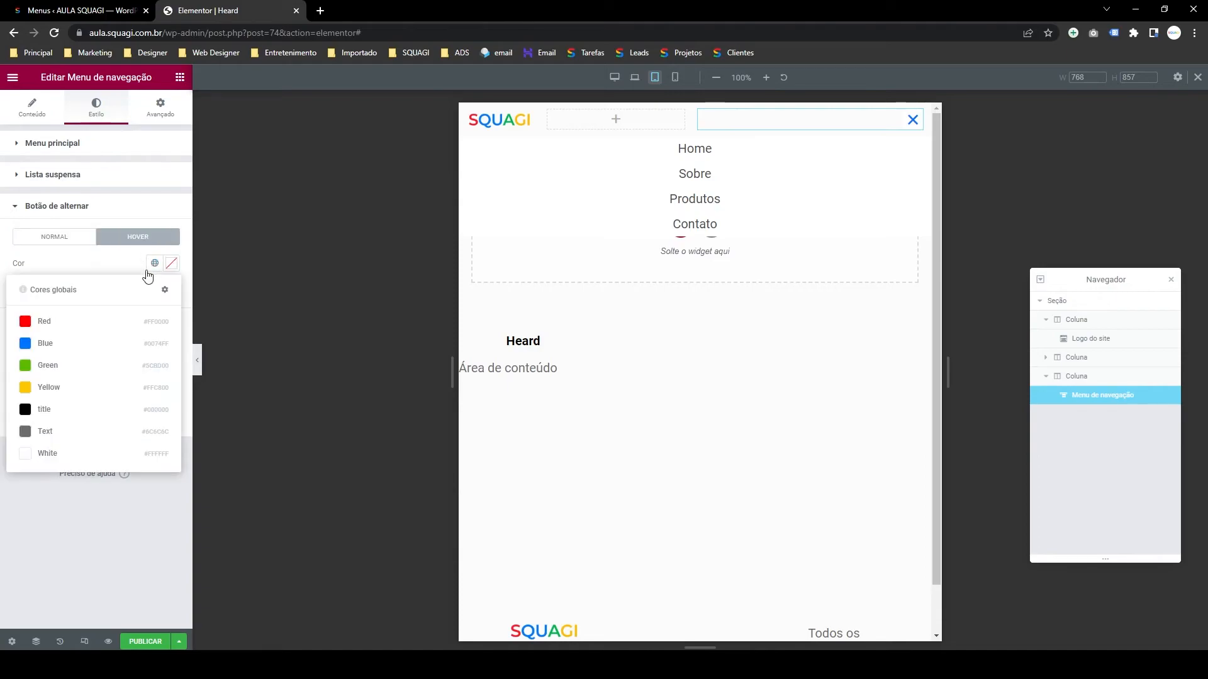
pyautogui.click(90, 344)
pyautogui.click(154, 290)
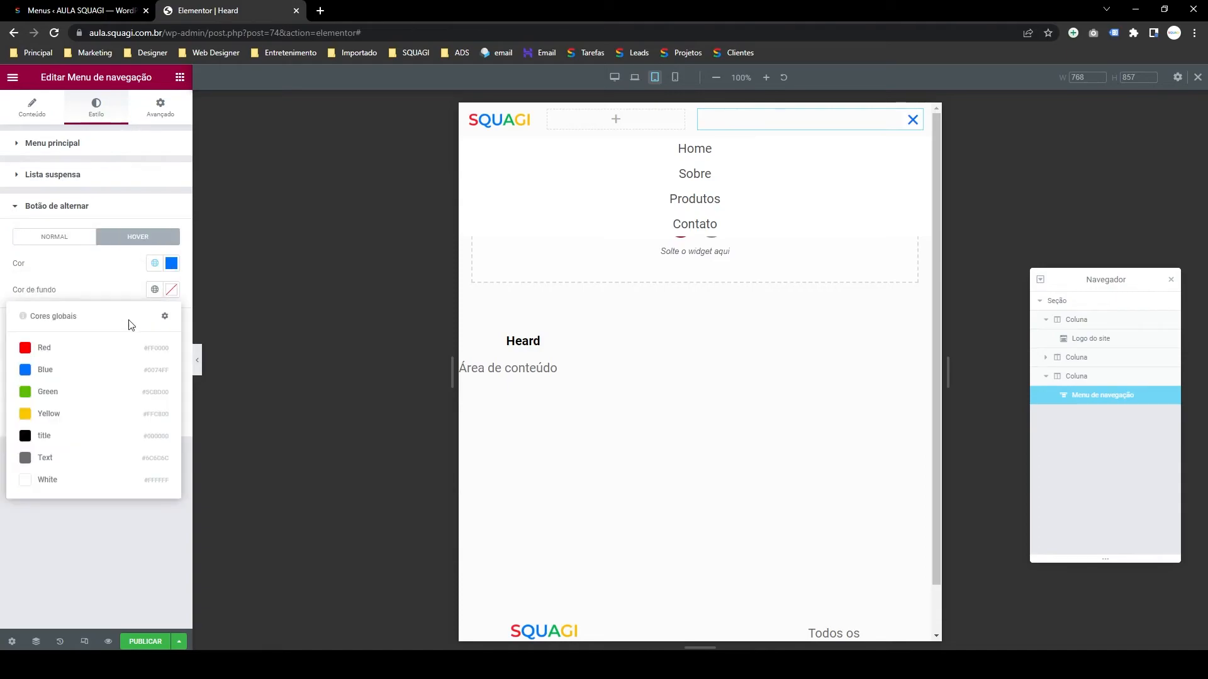
pyautogui.click(63, 478)
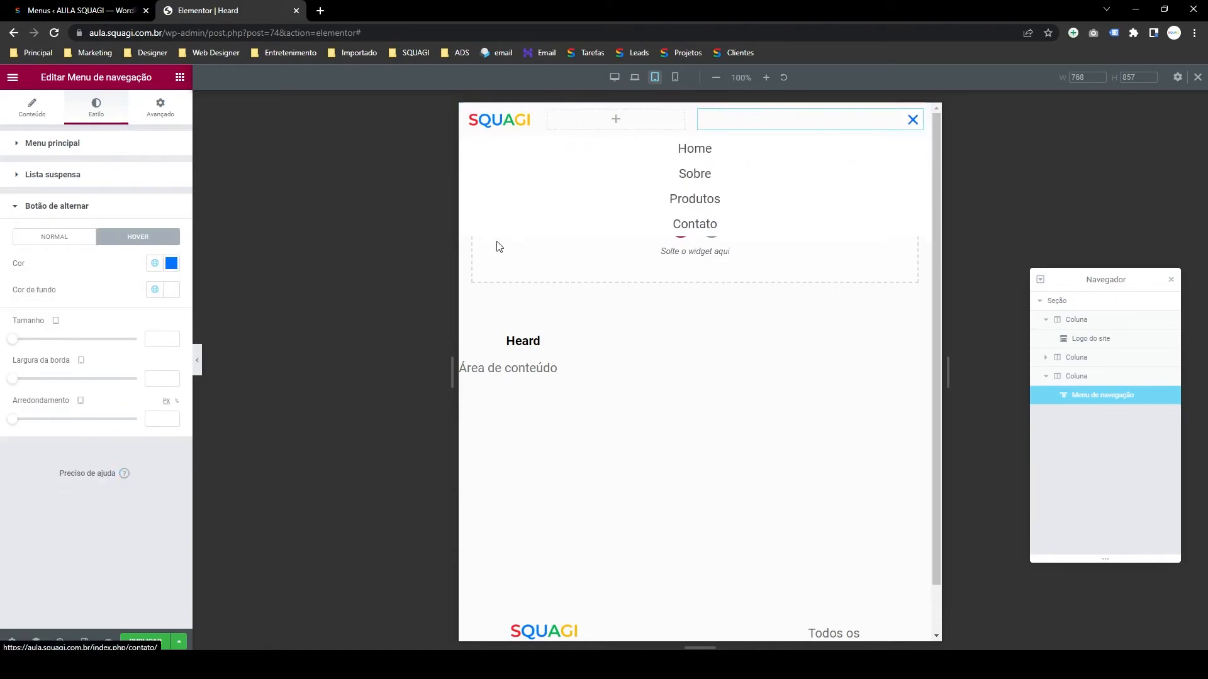
pyautogui.click(46, 242)
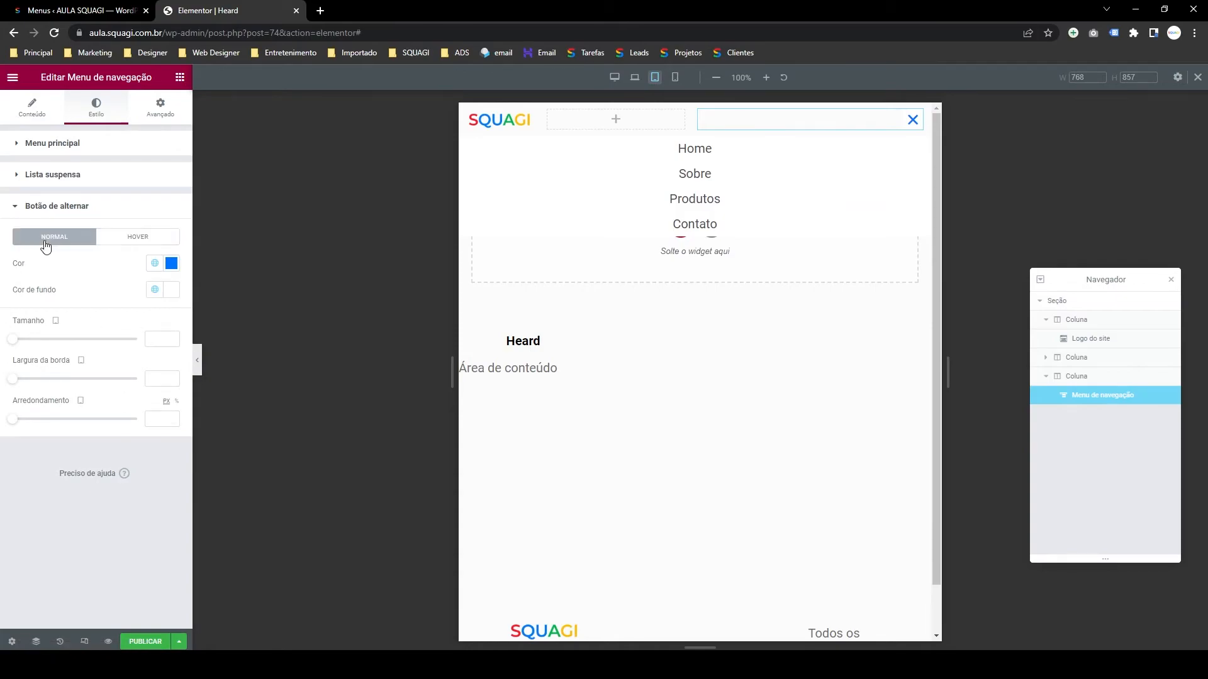
# - Give the dropdown list's hover state a global Blue background and White text
pyautogui.click(73, 176)
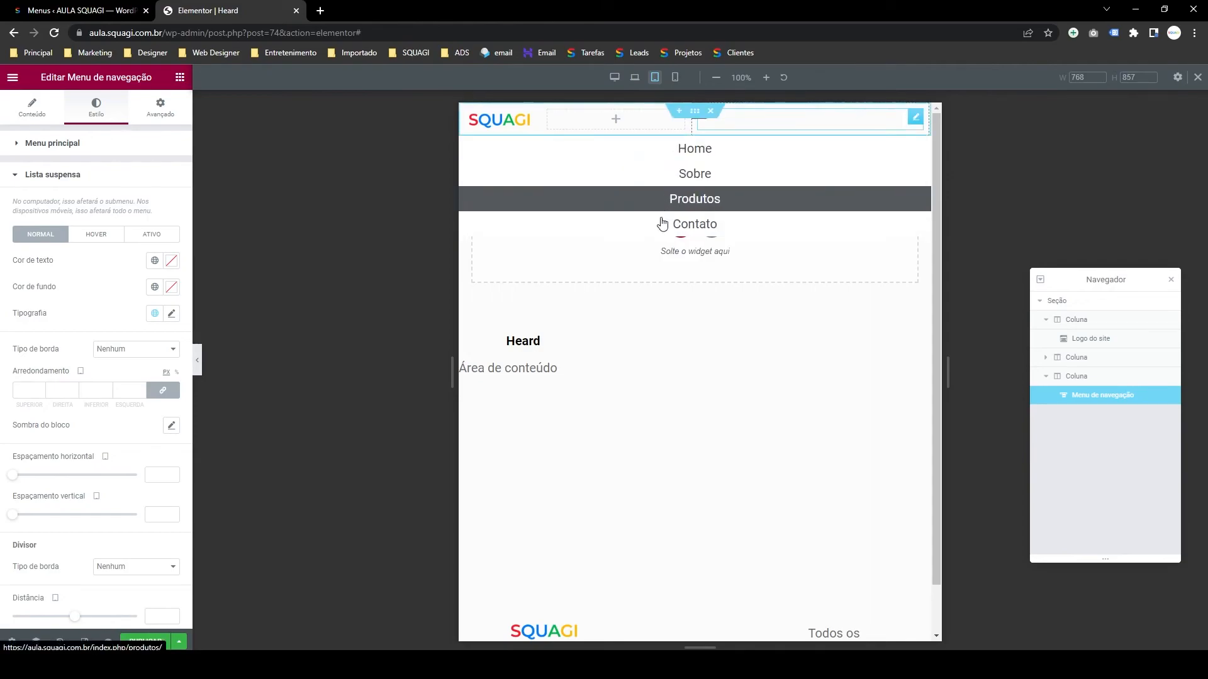
pyautogui.click(154, 291)
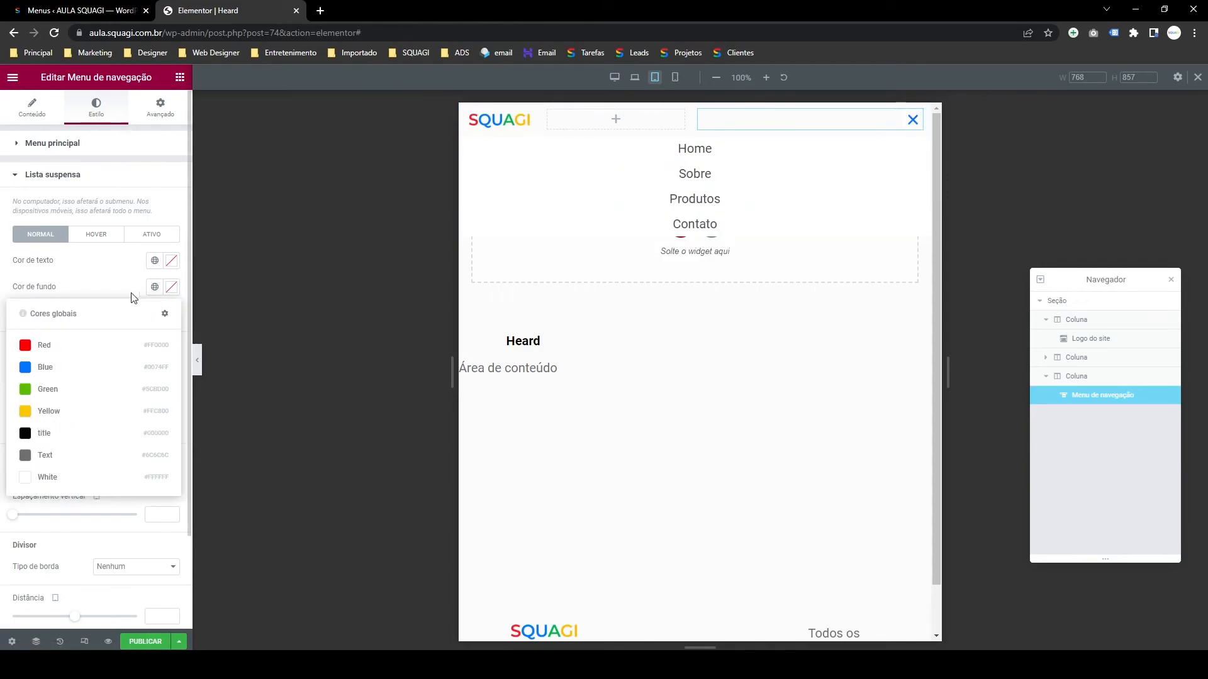
pyautogui.click(96, 234)
pyautogui.click(151, 290)
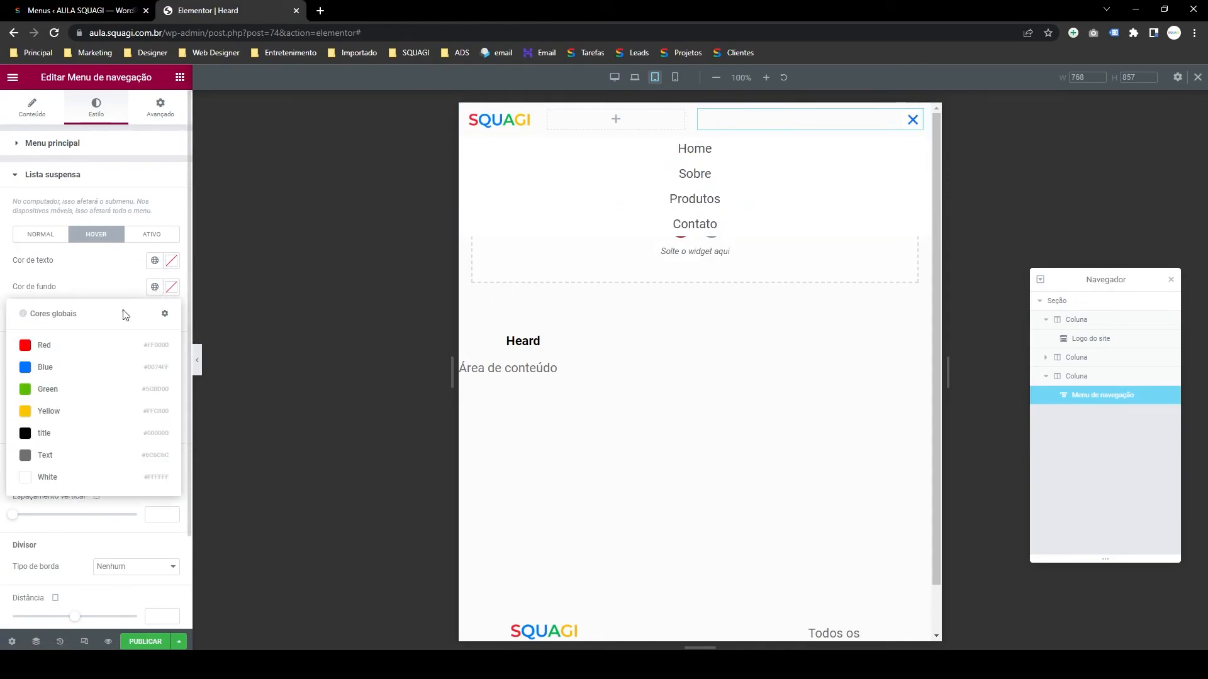
pyautogui.click(105, 369)
pyautogui.click(158, 287)
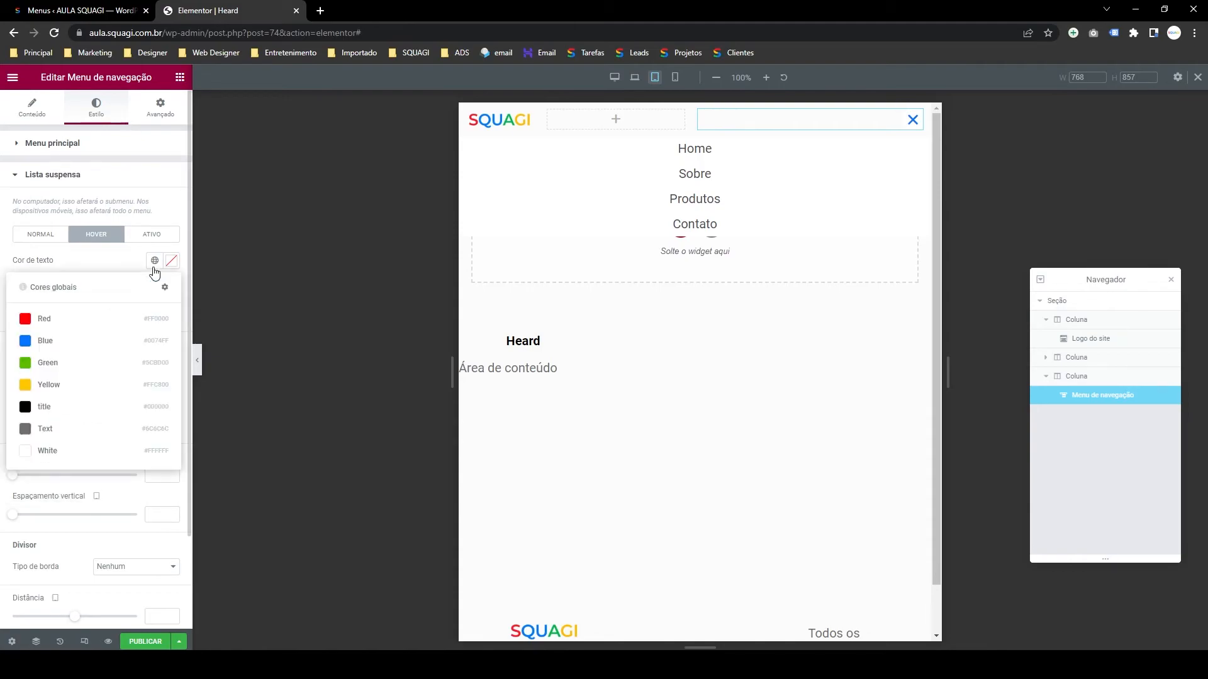
pyautogui.click(67, 450)
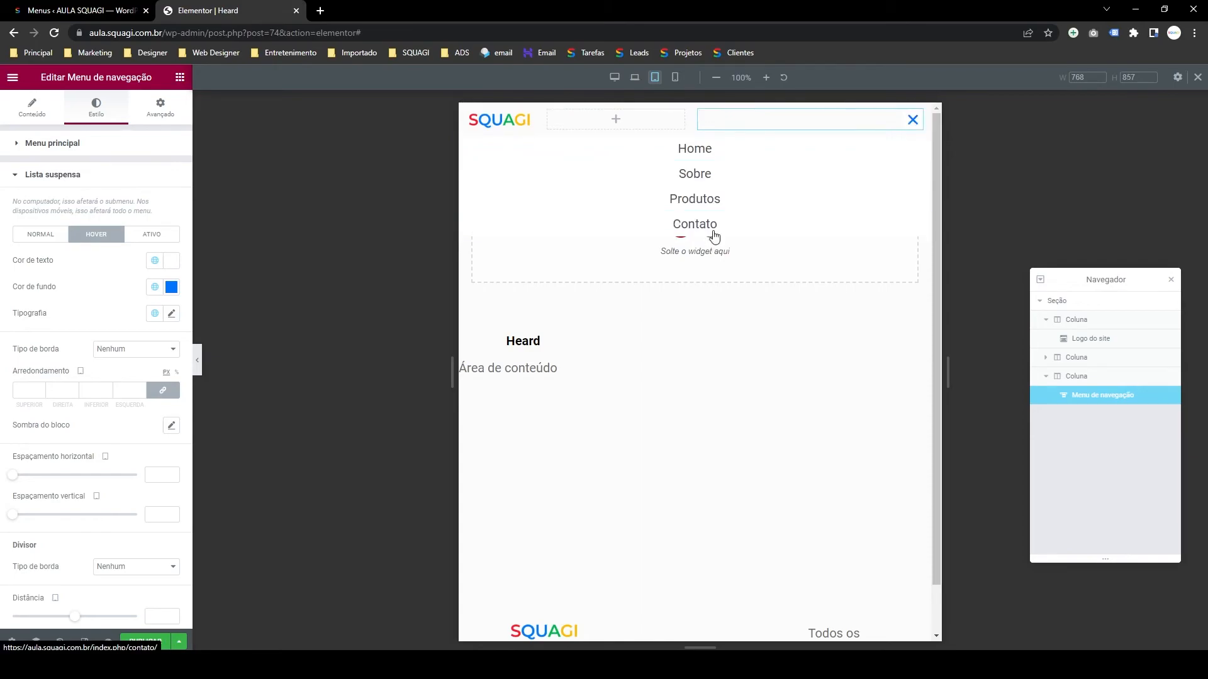
# - Set the text colour of the dropdown list's active item to global Blue
pyautogui.click(153, 235)
pyautogui.click(154, 260)
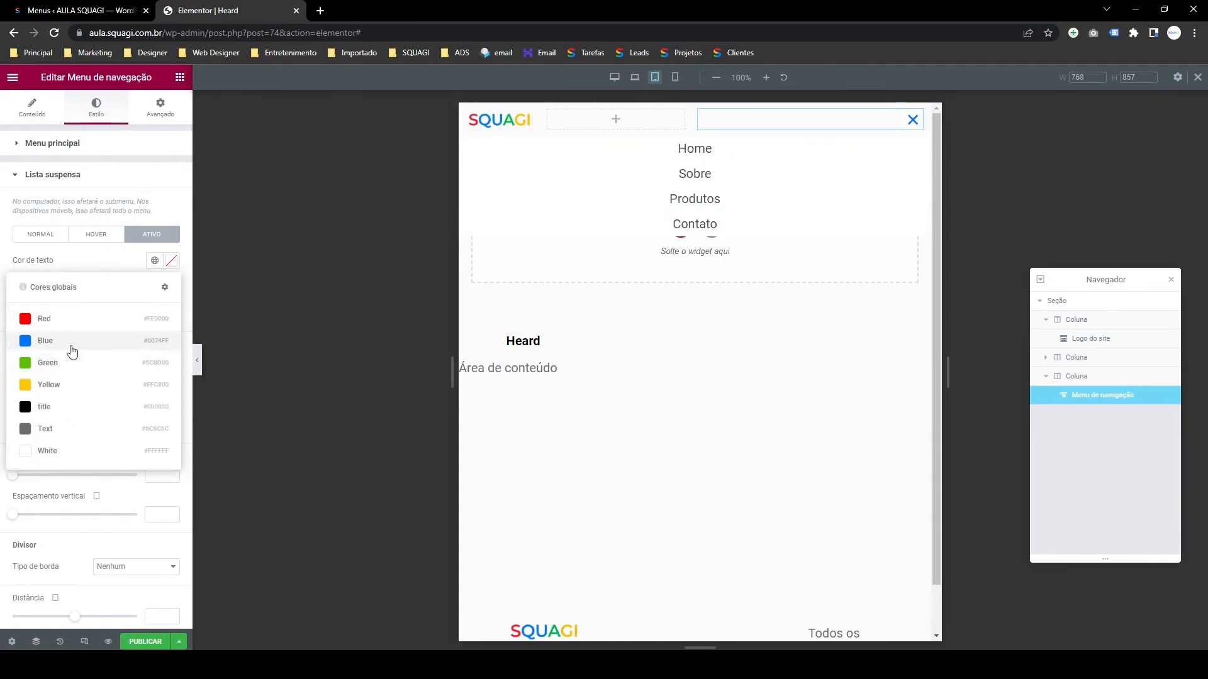
pyautogui.click(38, 341)
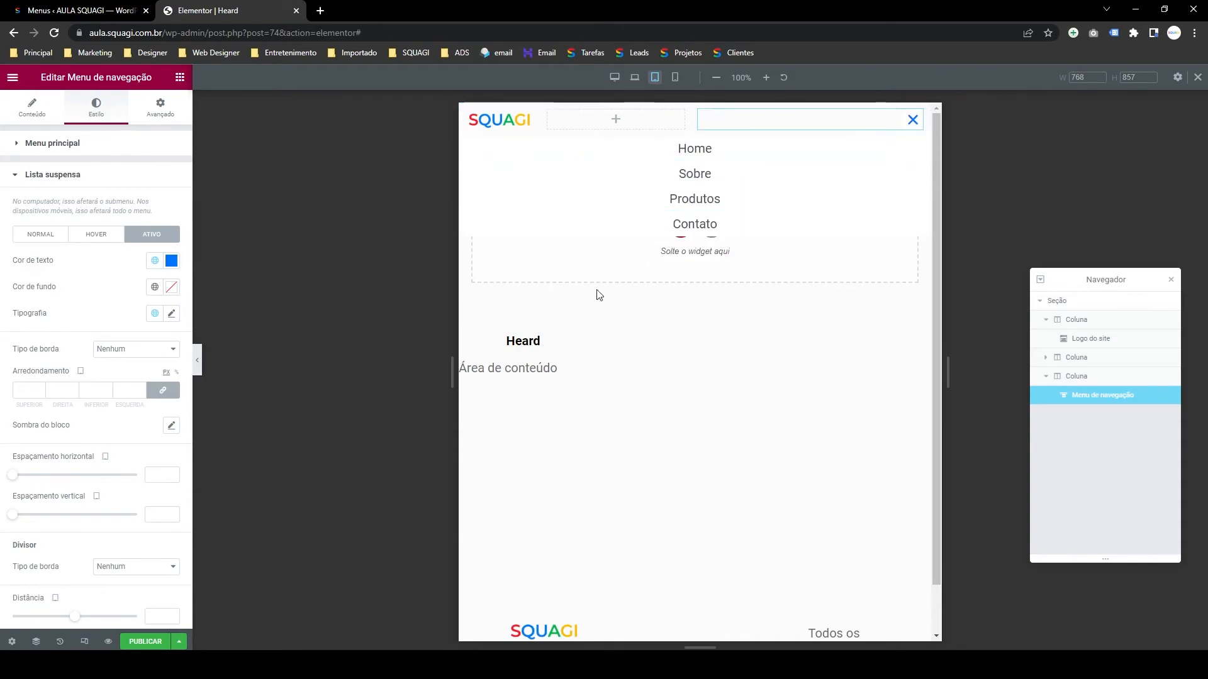
pyautogui.click(107, 182)
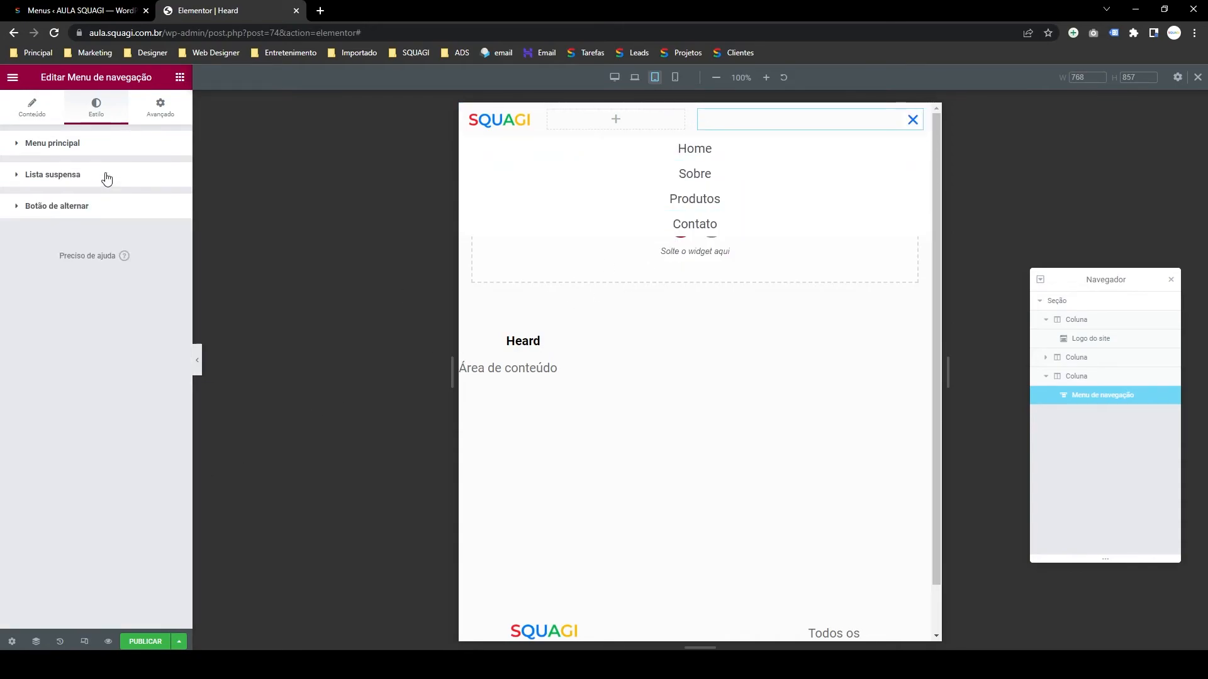
pyautogui.click(107, 146)
pyautogui.click(98, 201)
pyautogui.click(129, 203)
pyautogui.click(51, 202)
# - Start publishing the header template and add a display condition that includes Todo o site
pyautogui.click(141, 640)
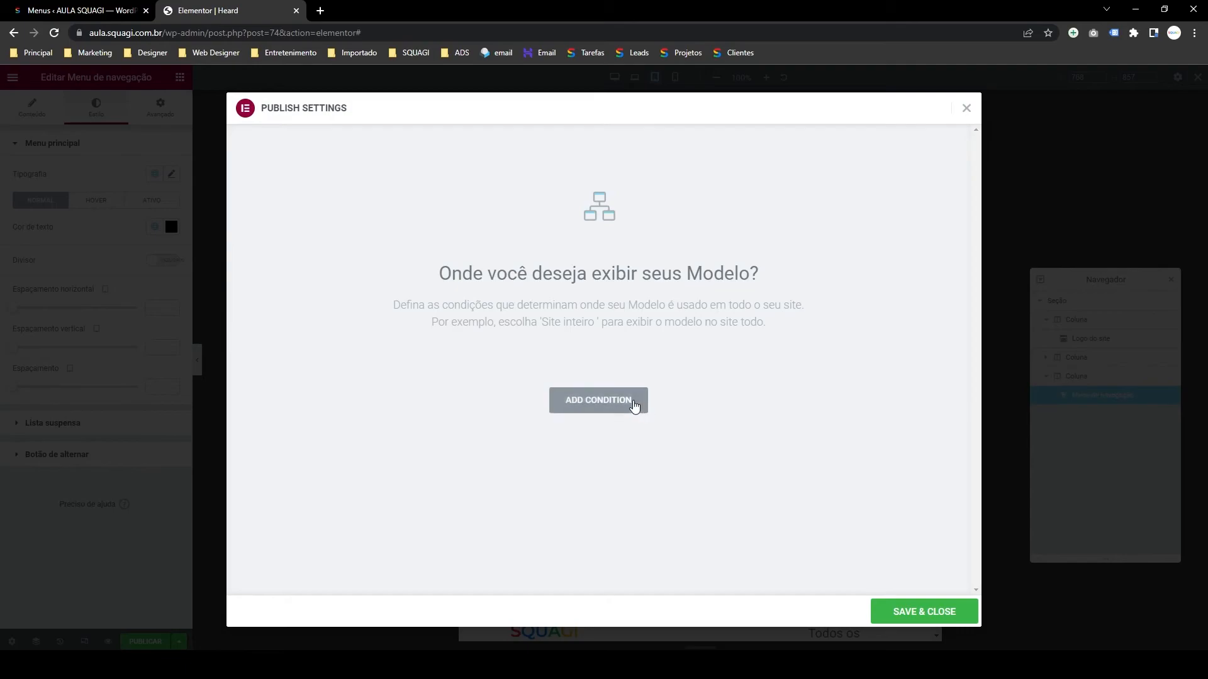
pyautogui.click(636, 405)
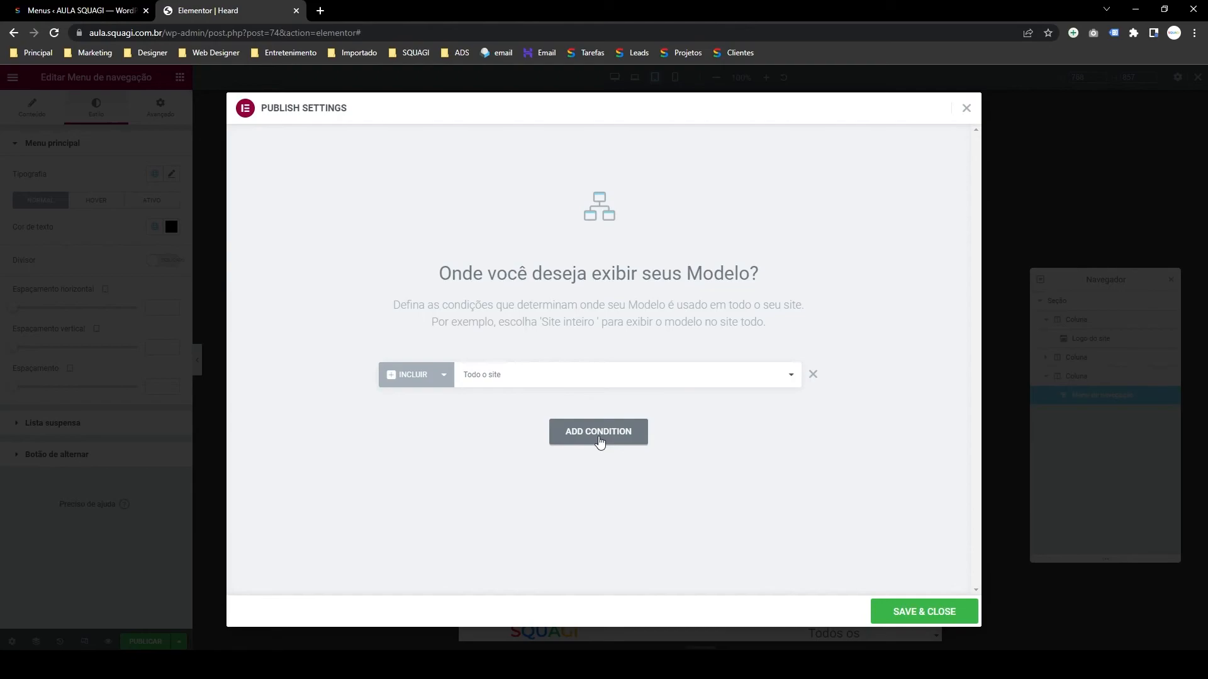
# - Add a second display condition that excludes Singular content of the type Páginas
pyautogui.click(600, 442)
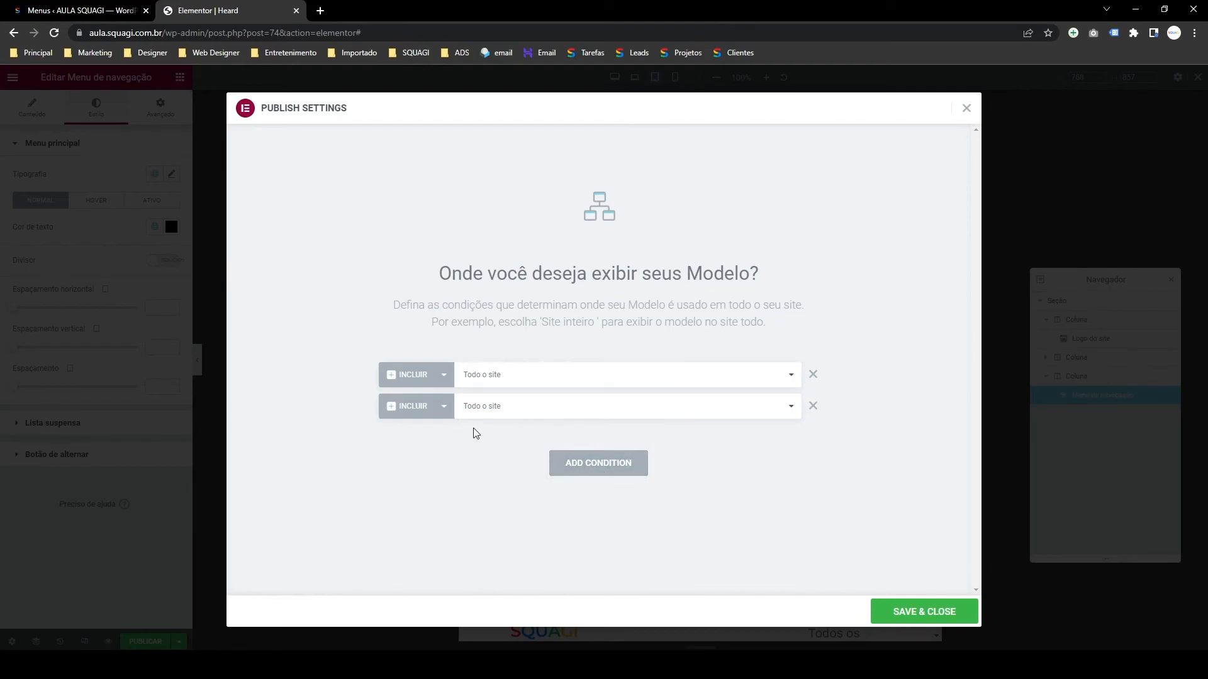
pyautogui.click(412, 409)
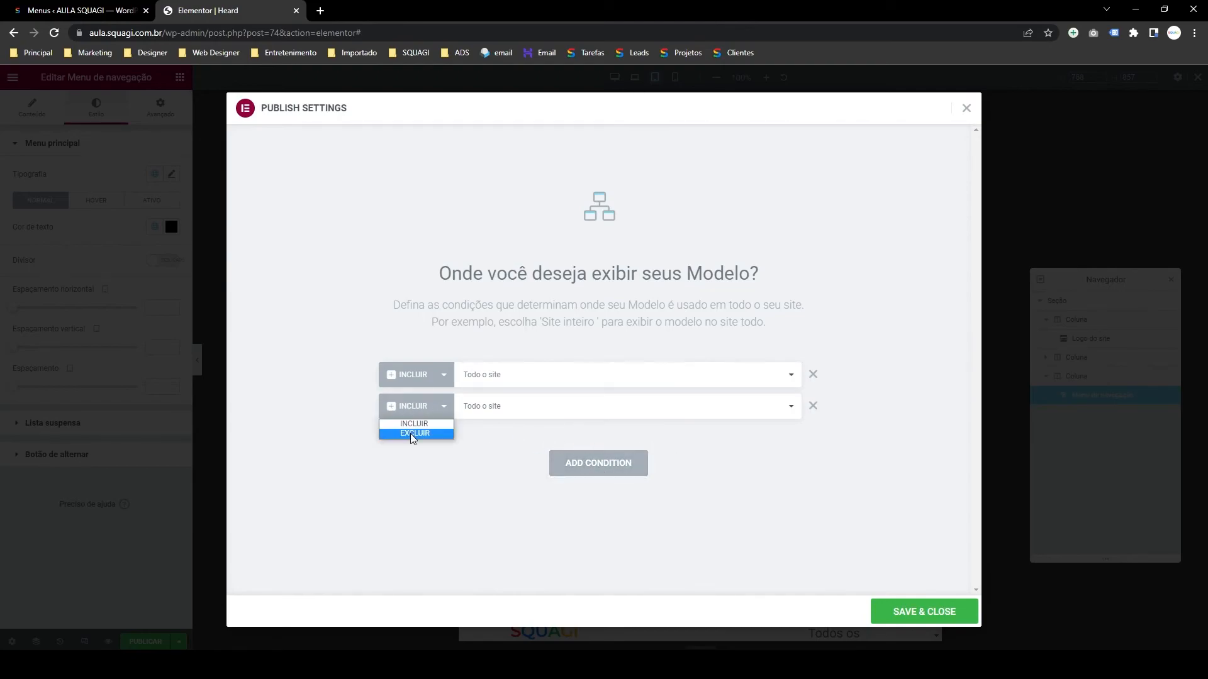
pyautogui.click(413, 435)
pyautogui.click(569, 410)
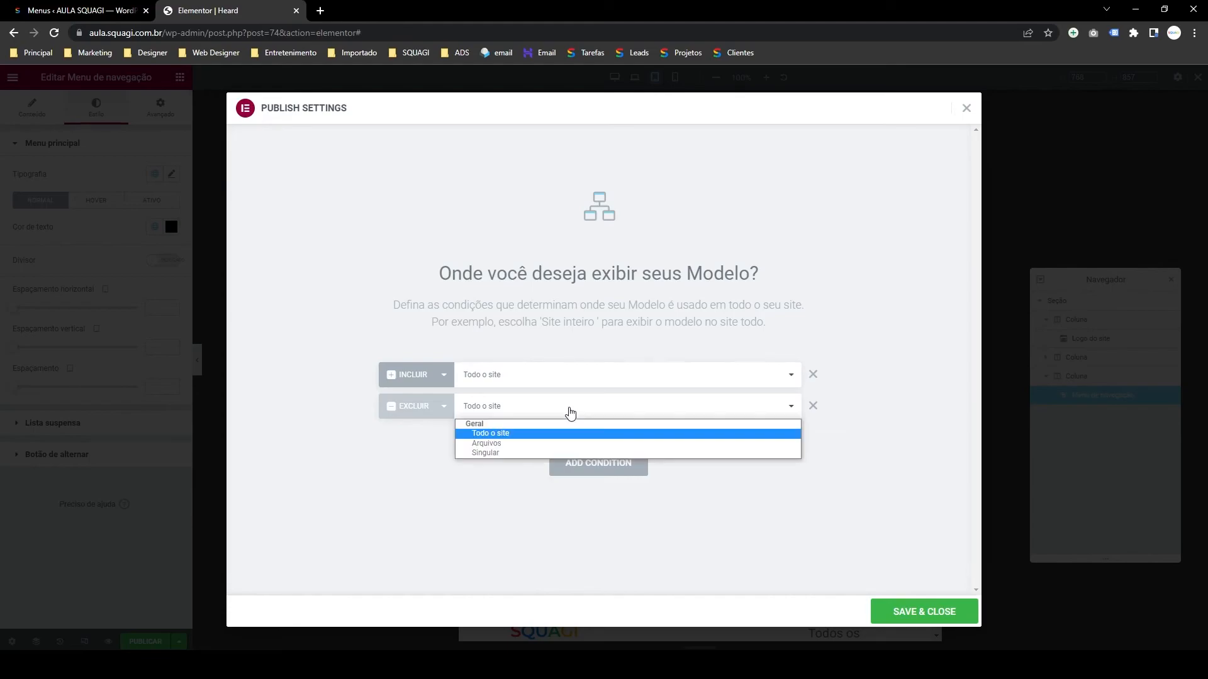
pyautogui.click(495, 454)
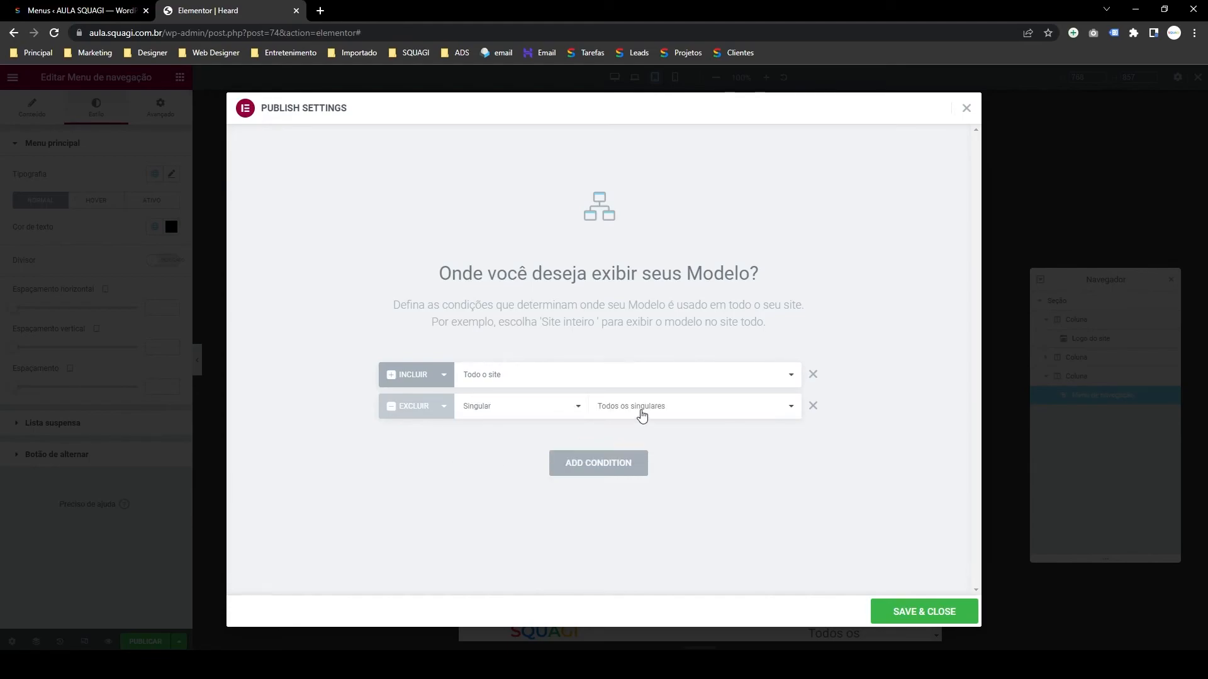
pyautogui.click(641, 408)
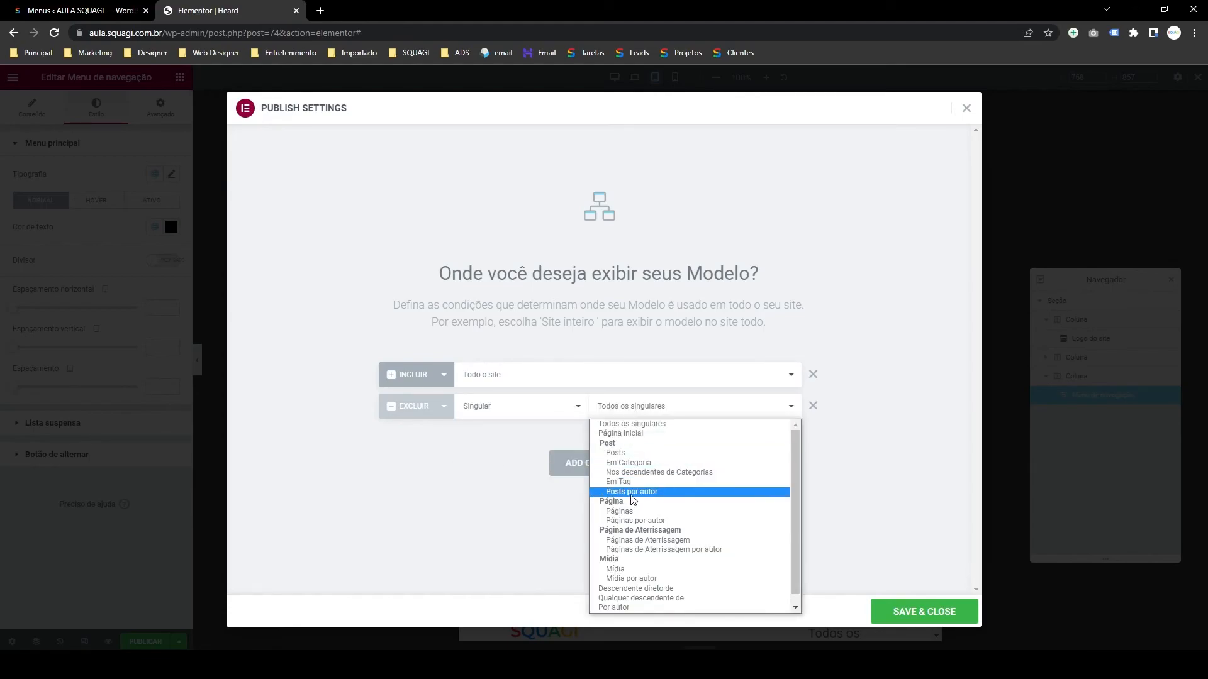
pyautogui.click(631, 511)
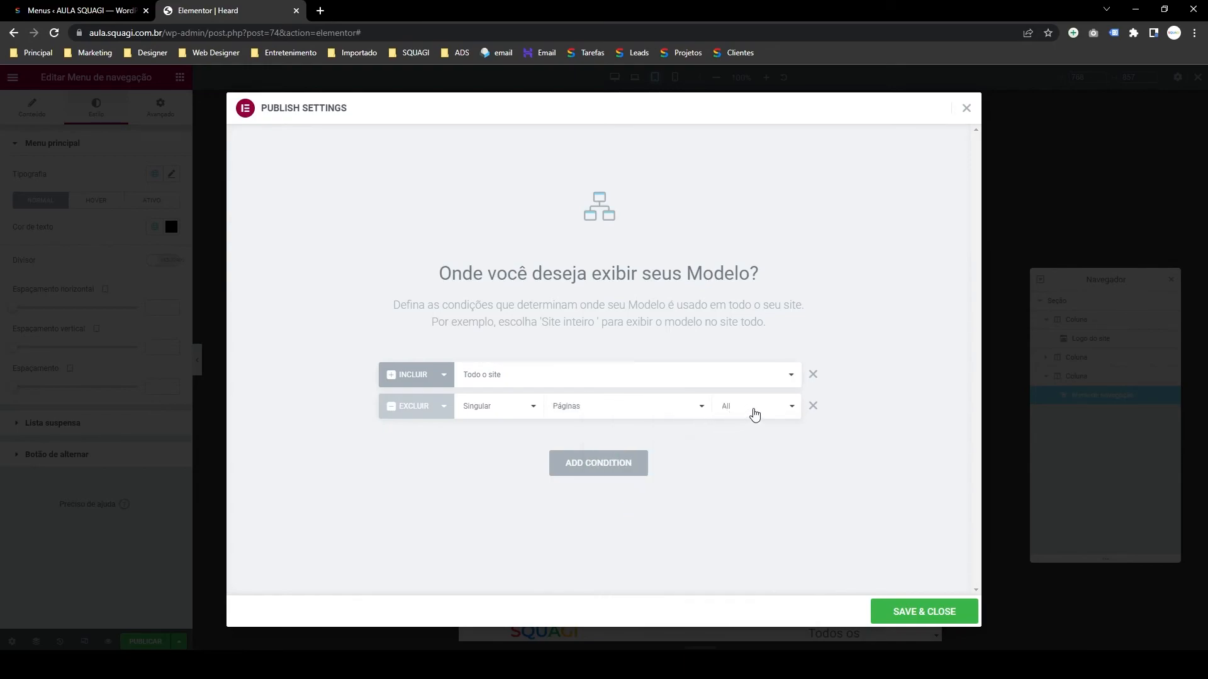
# - Limit the page exclusion condition to Sample Page and save the publish settings to publish the header template
pyautogui.click(753, 410)
pyautogui.write('sa')
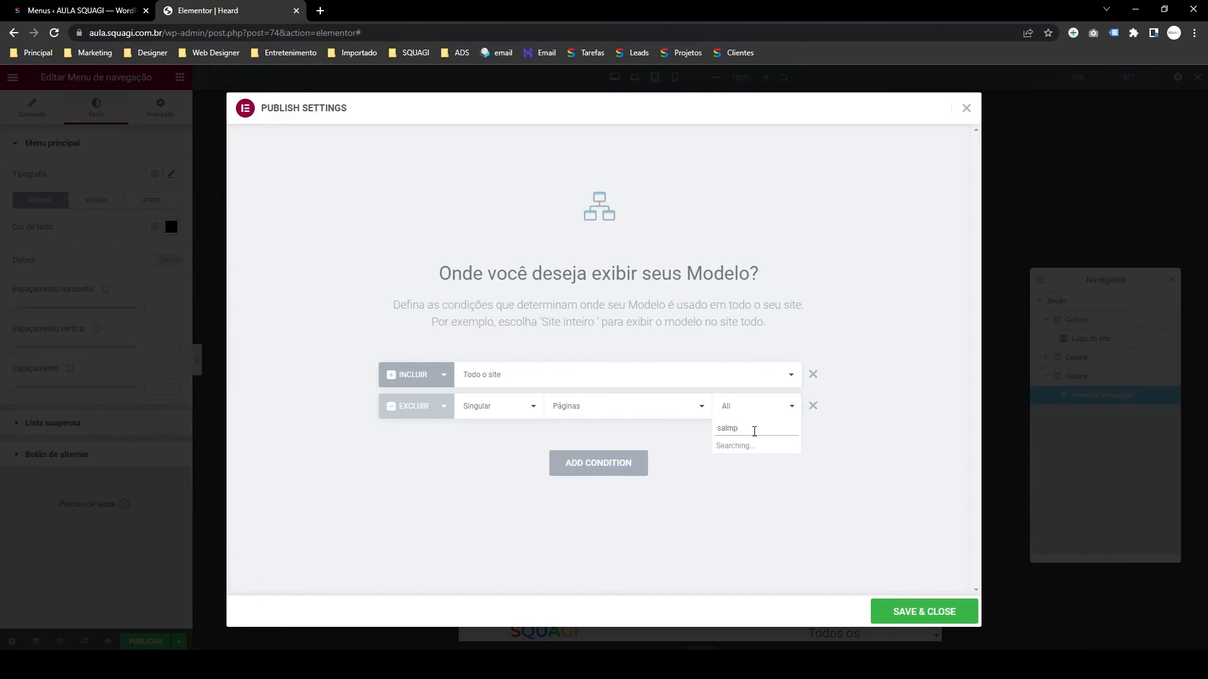
pyautogui.write('lmp')
pyautogui.press('BackSpace')
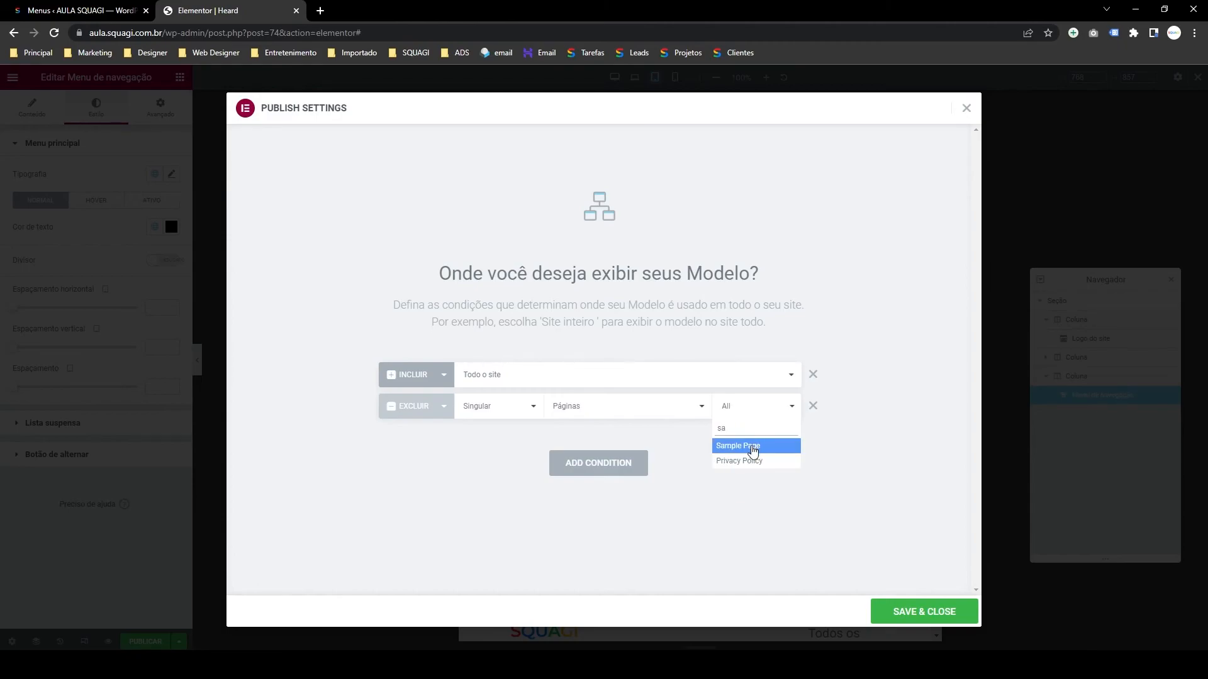
pyautogui.click(753, 448)
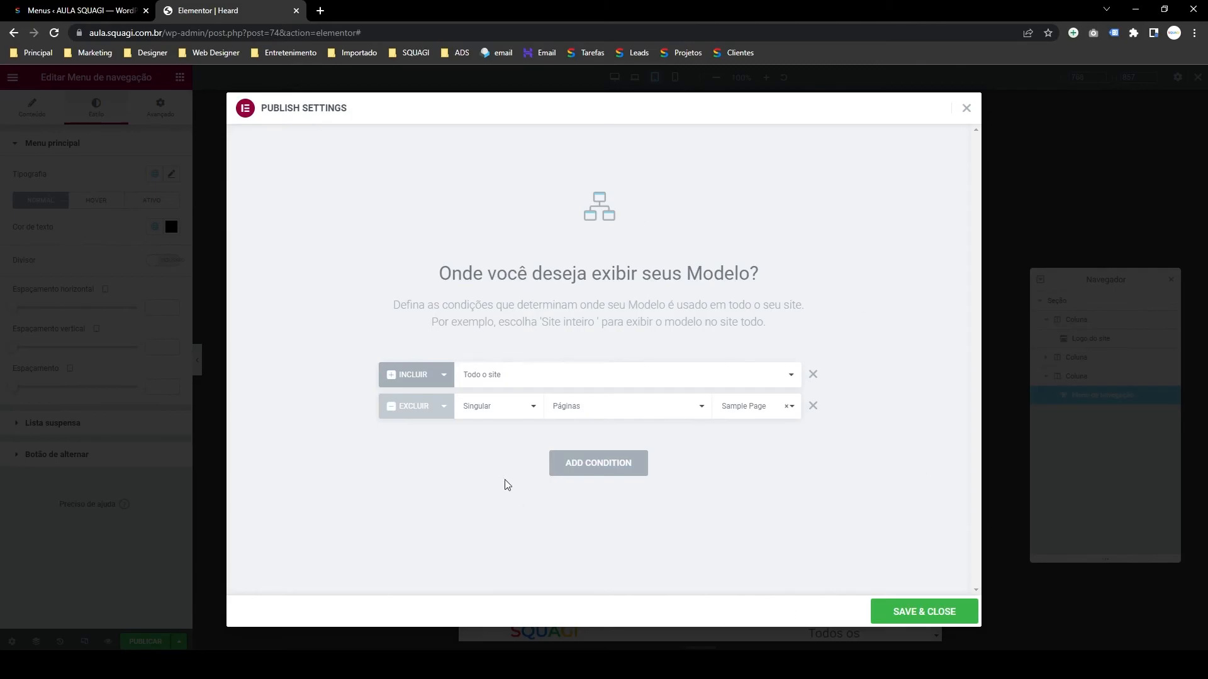
pyautogui.click(906, 613)
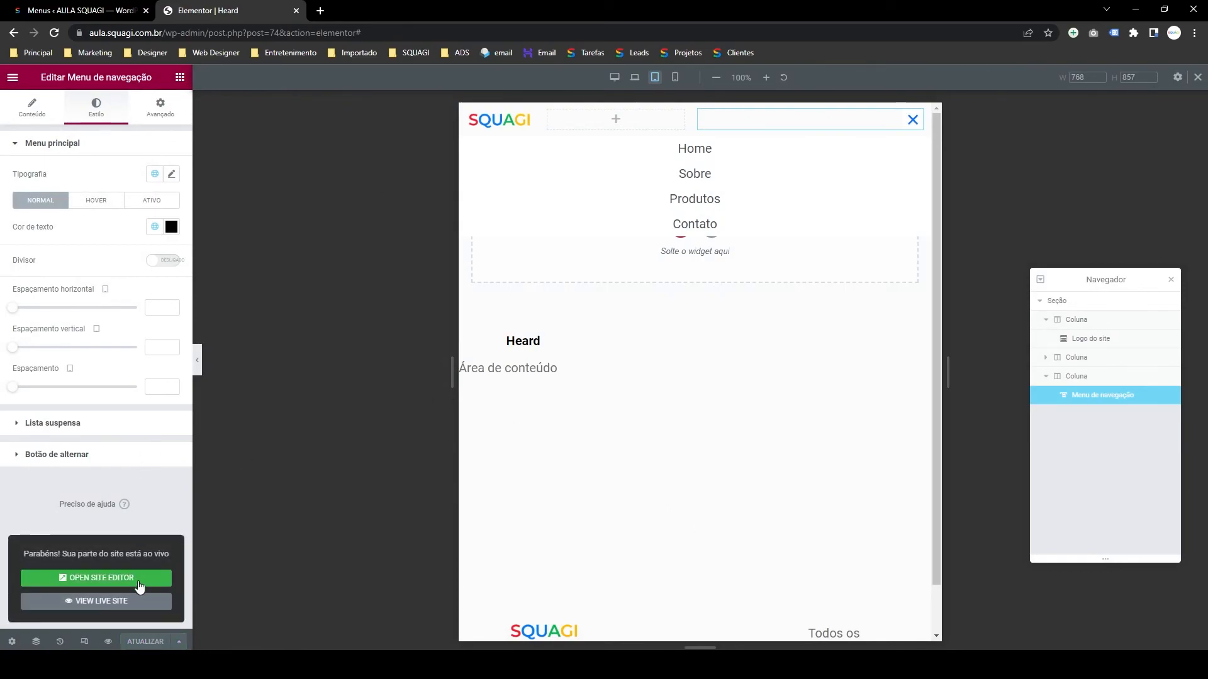
# - View the live site and check the header on the Contato, Produtos and Sobre pages
pyautogui.click(135, 603)
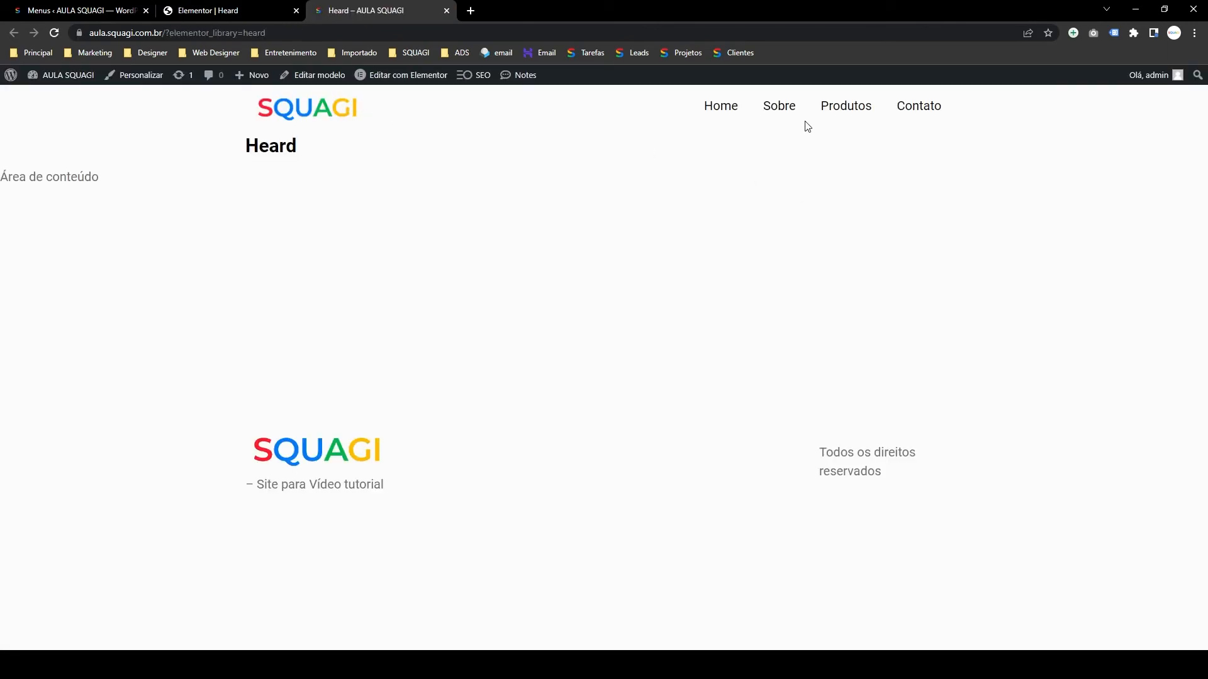
pyautogui.click(925, 114)
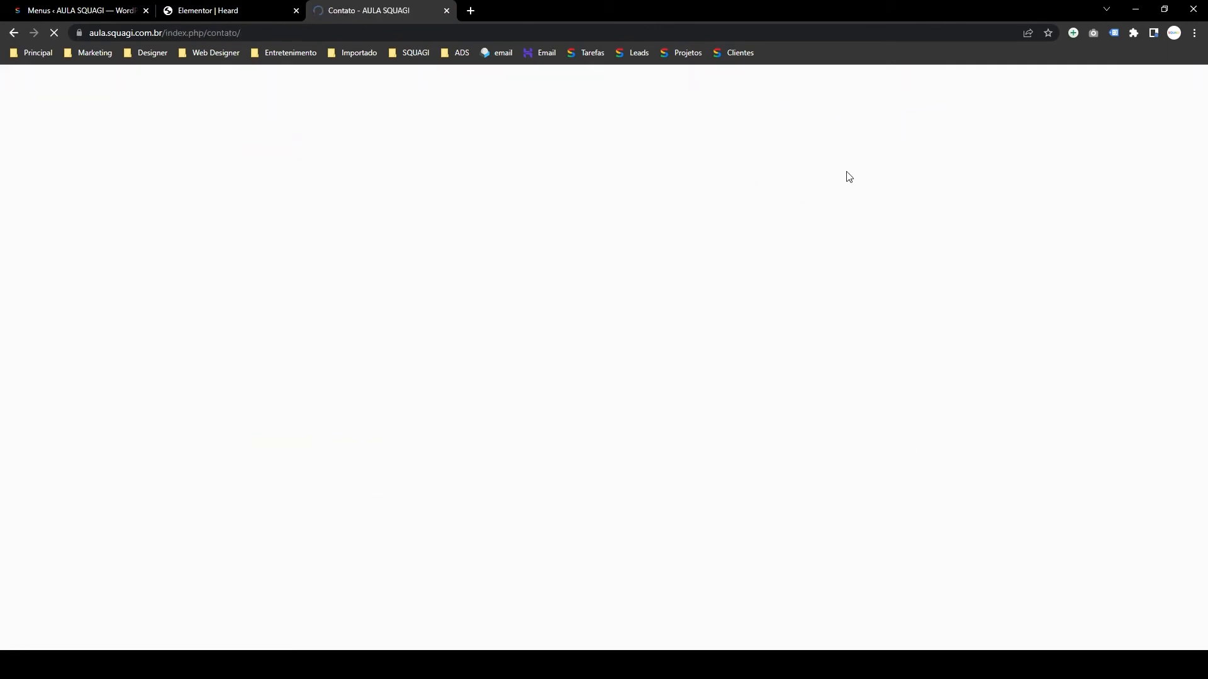
pyautogui.click(855, 115)
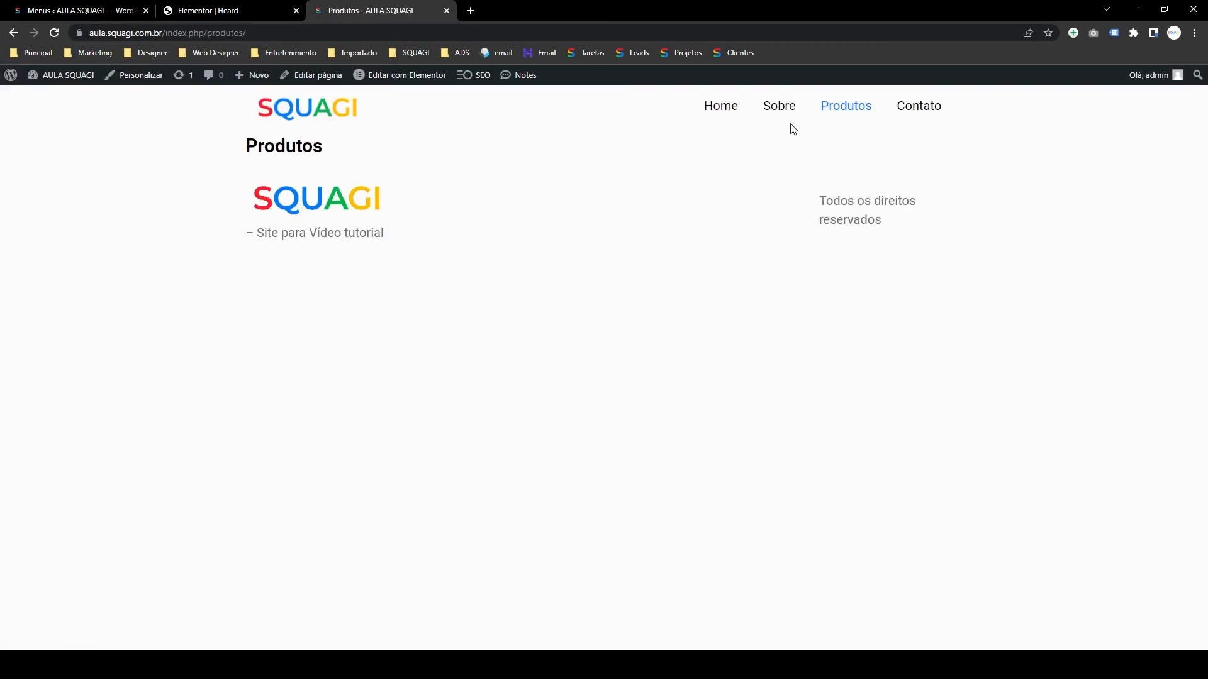
pyautogui.click(778, 111)
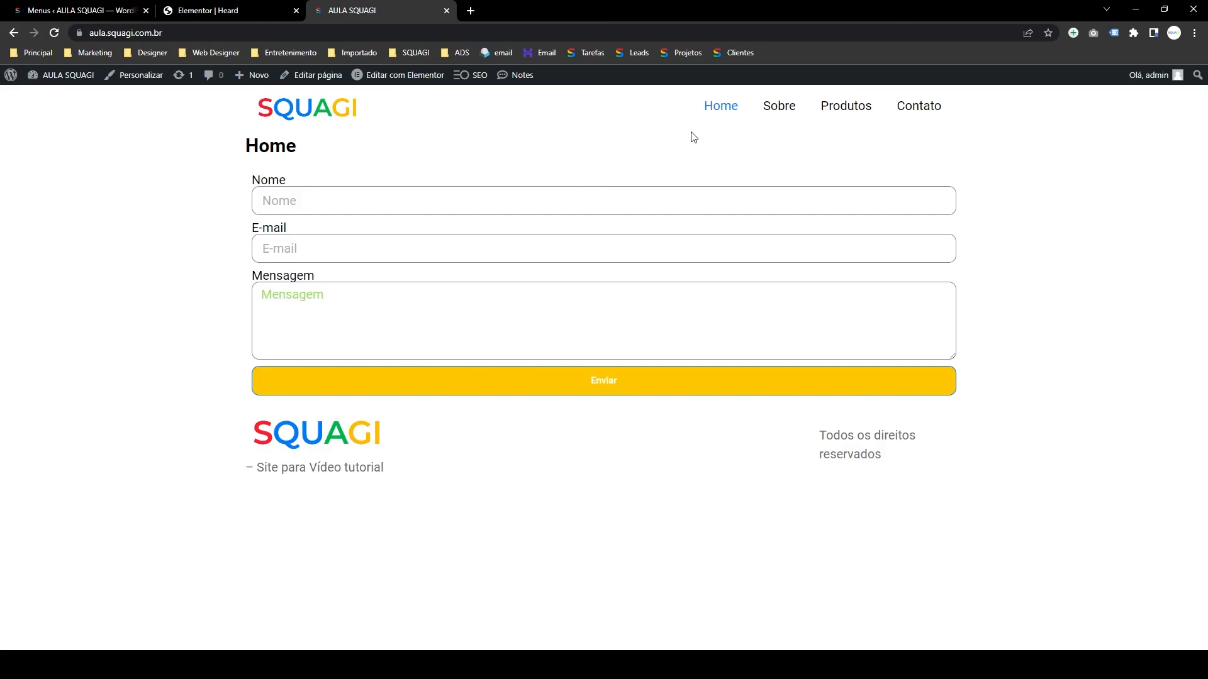
# - Return to the WordPress admin and show the published templates among the saved Elementor models
pyautogui.click(258, 13)
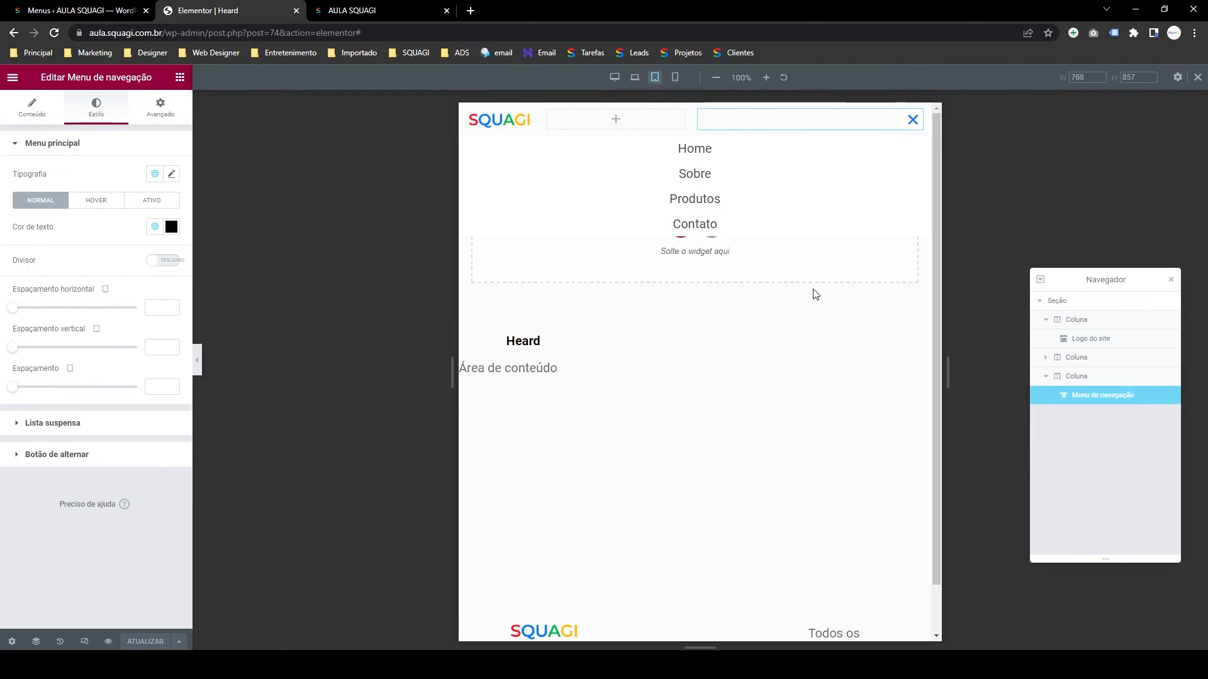
pyautogui.click(108, 13)
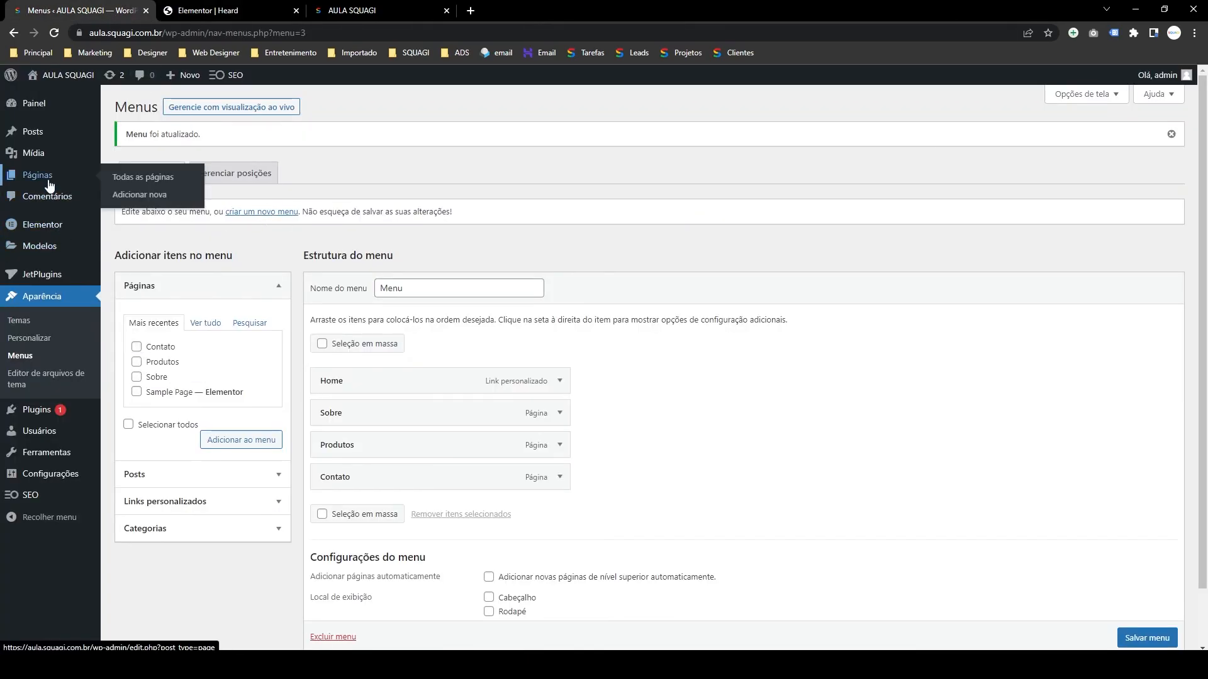
pyautogui.moveTo(46, 250)
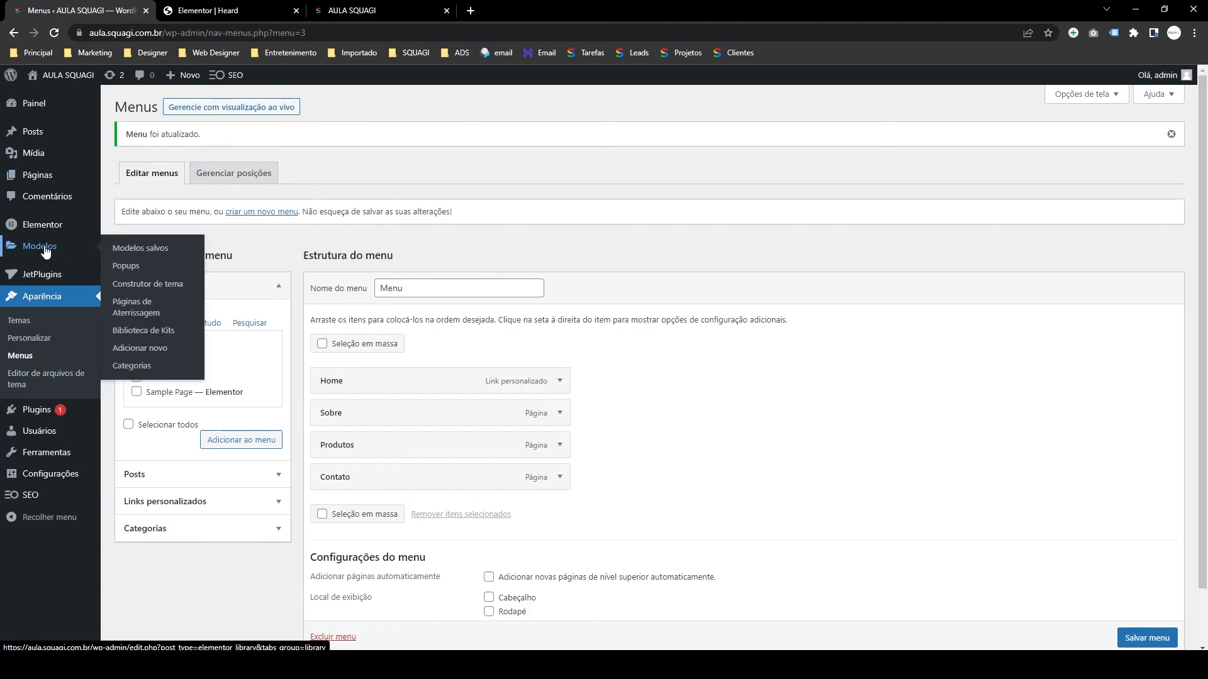
pyautogui.click(144, 254)
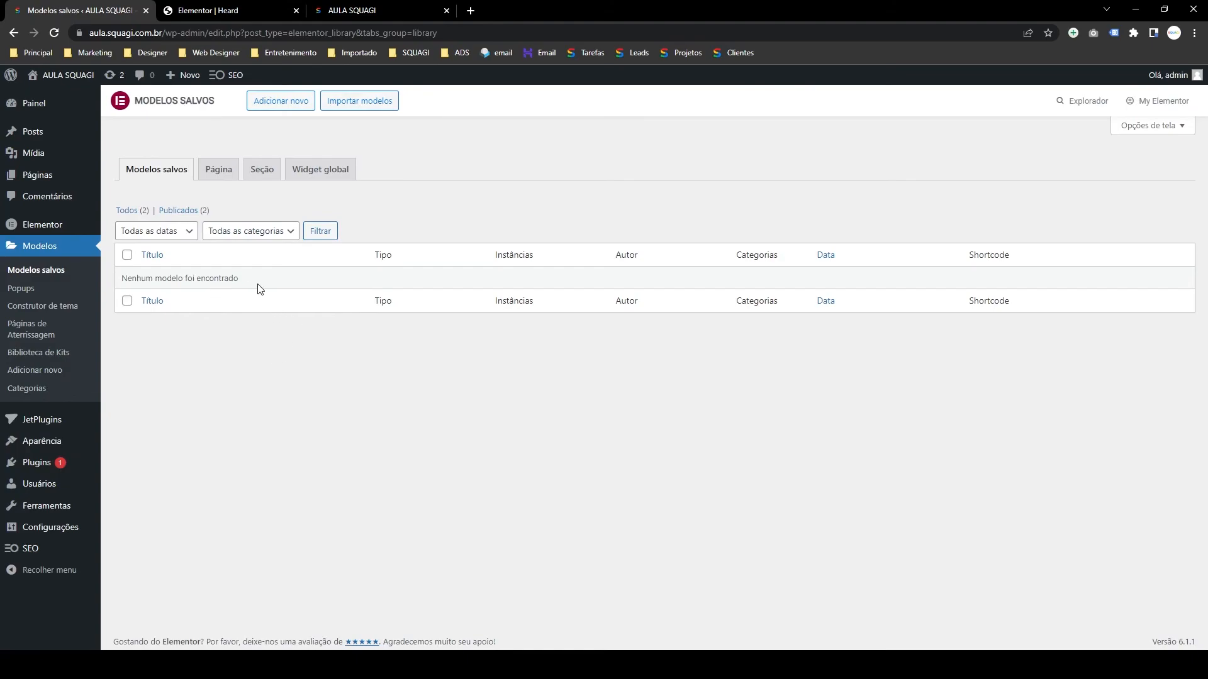
pyautogui.click(180, 211)
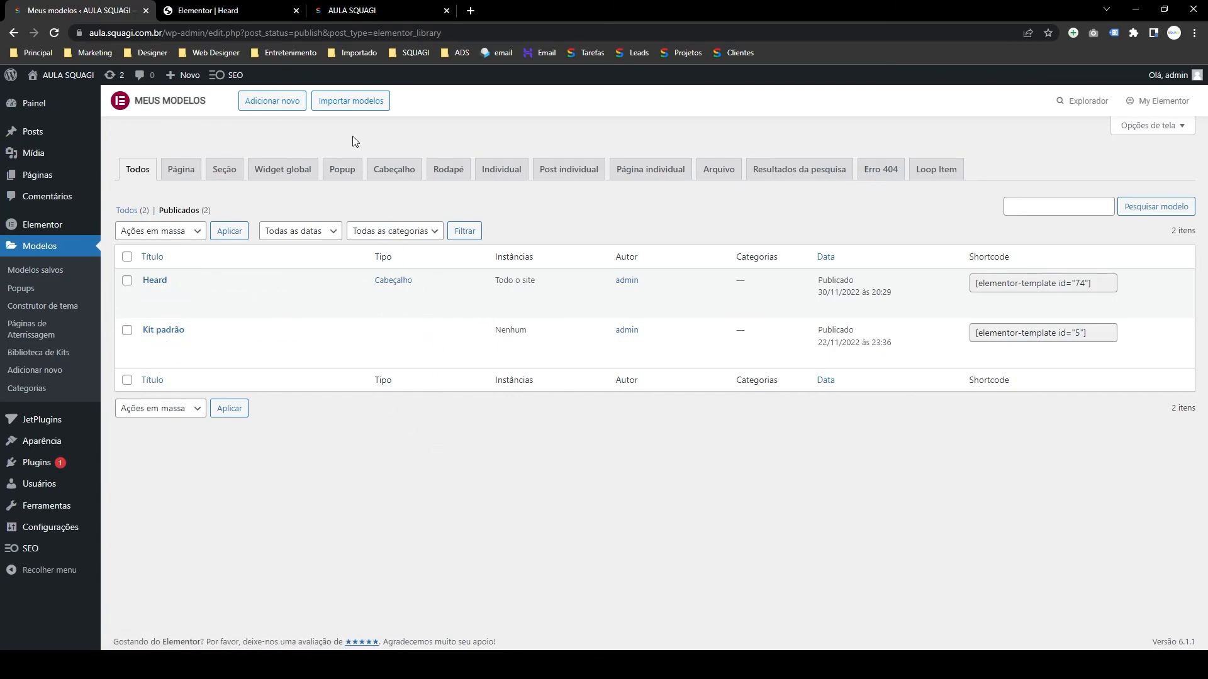
# - Start a new template of the type Rodapé and name it footer
pyautogui.click(288, 103)
pyautogui.click(687, 354)
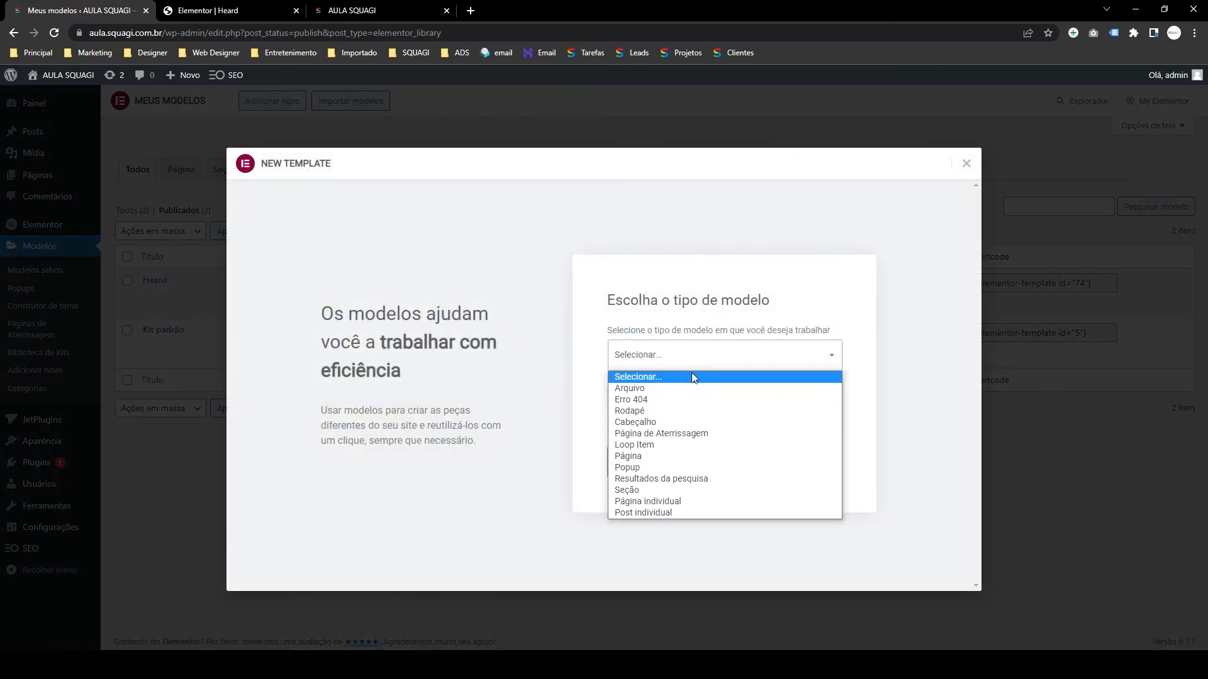
pyautogui.click(684, 412)
pyautogui.click(675, 413)
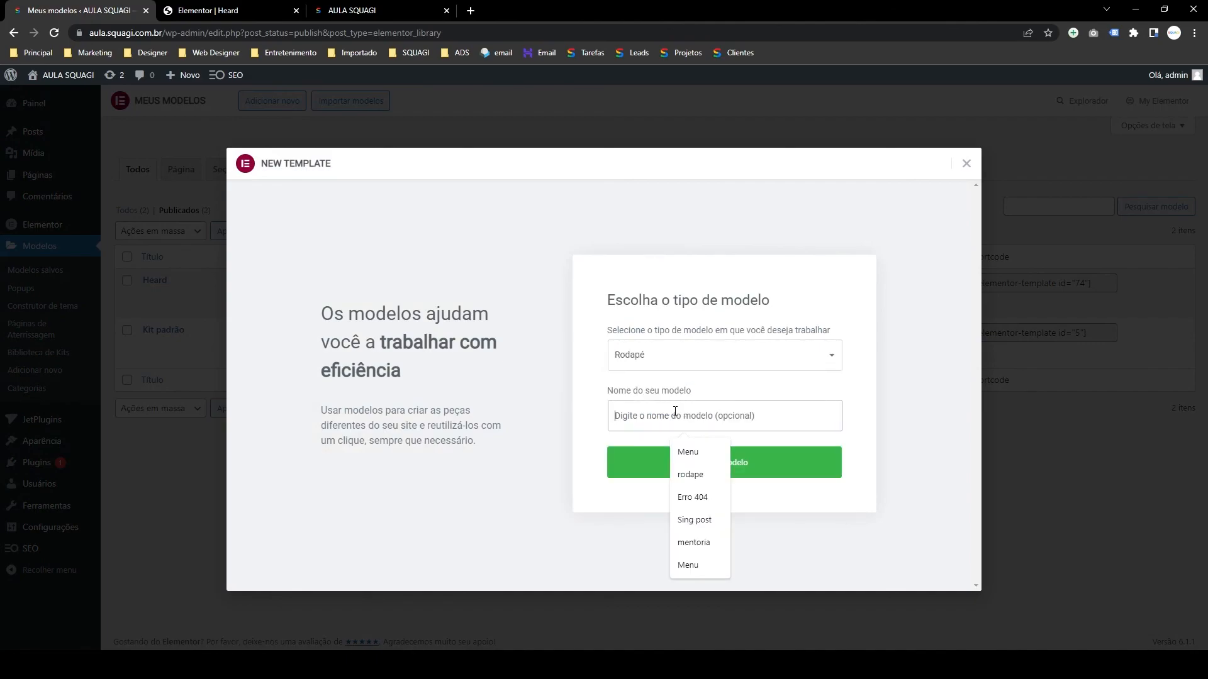
pyautogui.write('foot')
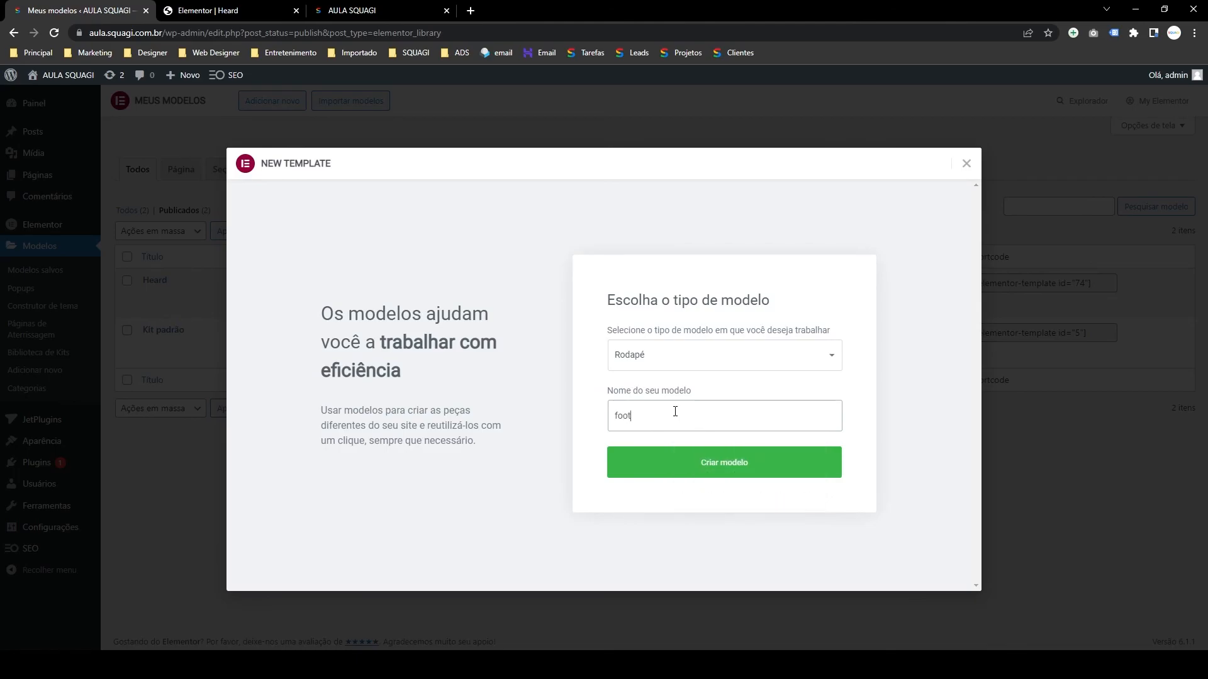
# - Copy the template name and look up the translation of footer with Google's translator in a separate browser tab
pyautogui.hotkey('ctrl', 'a')
pyautogui.hotkey('ctrl', 'c')
pyautogui.click(478, 11)
pyautogui.write('tradu')
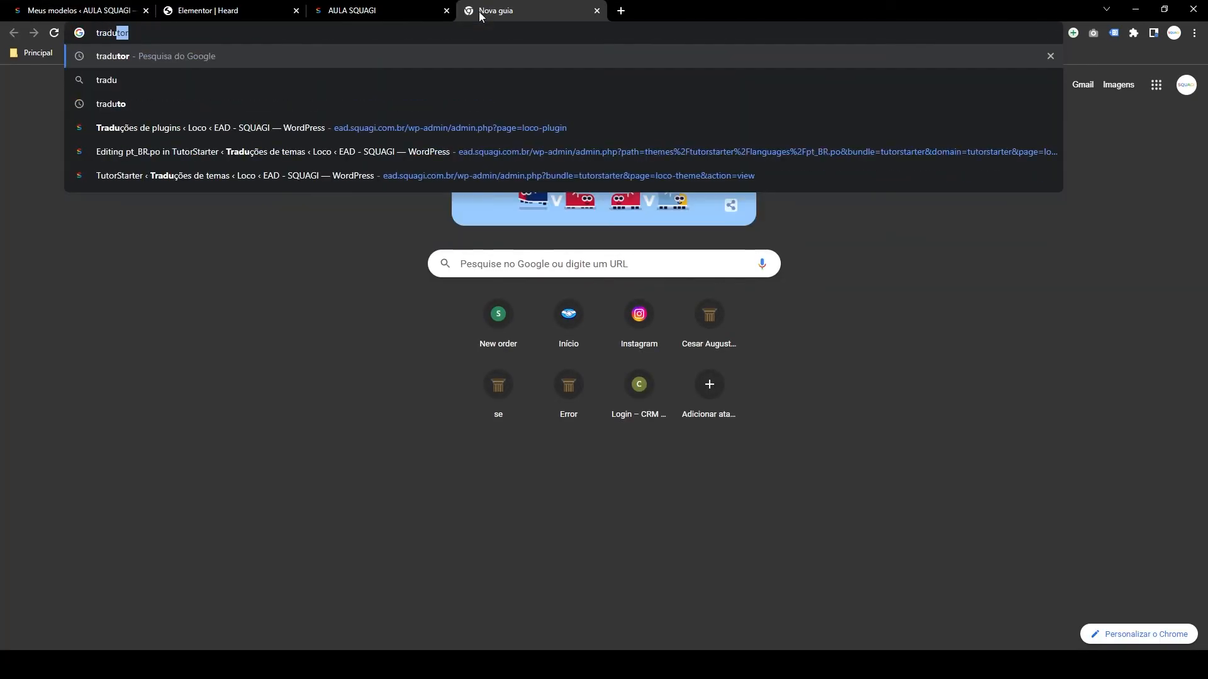
pyautogui.press('Return')
pyautogui.click(268, 229)
pyautogui.hotkey('ctrl', 'v')
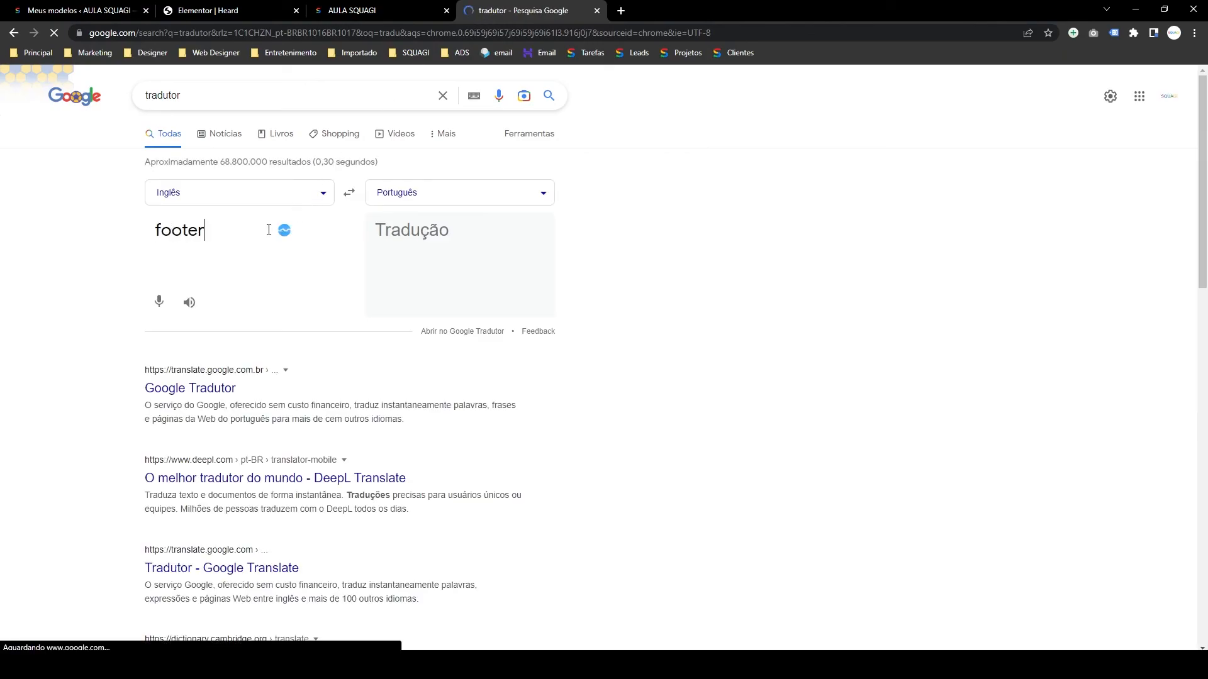
pyautogui.click(596, 10)
# - Create the footer template and insert the white Metro library block with Navigation links, Newsletter form and social icons
pyautogui.click(897, 417)
pyautogui.click(695, 466)
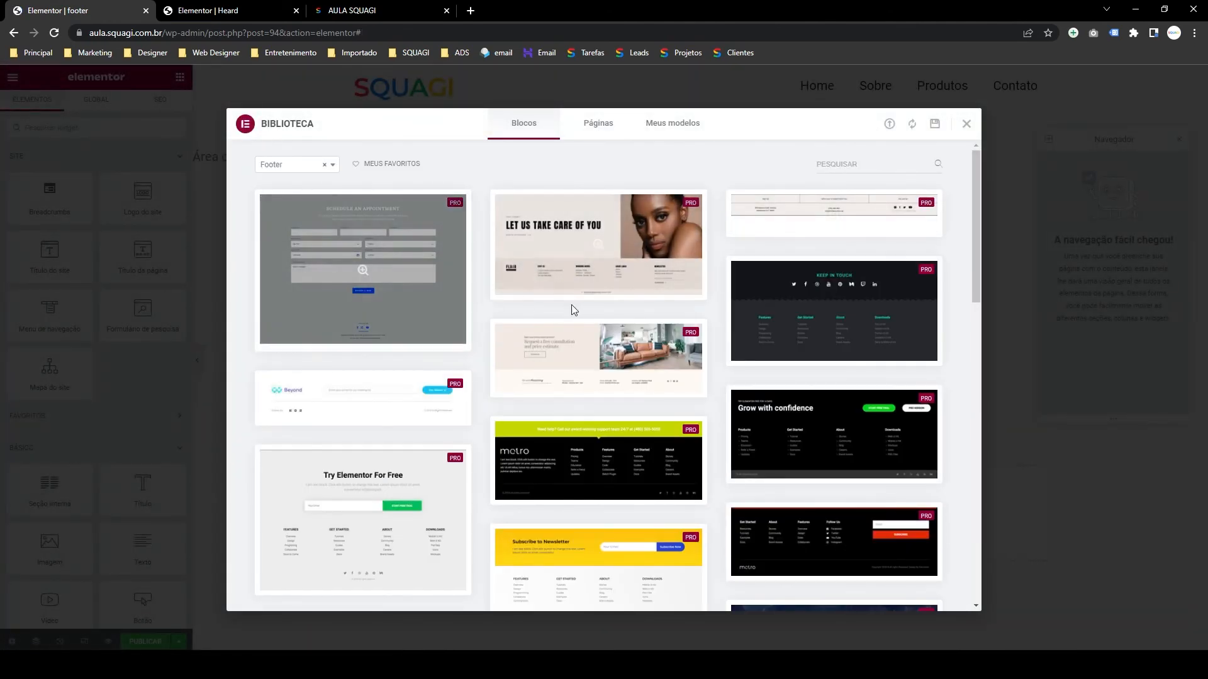
pyautogui.scroll(-2, 565, 303)
pyautogui.scroll(-12, 760, 464)
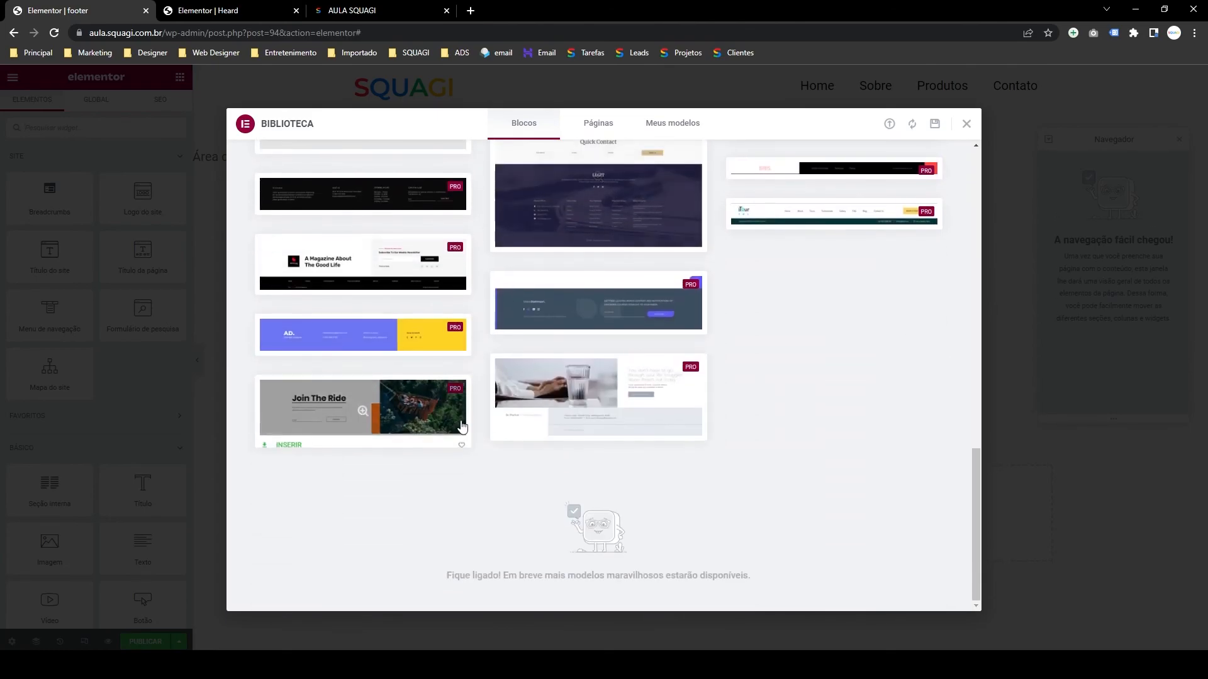
pyautogui.scroll(8, 456, 427)
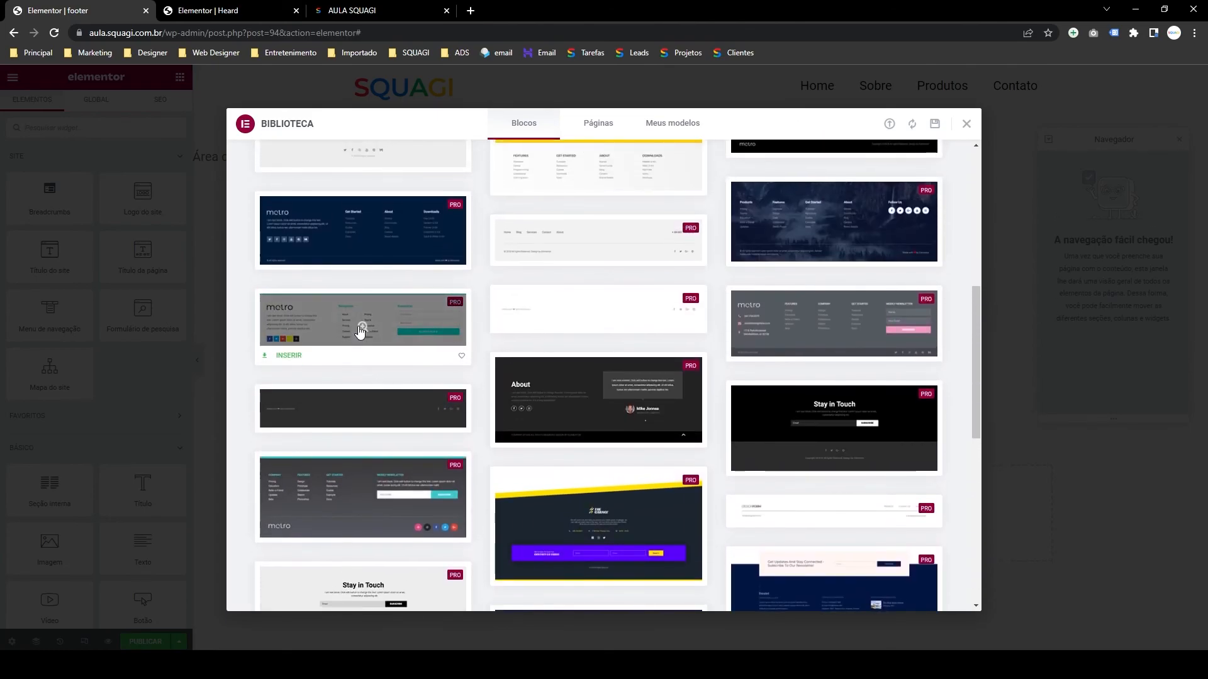
pyautogui.click(361, 328)
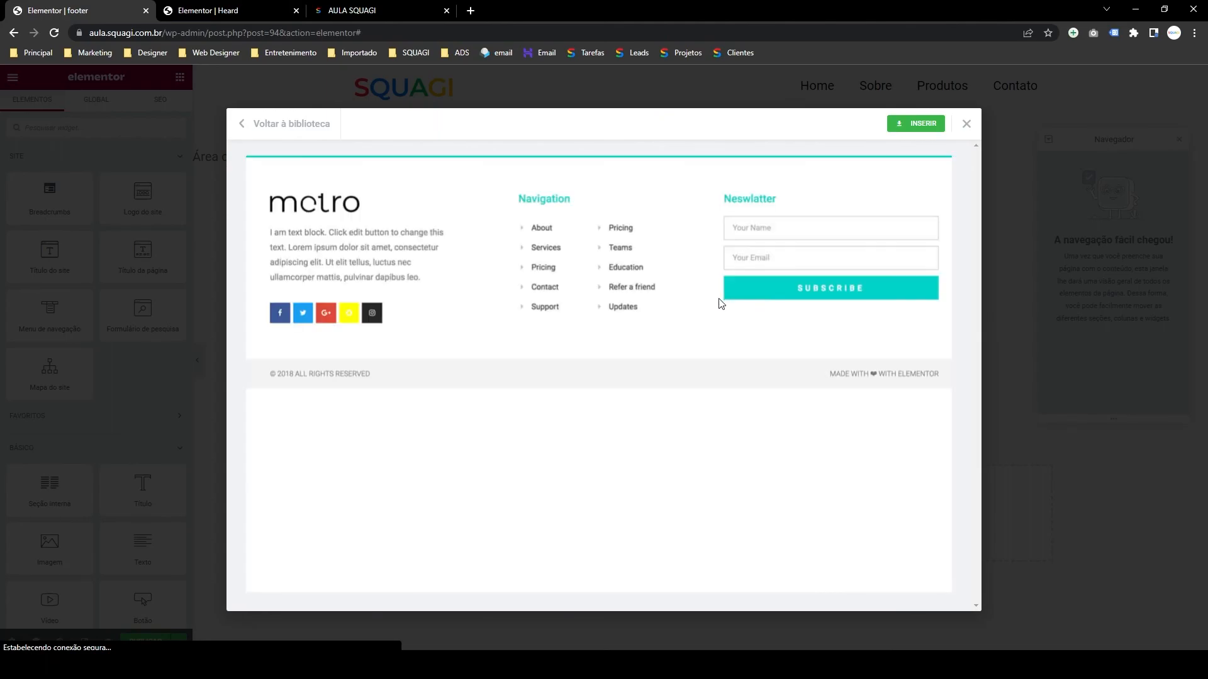
pyautogui.click(917, 126)
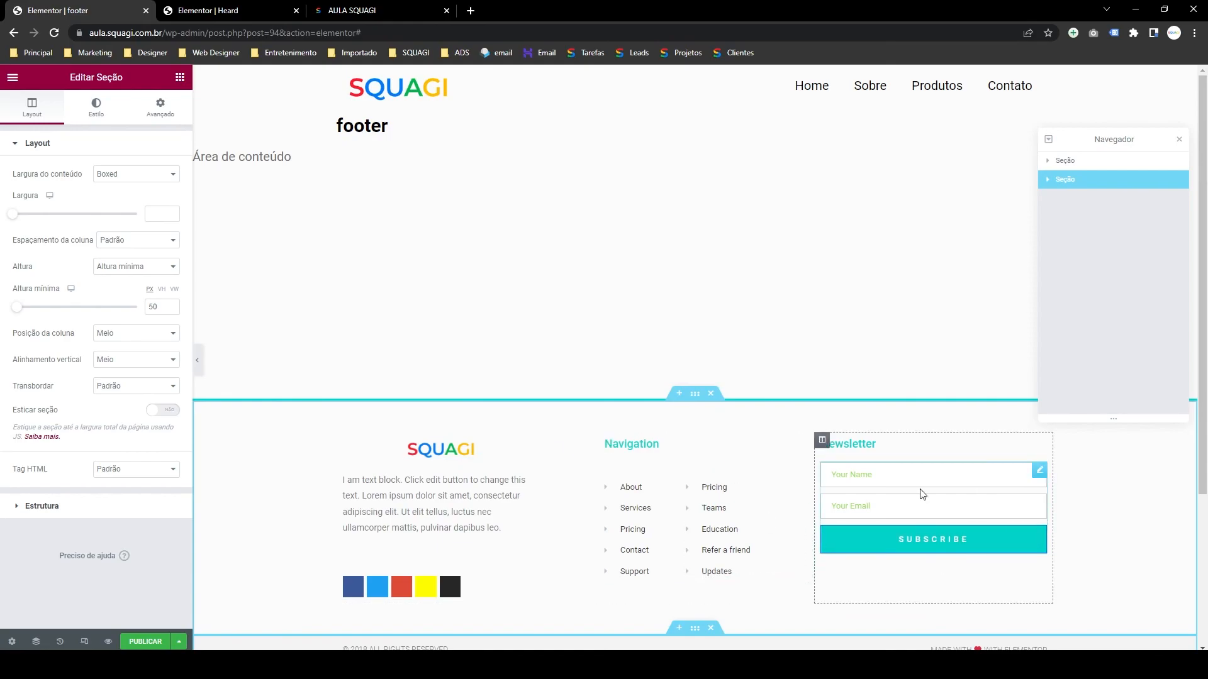
# - Publish the footer template with one added display condition left at its default
pyautogui.click(145, 641)
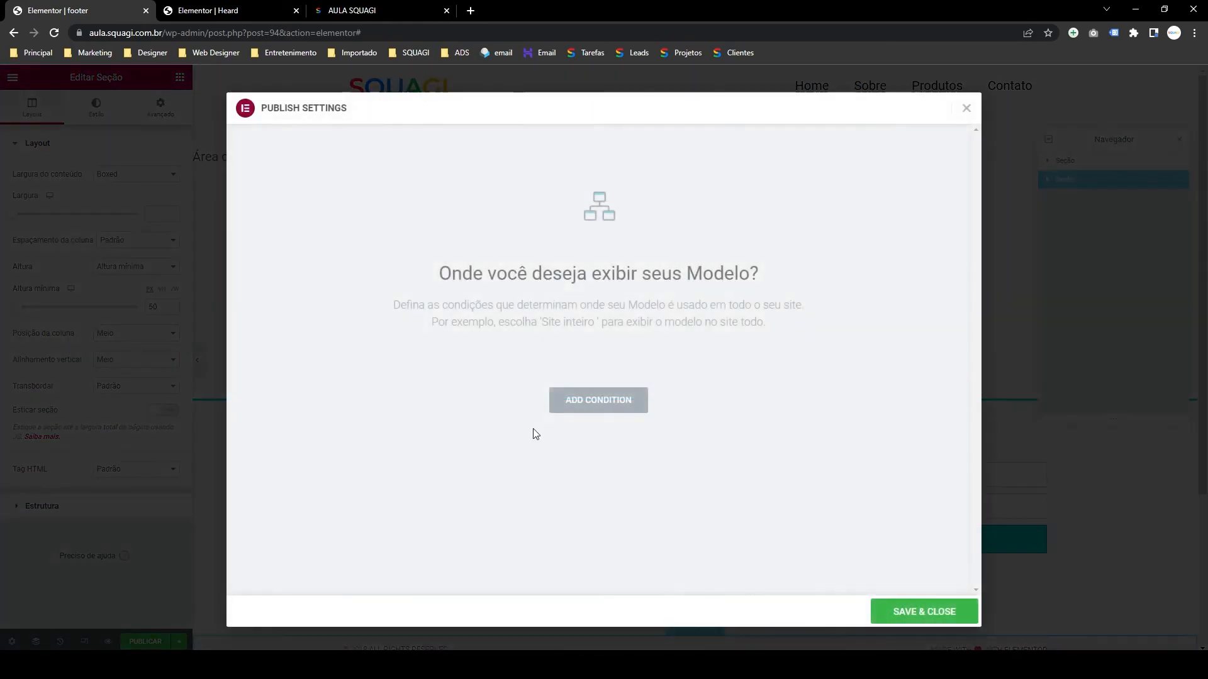
pyautogui.click(596, 402)
pyautogui.click(906, 613)
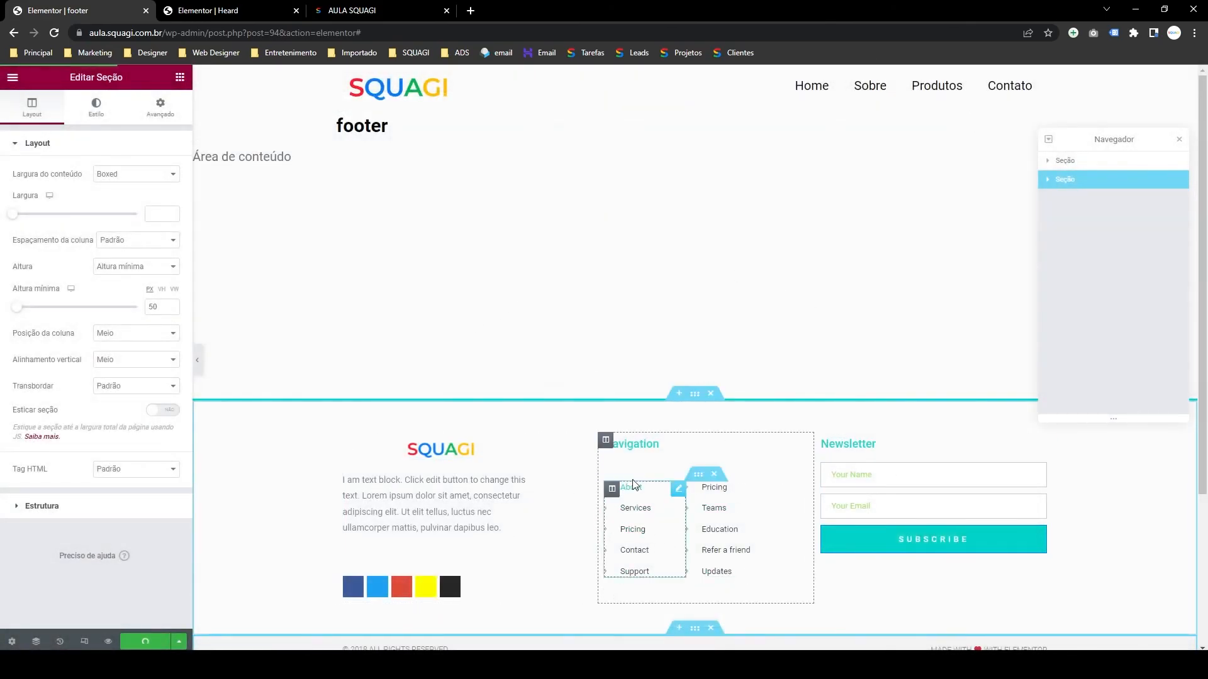
# - Reload the live Home page and examine the new footer beneath the contact form
pyautogui.click(333, 10)
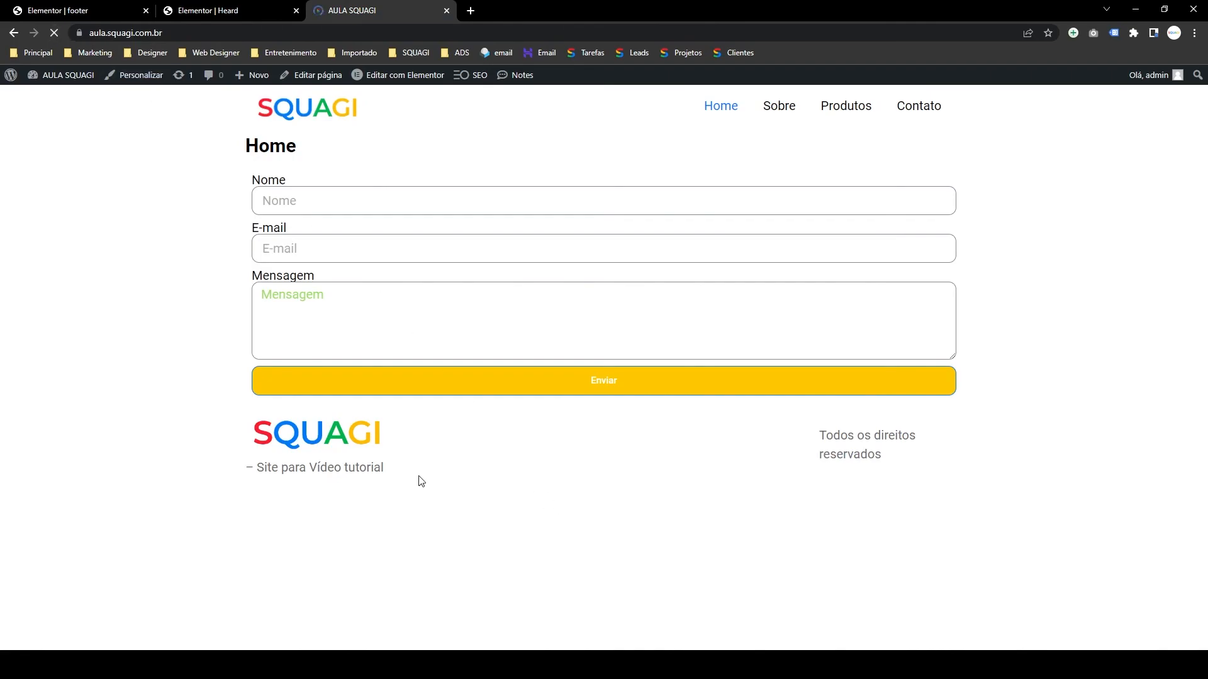
pyautogui.scroll(-1, 963, 508)
pyautogui.scroll(1, 964, 508)
pyautogui.scroll(-1, 964, 507)
pyautogui.scroll(1, 963, 506)
pyautogui.scroll(-1, 964, 506)
pyautogui.scroll(1, 963, 507)
pyautogui.scroll(-1, 964, 506)
pyautogui.scroll(1, 964, 506)
pyautogui.scroll(-1, 963, 507)
pyautogui.scroll(1, 962, 506)
pyautogui.scroll(-1, 962, 507)
pyautogui.scroll(1, 962, 506)
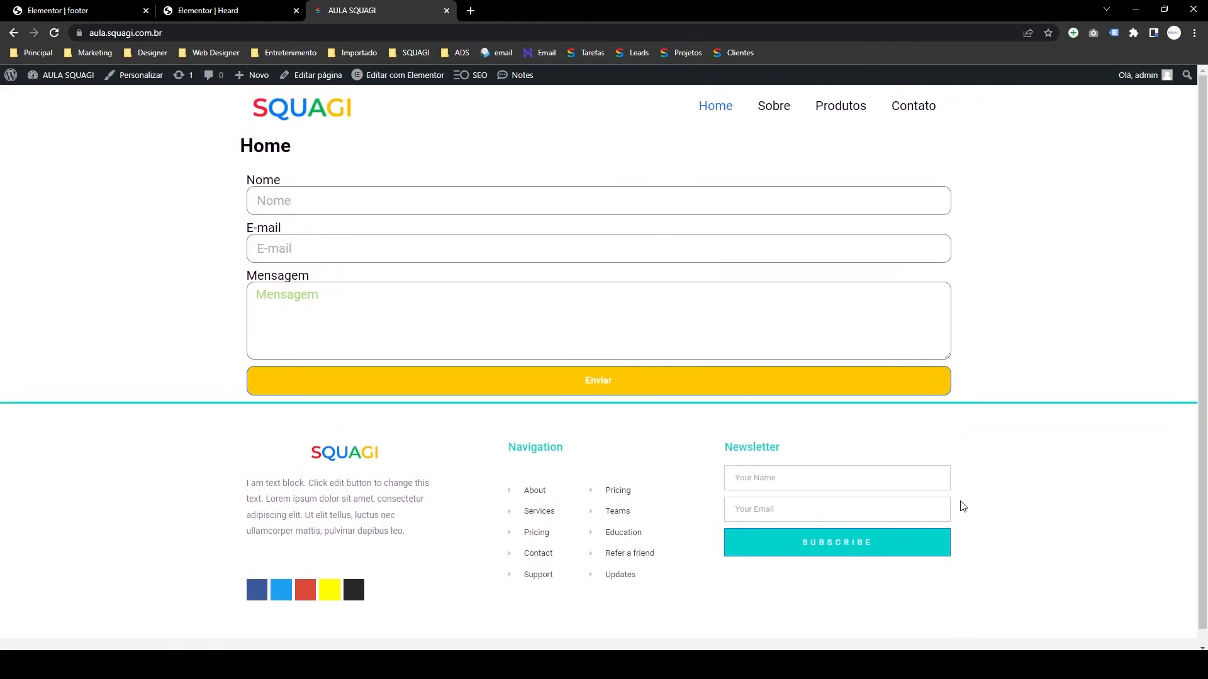
pyautogui.scroll(-1, 577, 281)
pyautogui.scroll(1, 666, 302)
pyautogui.scroll(-1, 693, 308)
pyautogui.scroll(1, 693, 308)
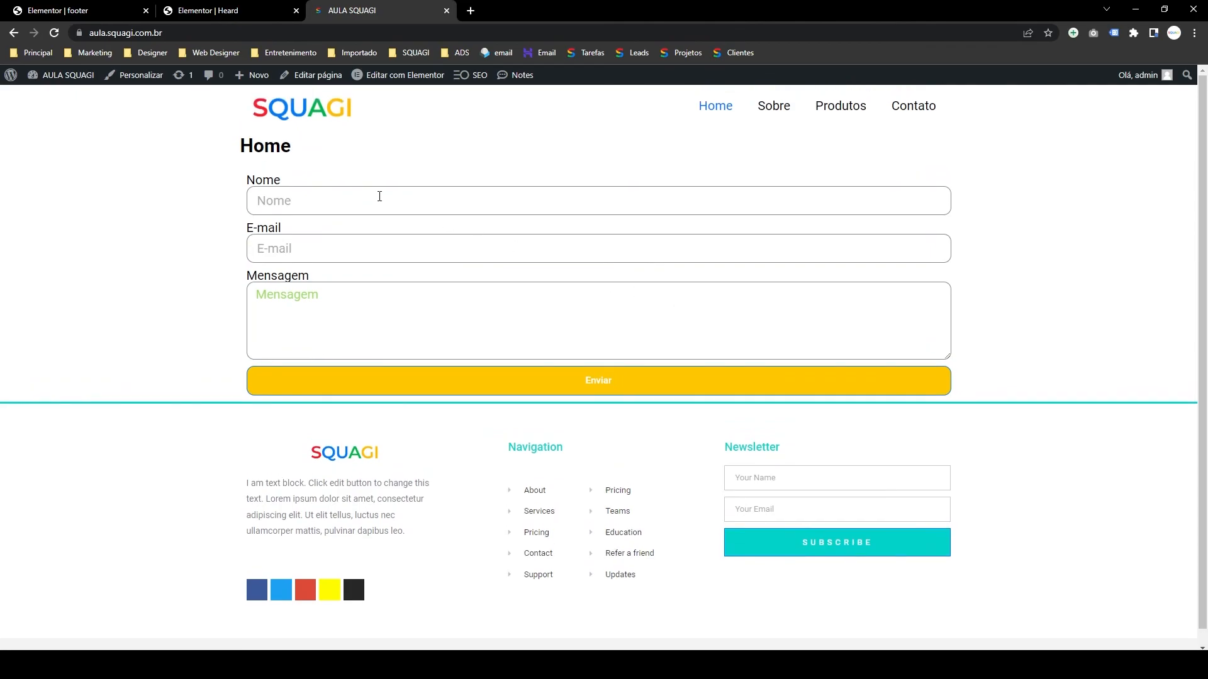